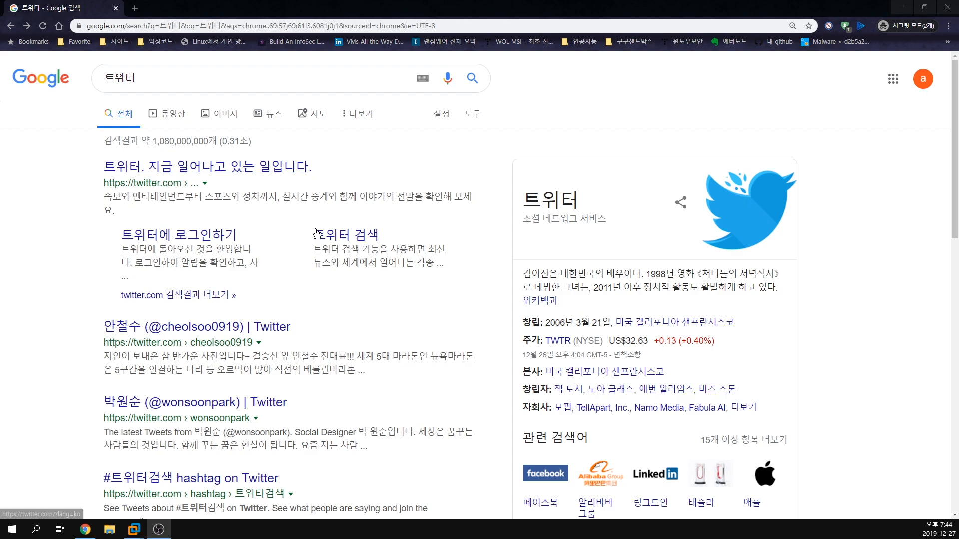
Open Twitter from the Google results in a new tab and search it for "#malware traffic".
{"action": "middle_click", "coordinate": [320, 233]}
{"action": "left_click", "coordinate": [195, 7]}
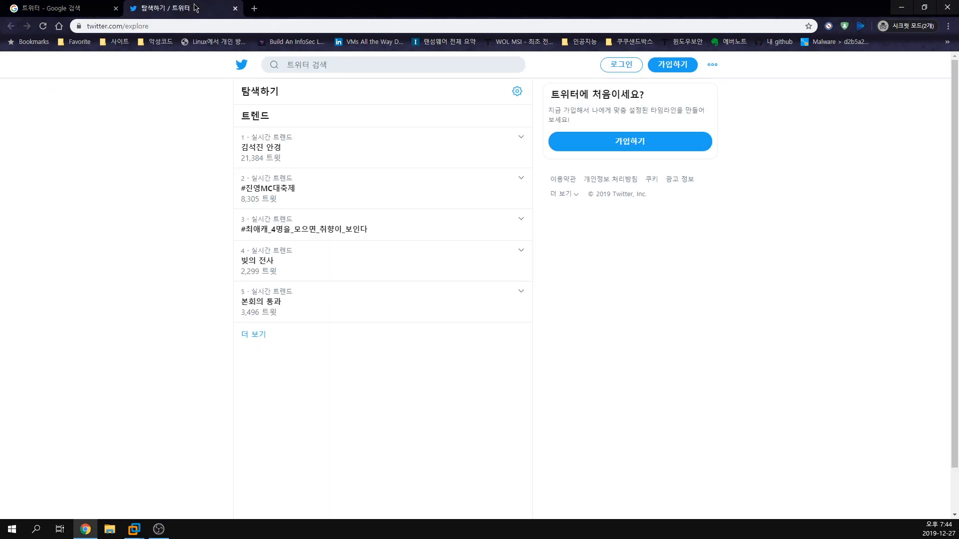
{"action": "left_click", "coordinate": [329, 66]}
{"action": "type", "text": "#ㅇ="}
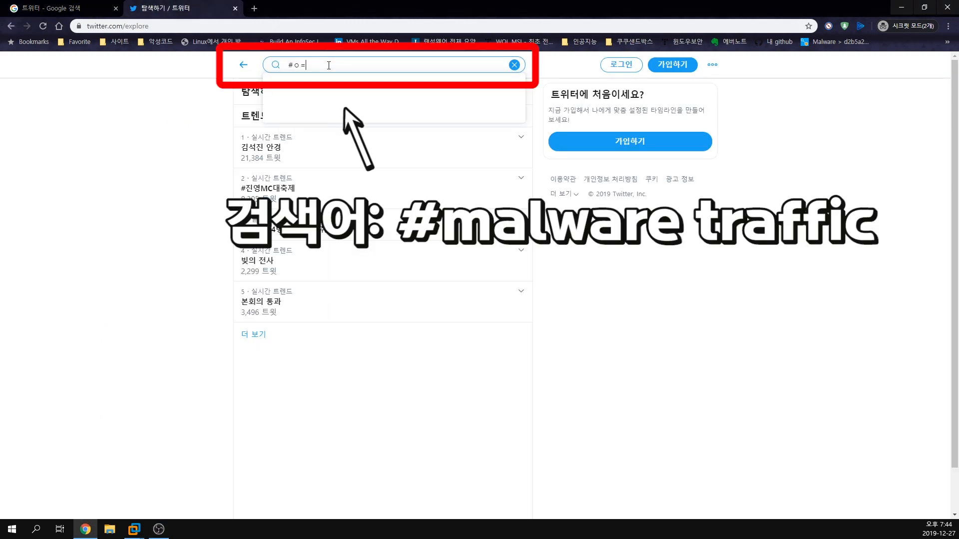
{"action": "key", "text": "BackSpace"}
{"action": "type", "text": "malware d"}
{"action": "key", "text": "BackSpace"}
{"action": "type", "text": "traffic"}
{"action": "key", "text": "Return"}
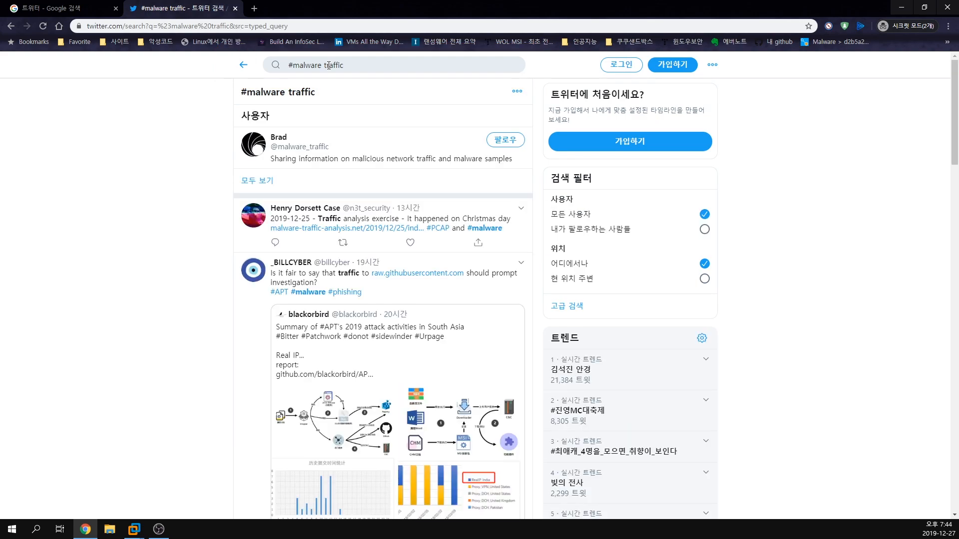
Look through the Twitter search results for recent posts about new malware samples.
{"action": "scroll", "coordinate": [160, 267], "scroll_direction": "down", "scroll_amount": 2}
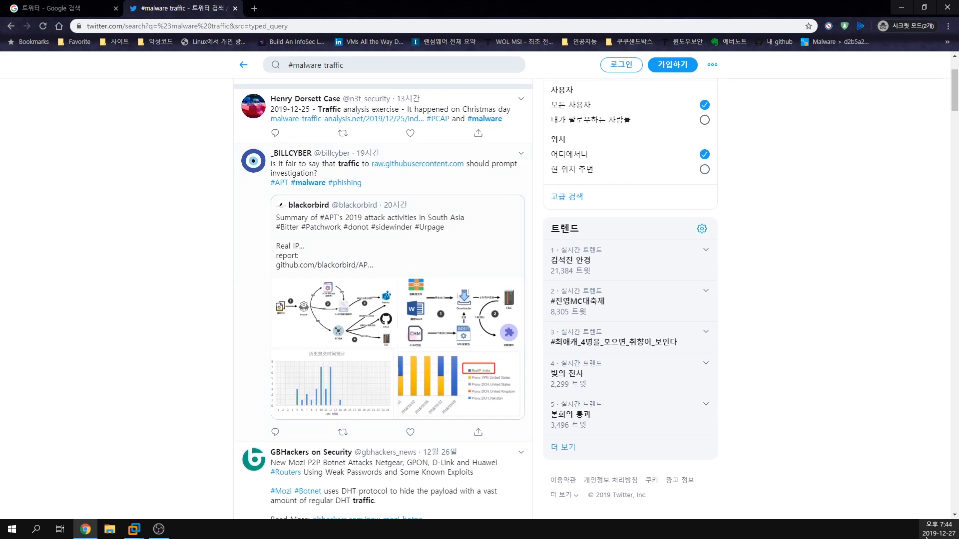
{"action": "scroll", "coordinate": [143, 178], "scroll_direction": "up", "scroll_amount": 2}
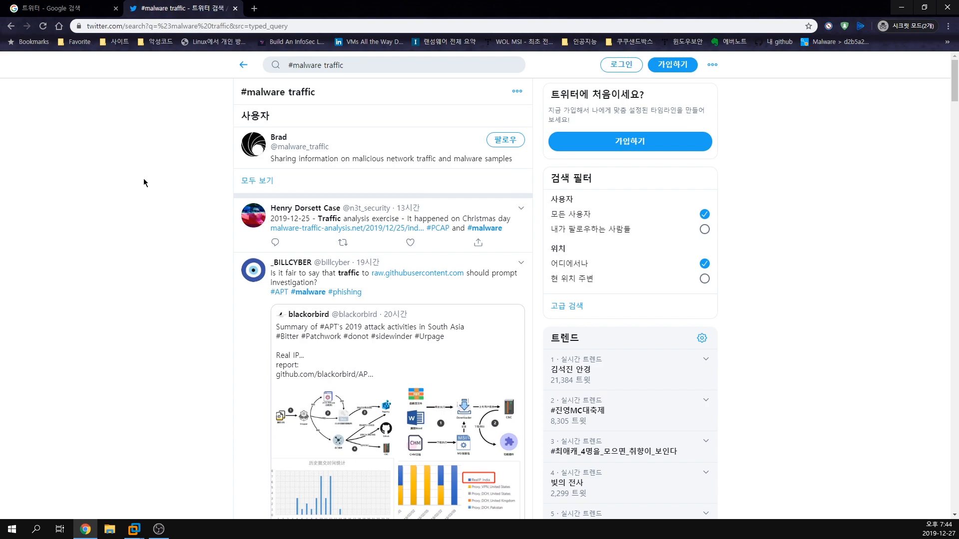
{"action": "scroll", "coordinate": [143, 178], "scroll_direction": "down", "scroll_amount": 3}
{"action": "scroll", "coordinate": [143, 178], "scroll_direction": "down", "scroll_amount": 5}
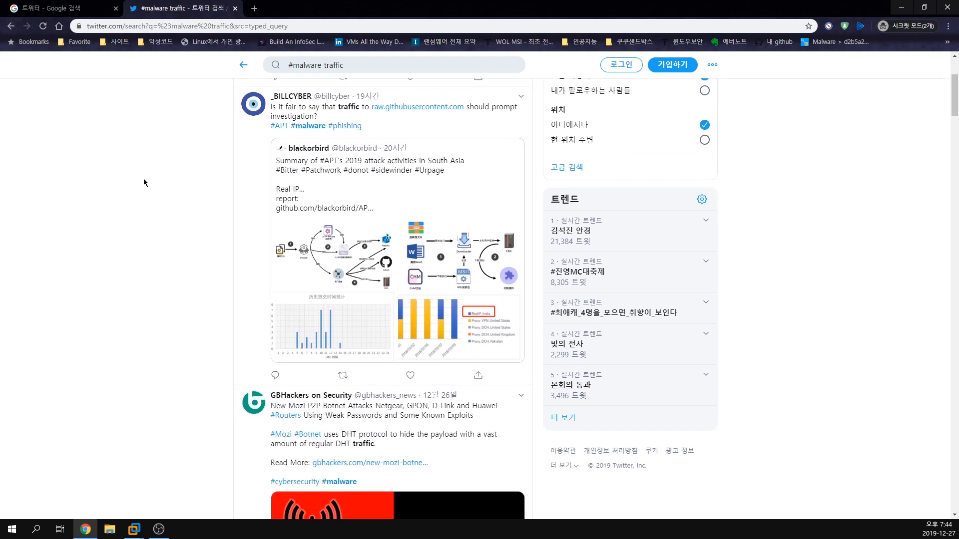
{"action": "scroll", "coordinate": [143, 178], "scroll_direction": "down", "scroll_amount": 5}
{"action": "scroll", "coordinate": [143, 179], "scroll_direction": "down", "scroll_amount": 6}
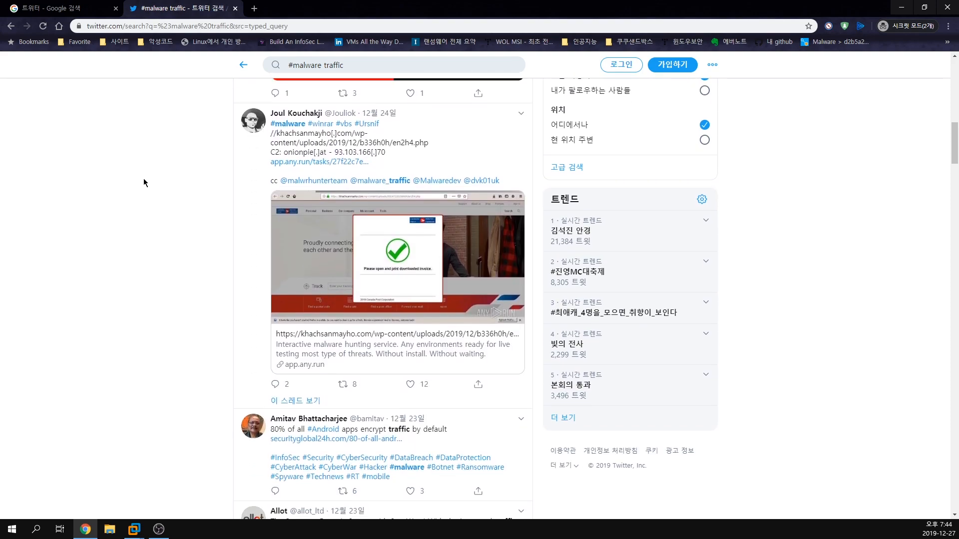
{"action": "scroll", "coordinate": [143, 178], "scroll_direction": "down", "scroll_amount": 3}
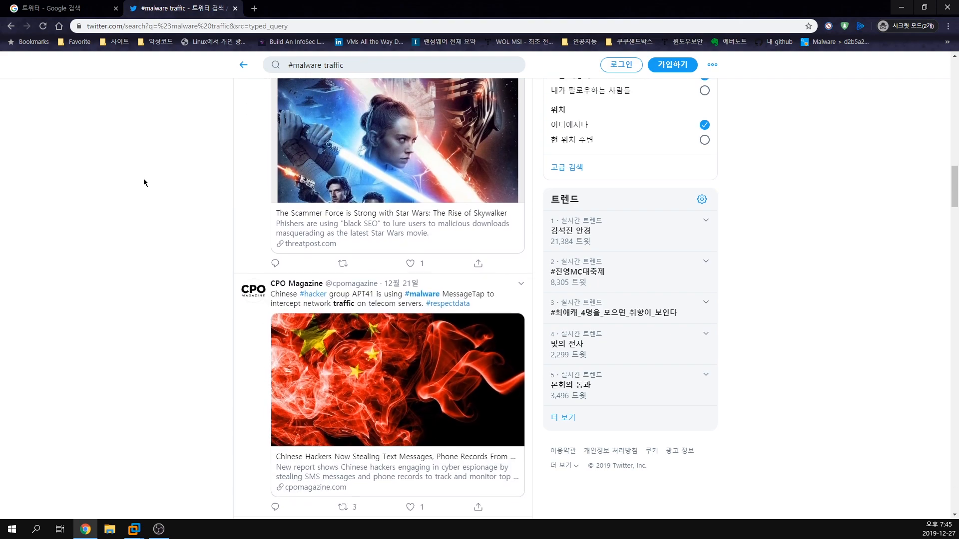
{"action": "scroll", "coordinate": [144, 182], "scroll_direction": "down", "scroll_amount": 9}
{"action": "scroll", "coordinate": [143, 182], "scroll_direction": "down", "scroll_amount": 2}
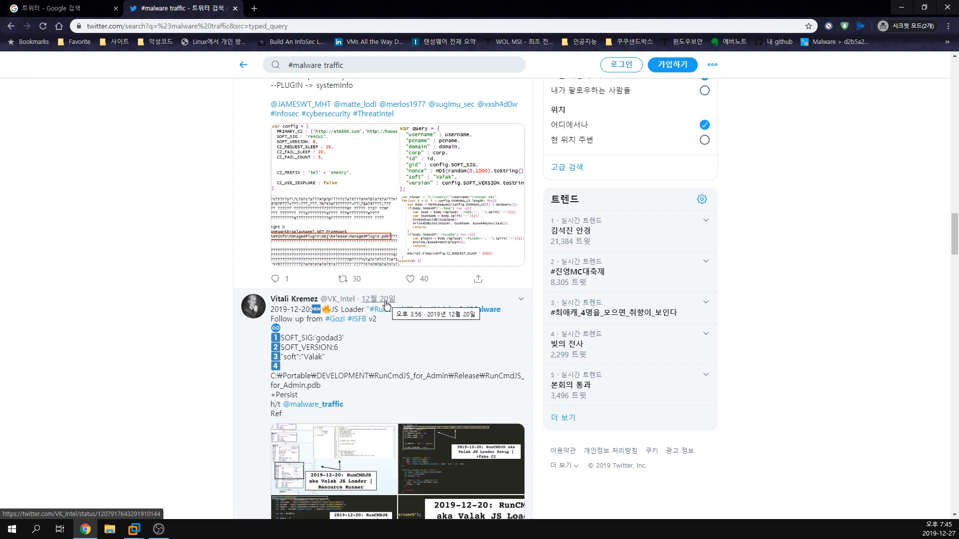
Compare the two Valak posts in the results and open the one about Valak malware running JScript.
{"action": "scroll", "coordinate": [384, 219], "scroll_direction": "up", "scroll_amount": 3}
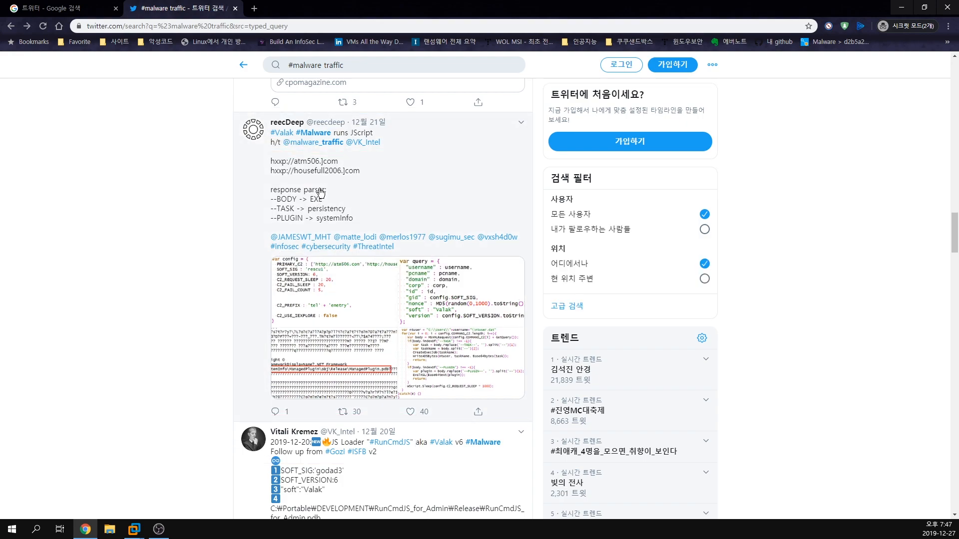
{"action": "scroll", "coordinate": [187, 271], "scroll_direction": "down", "scroll_amount": 1}
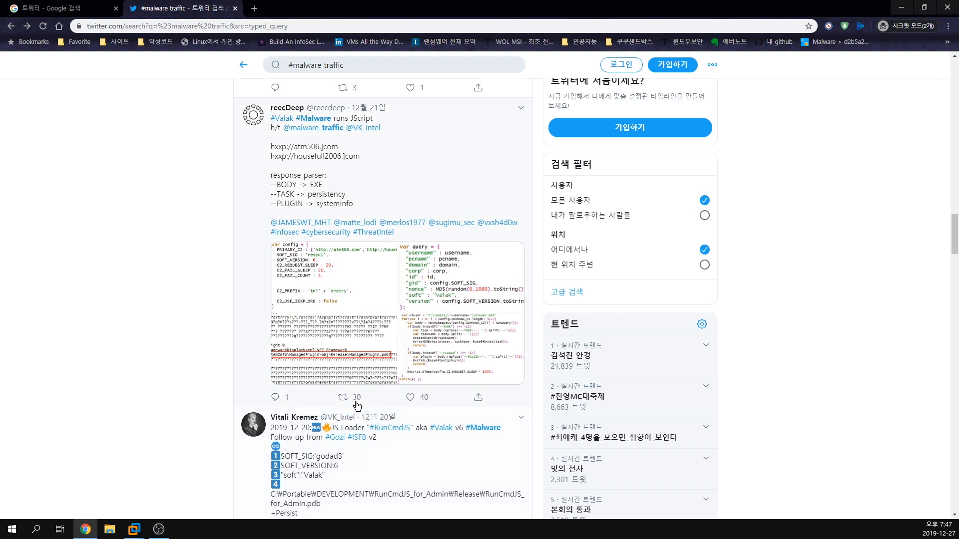
{"action": "scroll", "coordinate": [357, 407], "scroll_direction": "down", "scroll_amount": 6}
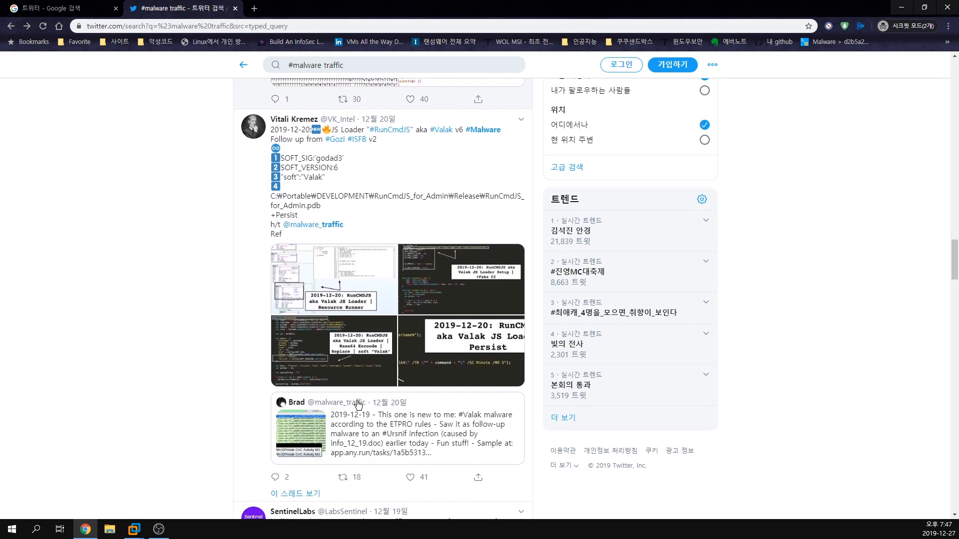
{"action": "scroll", "coordinate": [358, 404], "scroll_direction": "up", "scroll_amount": 5}
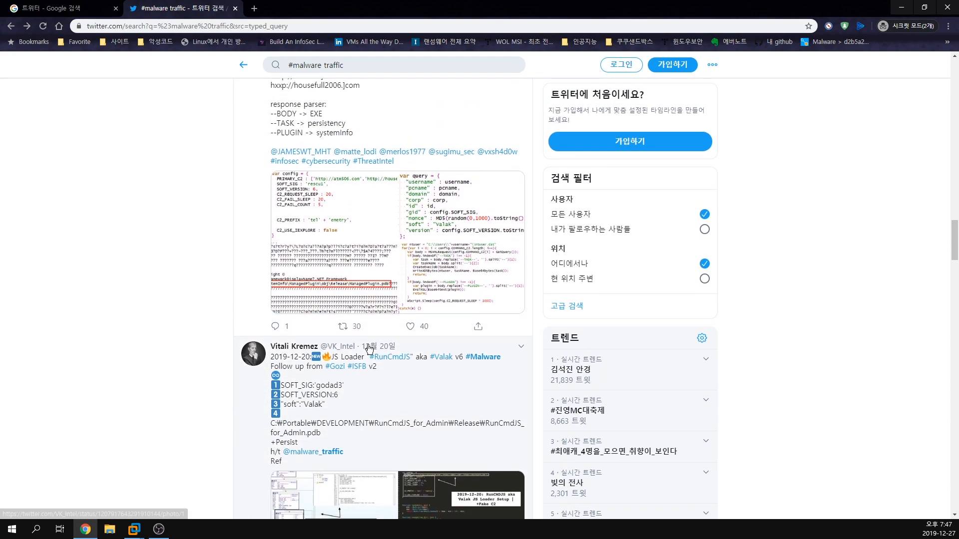
{"action": "scroll", "coordinate": [367, 359], "scroll_direction": "up", "scroll_amount": 1}
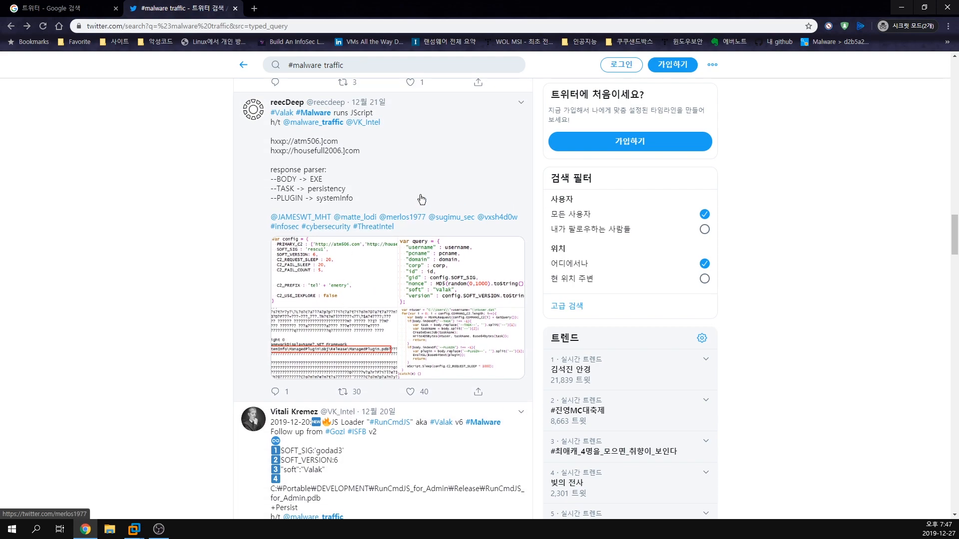
{"action": "left_click", "coordinate": [421, 200]}
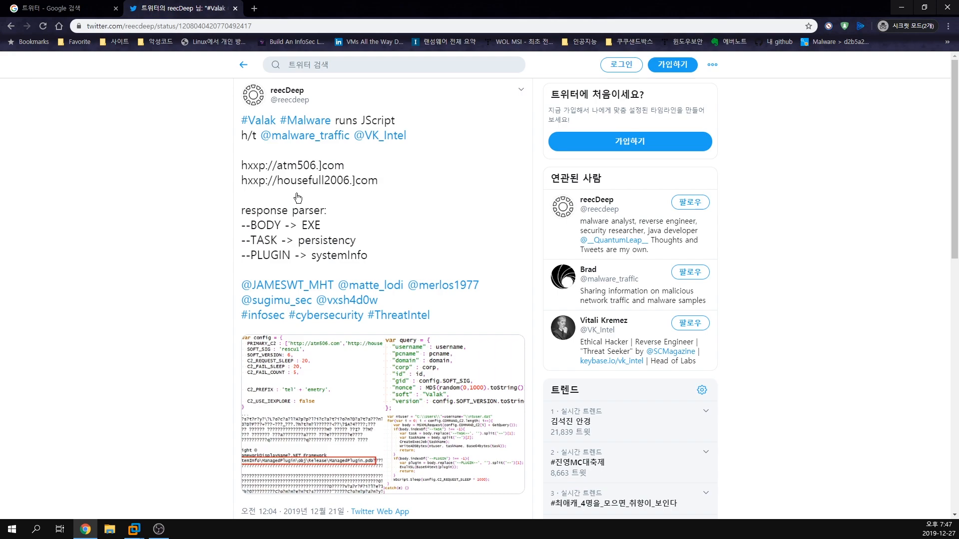
Read the Valak post and its reply, and open the related tweet linked in that reply.
{"action": "scroll", "coordinate": [298, 197], "scroll_direction": "down", "scroll_amount": 8}
{"action": "scroll", "coordinate": [319, 189], "scroll_direction": "up", "scroll_amount": 7}
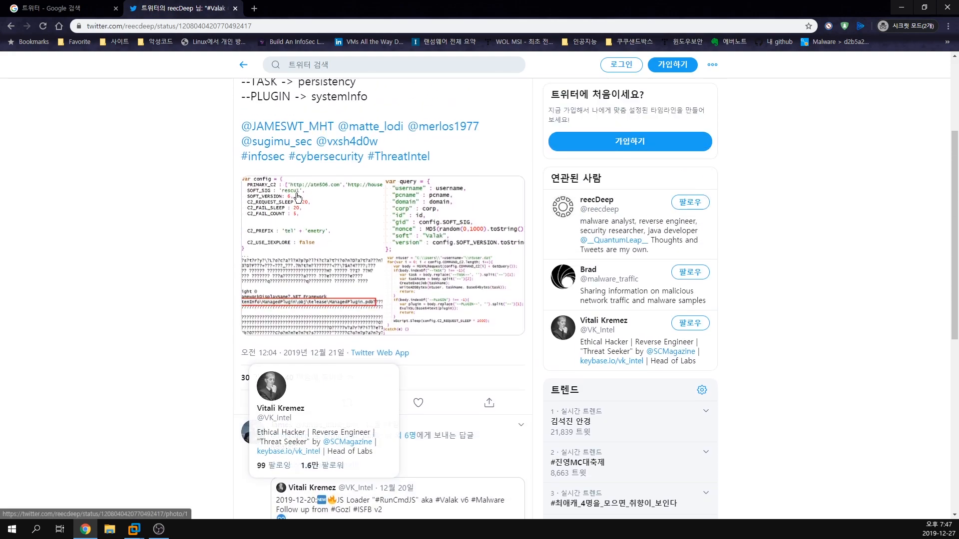
{"action": "scroll", "coordinate": [355, 174], "scroll_direction": "down", "scroll_amount": 4}
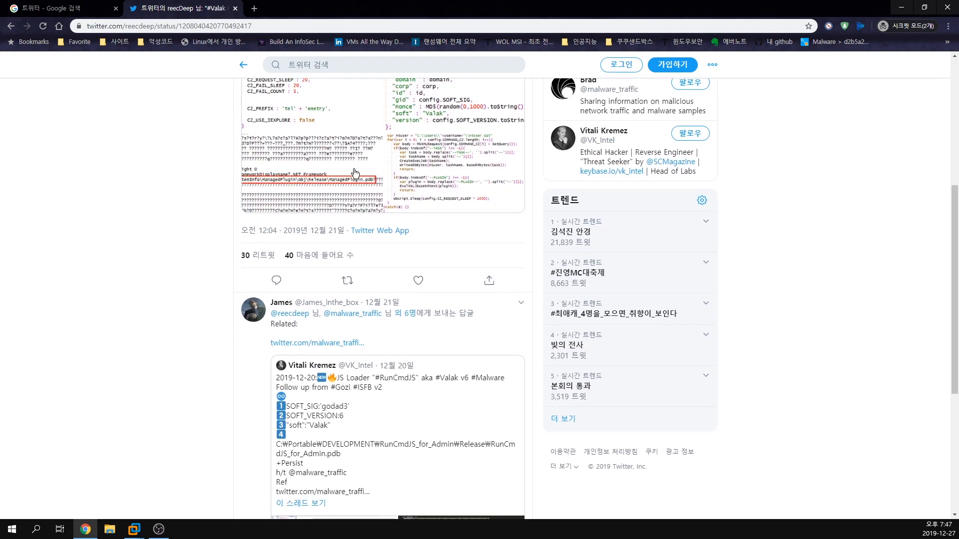
{"action": "scroll", "coordinate": [355, 174], "scroll_direction": "down", "scroll_amount": 4}
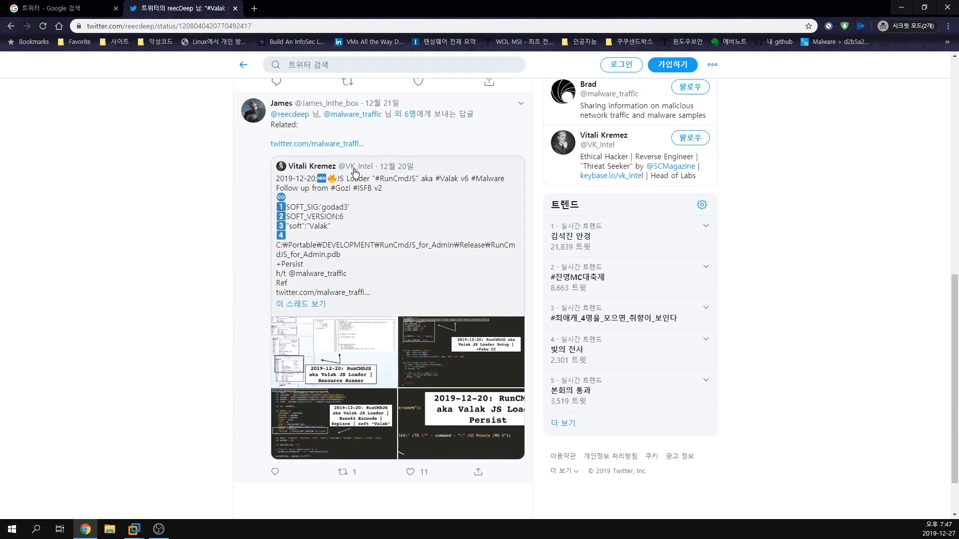
{"action": "scroll", "coordinate": [355, 172], "scroll_direction": "up", "scroll_amount": 1}
{"action": "scroll", "coordinate": [356, 172], "scroll_direction": "up", "scroll_amount": 1}
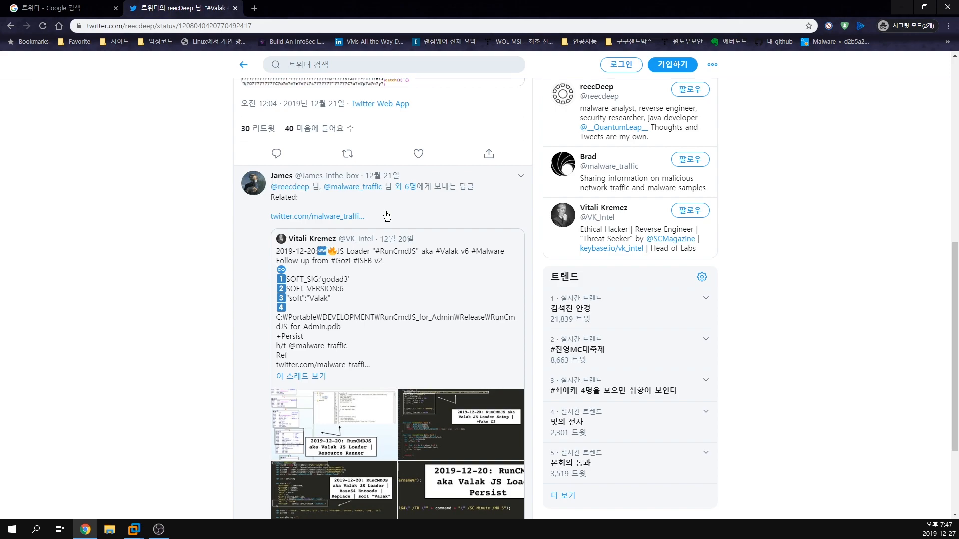
{"action": "left_click", "coordinate": [329, 217]}
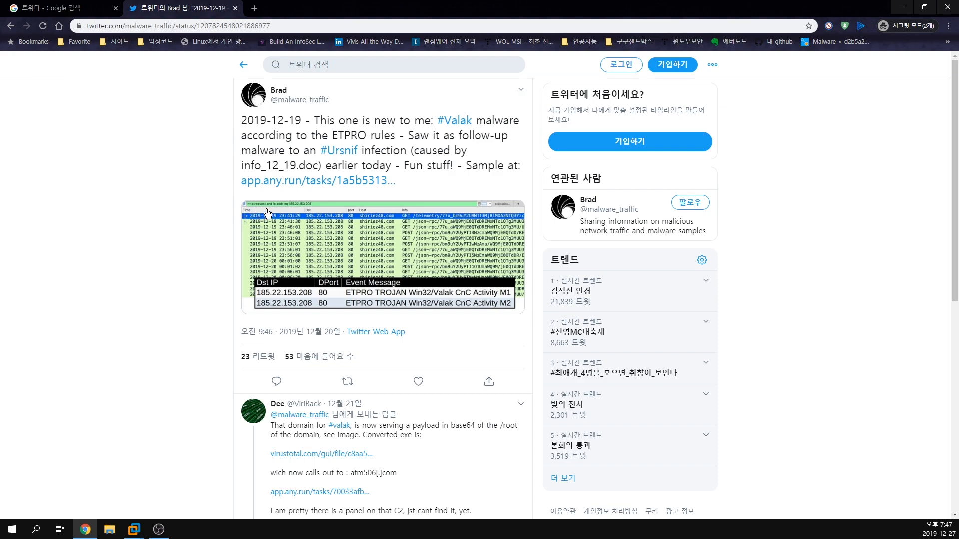
Open the tweet's app.any.run sample link in a new tab and switch to it.
{"action": "middle_click", "coordinate": [313, 184]}
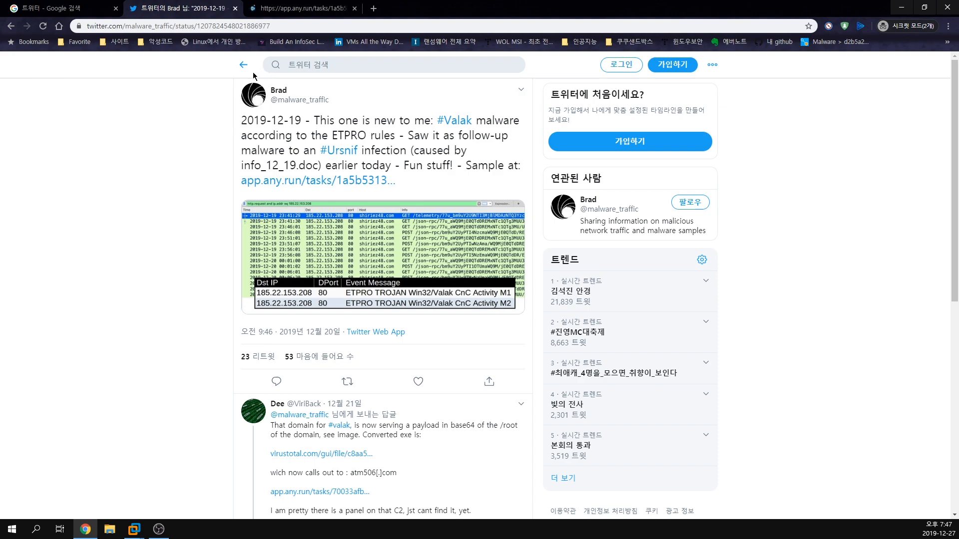
{"action": "left_click", "coordinate": [301, 8]}
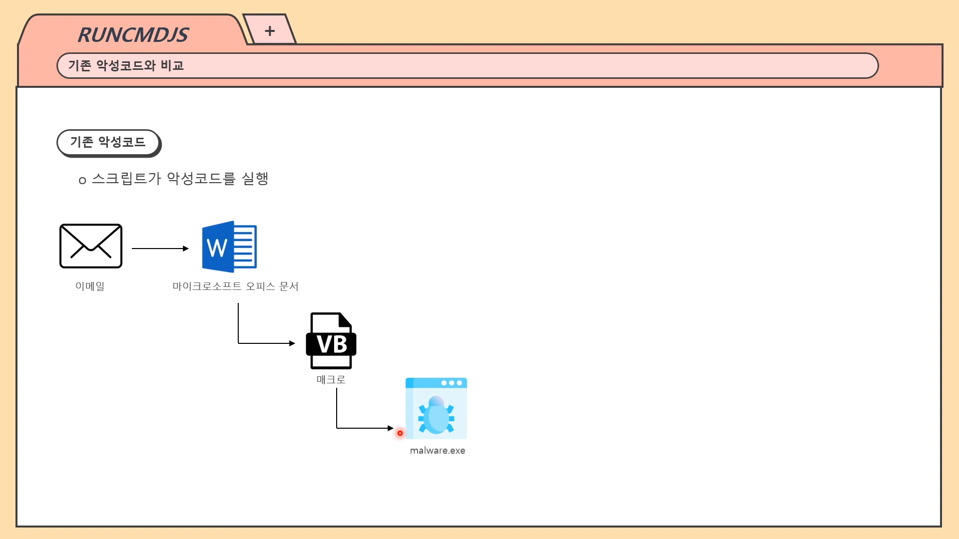
{"action": "left_click", "coordinate": [540, 415]}
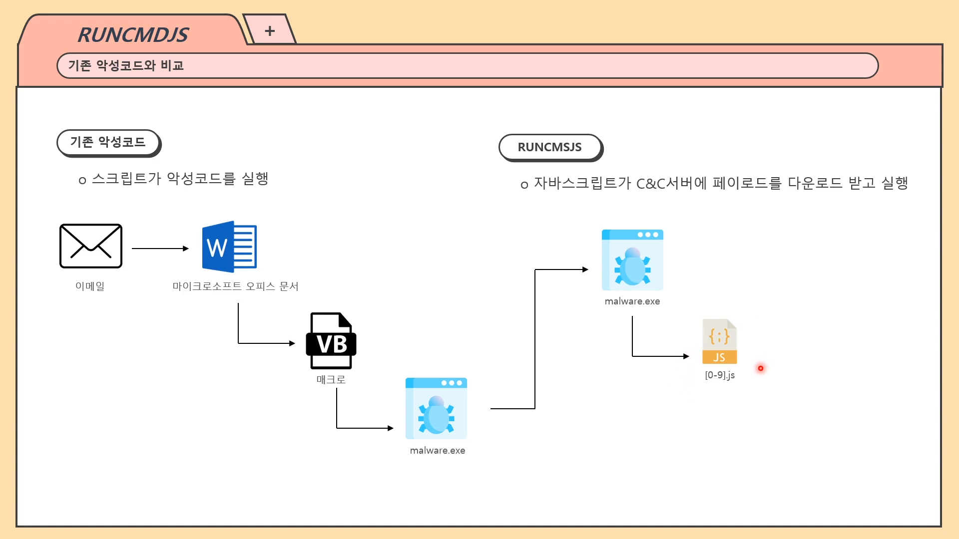
{"action": "key", "text": "Right"}
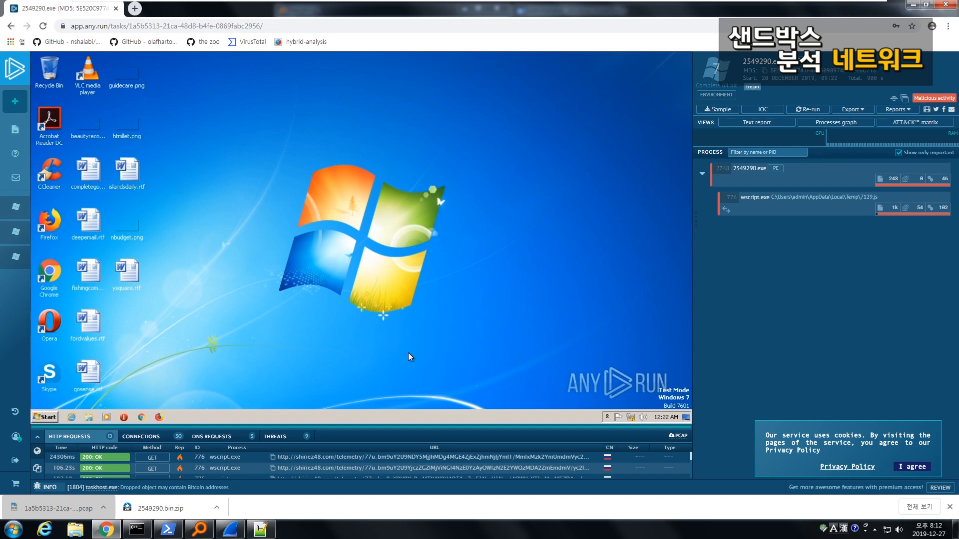
Download the PCAP of the 2549290.exe sandbox task and inspect the shiriez48.com DNS query and response in Wireshark.
{"action": "left_click", "coordinate": [678, 441]}
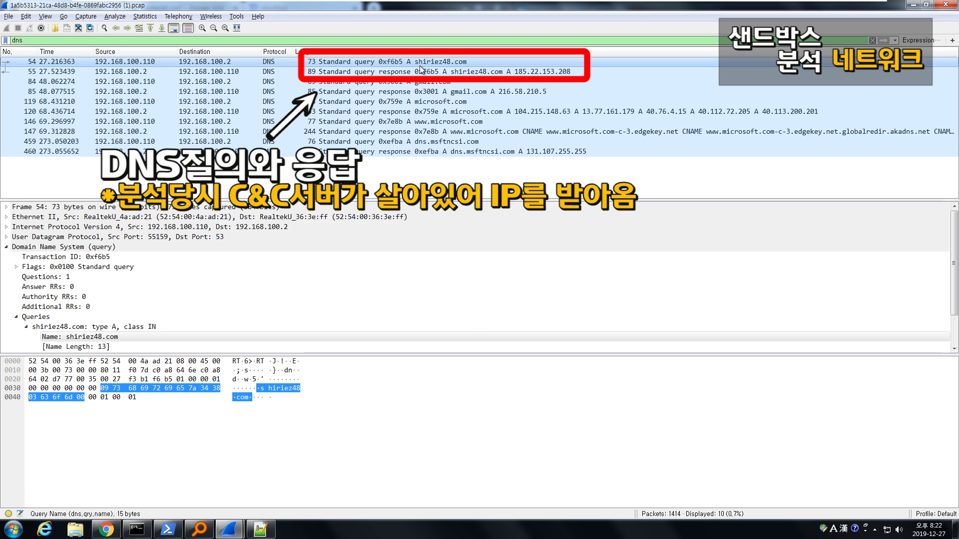
{"action": "left_click", "coordinate": [477, 73]}
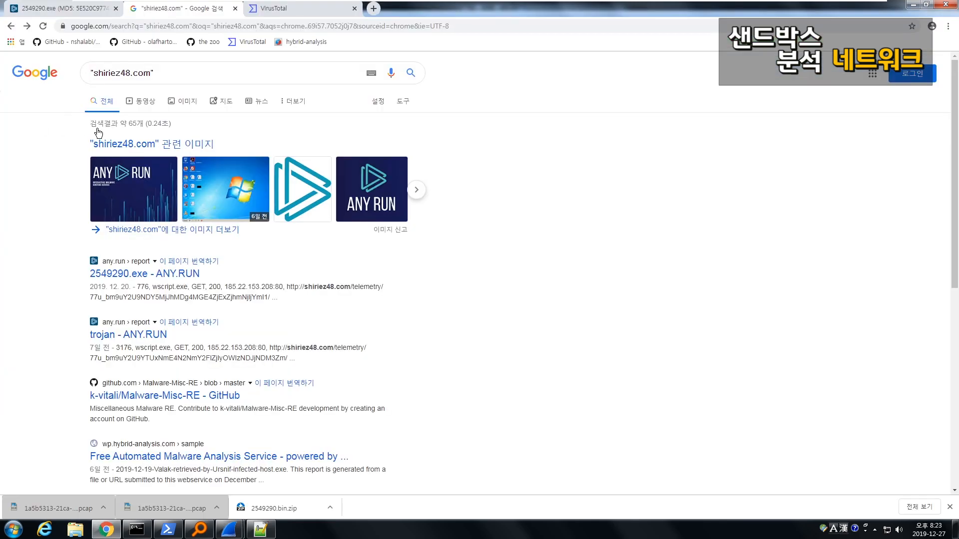
Review the Google results for "shiriez48.com", including the date of the 2549290.exe any.run report and the domain listings.
{"action": "left_click_drag", "start_coordinate": [157, 73], "coordinate": [89, 80]}
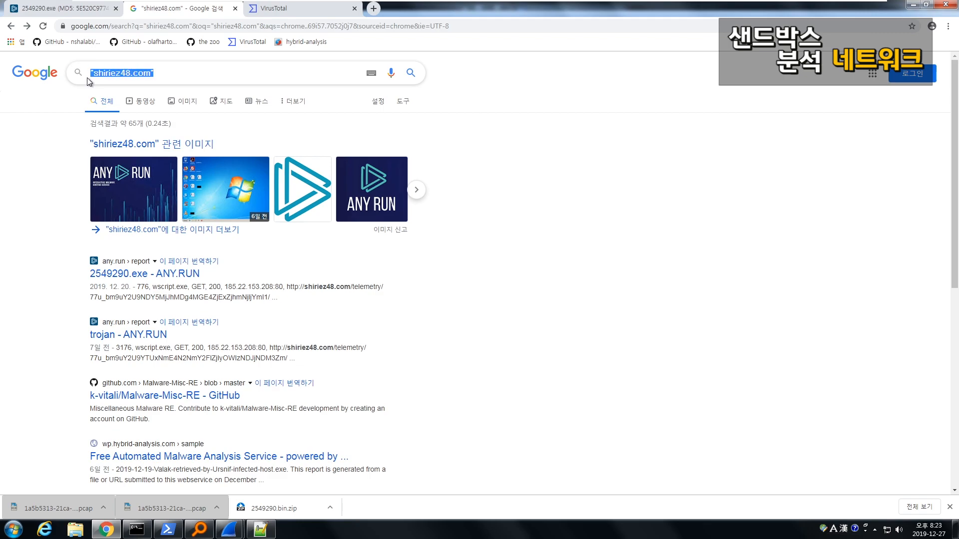
{"action": "scroll", "coordinate": [48, 201], "scroll_direction": "down", "scroll_amount": 1}
{"action": "scroll", "coordinate": [48, 201], "scroll_direction": "down", "scroll_amount": 3}
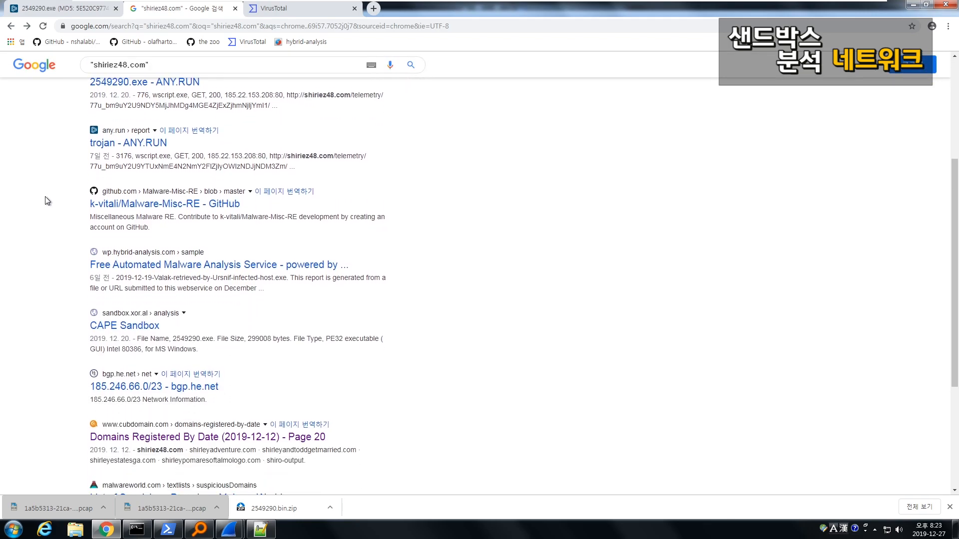
{"action": "scroll", "coordinate": [47, 201], "scroll_direction": "up", "scroll_amount": 4}
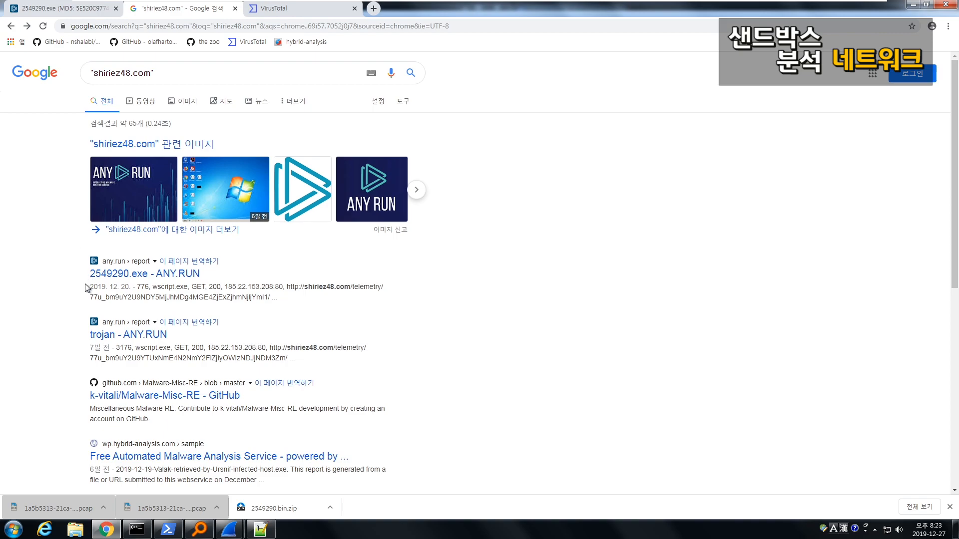
{"action": "left_click_drag", "start_coordinate": [90, 287], "coordinate": [128, 287]}
{"action": "scroll", "coordinate": [129, 287], "scroll_direction": "down", "scroll_amount": 8}
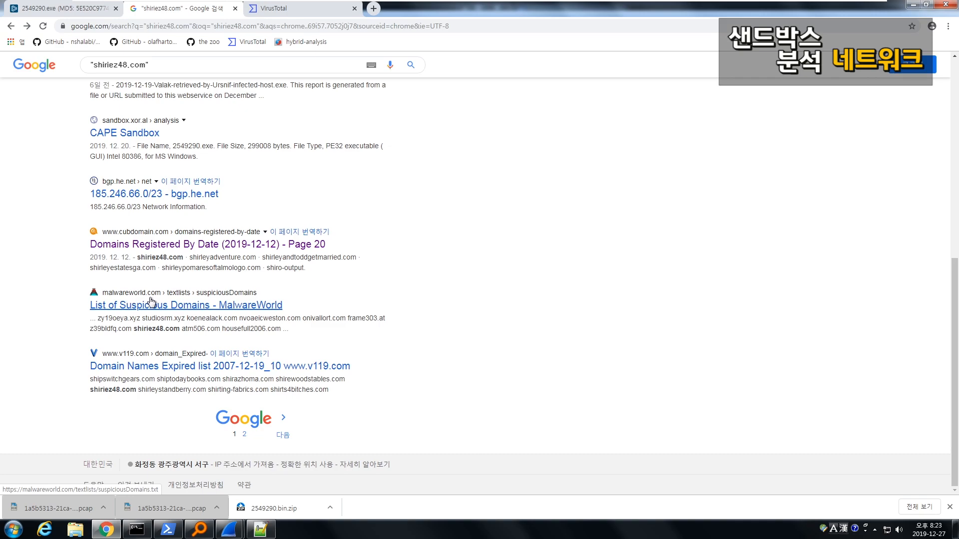
{"action": "scroll", "coordinate": [129, 301], "scroll_direction": "up", "scroll_amount": 8}
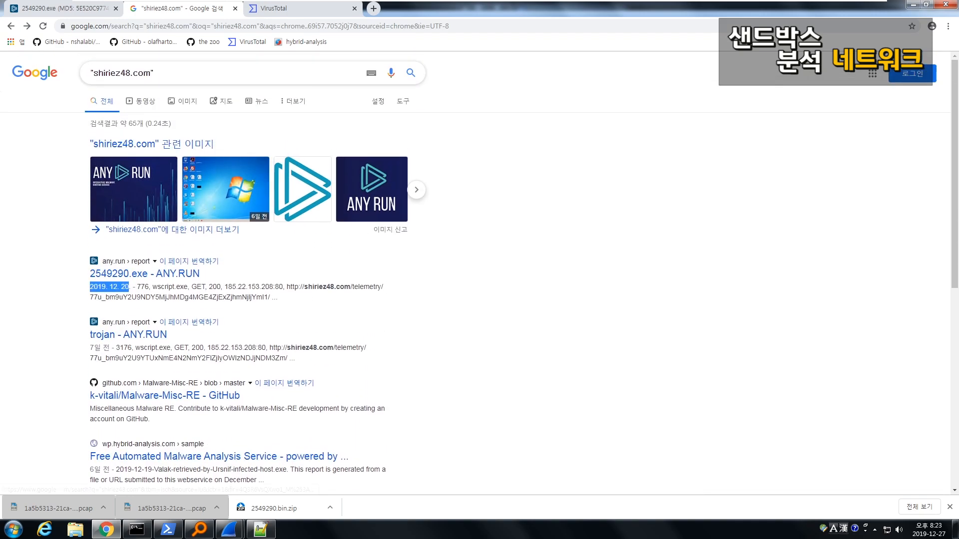
{"action": "left_click", "coordinate": [274, 8]}
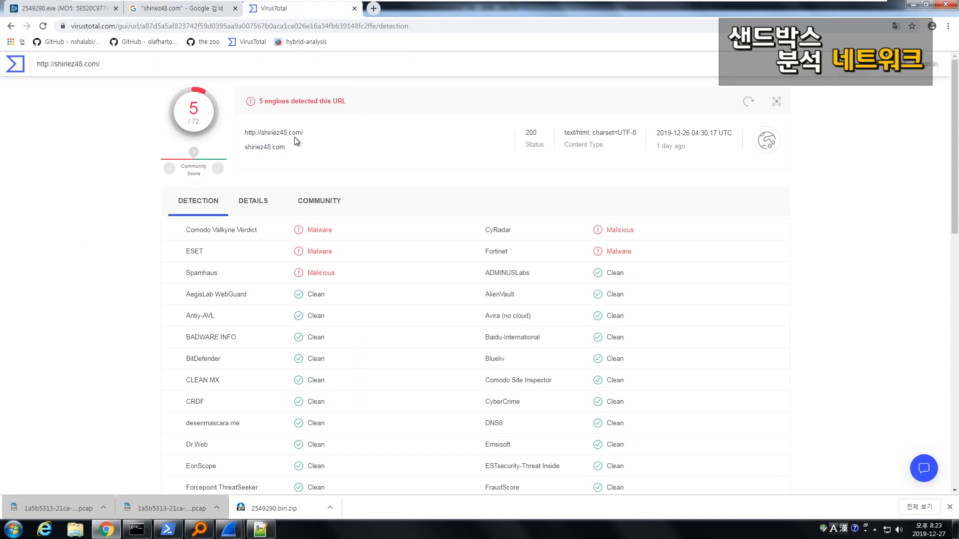
{"action": "left_click_drag", "start_coordinate": [305, 132], "coordinate": [240, 130]}
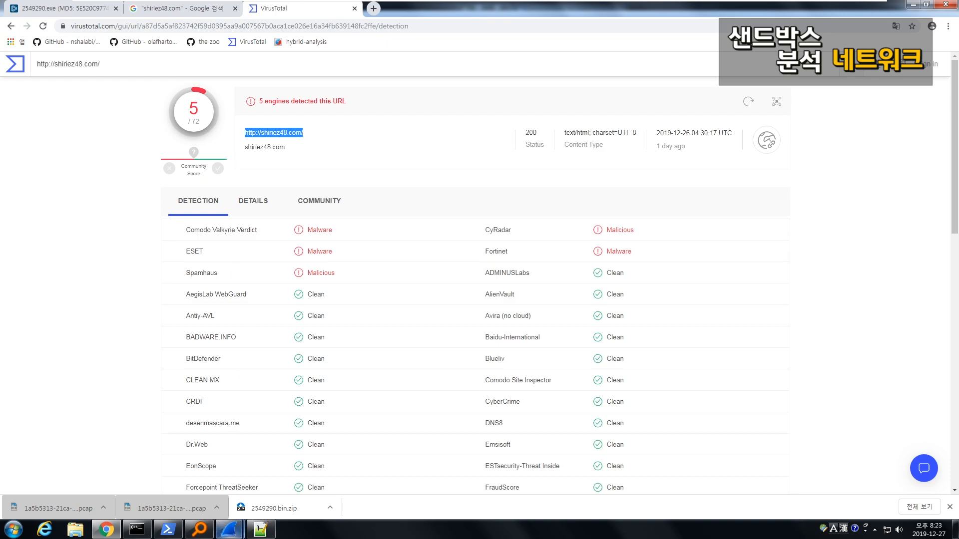
Switch to Wireshark and copy the resolved shiriez48.com address by entering 185.22.153.208 in a temporary Run prompt.
{"action": "mouse_move", "coordinate": [229, 528]}
{"action": "left_click", "coordinate": [278, 493]}
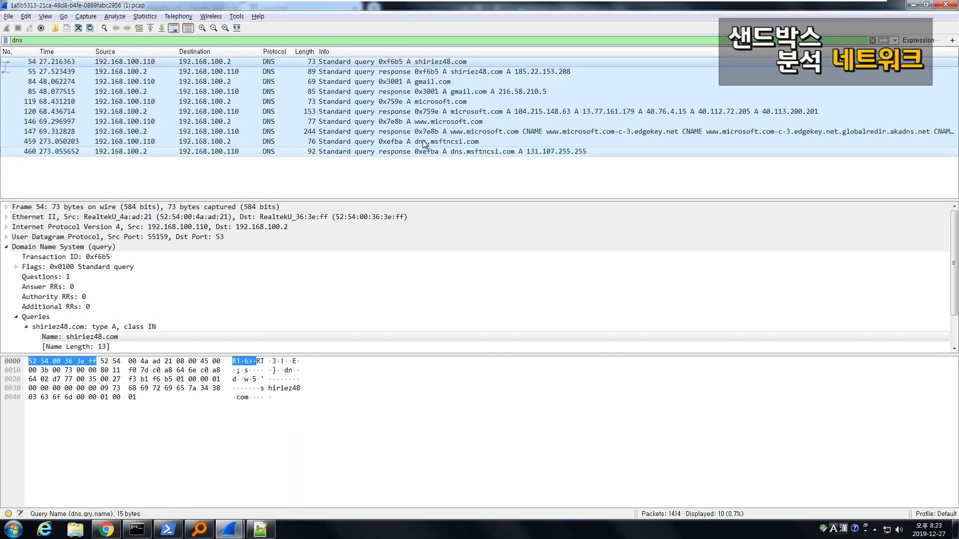
{"action": "key", "text": "super+r"}
{"action": "type", "text": "185."}
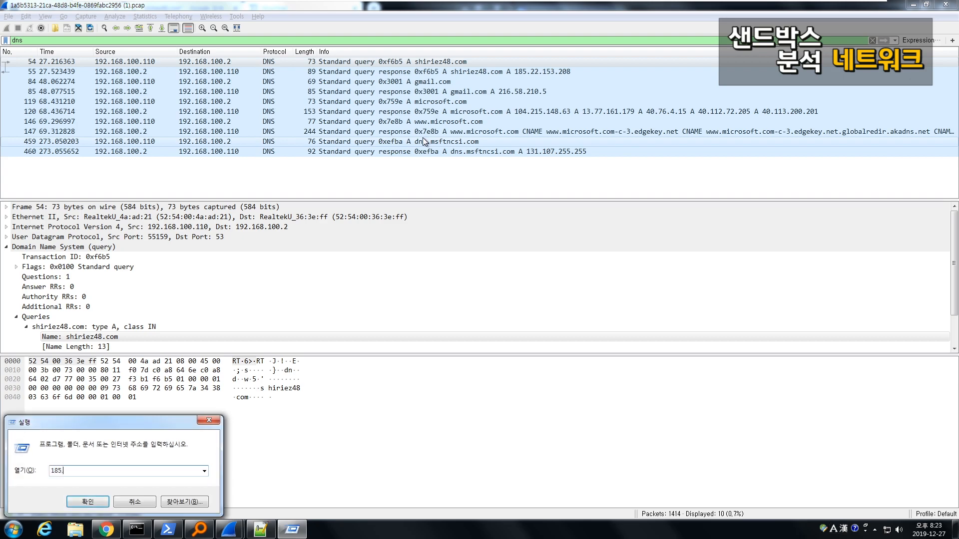
{"action": "type", "text": "22.153.208"}
{"action": "key", "text": "ctrl+a"}
{"action": "key", "text": "ctrl+c"}
{"action": "key", "text": "Escape"}
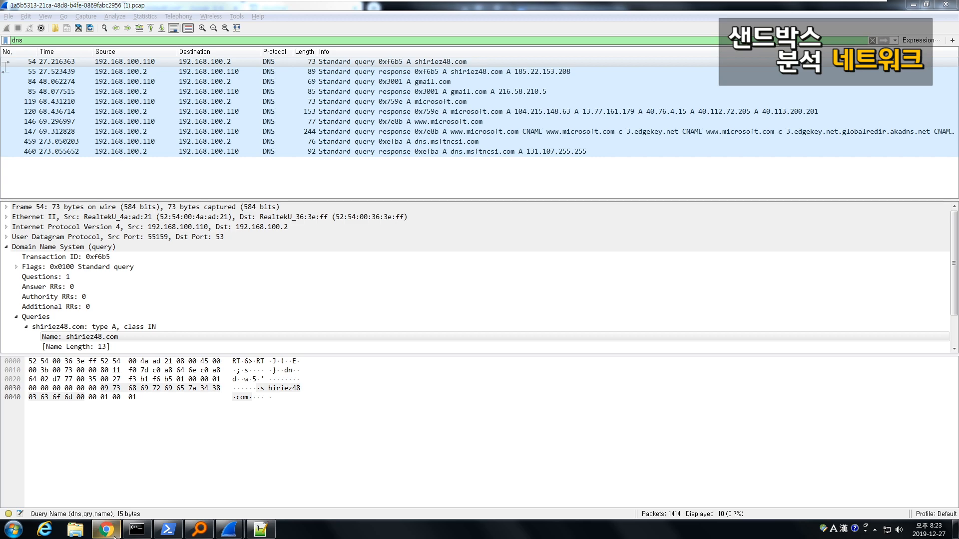
Switch to Chrome, load 185.22.153.208 in a new tab and copy the address again.
{"action": "left_click", "coordinate": [106, 529]}
{"action": "key", "text": "ctrl+t"}
{"action": "key", "text": "ctrl+v"}
{"action": "key", "text": "Return"}
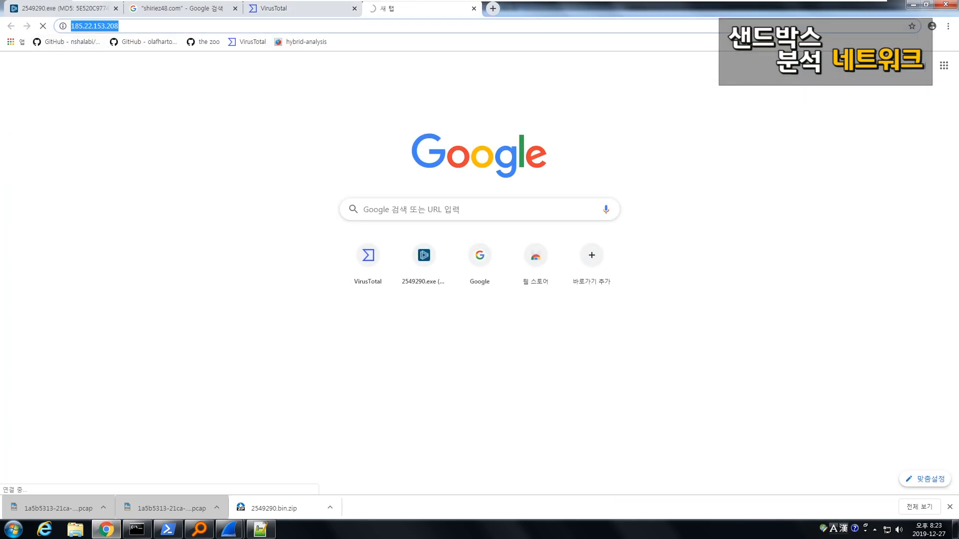
{"action": "left_click", "coordinate": [130, 27]}
{"action": "key", "text": "ctrl+c"}
{"action": "left_click", "coordinate": [172, 118]}
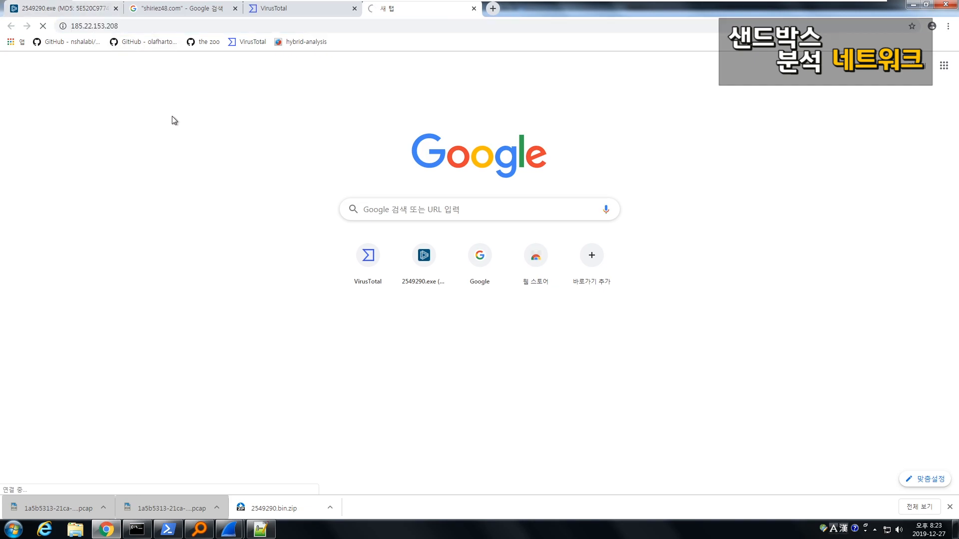
Search Google in a new tab for the exact phrase "185.22.153.208" and look through the results.
{"action": "key", "text": "ctrl+t"}
{"action": "type", "text": "\""}
{"action": "key", "text": "ctrl+v"}
{"action": "type", "text": "\""}
{"action": "key", "text": "Return"}
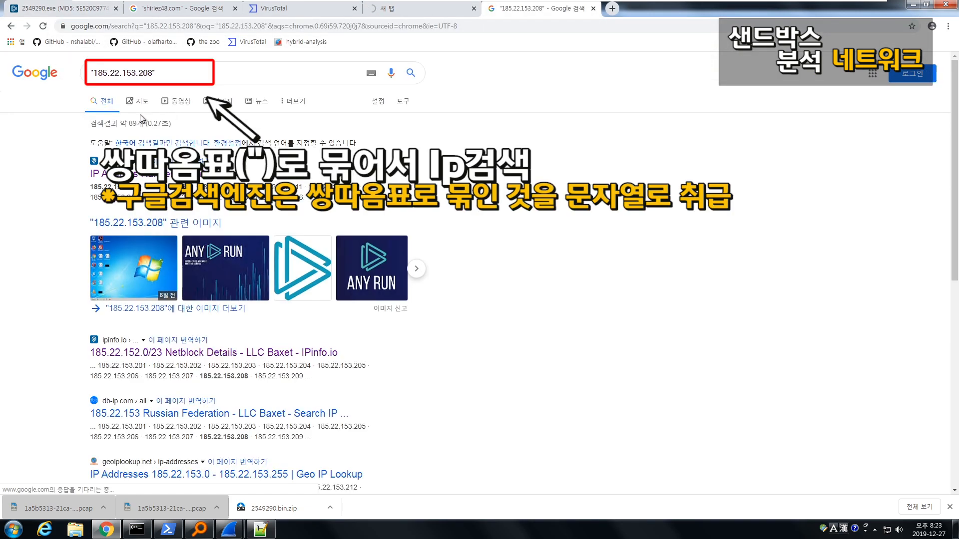
{"action": "left_click", "coordinate": [91, 73]}
{"action": "scroll", "coordinate": [140, 226], "scroll_direction": "down", "scroll_amount": 2}
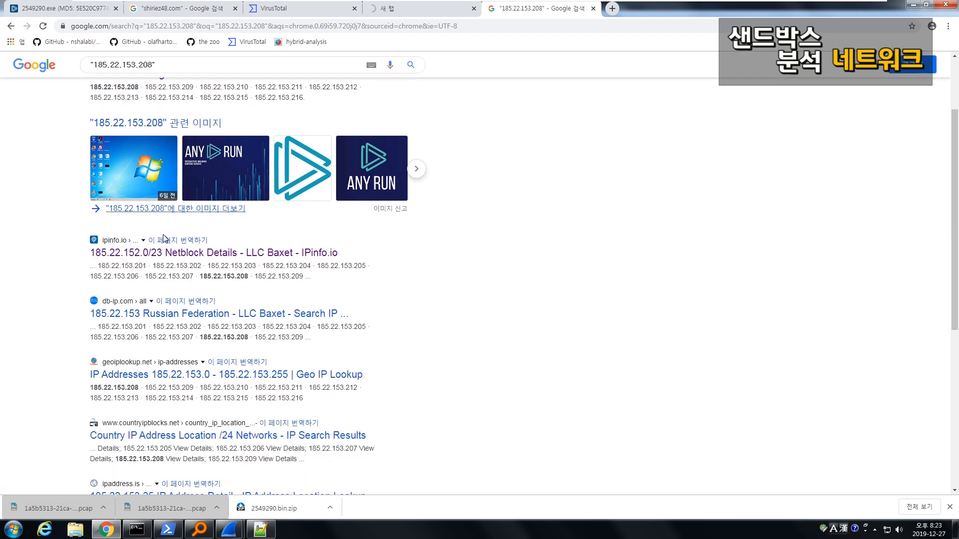
Open the IPinfo.io netblock result for 185.22.152.0/23 in a new tab, enlarge the page and examine its network summary and country.
{"action": "middle_click", "coordinate": [209, 252]}
{"action": "scroll", "coordinate": [376, 237], "scroll_direction": "up", "scroll_amount": 1}
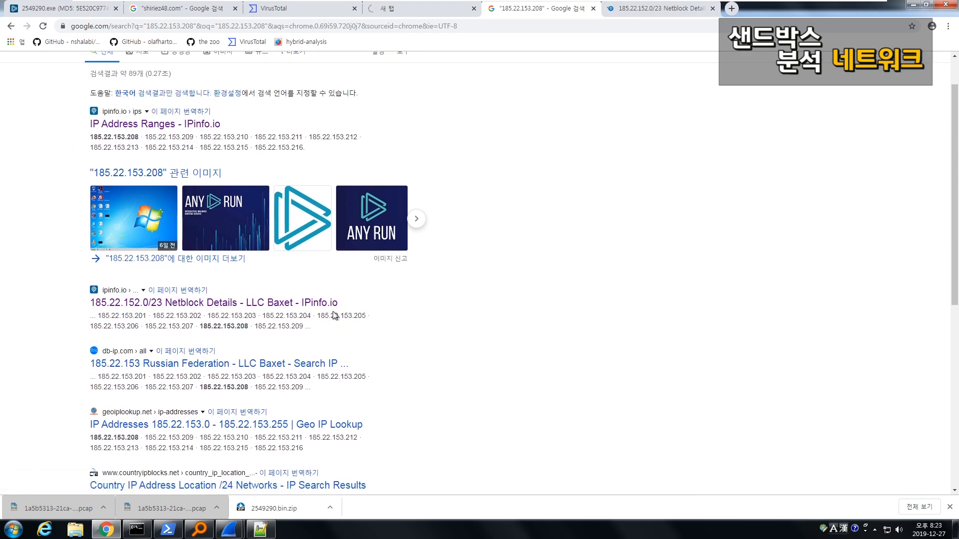
{"action": "left_click", "coordinate": [625, 7]}
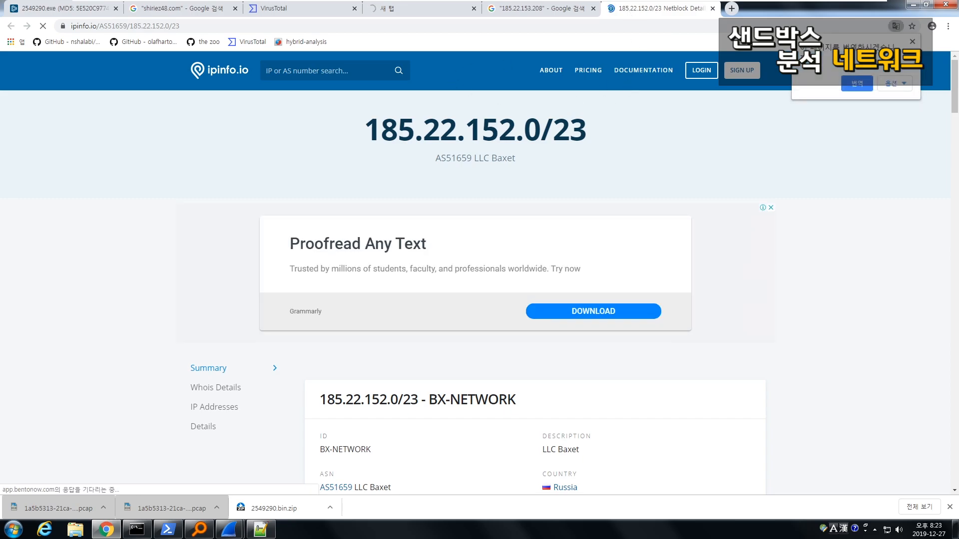
{"action": "scroll", "coordinate": [488, 222], "scroll_direction": "down", "scroll_amount": 3}
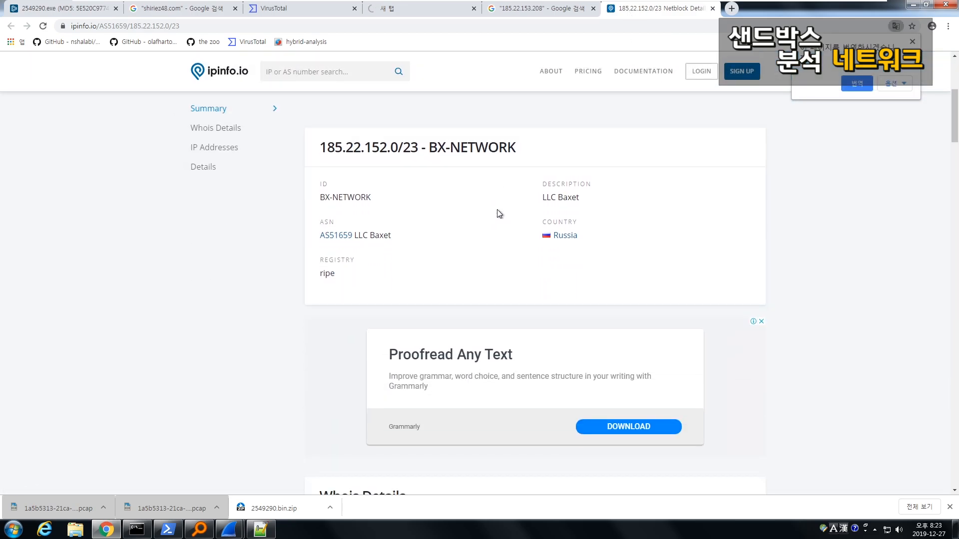
{"action": "key", "text": "ctrl+plus"}
{"action": "left_click_drag", "start_coordinate": [603, 267], "coordinate": [548, 242]}
{"action": "scroll", "coordinate": [396, 246], "scroll_direction": "up", "scroll_amount": 4}
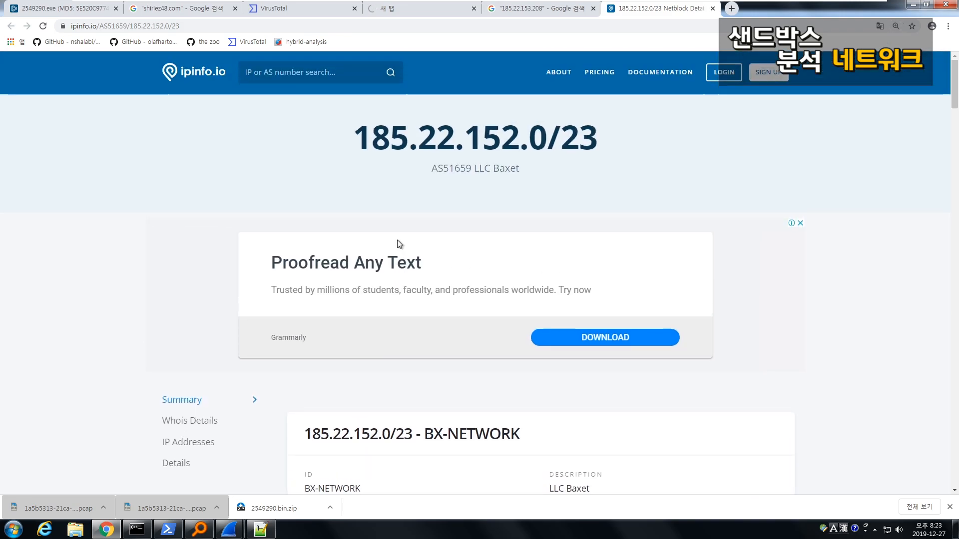
Find 185.22.153.208 in the netblock page's IP address list, and return to the BX-NETWORK summary.
{"action": "key", "text": "ctrl+f"}
{"action": "key", "text": "ctrl+v"}
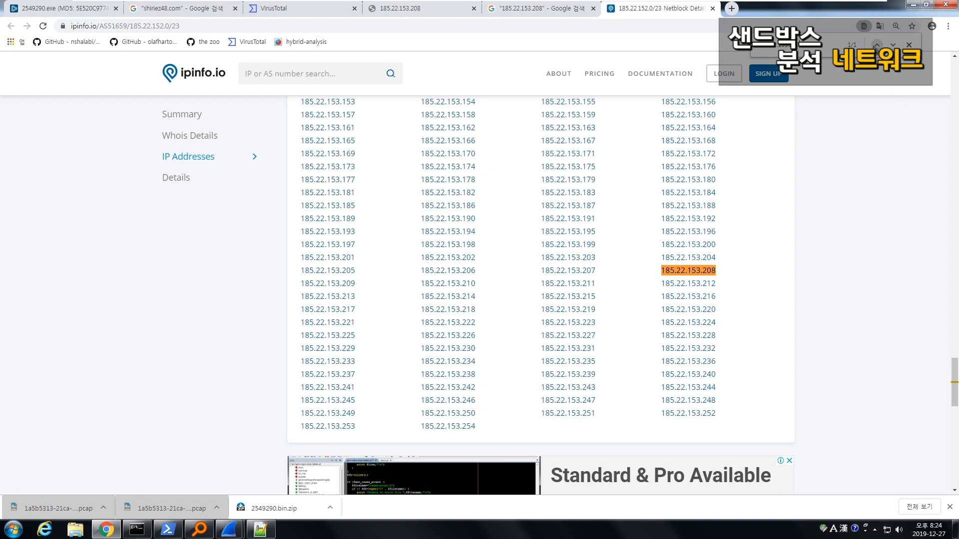
{"action": "left_click_drag", "start_coordinate": [954, 379], "coordinate": [953, 70]}
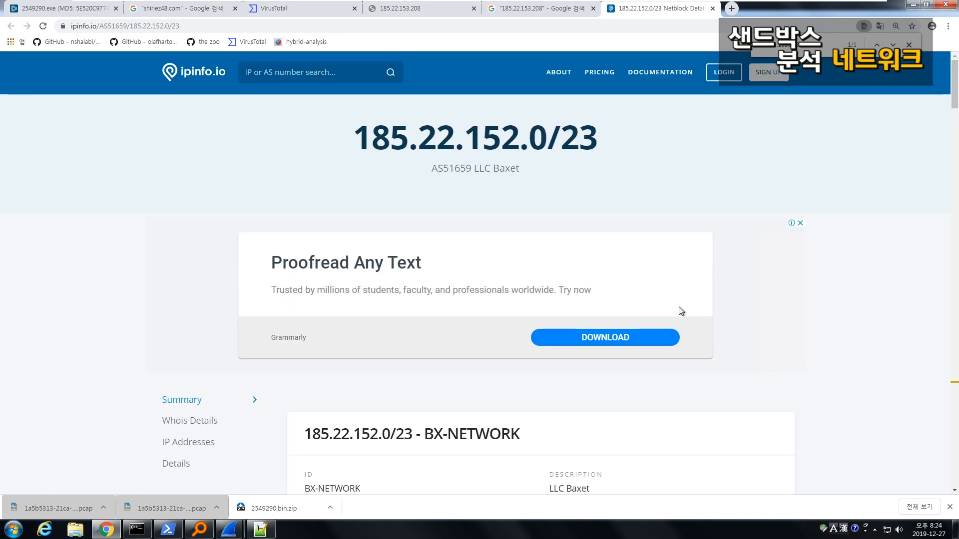
{"action": "scroll", "coordinate": [677, 310], "scroll_direction": "down", "scroll_amount": 3}
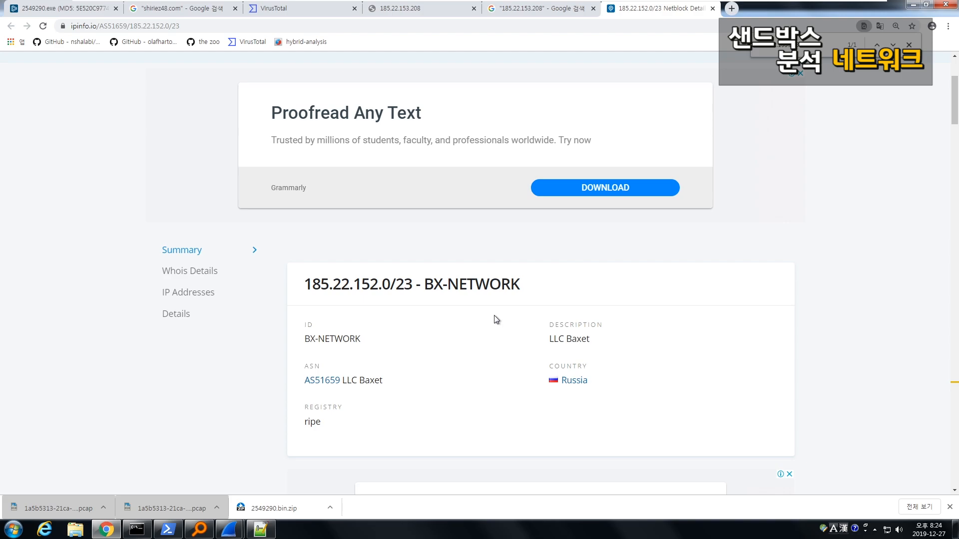
Switch to Wireshark and filter the captured packets to http.
{"action": "left_click", "coordinate": [229, 530]}
{"action": "double_click", "coordinate": [18, 40]}
{"action": "type", "text": "http"}
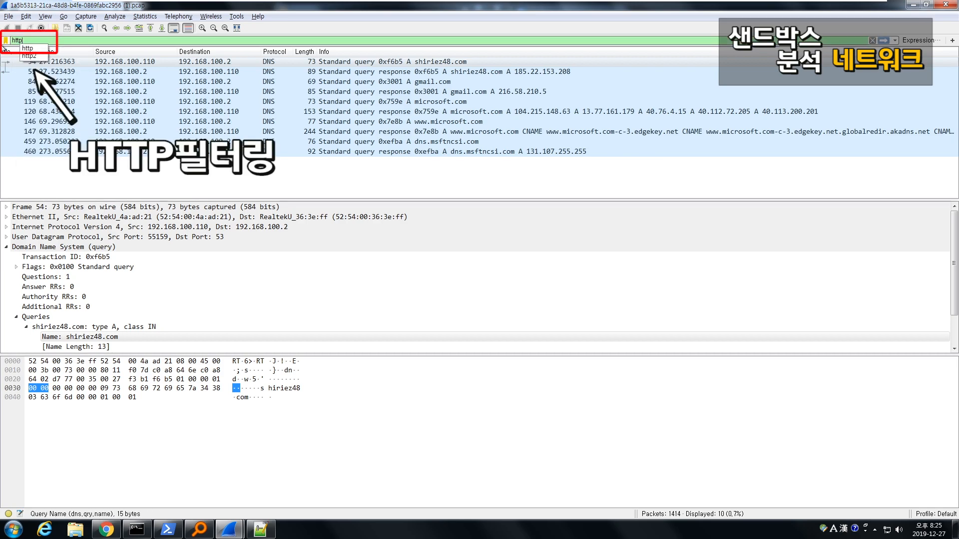
{"action": "key", "text": "Return"}
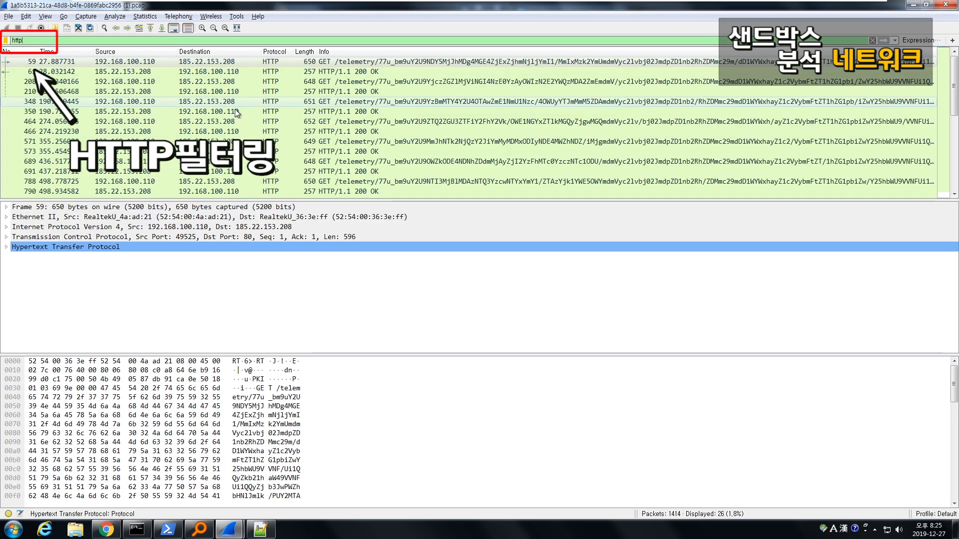
Follow the HTTP stream of the first 200 OK response from 185.22.153.208, read the request and response, and close the stream.
{"action": "left_click", "coordinate": [211, 70]}
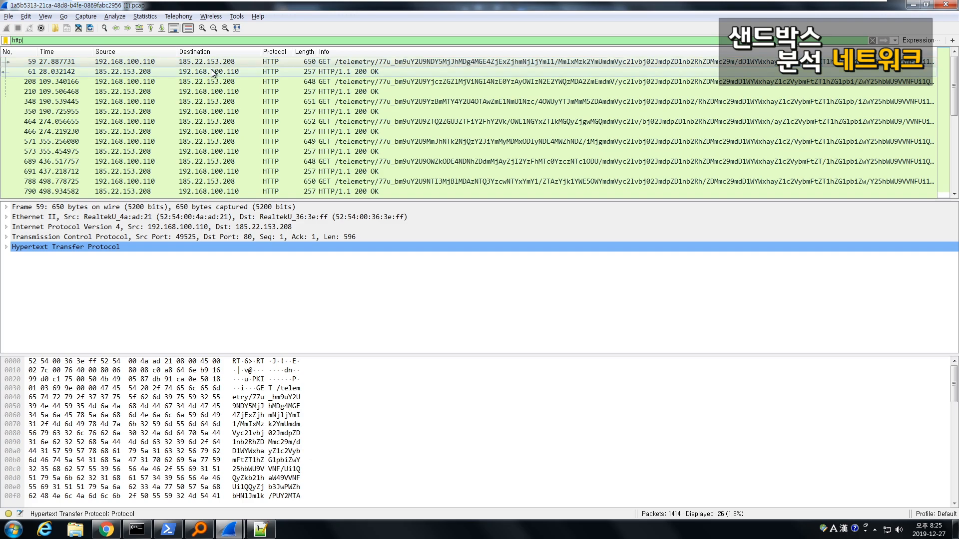
{"action": "right_click", "coordinate": [210, 70]}
{"action": "mouse_move", "coordinate": [293, 205]}
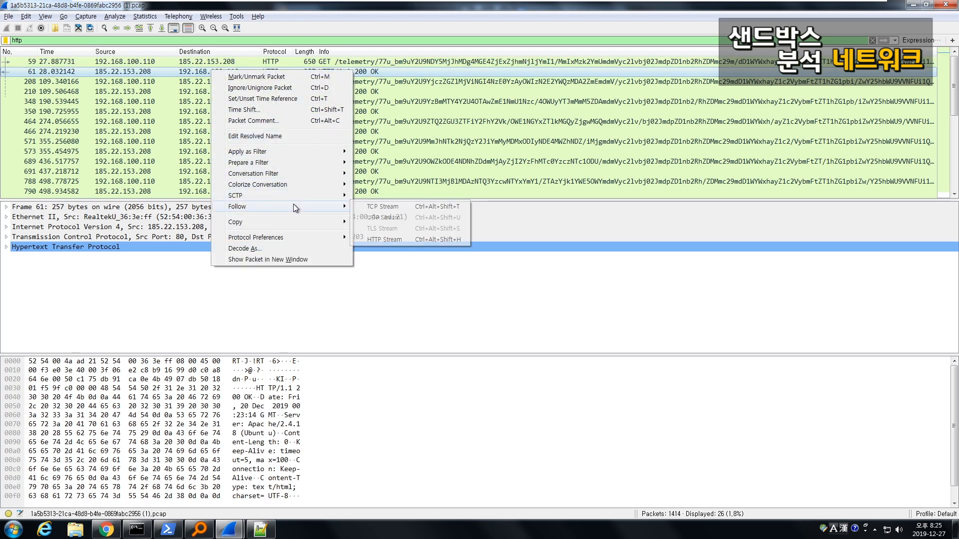
{"action": "left_click", "coordinate": [391, 241]}
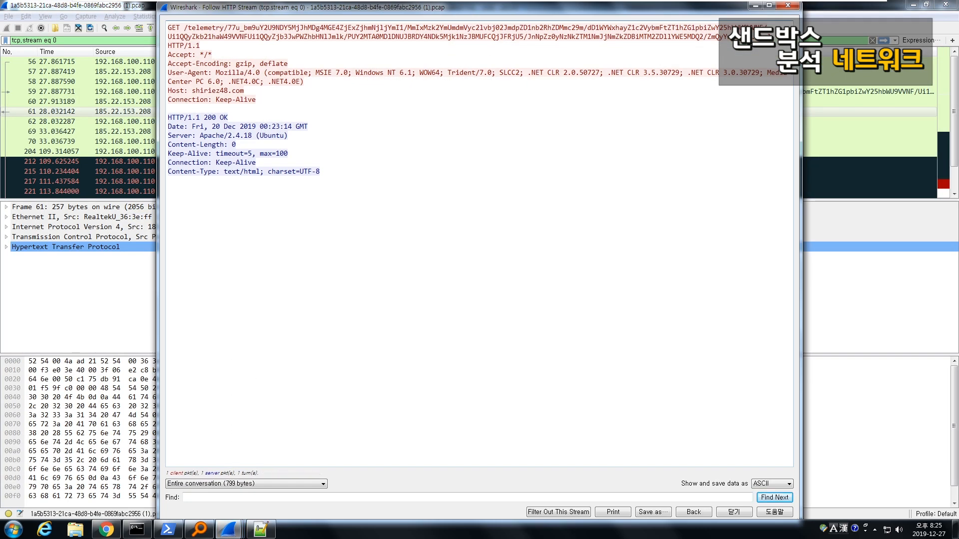
{"action": "left_click_drag", "start_coordinate": [265, 11], "coordinate": [228, 100]}
{"action": "left_click_drag", "start_coordinate": [126, 99], "coordinate": [194, 77]}
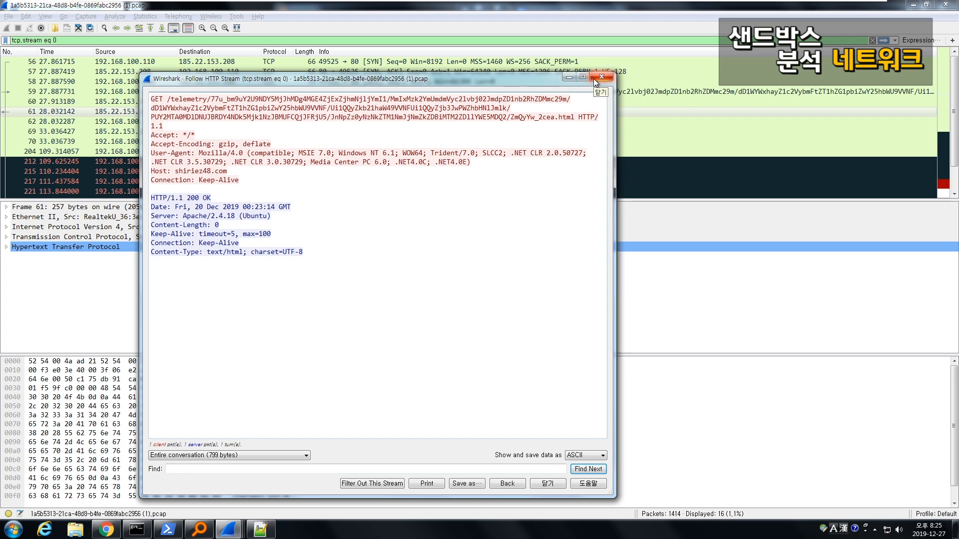
{"action": "left_click", "coordinate": [601, 77]}
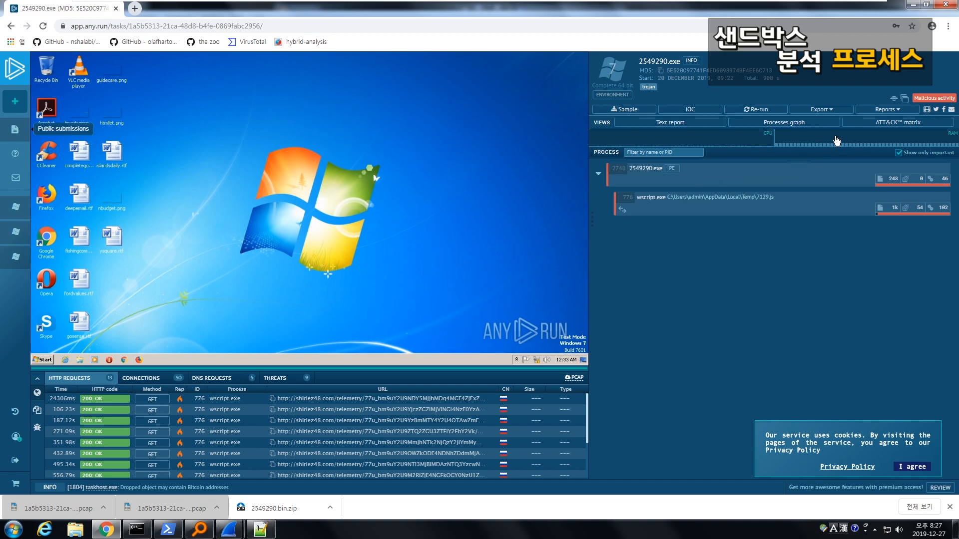
Review the 2549290.exe task's MITRE ATT&CK matrix and its Install Root Certificate details, and close the matrix.
{"action": "left_click", "coordinate": [871, 123]}
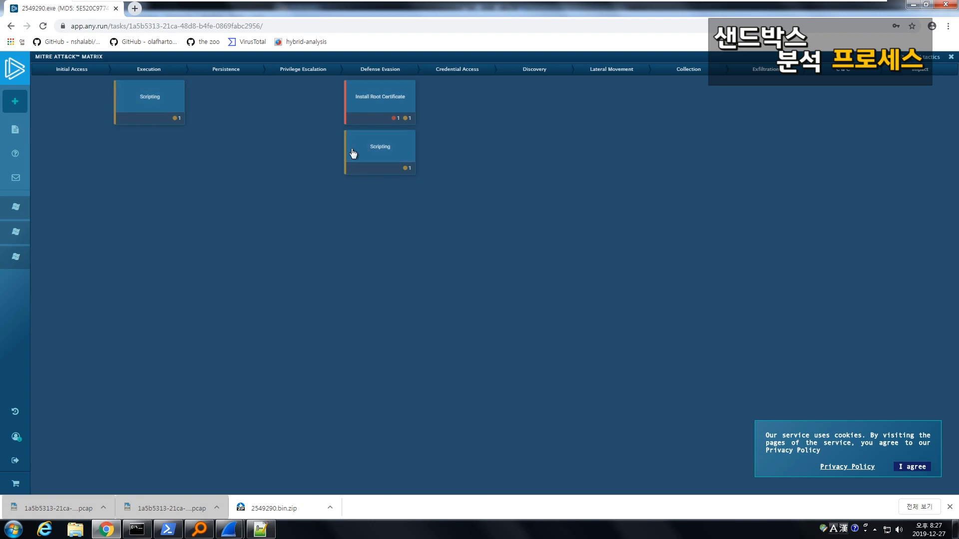
{"action": "left_click", "coordinate": [379, 110]}
{"action": "mouse_move", "coordinate": [457, 237]}
{"action": "left_mouse_down"}
{"action": "mouse_move", "coordinate": [457, 339]}
{"action": "mouse_move", "coordinate": [456, 245]}
{"action": "left_mouse_up"}
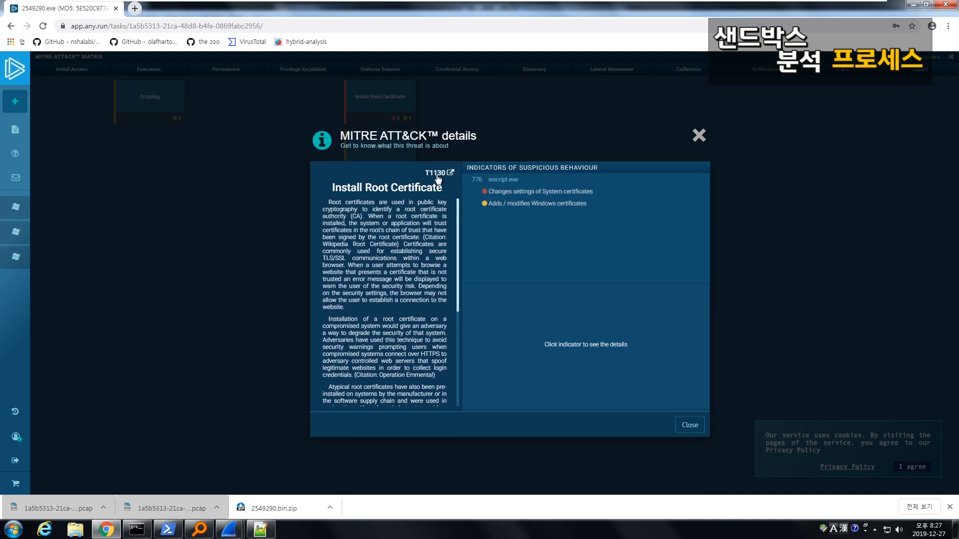
{"action": "left_click", "coordinate": [698, 136]}
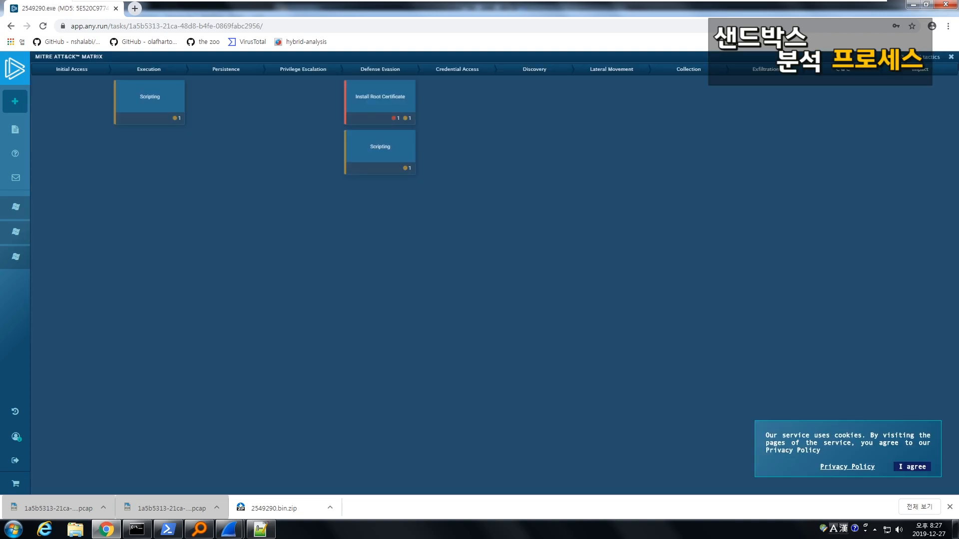
{"action": "left_click", "coordinate": [952, 57]}
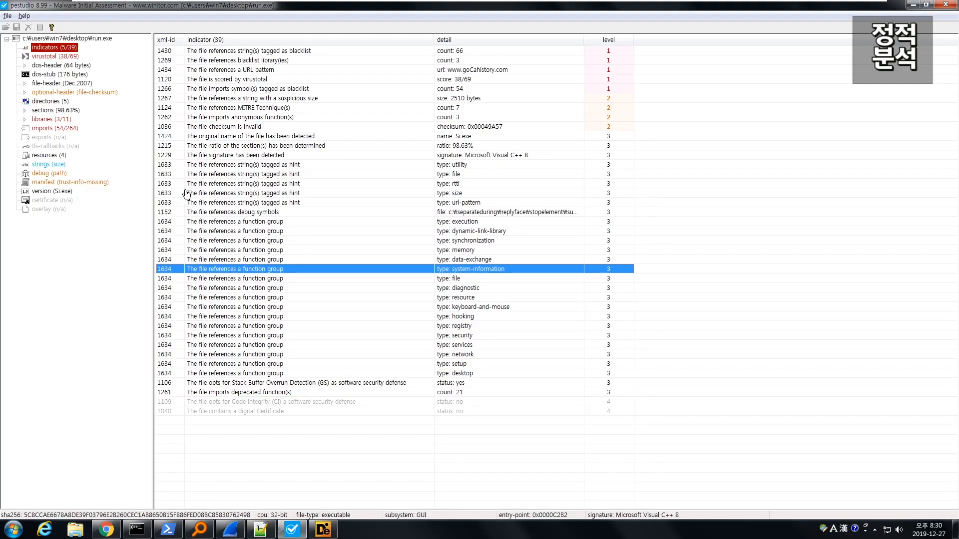
Switch to Detect It Easy, inspect run.exe's detected library and imported DLLs for MFC traces, and close the program.
{"action": "left_click", "coordinate": [323, 529]}
{"action": "left_click_drag", "start_coordinate": [418, 181], "coordinate": [342, 175]}
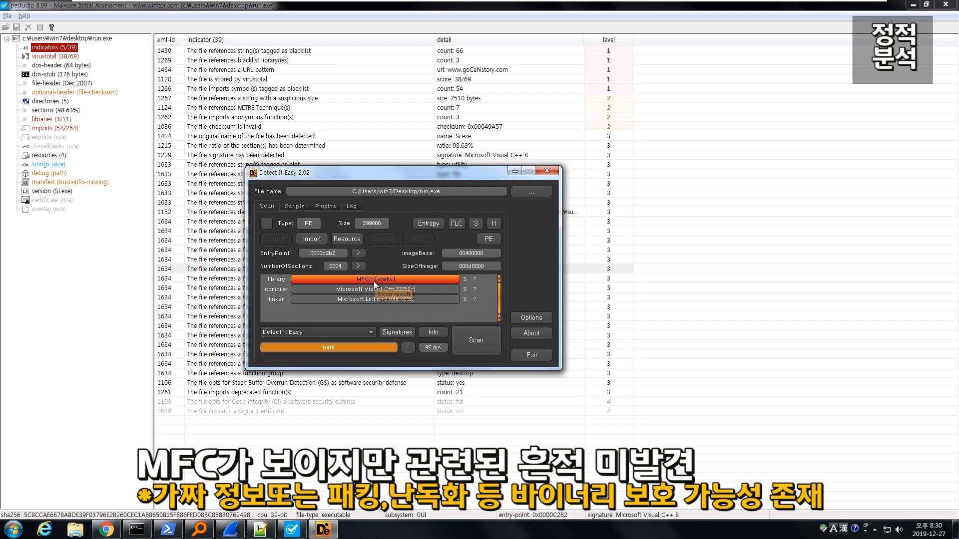
{"action": "left_click", "coordinate": [319, 240]}
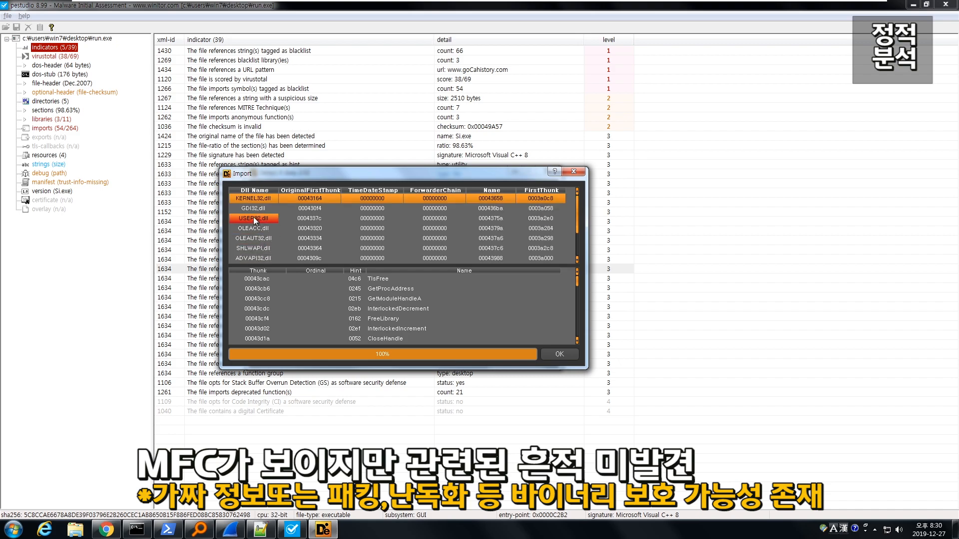
{"action": "scroll", "coordinate": [255, 222], "scroll_direction": "down", "scroll_amount": 2}
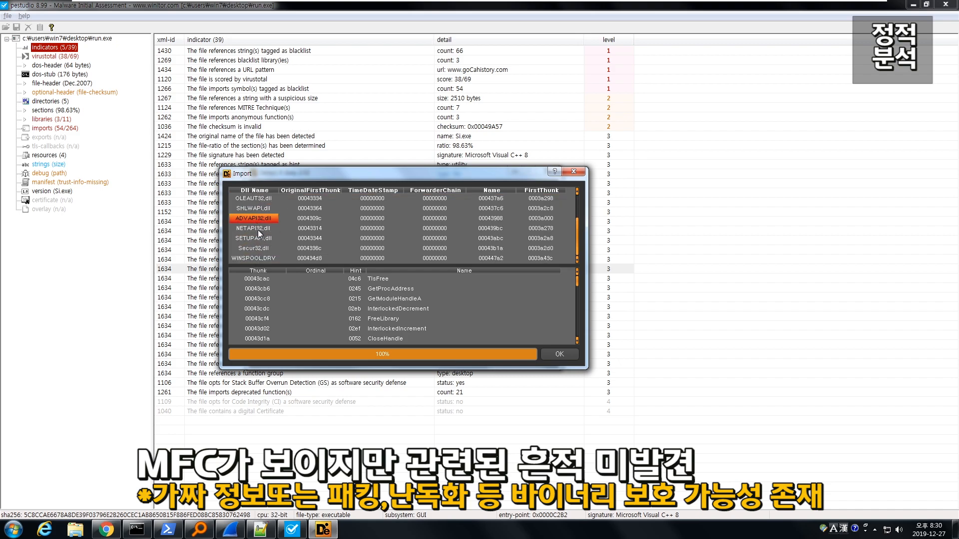
{"action": "scroll", "coordinate": [260, 249], "scroll_direction": "up", "scroll_amount": 2}
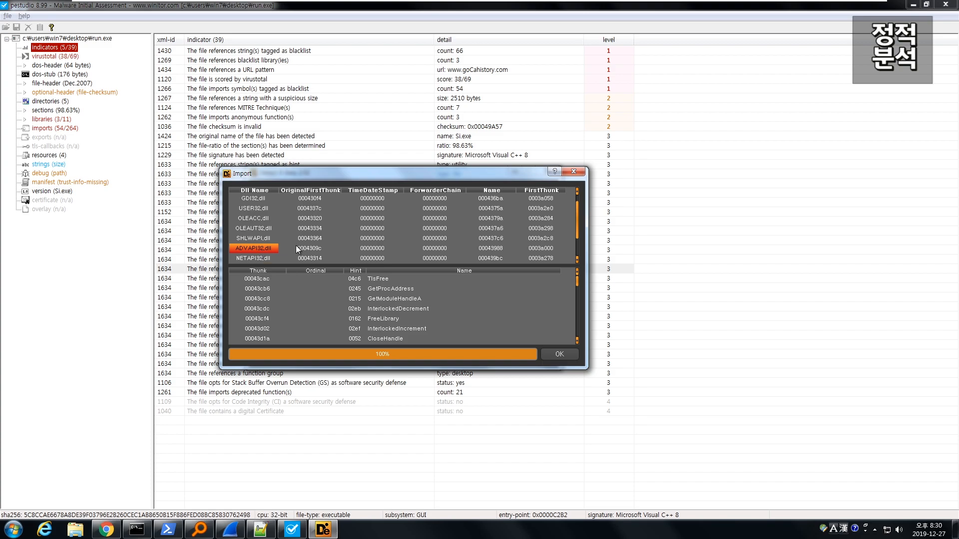
{"action": "left_click", "coordinate": [570, 172]}
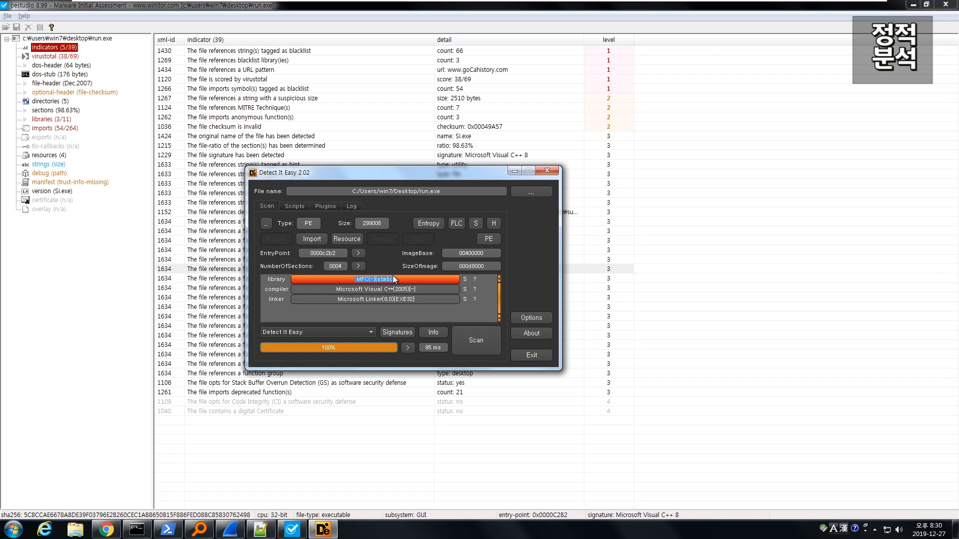
{"action": "left_click", "coordinate": [547, 171]}
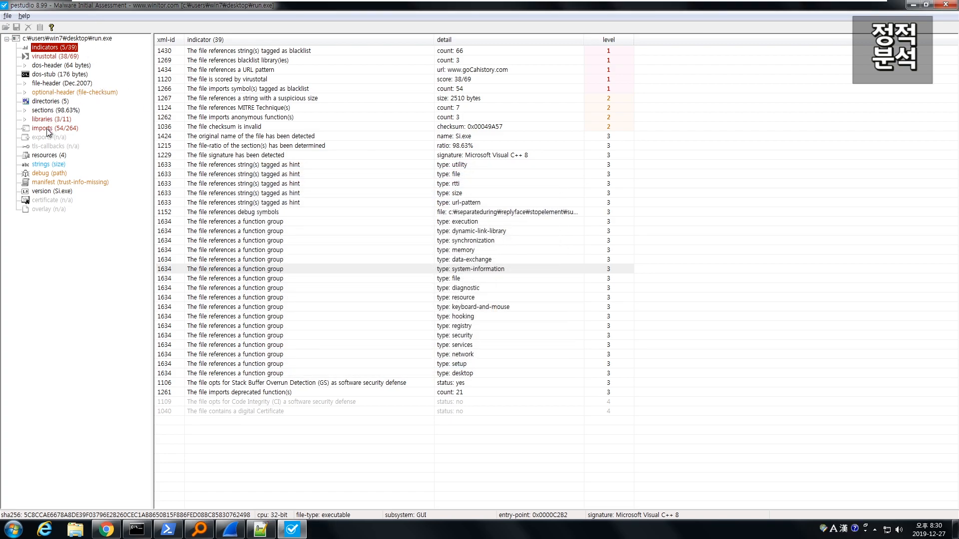
Display run.exe's strings in pestudio and widen the value column to read the full blacklisted .pdb path.
{"action": "left_click", "coordinate": [49, 164]}
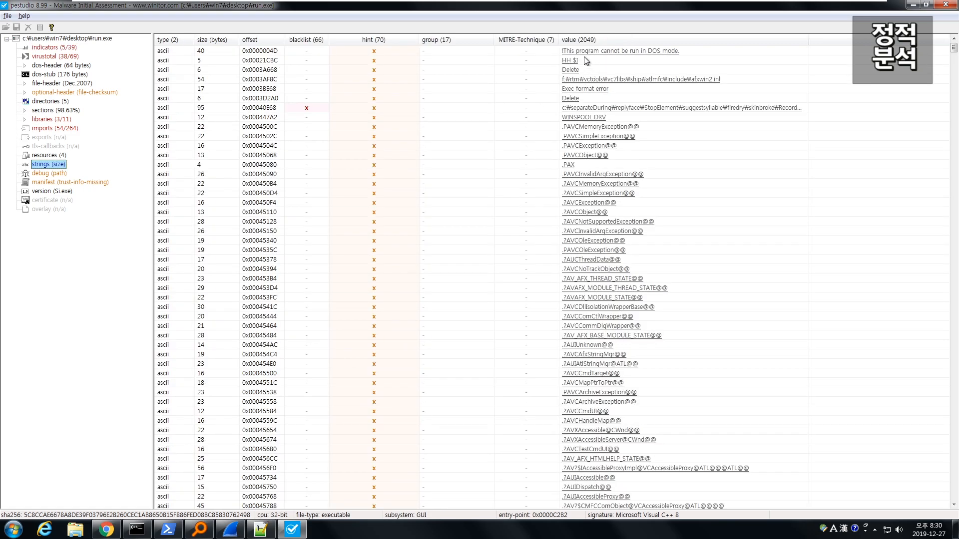
{"action": "left_click", "coordinate": [614, 71]}
{"action": "left_click", "coordinate": [605, 98]}
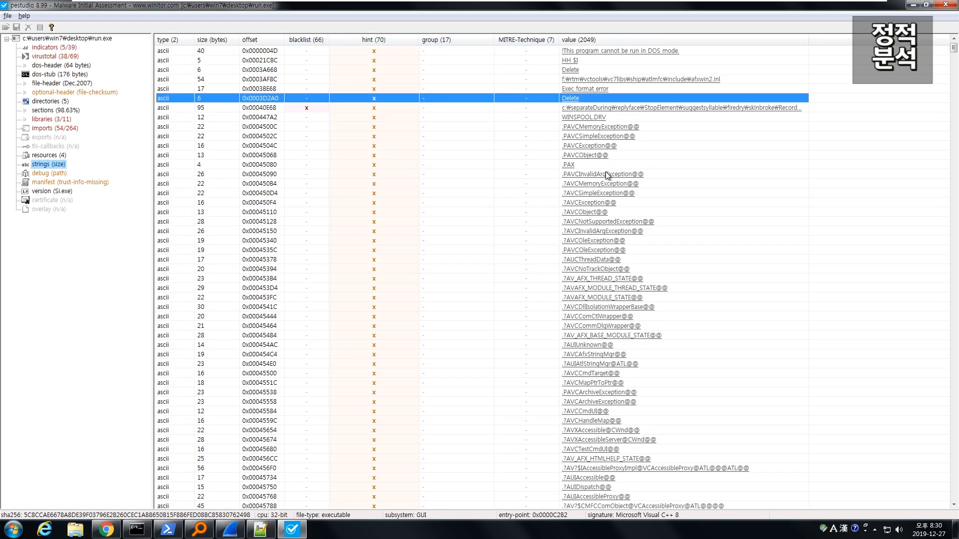
{"action": "left_click", "coordinate": [699, 107]}
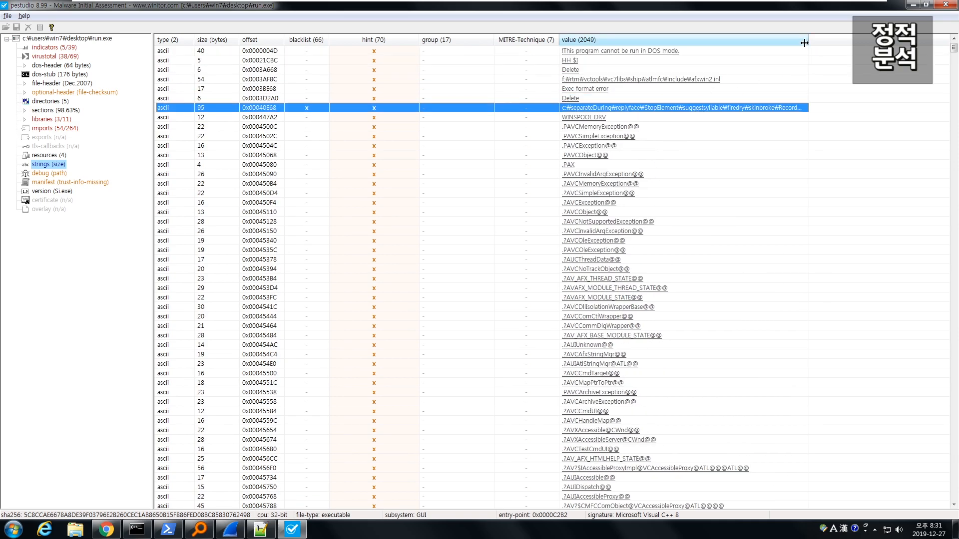
{"action": "left_click_drag", "start_coordinate": [809, 40], "coordinate": [909, 40]}
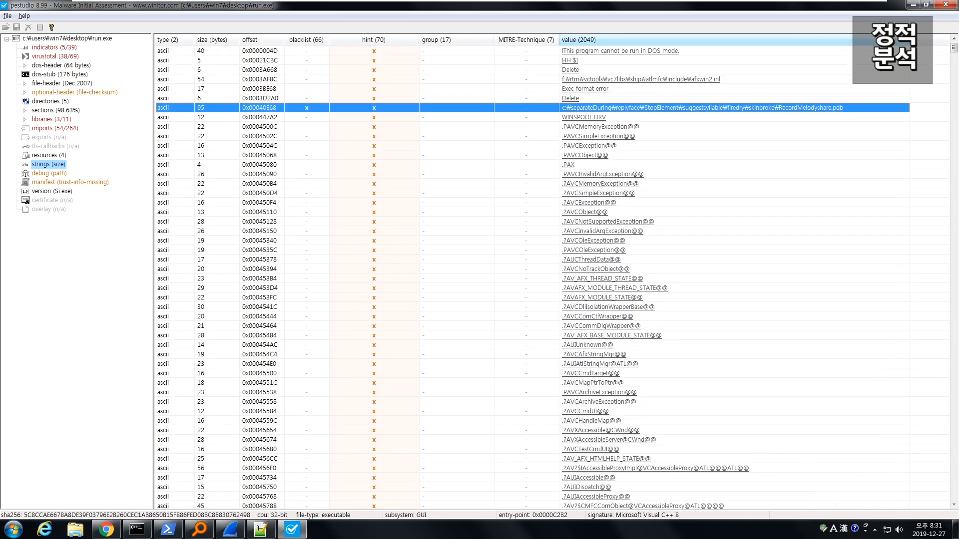
Search the web for the blacklisted RecordMelodyshare.pdb path, view the results and return to run.exe's strings.
{"action": "double_click", "coordinate": [870, 106]}
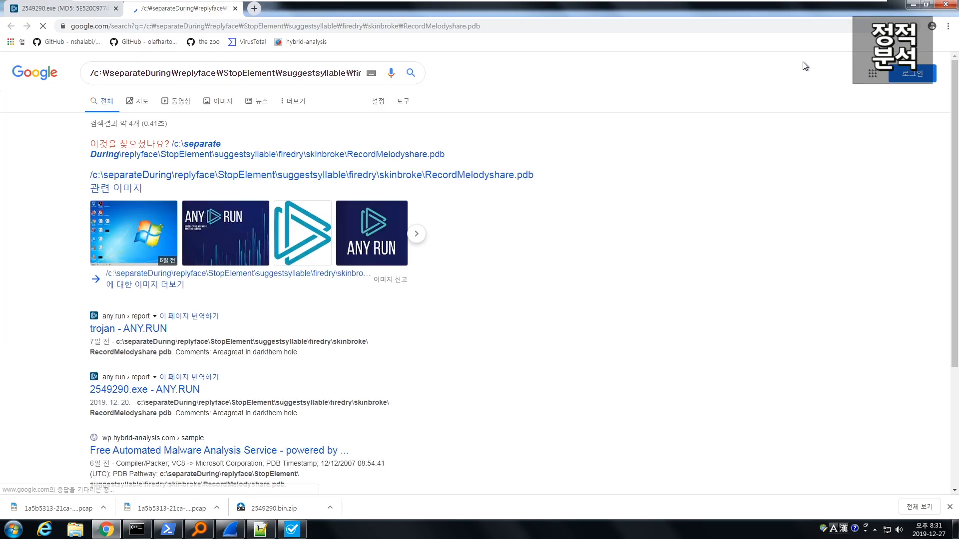
{"action": "left_click", "coordinate": [912, 4]}
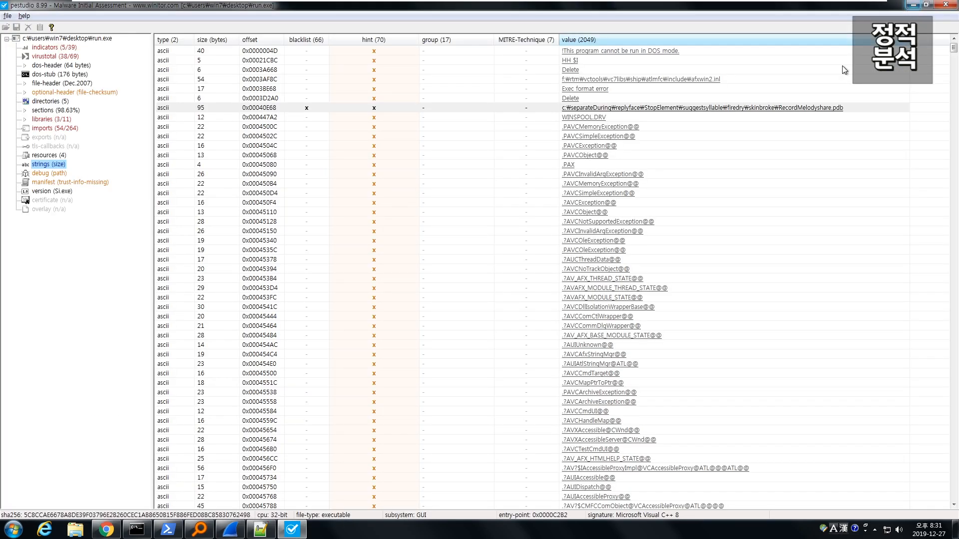
{"action": "left_click", "coordinate": [718, 137]}
{"action": "scroll", "coordinate": [687, 195], "scroll_direction": "down", "scroll_amount": 12}
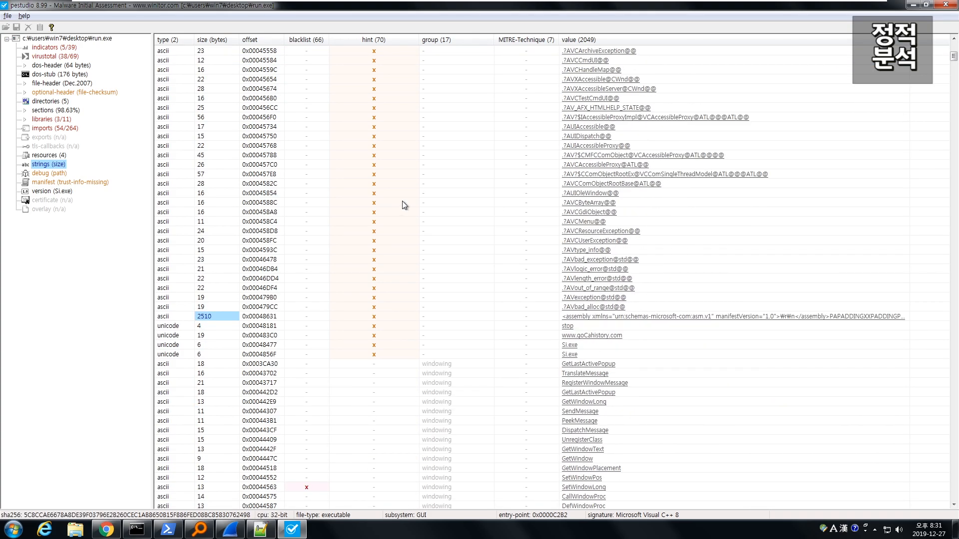
{"action": "left_click", "coordinate": [648, 339]}
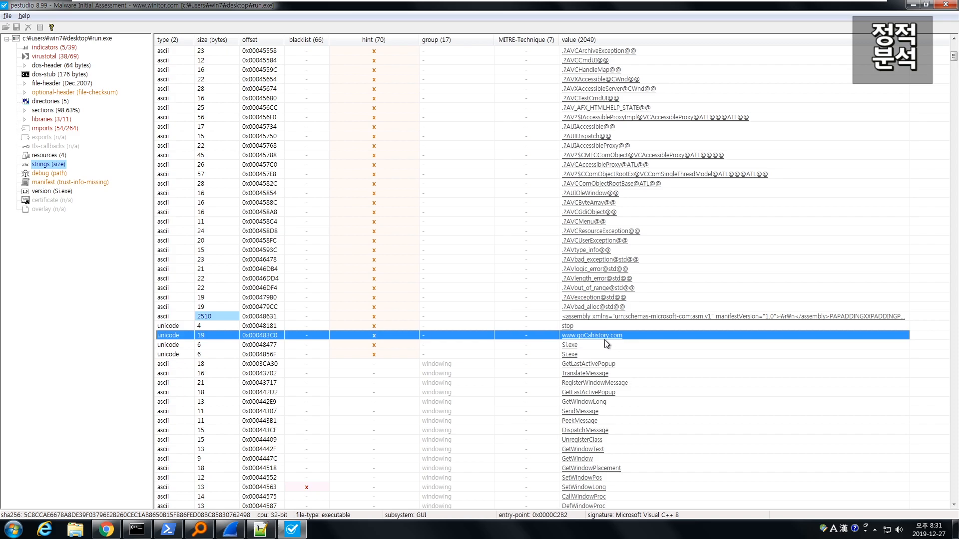
{"action": "scroll", "coordinate": [596, 340], "scroll_direction": "down", "scroll_amount": 1}
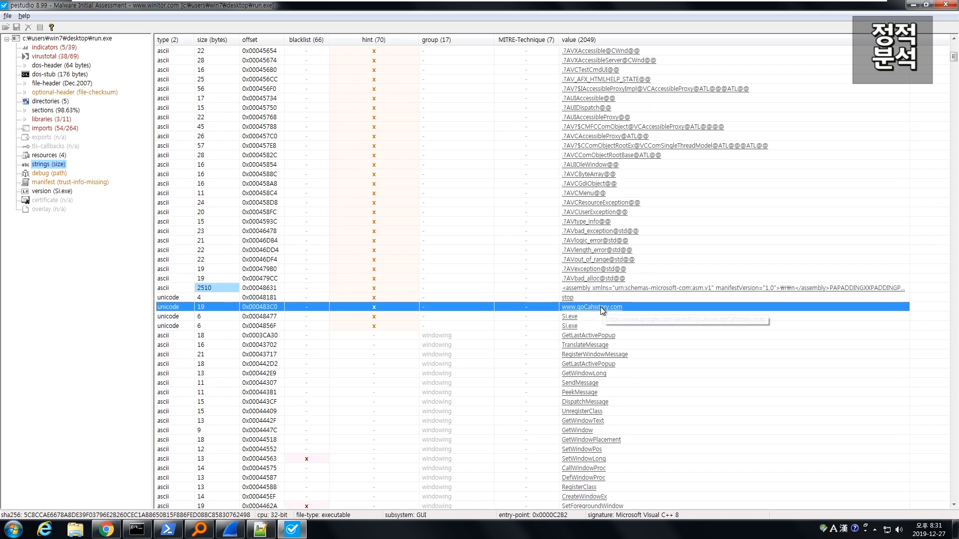
{"action": "scroll", "coordinate": [595, 315], "scroll_direction": "down", "scroll_amount": 3}
{"action": "scroll", "coordinate": [596, 316], "scroll_direction": "down", "scroll_amount": 5}
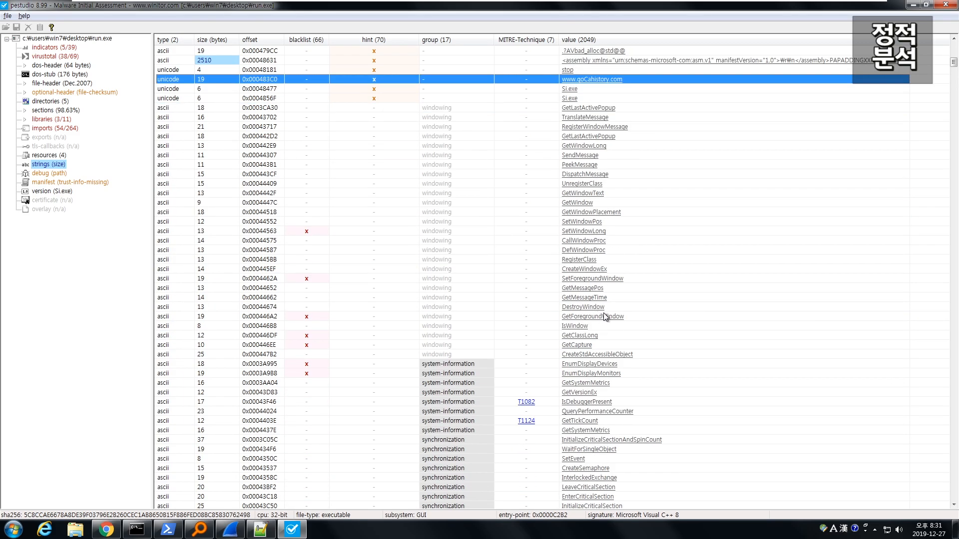
{"action": "scroll", "coordinate": [603, 314], "scroll_direction": "down", "scroll_amount": 4}
{"action": "scroll", "coordinate": [600, 316], "scroll_direction": "up", "scroll_amount": 5}
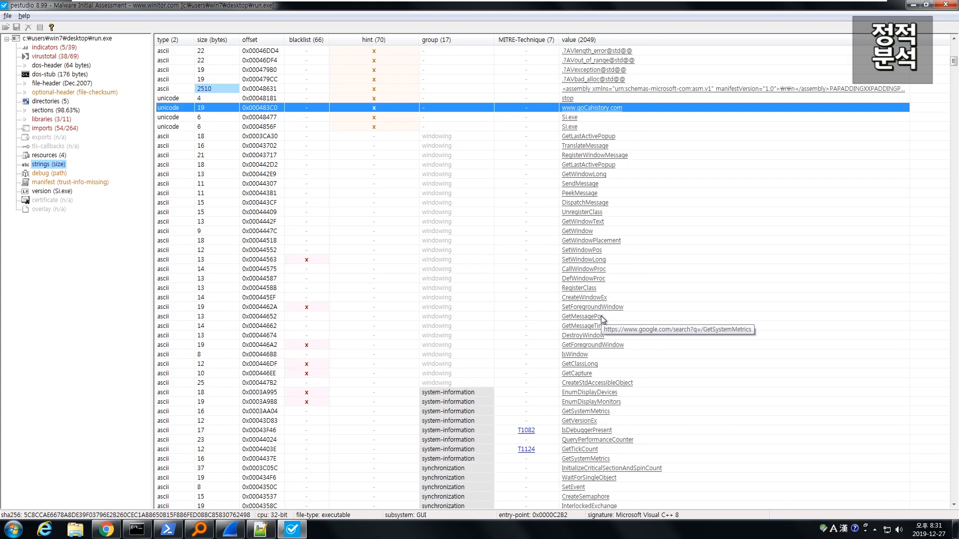
{"action": "scroll", "coordinate": [601, 317], "scroll_direction": "up", "scroll_amount": 4}
{"action": "scroll", "coordinate": [601, 318], "scroll_direction": "up", "scroll_amount": 3}
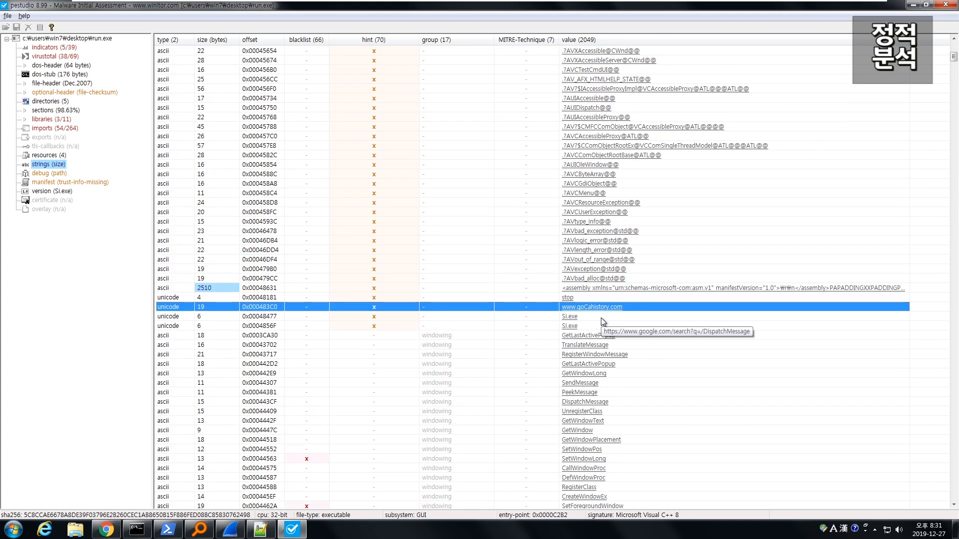
{"action": "scroll", "coordinate": [519, 314], "scroll_direction": "up", "scroll_amount": 13}
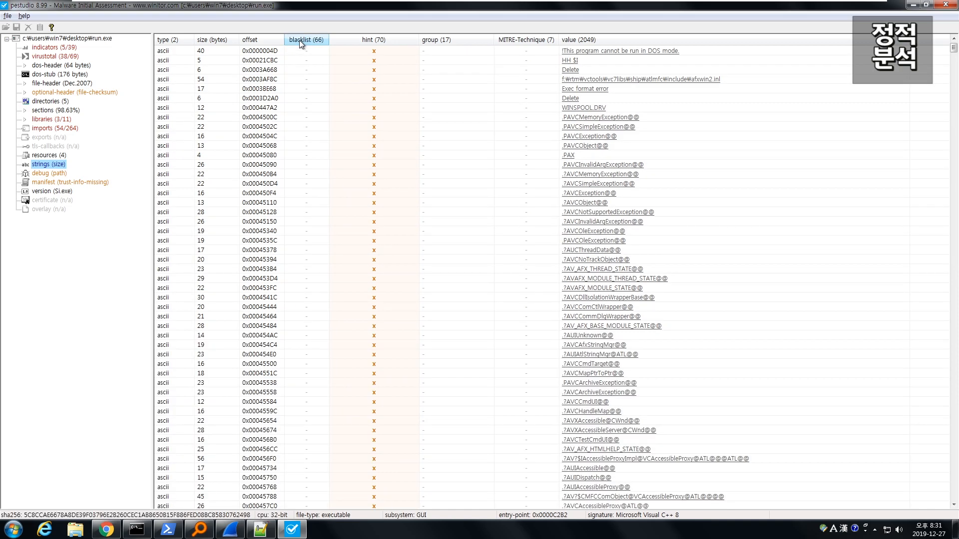
Sort run.exe's strings by blacklist and examine the blacklisted entries and their groups.
{"action": "left_click", "coordinate": [301, 40]}
{"action": "scroll", "coordinate": [631, 229], "scroll_direction": "down", "scroll_amount": 7}
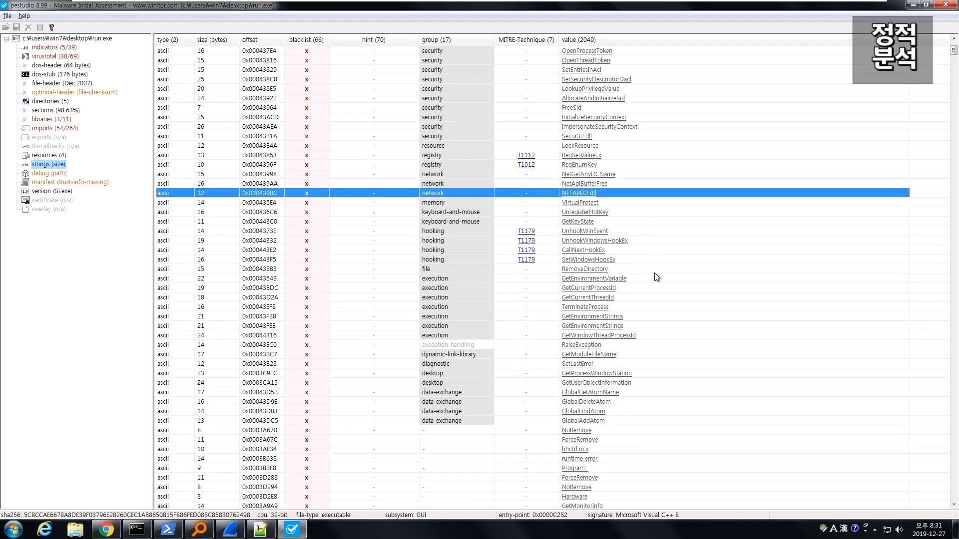
{"action": "left_click", "coordinate": [658, 299]}
{"action": "scroll", "coordinate": [658, 299], "scroll_direction": "down", "scroll_amount": 1}
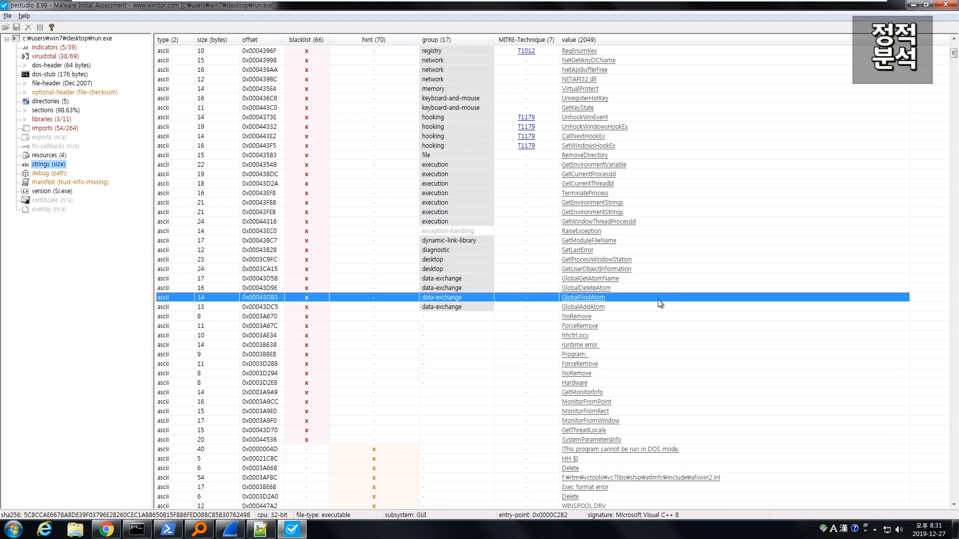
{"action": "scroll", "coordinate": [658, 299], "scroll_direction": "down", "scroll_amount": 2}
{"action": "scroll", "coordinate": [657, 299], "scroll_direction": "down", "scroll_amount": 4}
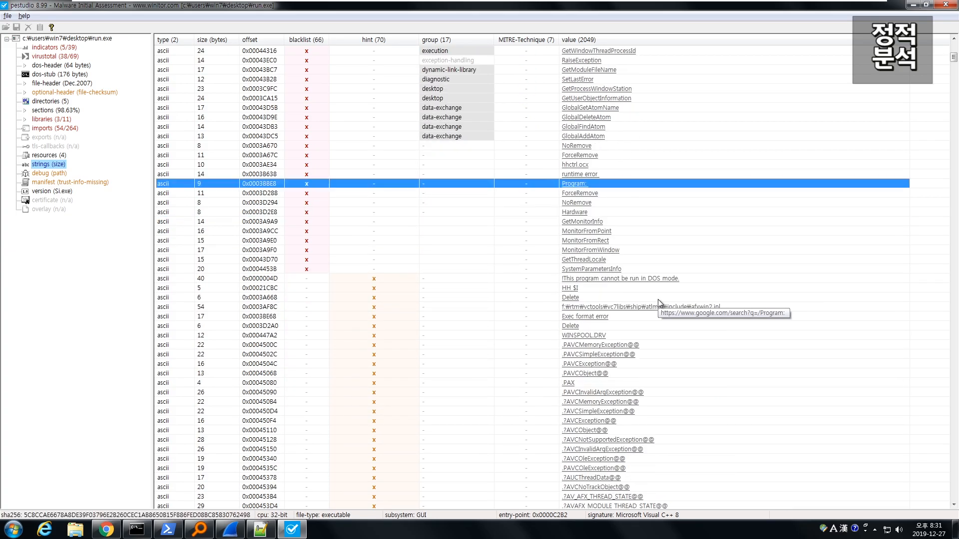
{"action": "scroll", "coordinate": [596, 246], "scroll_direction": "up", "scroll_amount": 4}
{"action": "scroll", "coordinate": [595, 246], "scroll_direction": "up", "scroll_amount": 10}
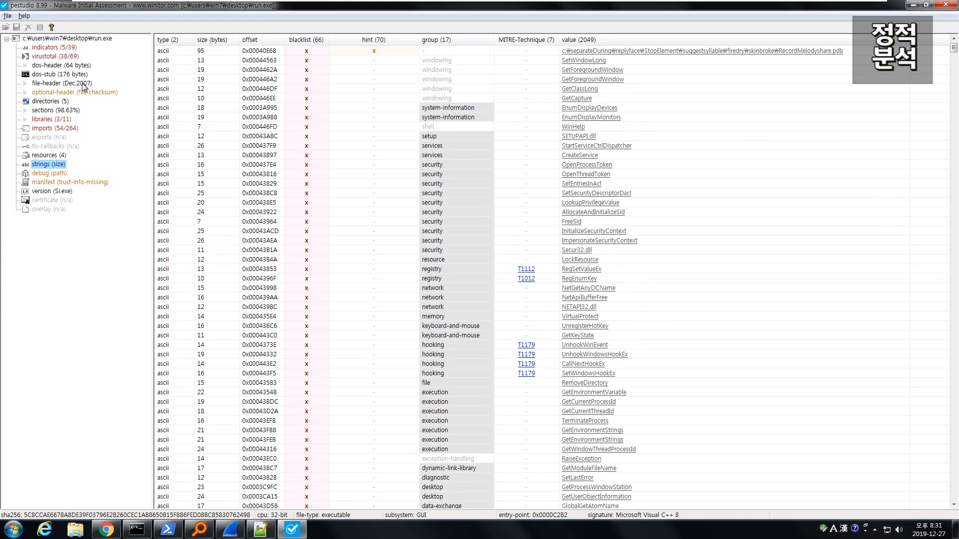
Review run.exe's section properties and its VirusTotal detections, checking entries such as Kaspersky and CrowdStrike.
{"action": "left_click", "coordinate": [54, 110]}
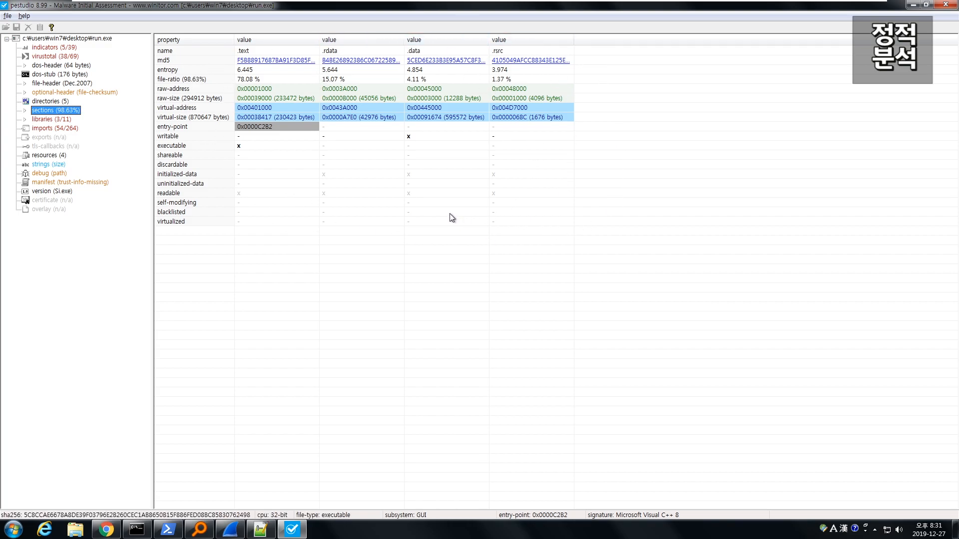
{"action": "left_click", "coordinate": [54, 56]}
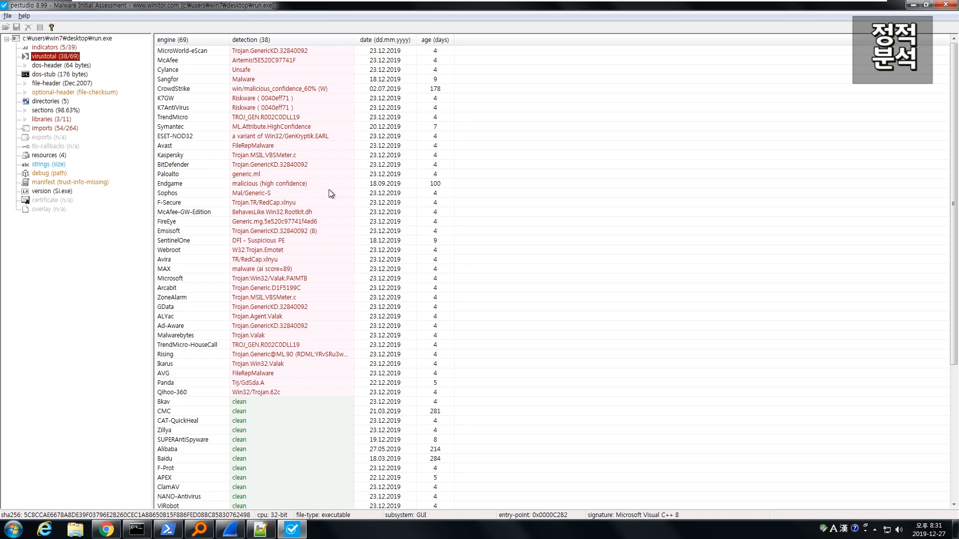
{"action": "left_click", "coordinate": [296, 157]}
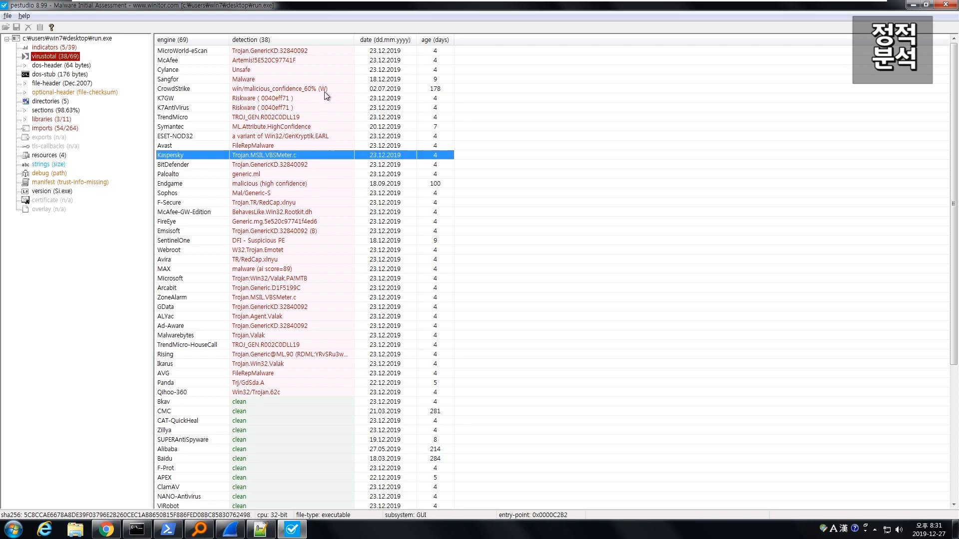
{"action": "left_click", "coordinate": [325, 92]}
{"action": "left_click", "coordinate": [325, 97]}
{"action": "left_click", "coordinate": [325, 108]}
{"action": "left_click", "coordinate": [334, 89]}
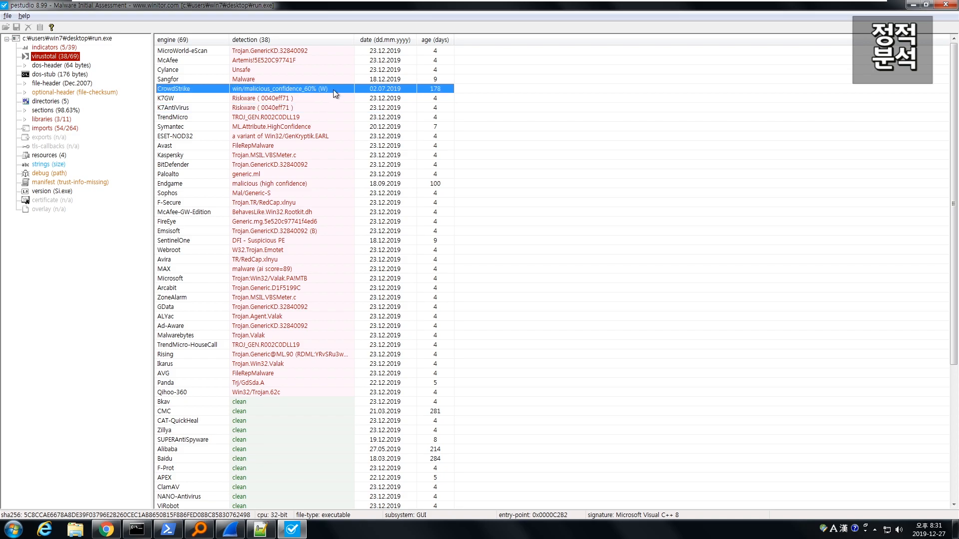
{"action": "left_click", "coordinate": [334, 118]}
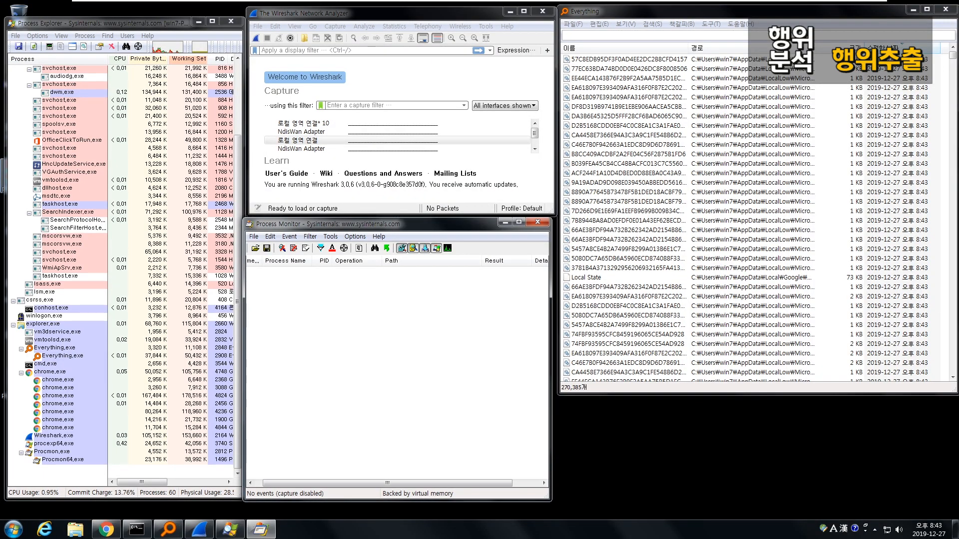
Start capturing network traffic in Wireshark and events in Process Monitor, and run run.exe from the desktop past the security warning.
{"action": "left_click", "coordinate": [256, 40]}
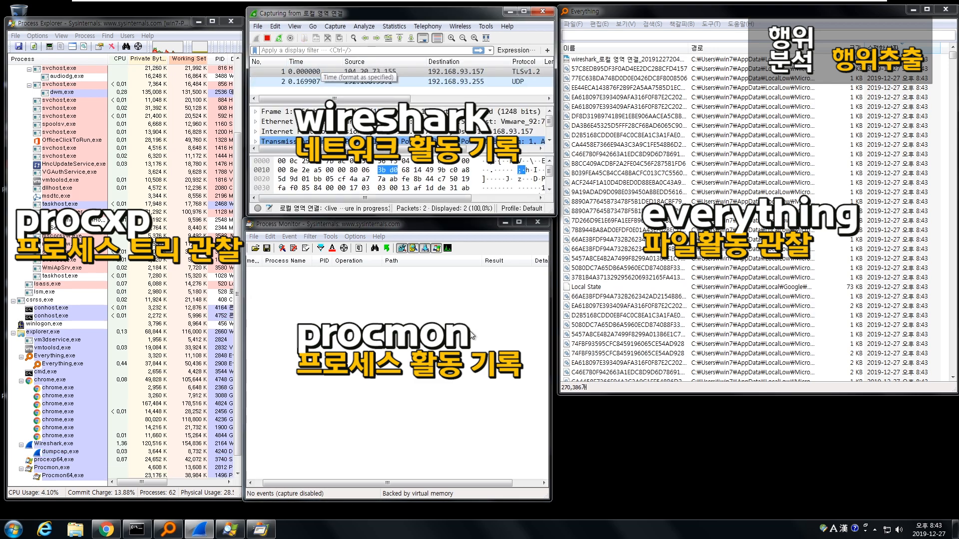
{"action": "left_click", "coordinate": [283, 249]}
{"action": "left_click", "coordinate": [198, 22]}
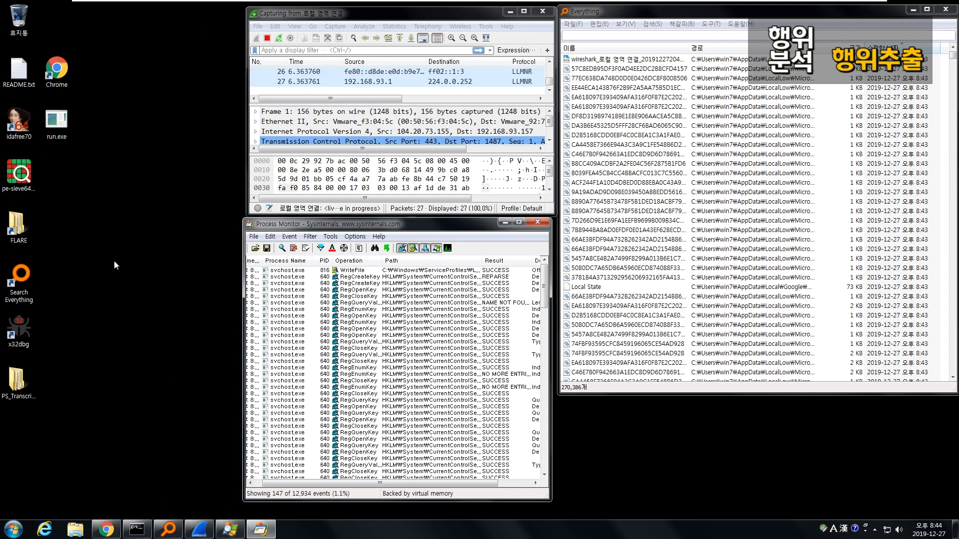
{"action": "double_click", "coordinate": [57, 120]}
{"action": "left_click", "coordinate": [501, 275]}
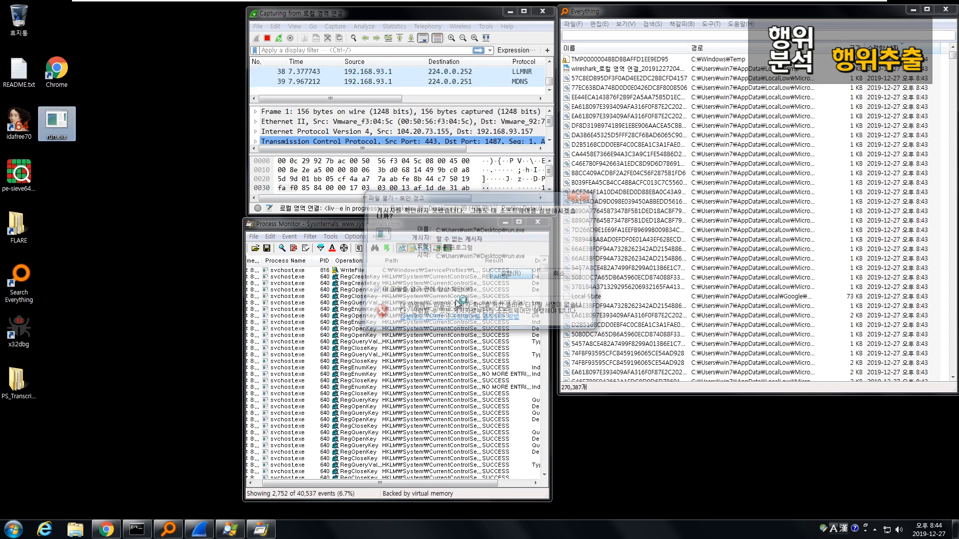
Switch to Process Explorer, inspect the command line of run.exe's child process wscript.exe in its properties, and close them.
{"action": "left_click", "coordinate": [230, 528]}
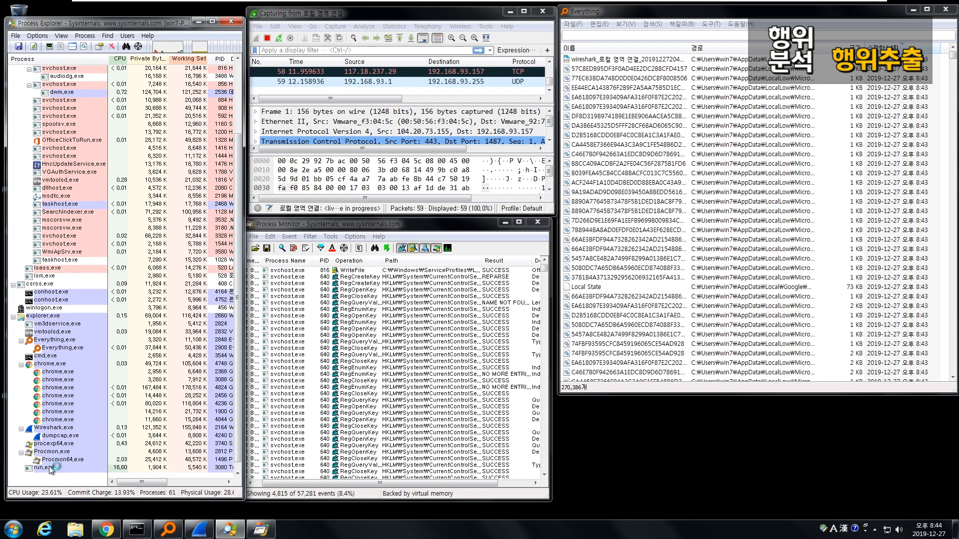
{"action": "left_click", "coordinate": [50, 468]}
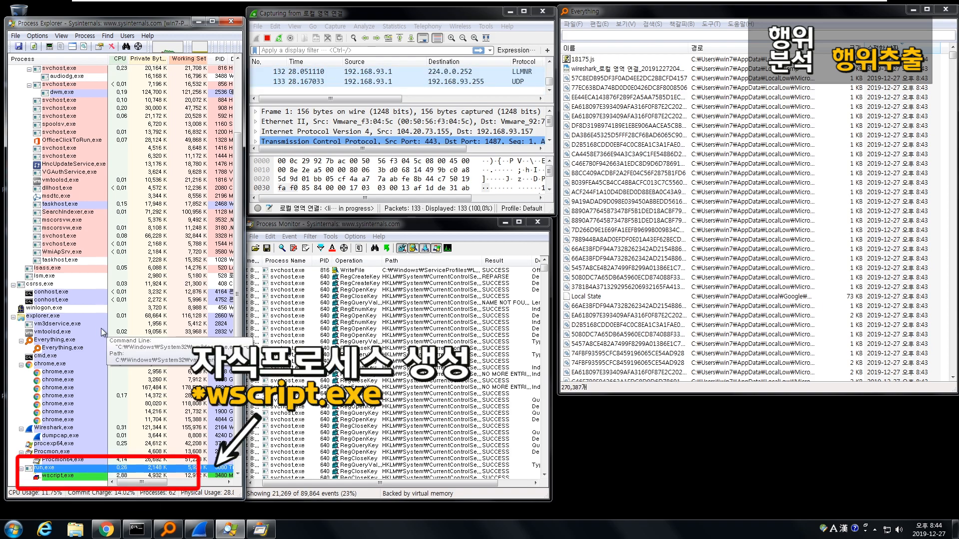
{"action": "left_click", "coordinate": [62, 478]}
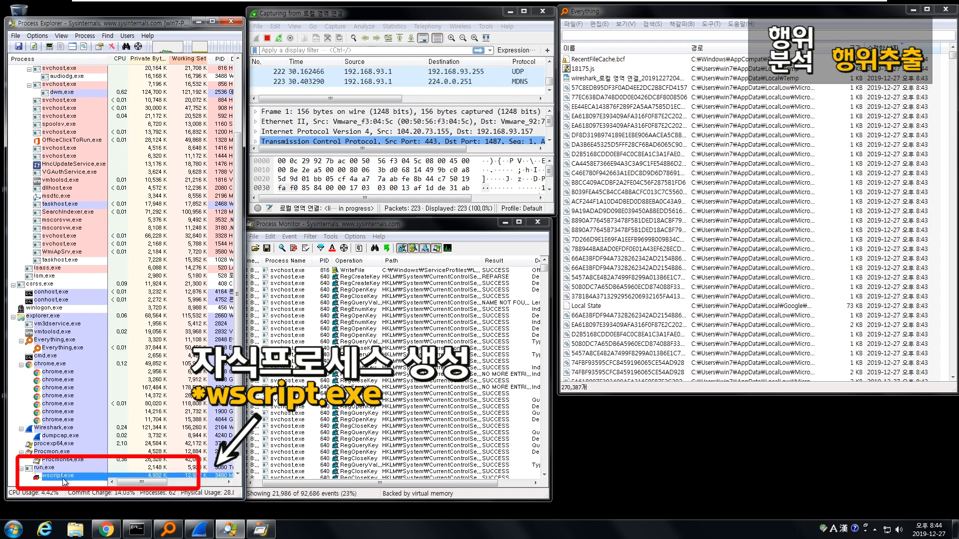
{"action": "double_click", "coordinate": [62, 478]}
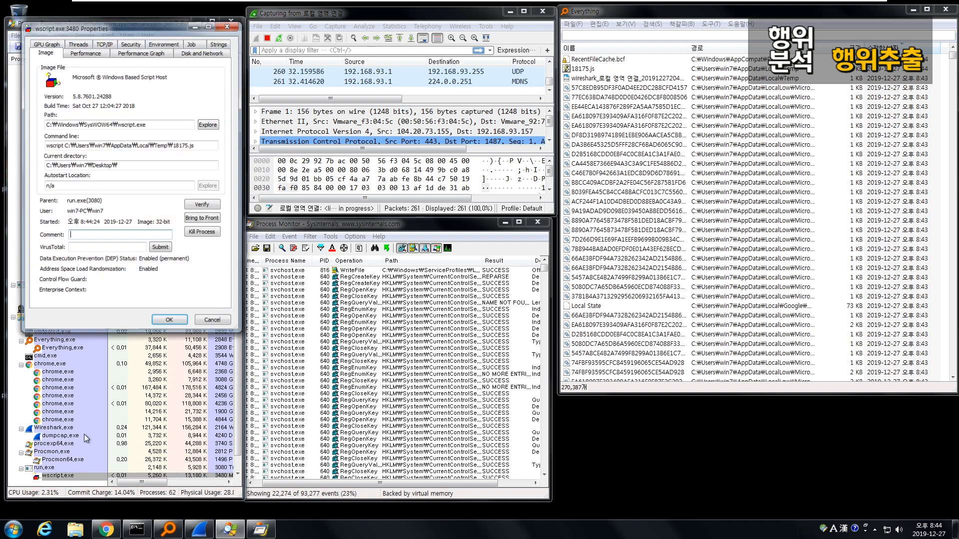
{"action": "left_click_drag", "start_coordinate": [199, 146], "coordinate": [44, 146]}
{"action": "left_click_drag", "start_coordinate": [196, 145], "coordinate": [174, 146]}
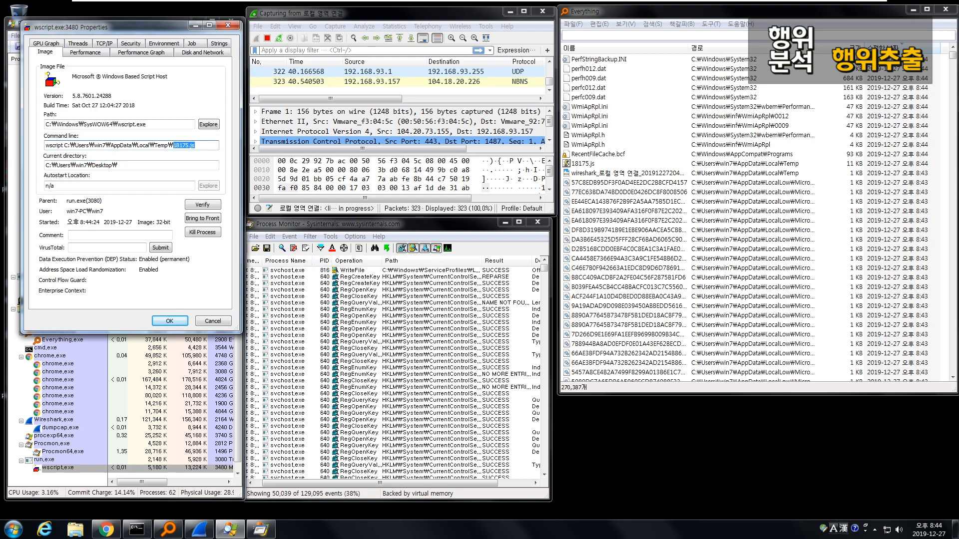
{"action": "left_click_drag", "start_coordinate": [170, 145], "coordinate": [45, 146]}
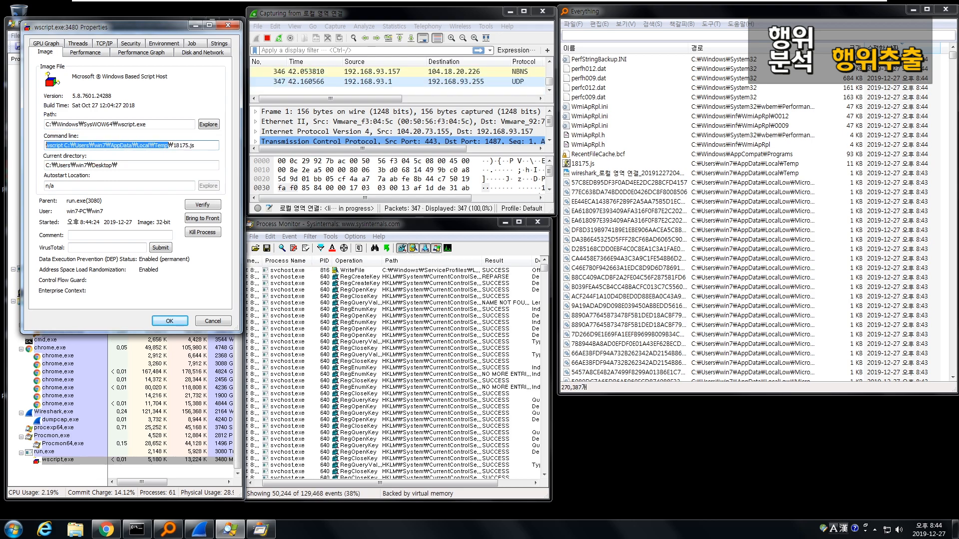
{"action": "left_click", "coordinate": [228, 25]}
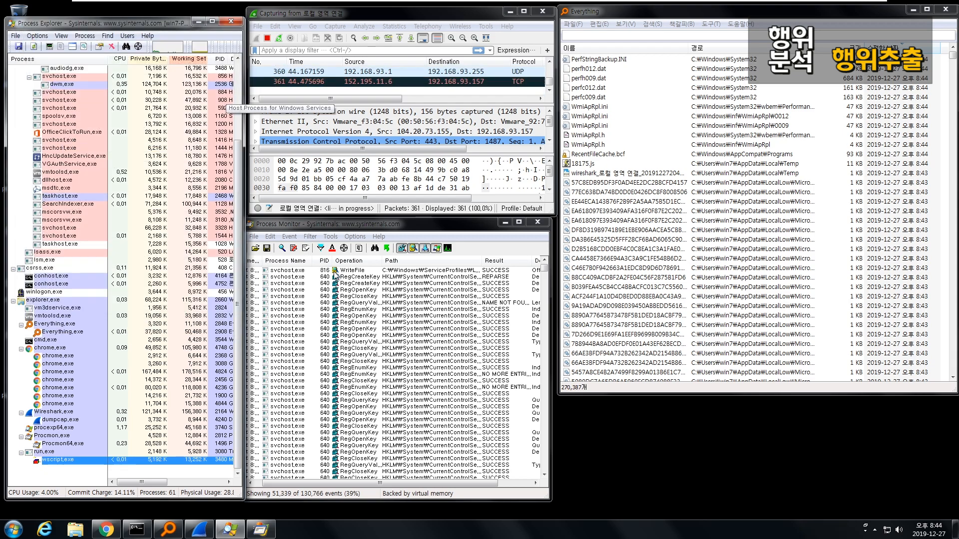
{"action": "key", "text": "alt+Tab"}
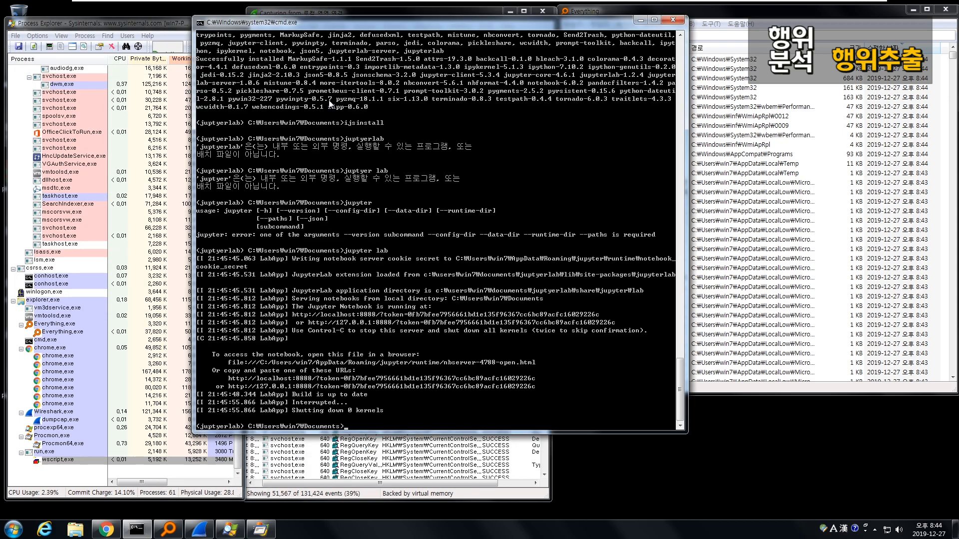
{"action": "left_click", "coordinate": [638, 20]}
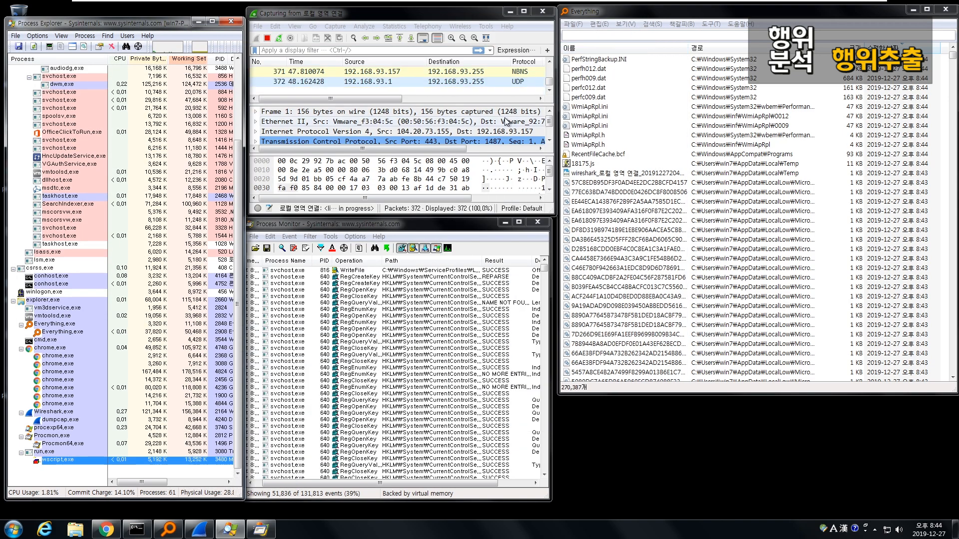
{"action": "key", "text": "super+r"}
{"action": "type", "text": "%"}
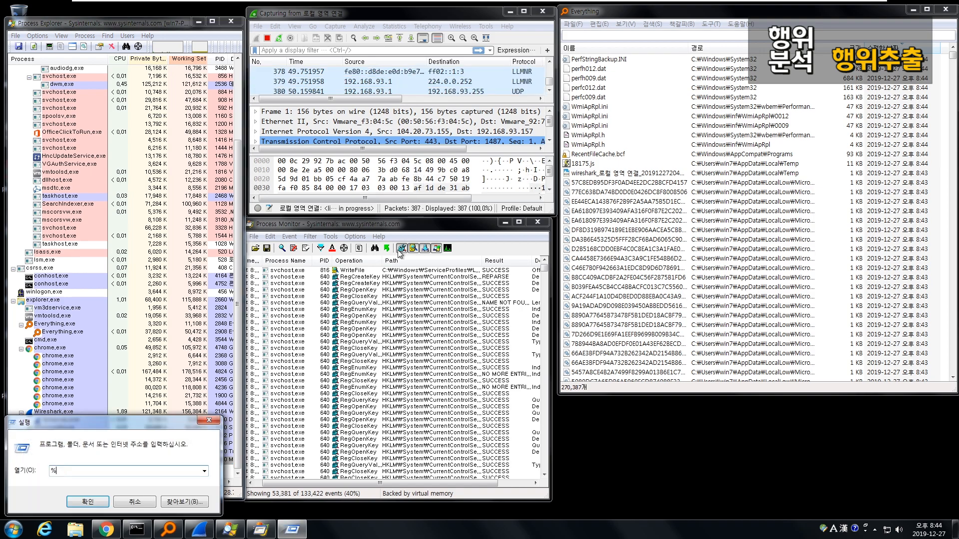
{"action": "type", "text": "TEMP"}
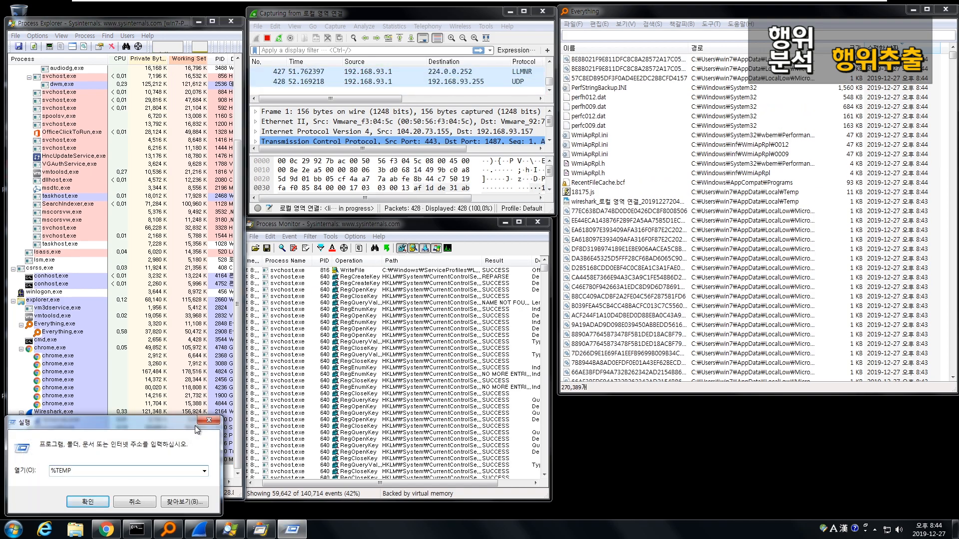
{"action": "left_click", "coordinate": [209, 420]}
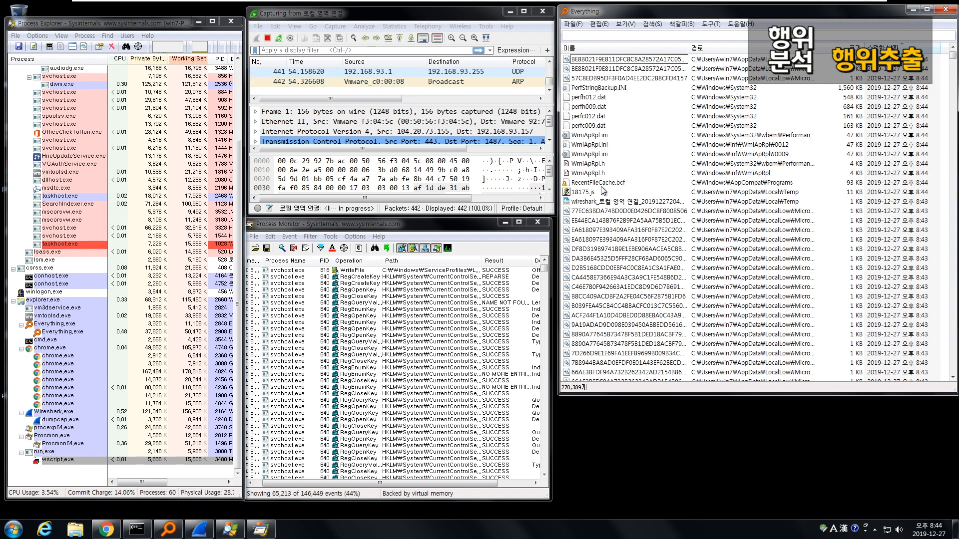
Select 18175.js in Everything and check its details among the recently modified files.
{"action": "left_click", "coordinate": [600, 191]}
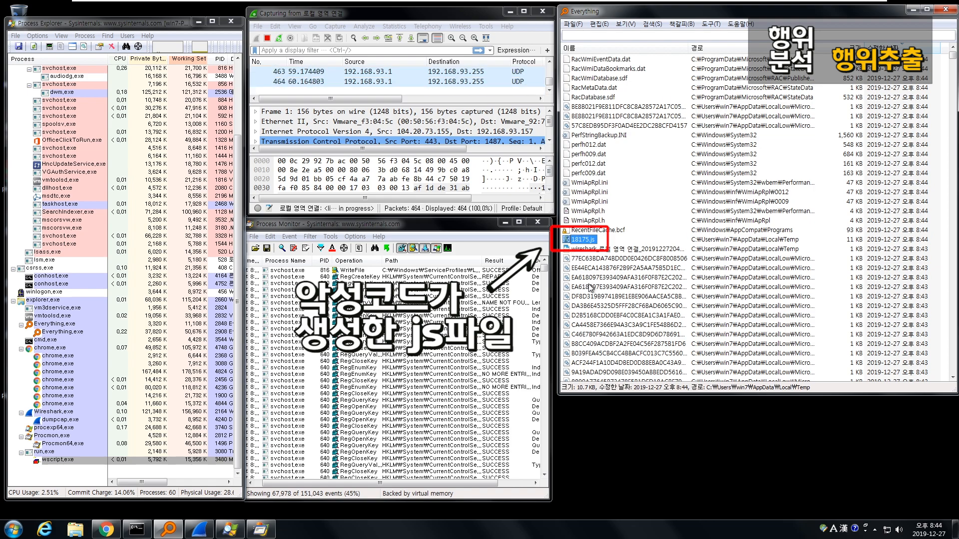
{"action": "scroll", "coordinate": [586, 257], "scroll_direction": "down", "scroll_amount": 6}
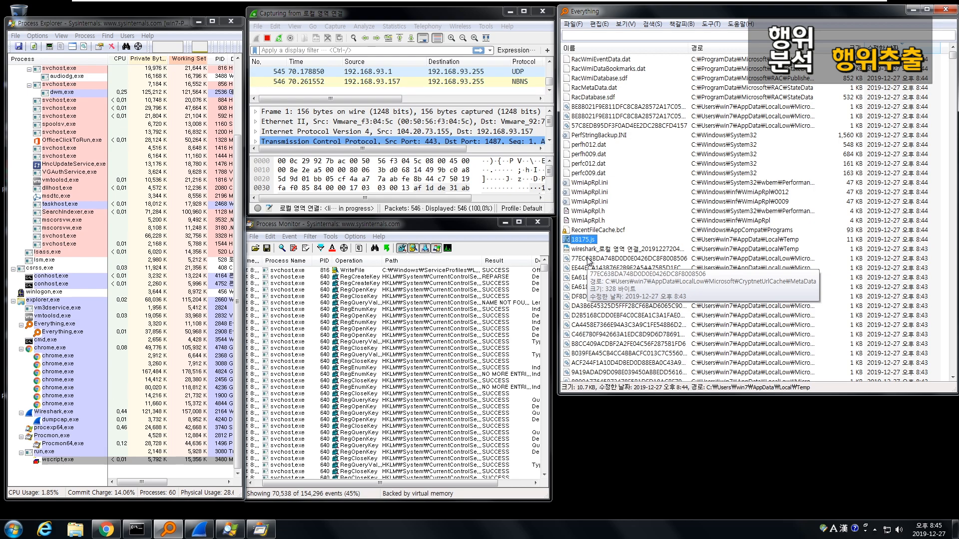
Open the Temp folder containing 18175.js from Everything, and open the script in a maximized Notepad++ window.
{"action": "left_click", "coordinate": [592, 248]}
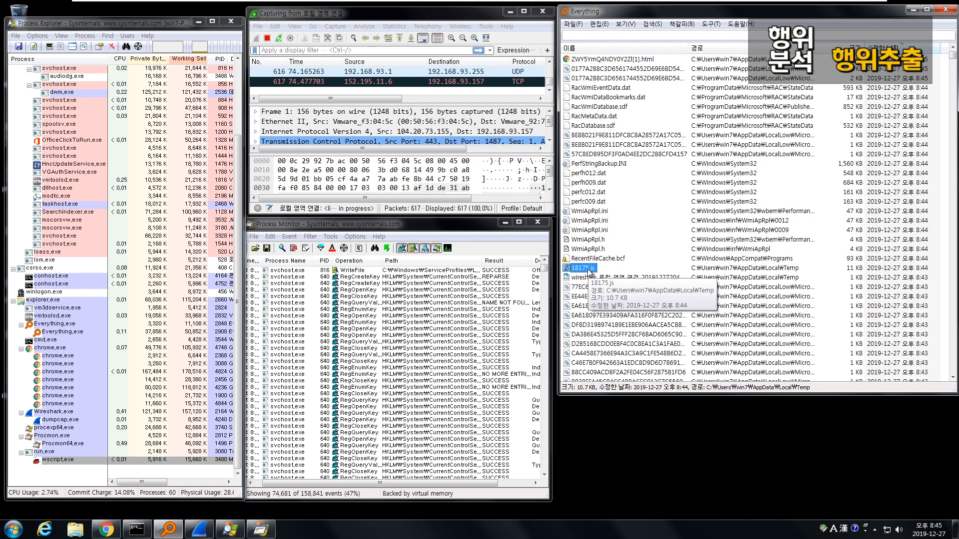
{"action": "right_click", "coordinate": [588, 273]}
{"action": "left_click", "coordinate": [635, 164]}
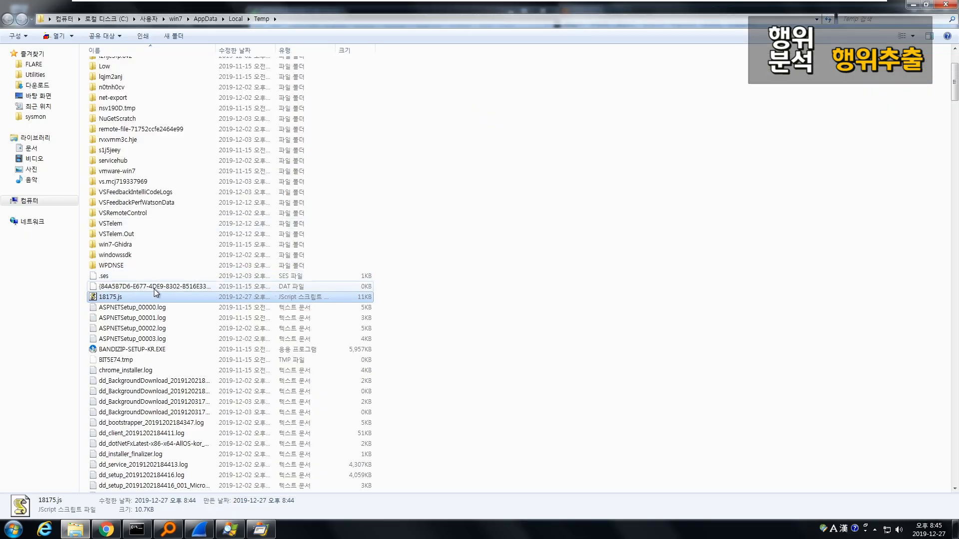
{"action": "right_click", "coordinate": [136, 298]}
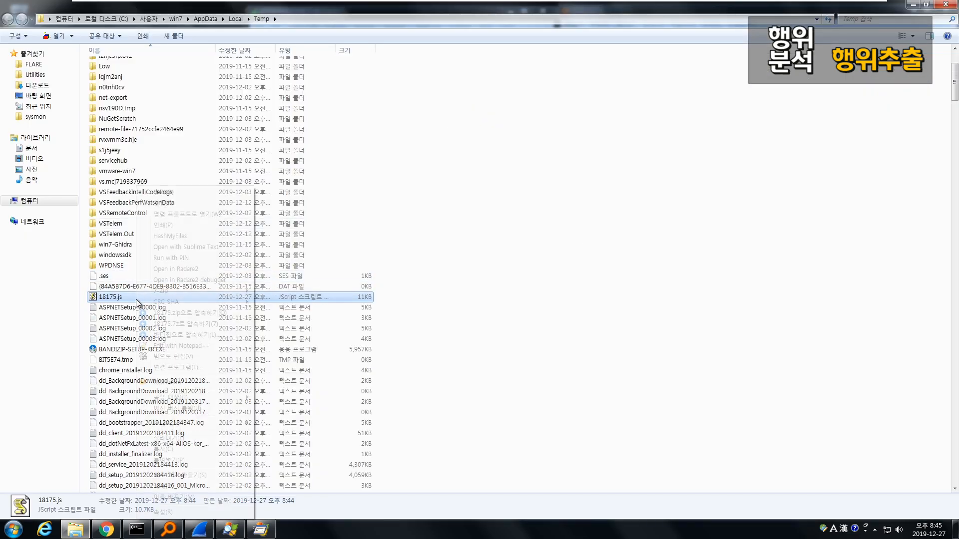
{"action": "left_click", "coordinate": [177, 346]}
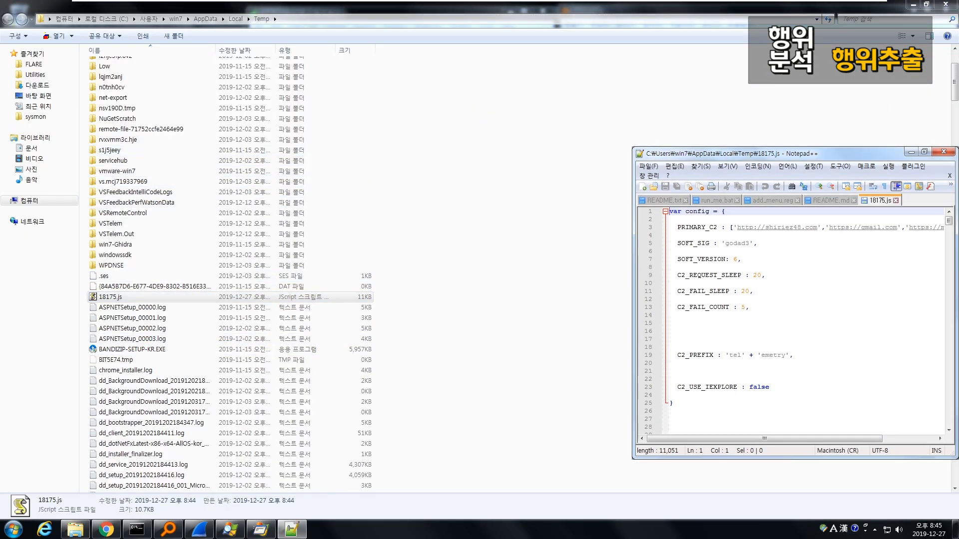
{"action": "key", "text": "super+Up"}
Examine the C&C config block and the functions that follow it in 18175.js, then minimize Notepad++ and dismiss the folder window.
{"action": "left_click", "coordinate": [38, 243]}
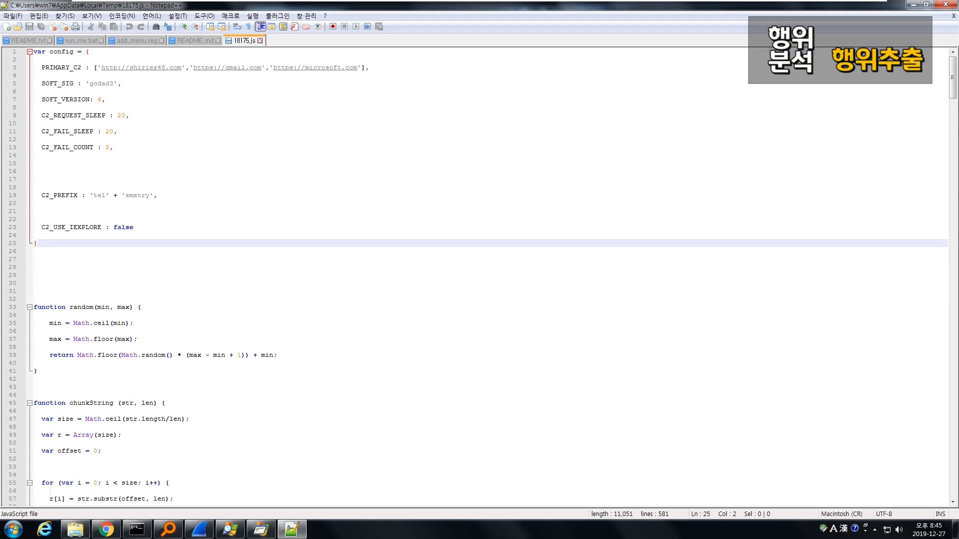
{"action": "scroll", "coordinate": [489, 276], "scroll_direction": "down", "scroll_amount": 1}
{"action": "left_click", "coordinate": [35, 235]}
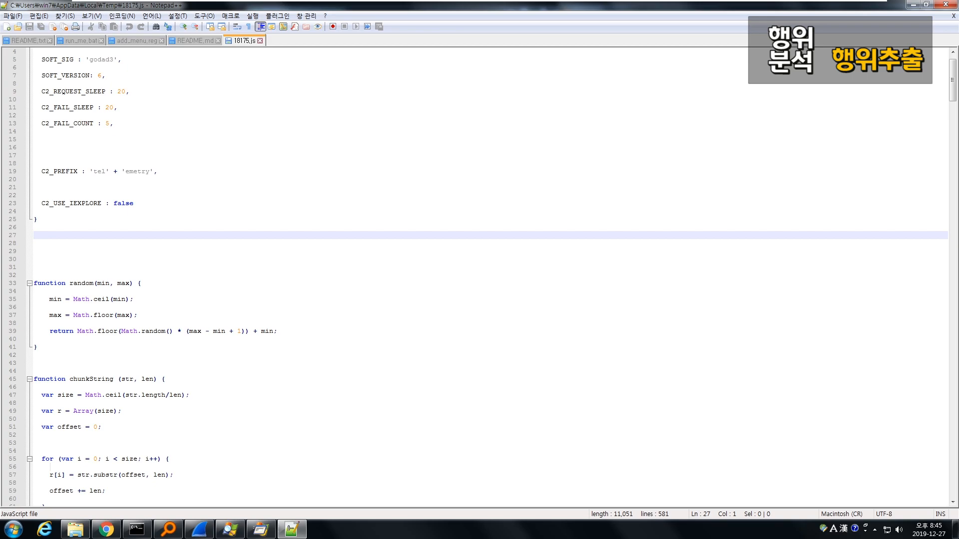
{"action": "scroll", "coordinate": [478, 274], "scroll_direction": "up", "scroll_amount": 1}
{"action": "scroll", "coordinate": [478, 275], "scroll_direction": "down", "scroll_amount": 15}
{"action": "scroll", "coordinate": [478, 274], "scroll_direction": "up", "scroll_amount": 15}
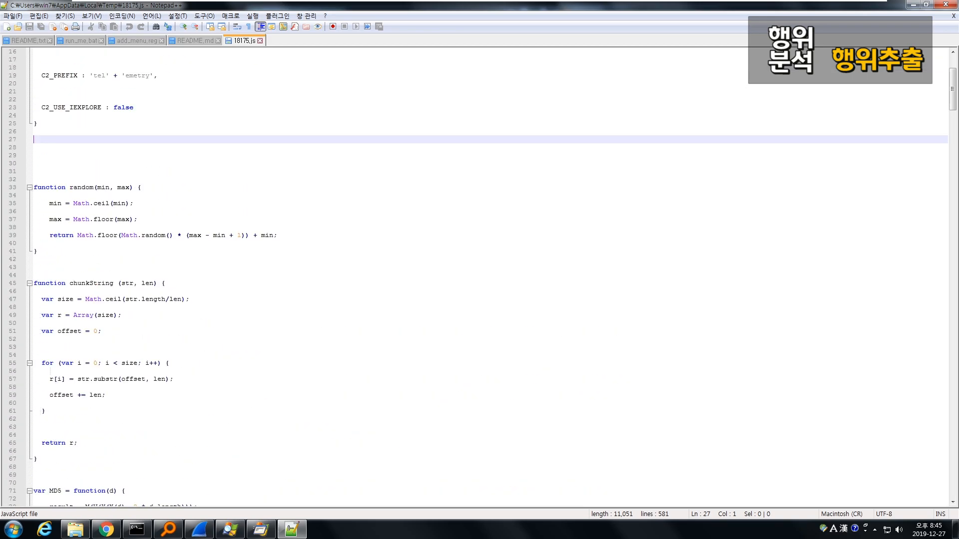
{"action": "left_click", "coordinate": [911, 6]}
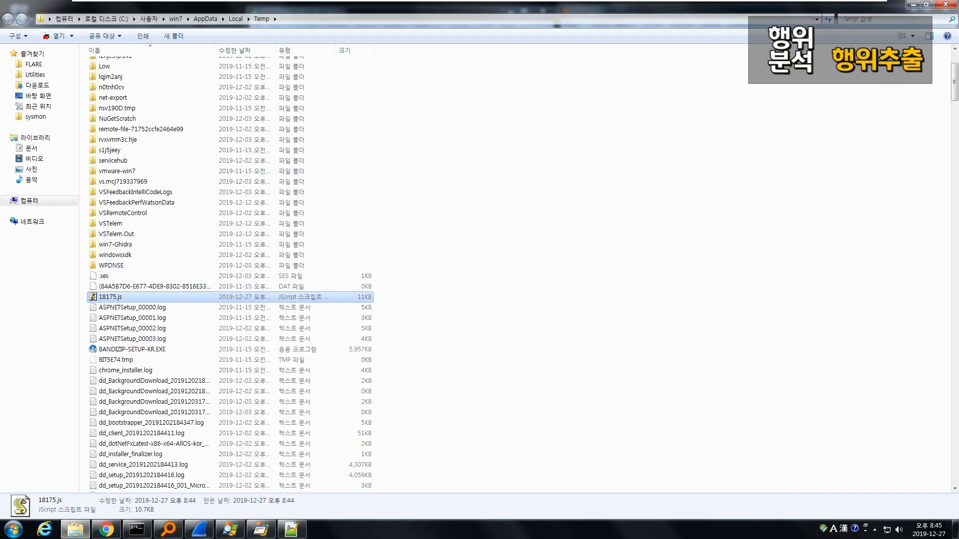
{"action": "left_click", "coordinate": [933, 8]}
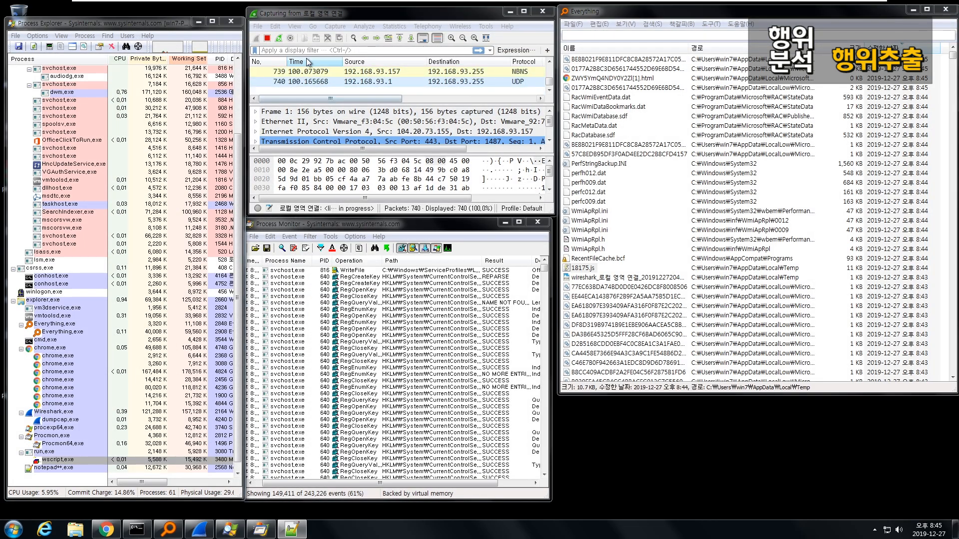
Stop the Wireshark and Process Monitor captures, and kill run.exe with its descendants in Process Explorer.
{"action": "left_click", "coordinate": [267, 39]}
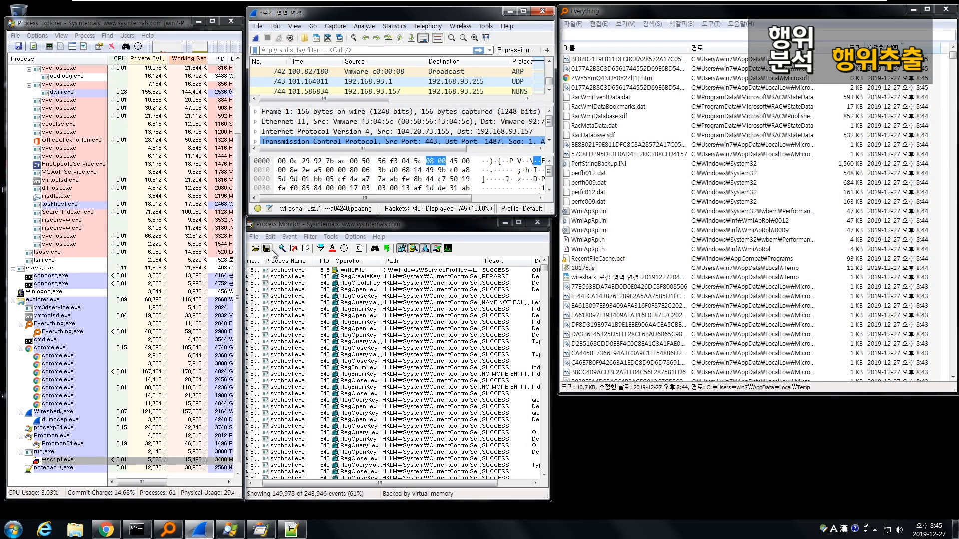
{"action": "left_click", "coordinate": [282, 249]}
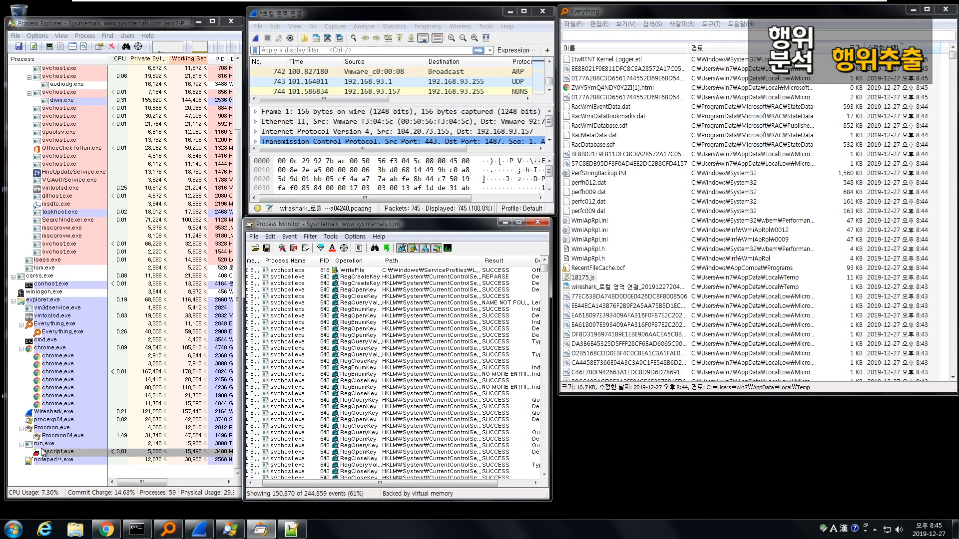
{"action": "left_click", "coordinate": [52, 452]}
{"action": "right_click", "coordinate": [44, 443]}
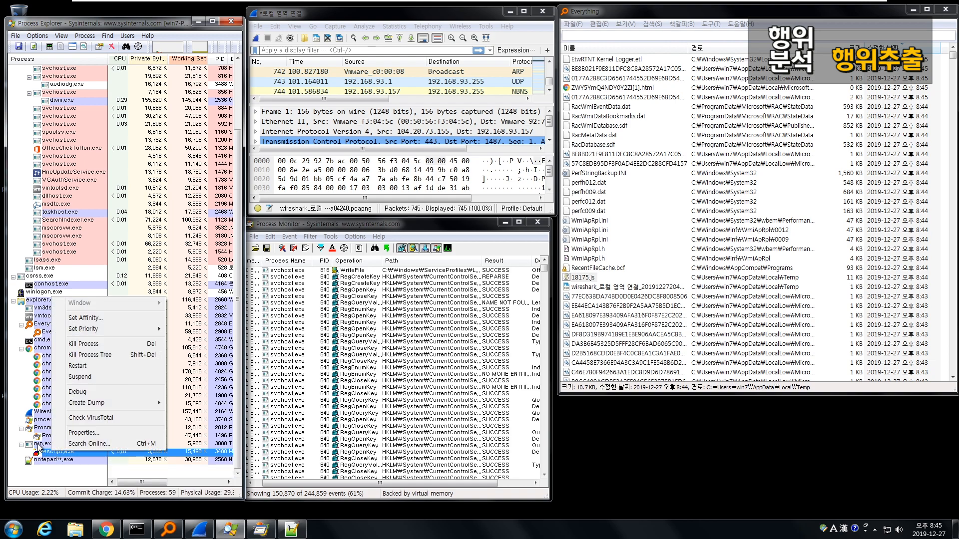
{"action": "left_click", "coordinate": [100, 347]}
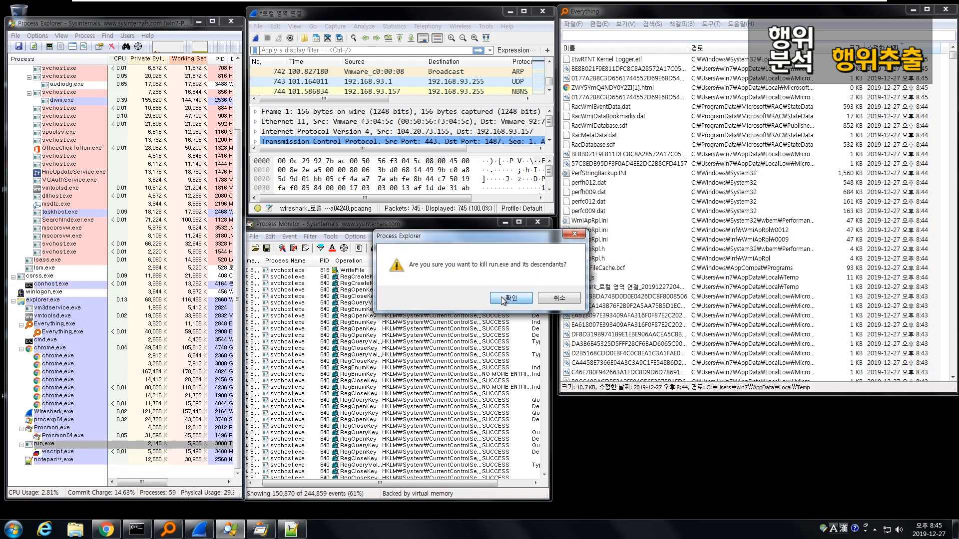
{"action": "left_click", "coordinate": [501, 302]}
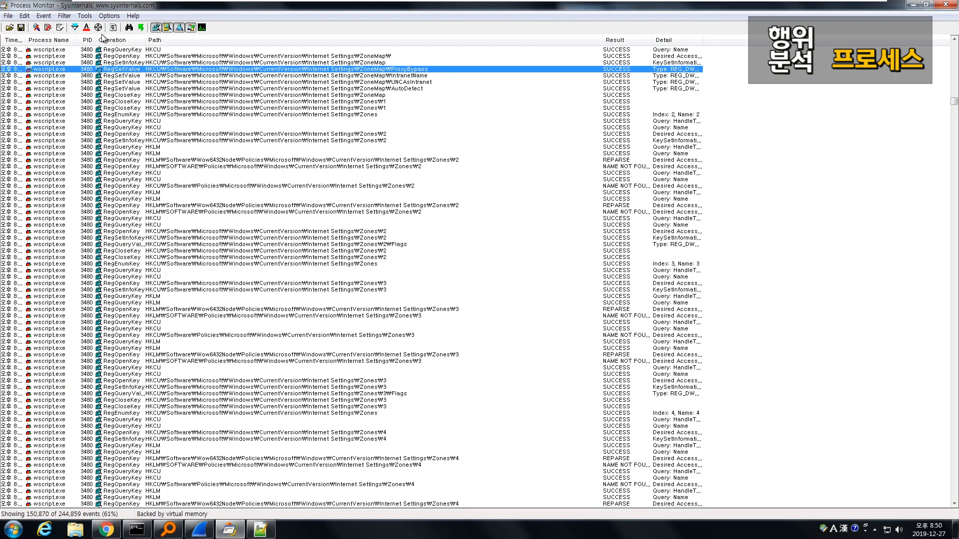
Use Process Monitor's process tree to limit the events to the run.exe subtree, and close the tree.
{"action": "left_click", "coordinate": [91, 17]}
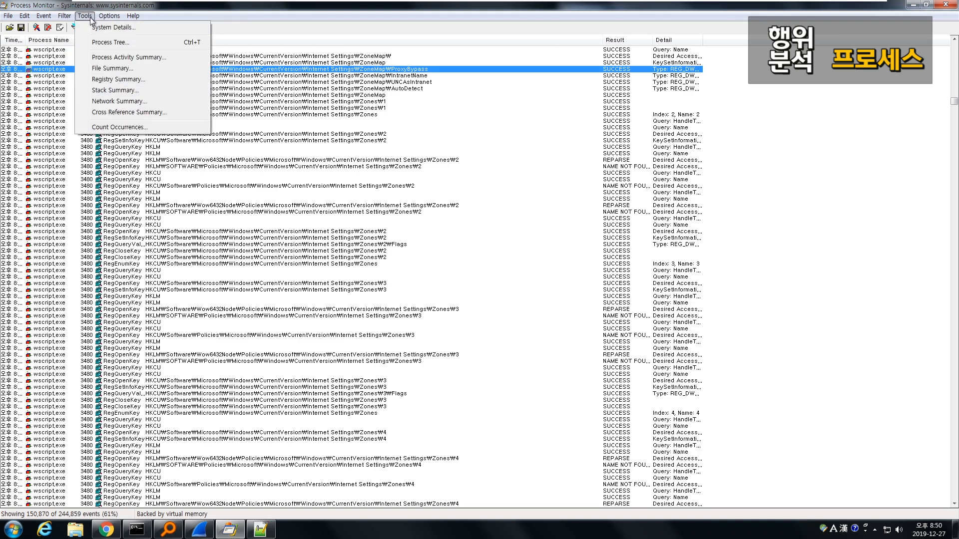
{"action": "left_click", "coordinate": [108, 42]}
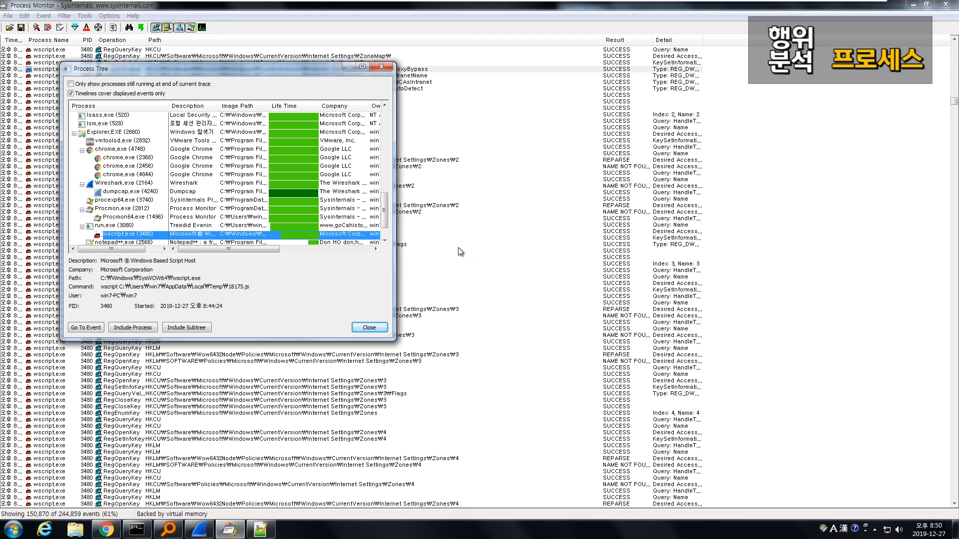
{"action": "left_click", "coordinate": [268, 226]}
{"action": "left_click", "coordinate": [186, 327]}
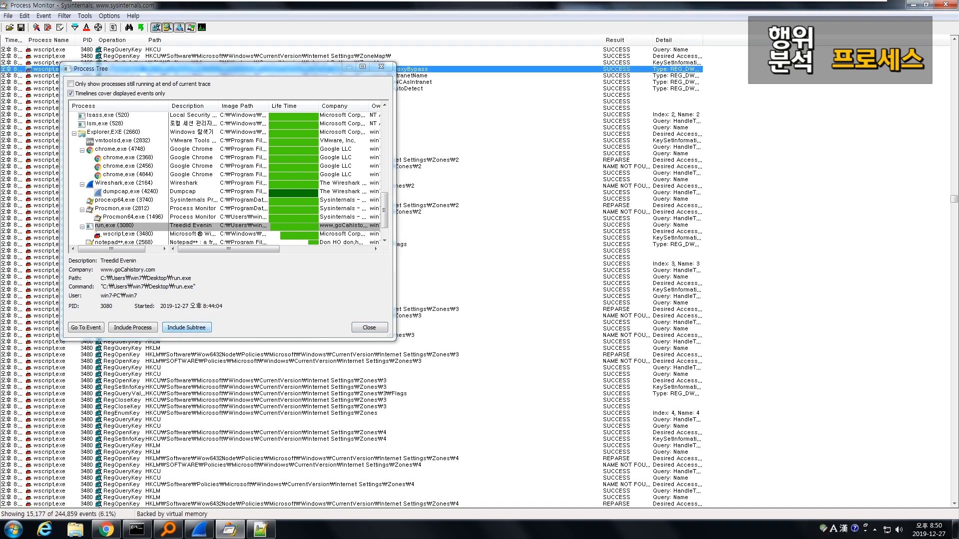
{"action": "left_click", "coordinate": [144, 234]}
{"action": "left_click", "coordinate": [140, 228]}
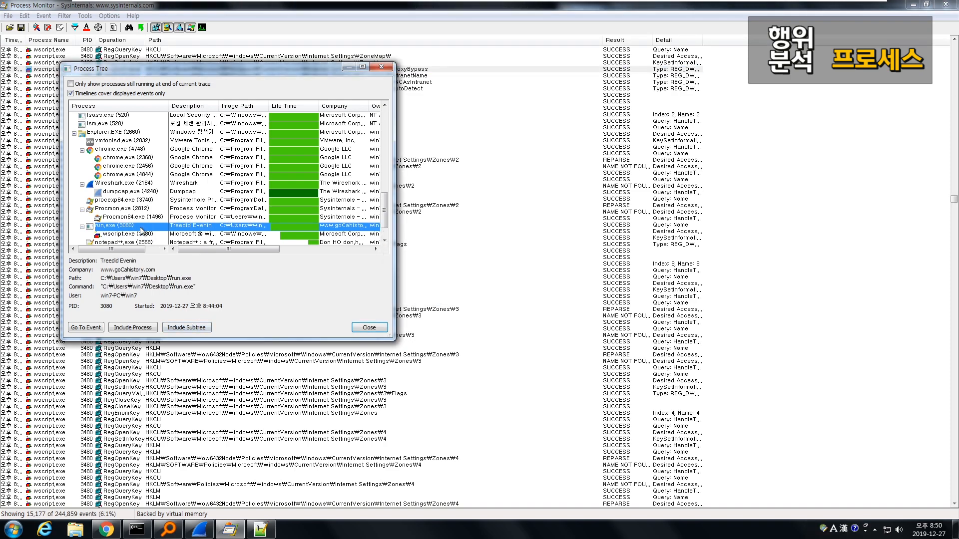
{"action": "left_click", "coordinate": [385, 71]}
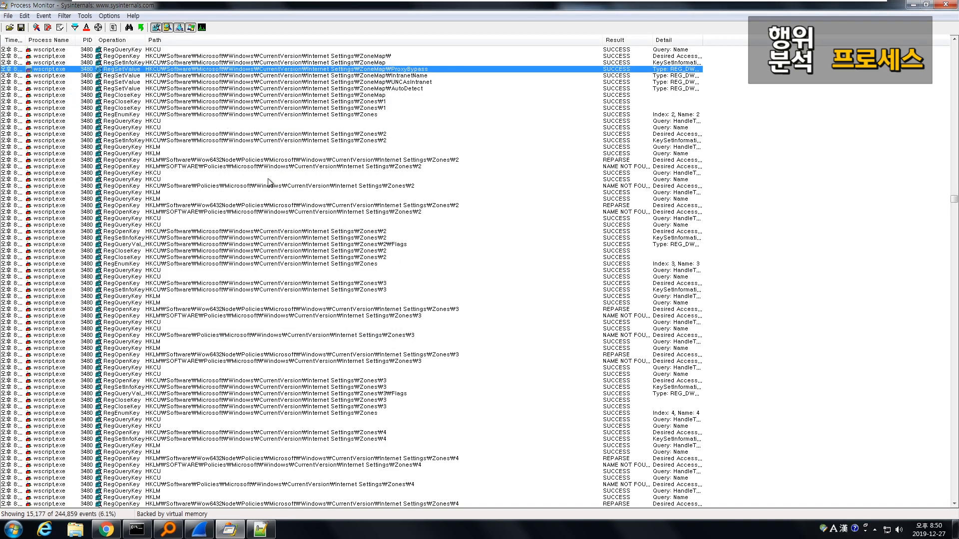
Count the event occurrences by Operation, and enlarge the results window and its Value column to review the operations.
{"action": "left_click", "coordinate": [90, 20]}
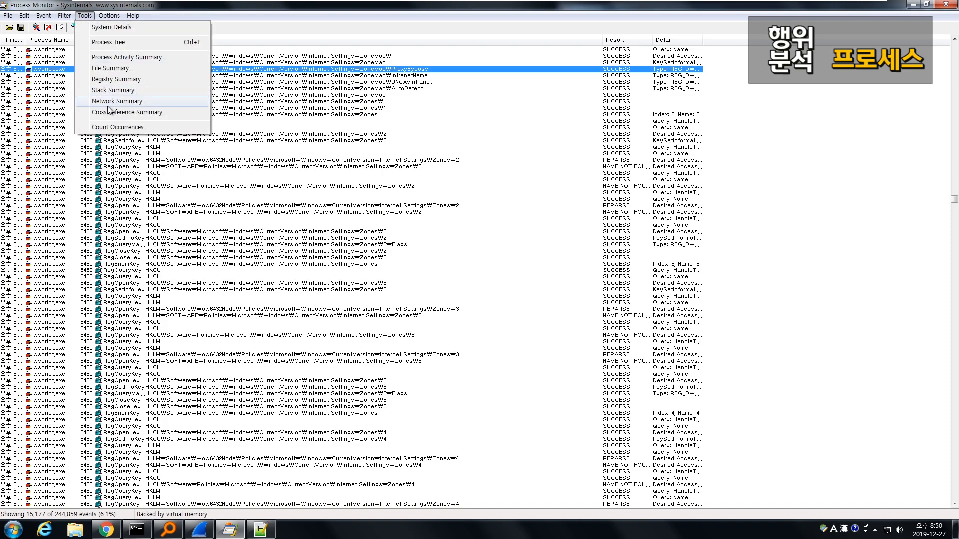
{"action": "left_click", "coordinate": [111, 125]}
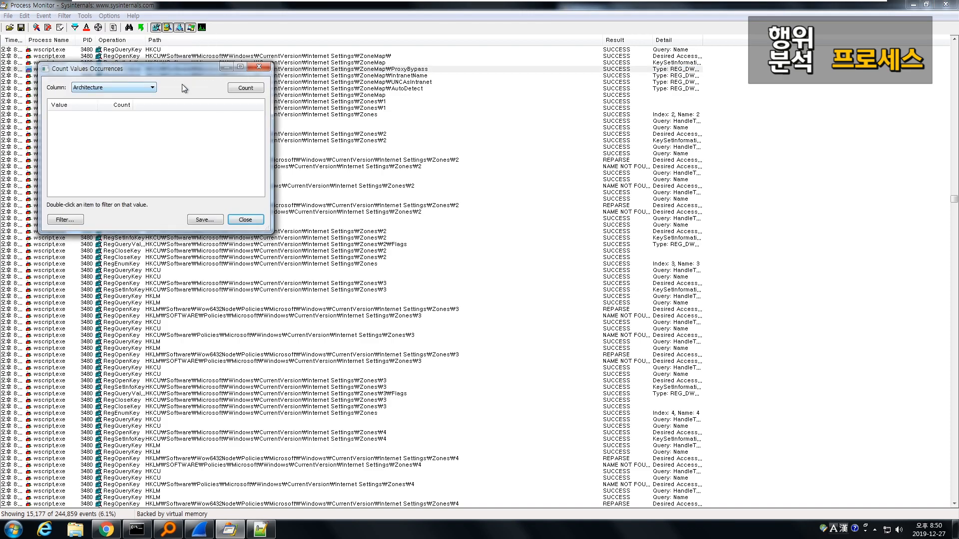
{"action": "left_click", "coordinate": [124, 84]}
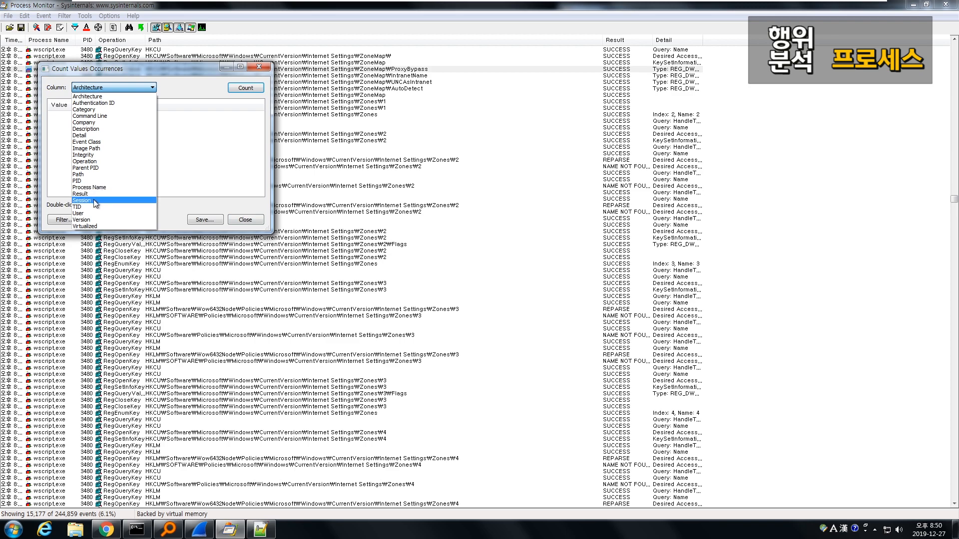
{"action": "left_click", "coordinate": [87, 161]}
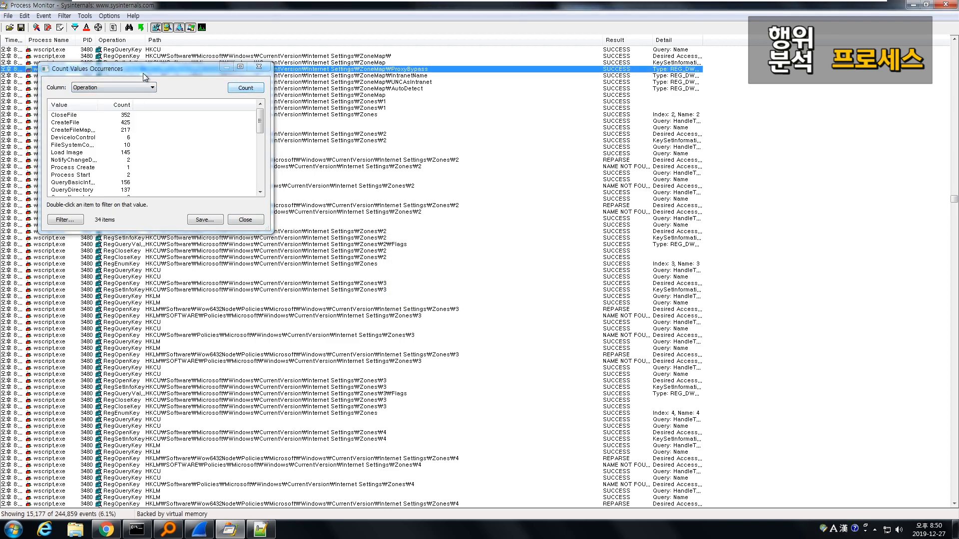
{"action": "left_click_drag", "start_coordinate": [143, 75], "coordinate": [240, 80]}
{"action": "left_click_drag", "start_coordinate": [365, 233], "coordinate": [522, 397]}
{"action": "left_click_drag", "start_coordinate": [196, 111], "coordinate": [290, 111]}
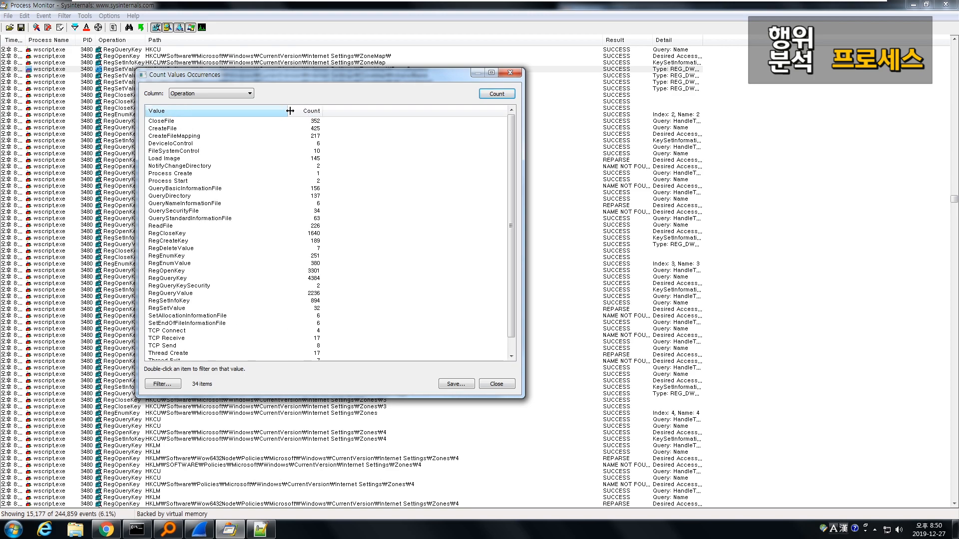
{"action": "left_click", "coordinate": [200, 256]}
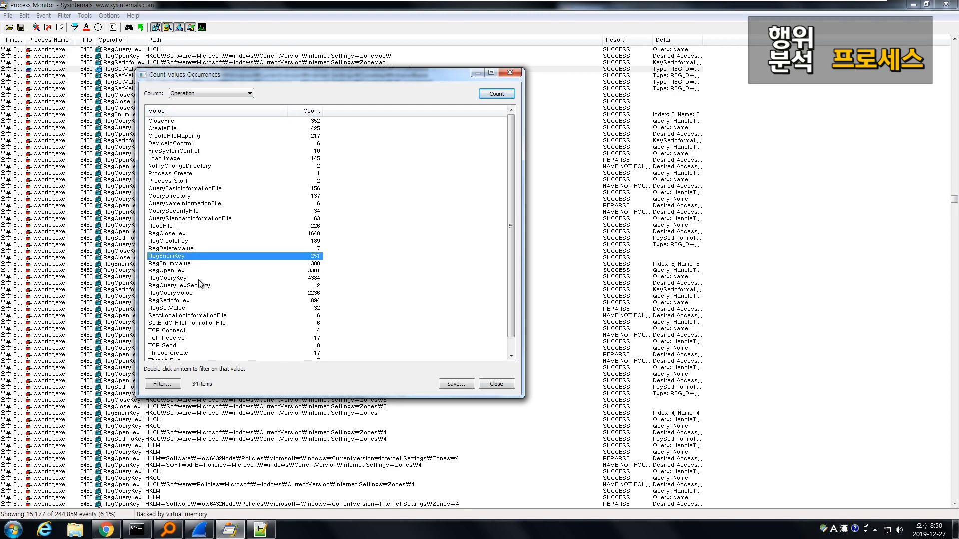
Filter the events to RegSetValue from the counts, close them, and examine written registry values such as LanguageList, ProxyBypass and ProxyEnable.
{"action": "left_click", "coordinate": [187, 308]}
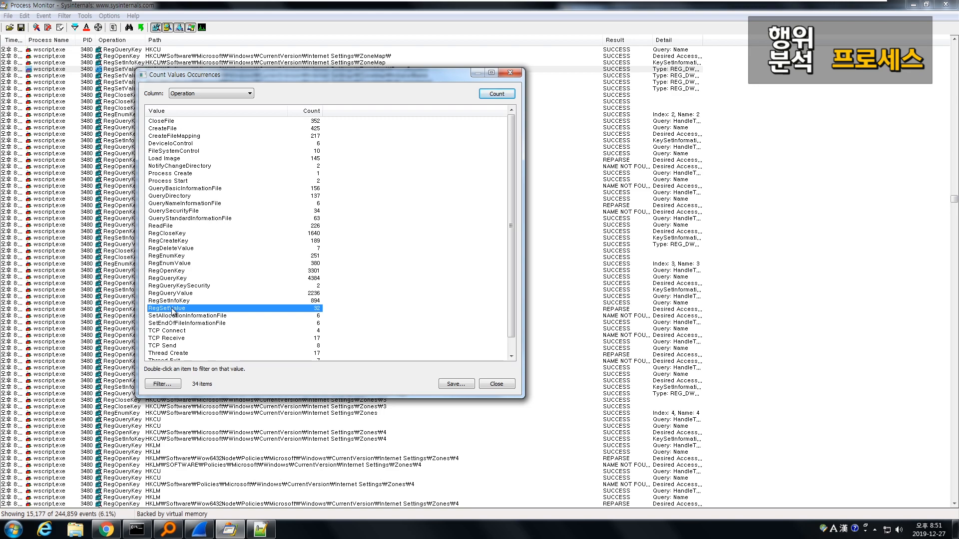
{"action": "double_click", "coordinate": [176, 309]}
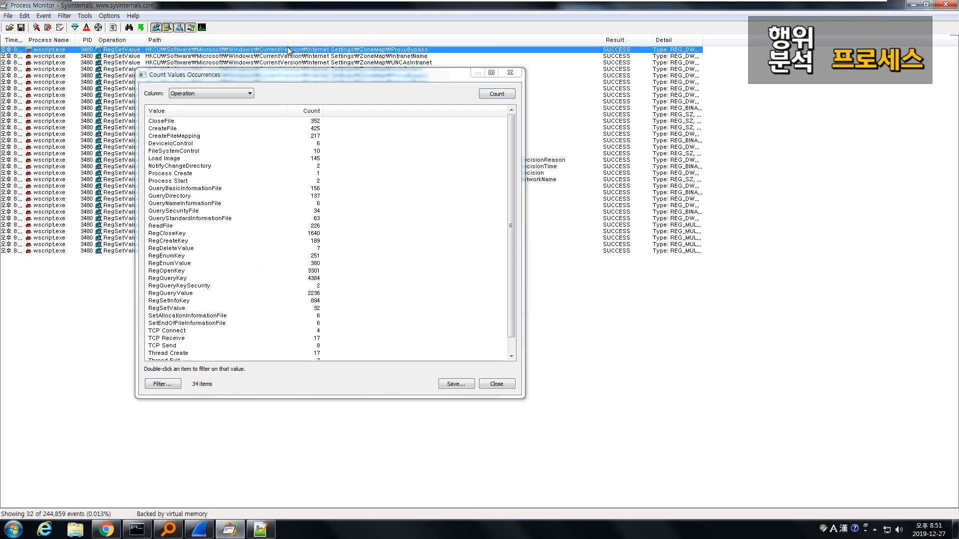
{"action": "left_click", "coordinate": [510, 73]}
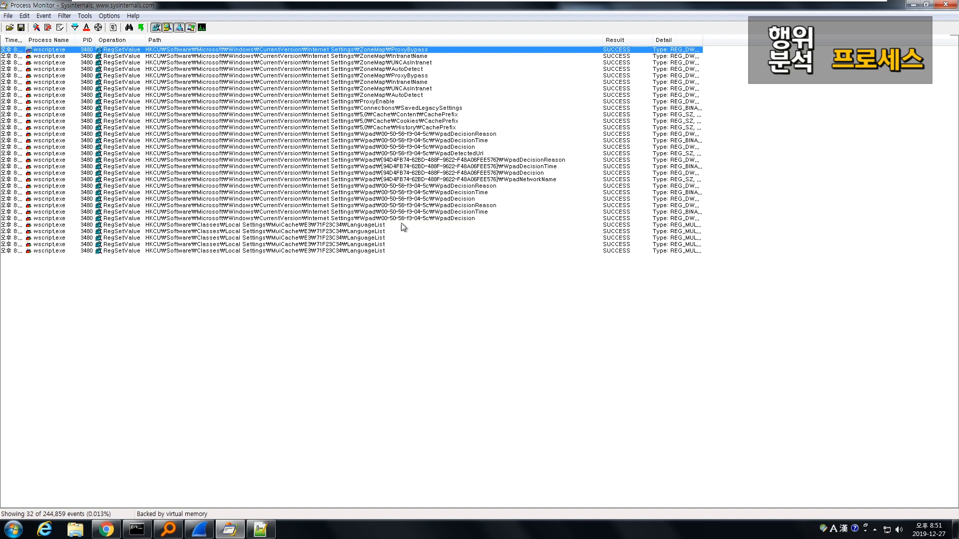
{"action": "left_click", "coordinate": [414, 239]}
{"action": "left_click", "coordinate": [392, 251]}
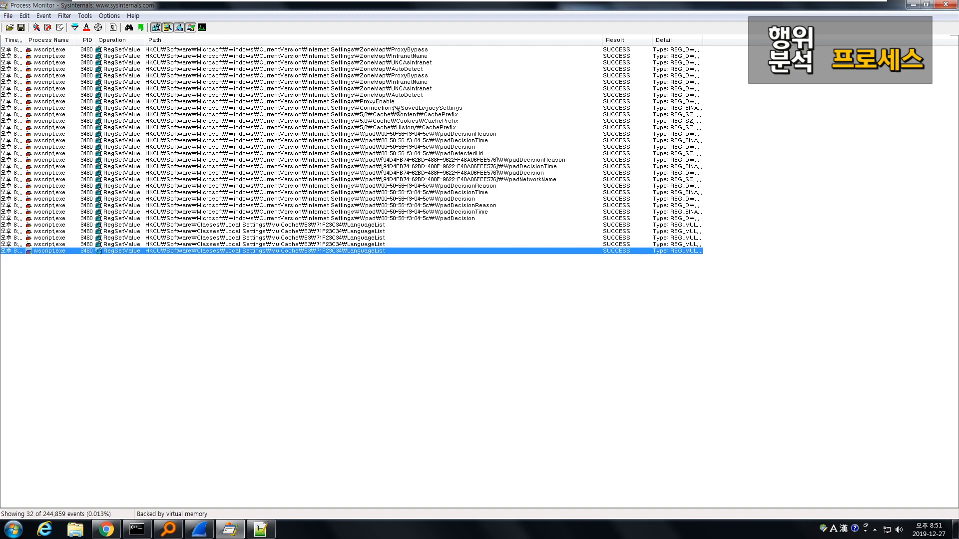
{"action": "left_click", "coordinate": [381, 50]}
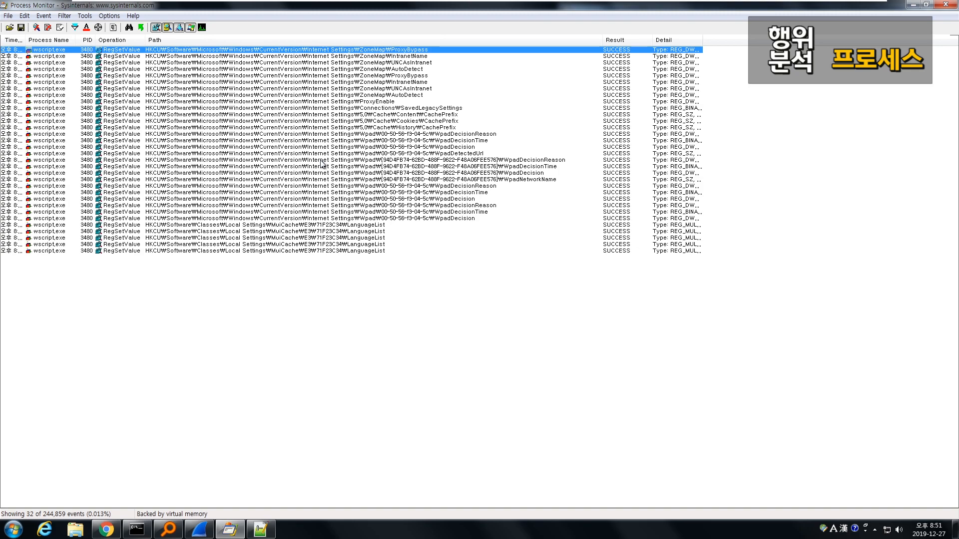
{"action": "left_click", "coordinate": [86, 18]}
{"action": "left_click", "coordinate": [224, 102]}
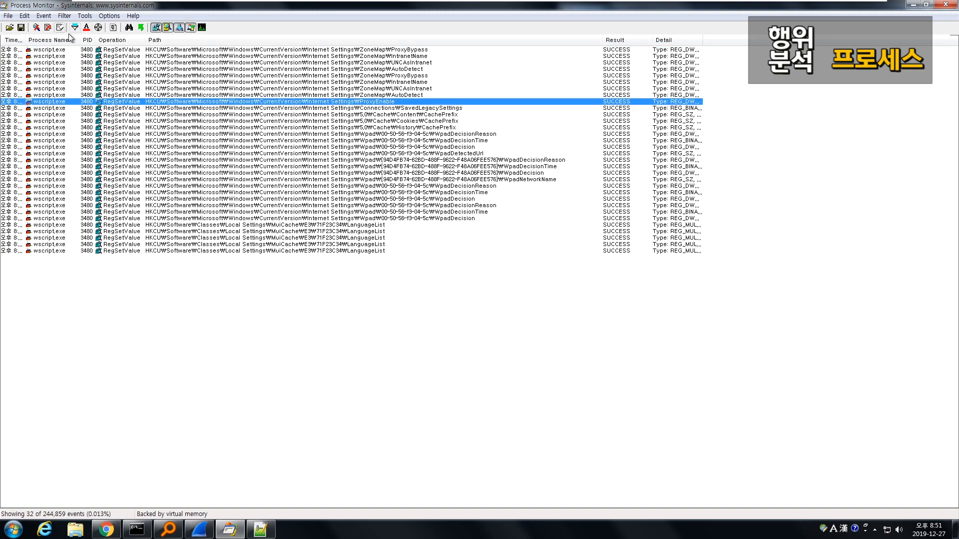
Reset the event filter and limit the events to the run.exe subtree again from the process tree.
{"action": "key", "text": "ctrl+r"}
{"action": "left_click", "coordinate": [84, 16]}
{"action": "left_click", "coordinate": [109, 42]}
{"action": "scroll", "coordinate": [107, 205], "scroll_direction": "down", "scroll_amount": 1}
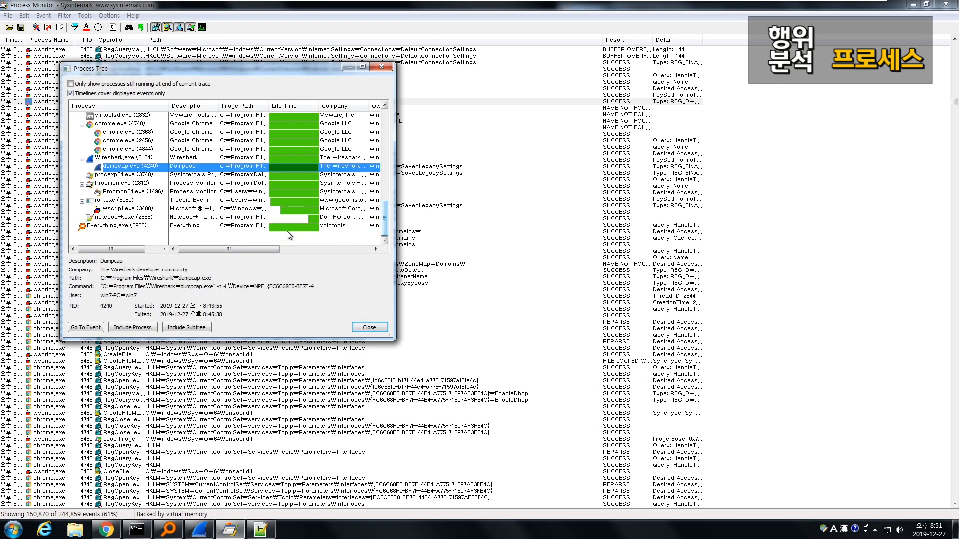
{"action": "left_click", "coordinate": [187, 327]}
{"action": "left_click", "coordinate": [356, 327]}
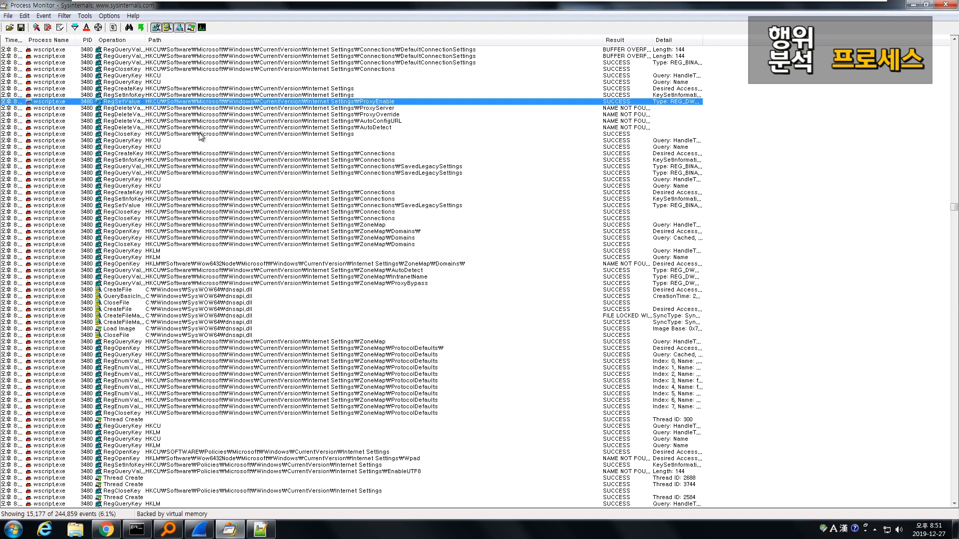
Count the run.exe subtree events by Operation, enlarge the results window and its Value column, review the operations, and close the window.
{"action": "left_click", "coordinate": [85, 15]}
{"action": "left_click", "coordinate": [104, 128]}
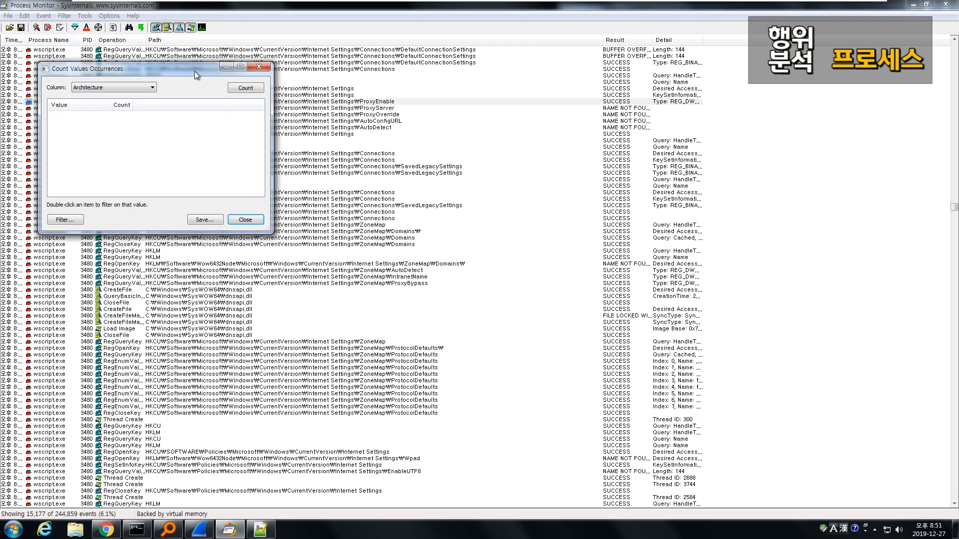
{"action": "left_click", "coordinate": [221, 126]}
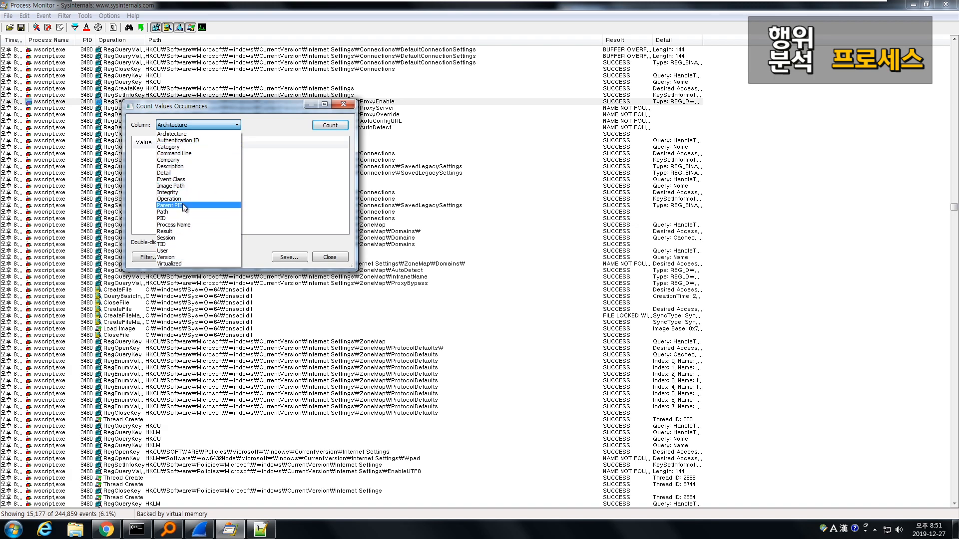
{"action": "left_click", "coordinate": [220, 199]}
{"action": "left_click", "coordinate": [329, 124]}
{"action": "left_click_drag", "start_coordinate": [355, 269], "coordinate": [698, 436]}
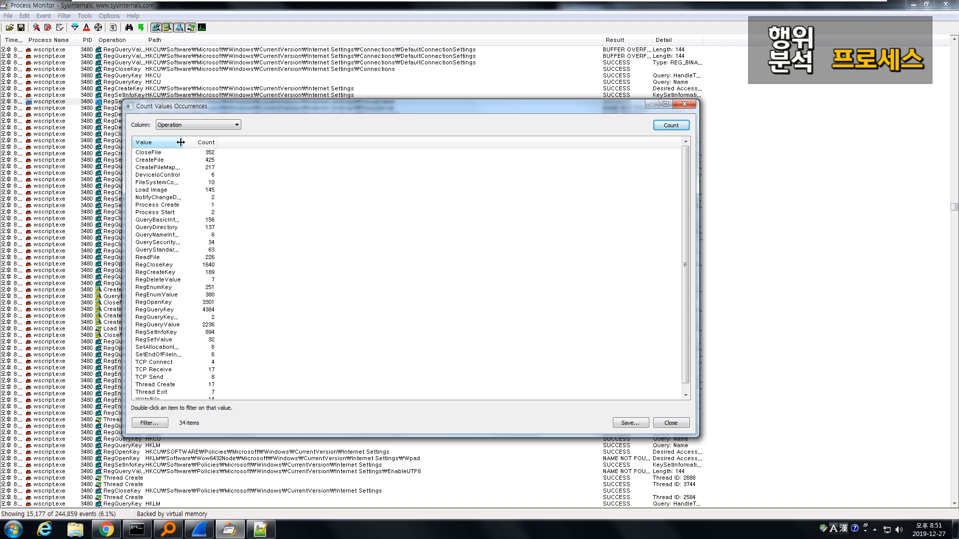
{"action": "left_click_drag", "start_coordinate": [180, 142], "coordinate": [291, 142]}
{"action": "left_click", "coordinate": [257, 257]}
{"action": "scroll", "coordinate": [257, 238], "scroll_direction": "down", "scroll_amount": 1}
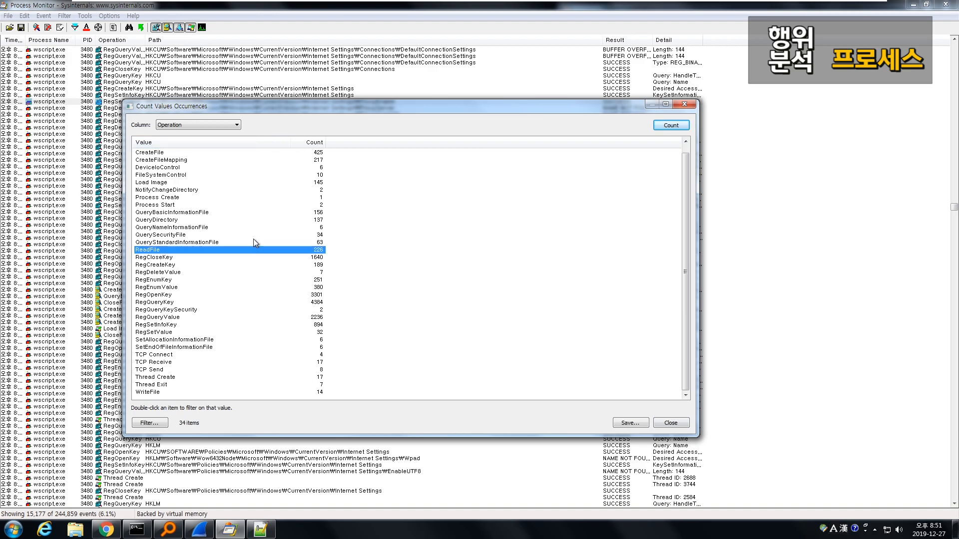
{"action": "left_click", "coordinate": [175, 392]}
{"action": "left_click", "coordinate": [669, 126]}
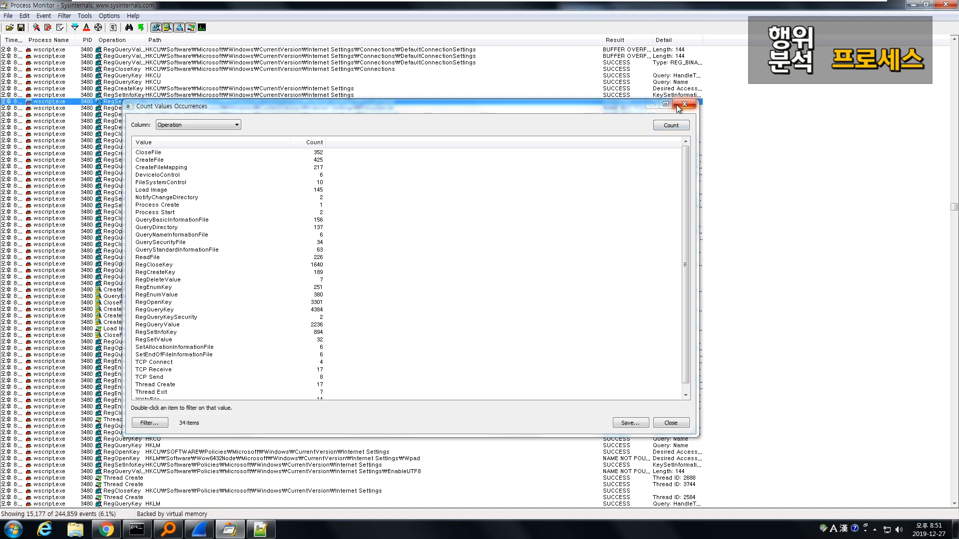
{"action": "left_click", "coordinate": [683, 104]}
Count the occurrences by Operation again, filter the events to WriteFile from the results, and close the counts.
{"action": "left_click", "coordinate": [85, 16]}
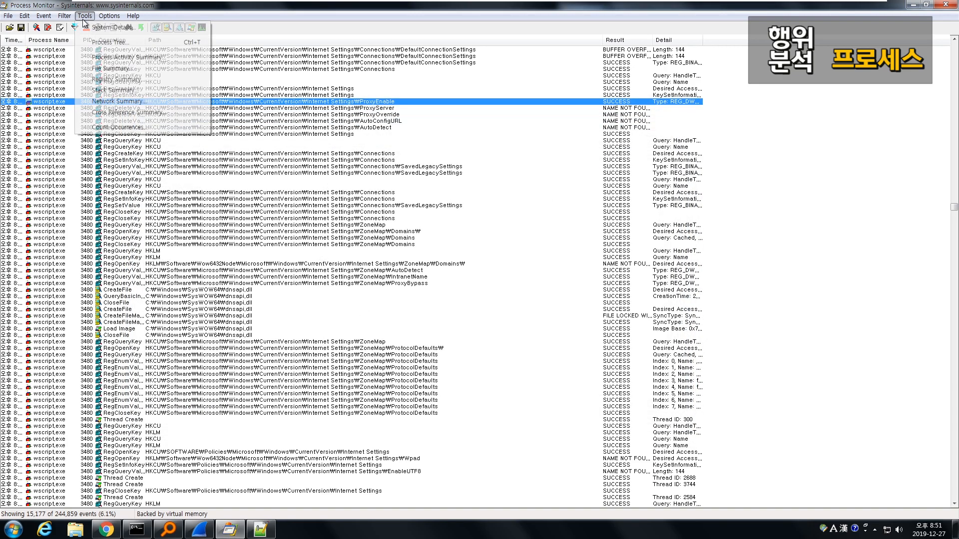
{"action": "left_click", "coordinate": [102, 129]}
{"action": "left_click", "coordinate": [132, 90]}
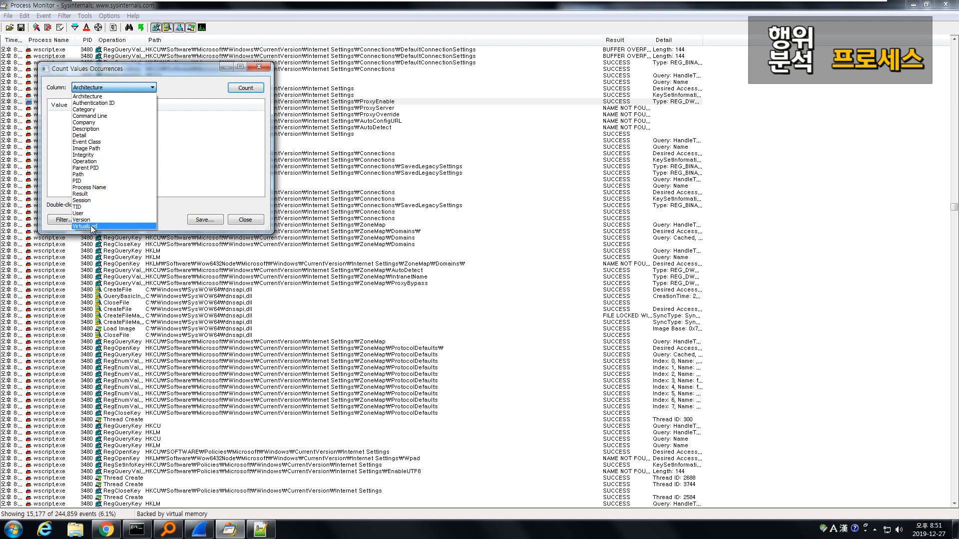
{"action": "left_click", "coordinate": [84, 161]}
{"action": "left_click", "coordinate": [237, 90]}
{"action": "scroll", "coordinate": [112, 188], "scroll_direction": "down", "scroll_amount": 8}
{"action": "double_click", "coordinate": [111, 190]}
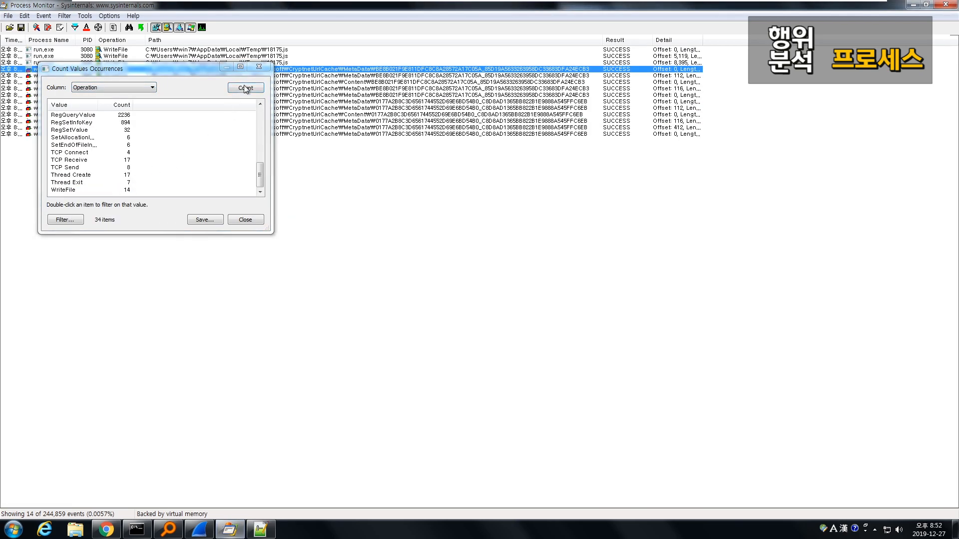
{"action": "left_click", "coordinate": [243, 219]}
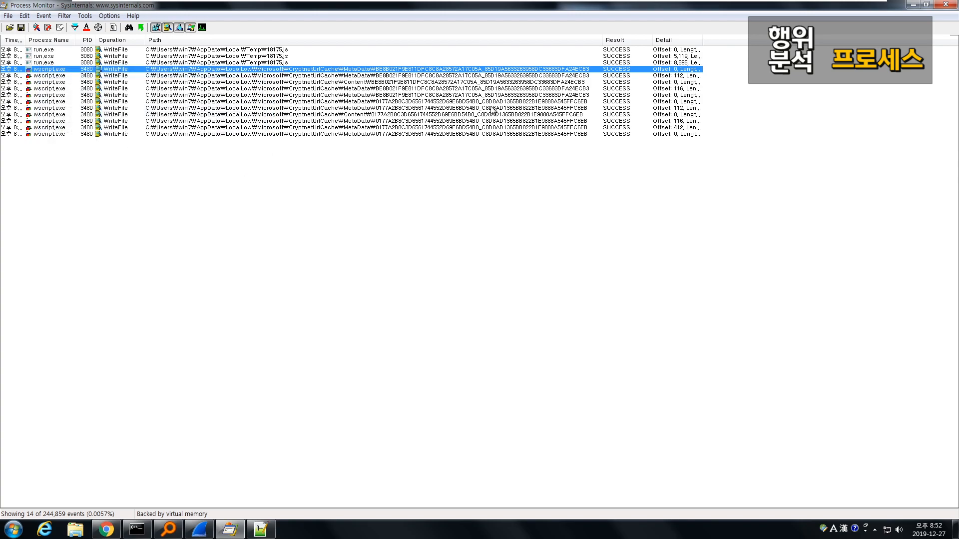
Select the first run.exe write to 18175.js, view that script in Notepad++, and return to Process Monitor.
{"action": "left_click", "coordinate": [225, 49]}
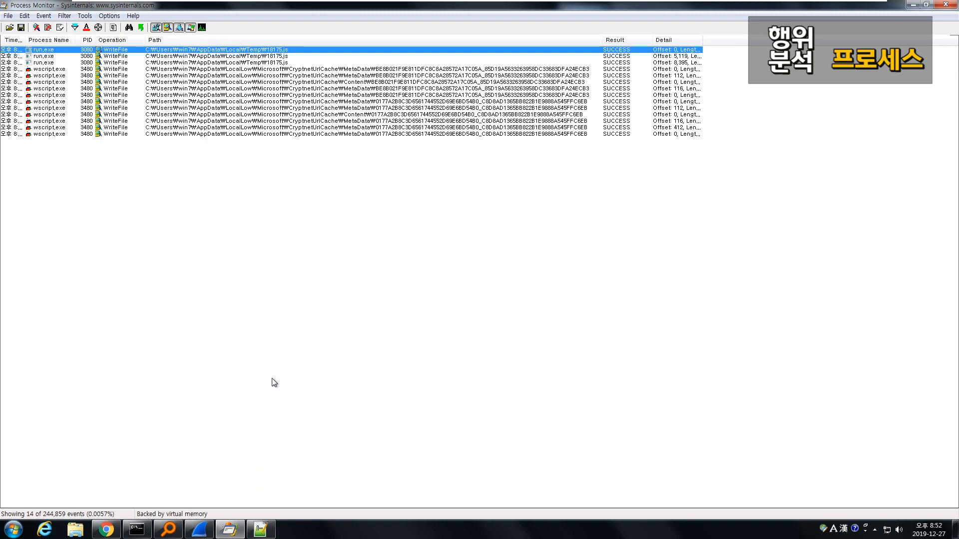
{"action": "left_click", "coordinate": [260, 529]}
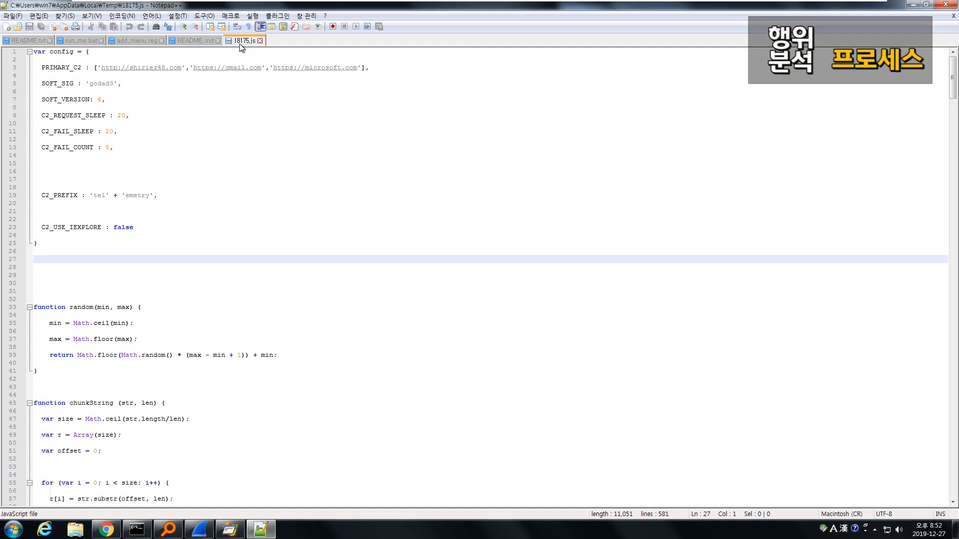
{"action": "left_click", "coordinate": [912, 5]}
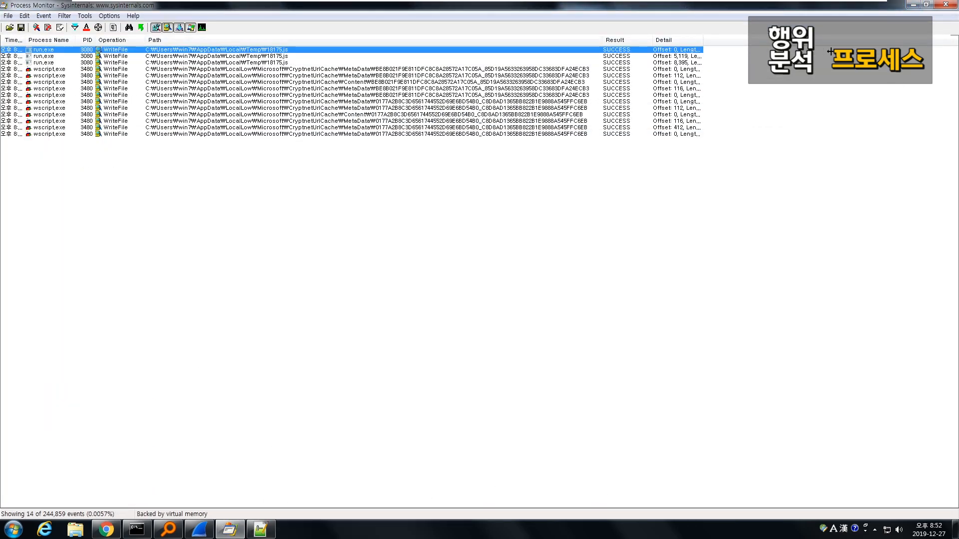
Widen the Detail column to fit its contents, and examine the 18175.js and CryptnetUrlCache write events.
{"action": "double_click", "coordinate": [822, 50]}
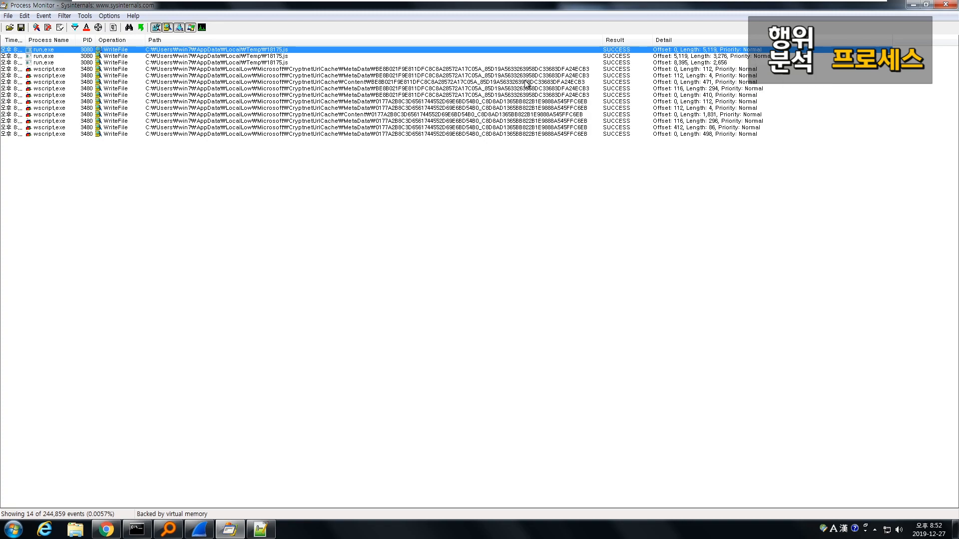
{"action": "left_click", "coordinate": [271, 63]}
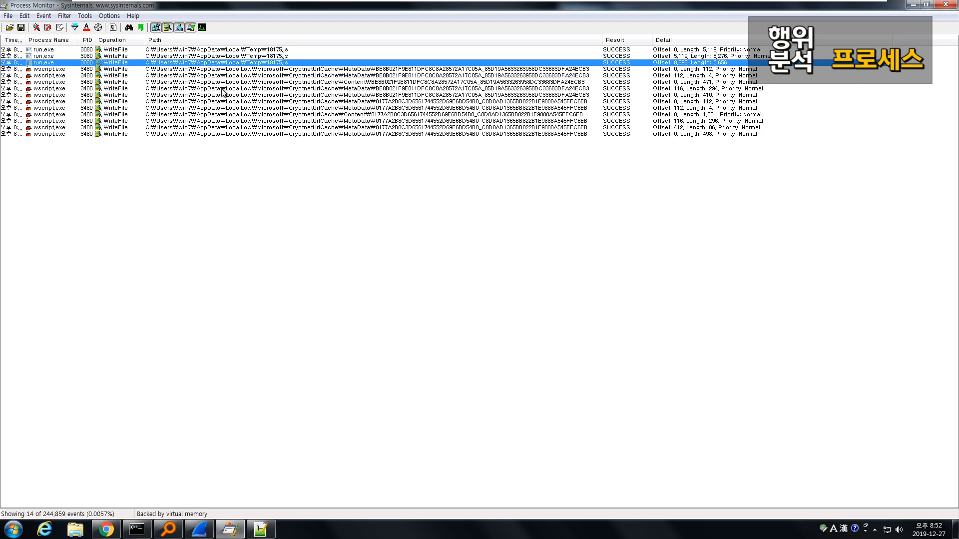
{"action": "left_click", "coordinate": [240, 80]}
{"action": "left_click", "coordinate": [243, 74]}
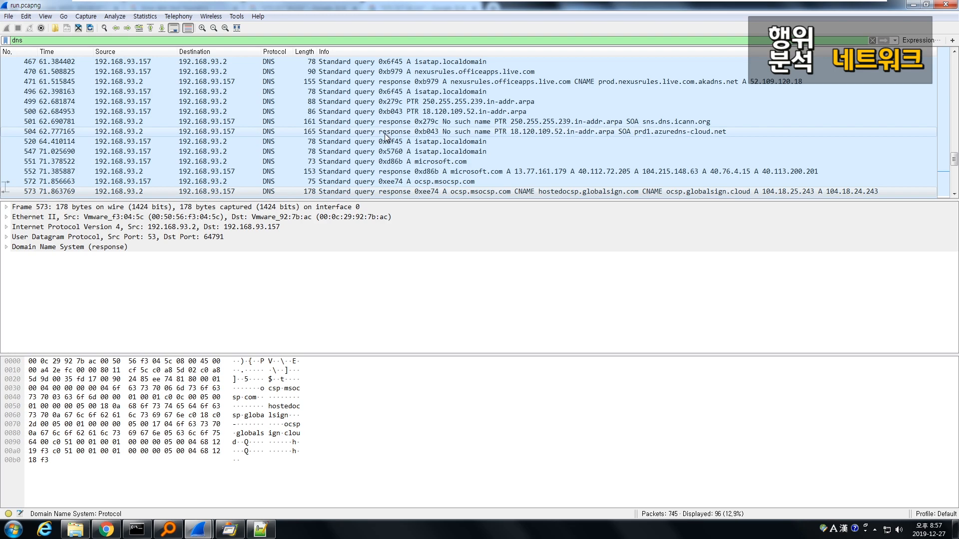
Examine the DNS packets of run.pcapng in Wireshark for queries to domains listed in the script, such as microsoft.com, gmail.com and shiriez48.com.
{"action": "scroll", "coordinate": [400, 143], "scroll_direction": "down", "scroll_amount": 4}
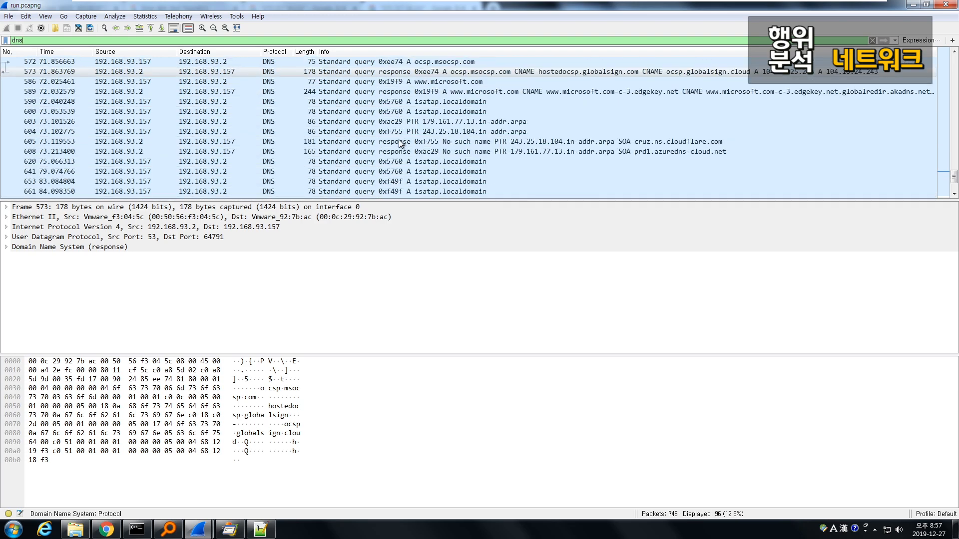
{"action": "left_click", "coordinate": [431, 103]}
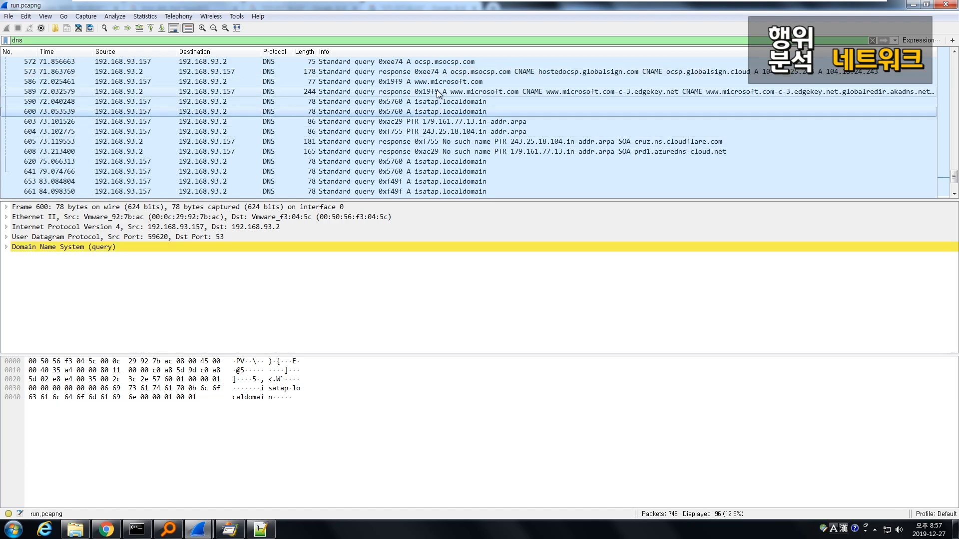
{"action": "left_click", "coordinate": [437, 81]}
{"action": "left_click", "coordinate": [441, 92]}
{"action": "scroll", "coordinate": [441, 110], "scroll_direction": "down", "scroll_amount": 1}
{"action": "scroll", "coordinate": [441, 110], "scroll_direction": "up", "scroll_amount": 10}
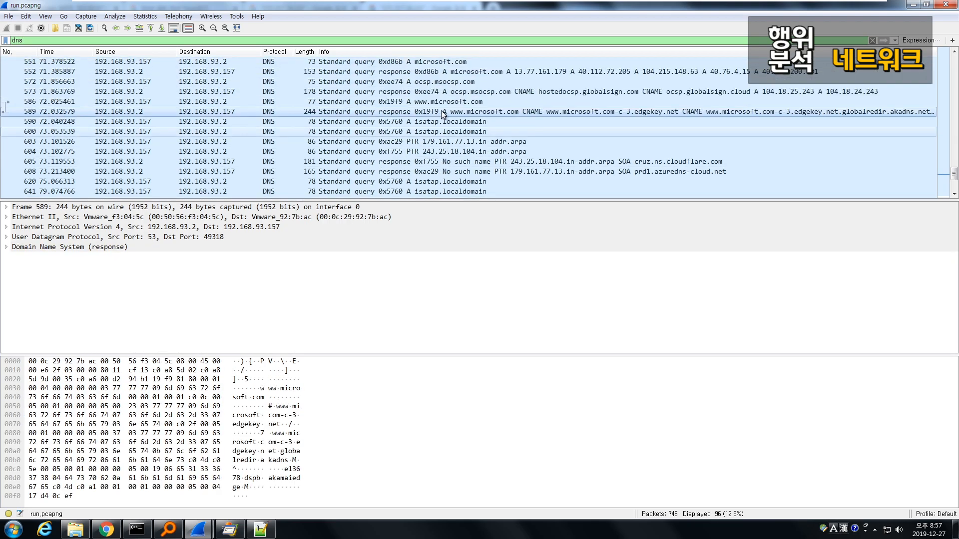
{"action": "scroll", "coordinate": [459, 157], "scroll_direction": "up", "scroll_amount": 5}
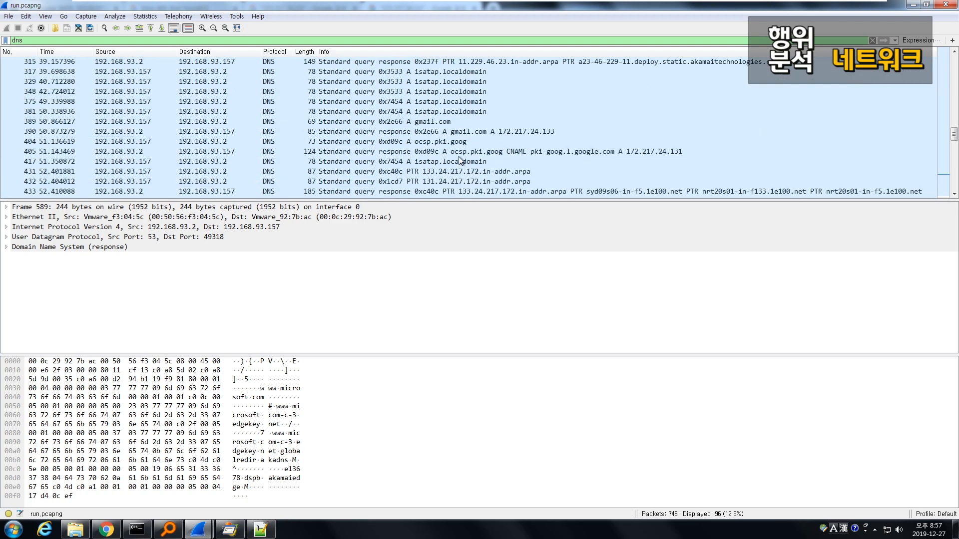
{"action": "scroll", "coordinate": [451, 139], "scroll_direction": "up", "scroll_amount": 8}
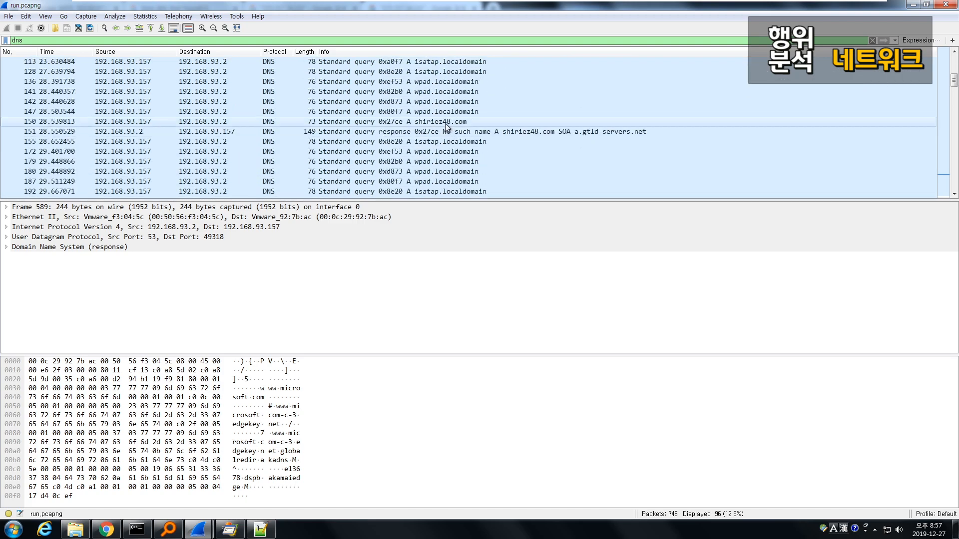
Follow the UDP stream of the shiriez48.com DNS query, close the stream window, and select the response packet.
{"action": "left_click", "coordinate": [445, 123]}
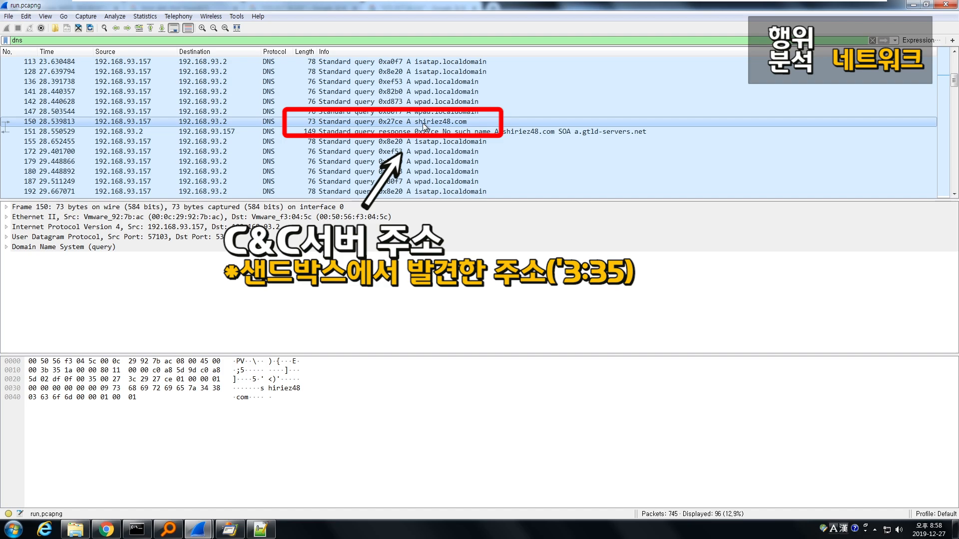
{"action": "right_click", "coordinate": [561, 123]}
{"action": "mouse_move", "coordinate": [579, 260]}
{"action": "left_click", "coordinate": [597, 274]}
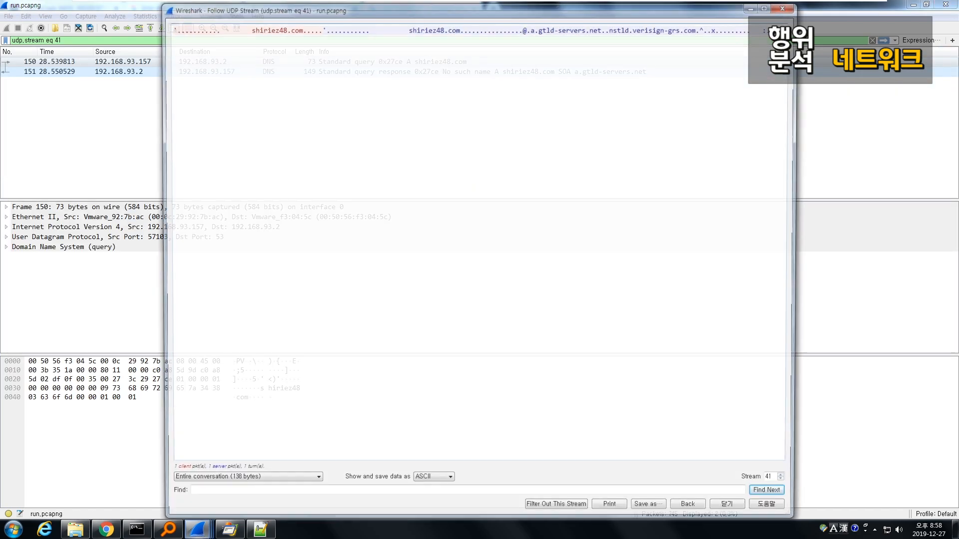
{"action": "left_click", "coordinate": [781, 8]}
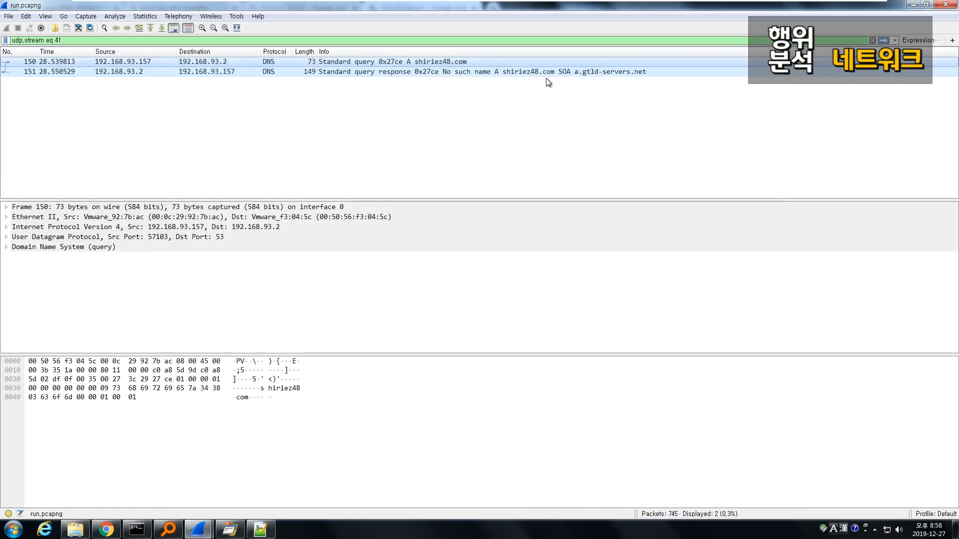
{"action": "left_click", "coordinate": [548, 74]}
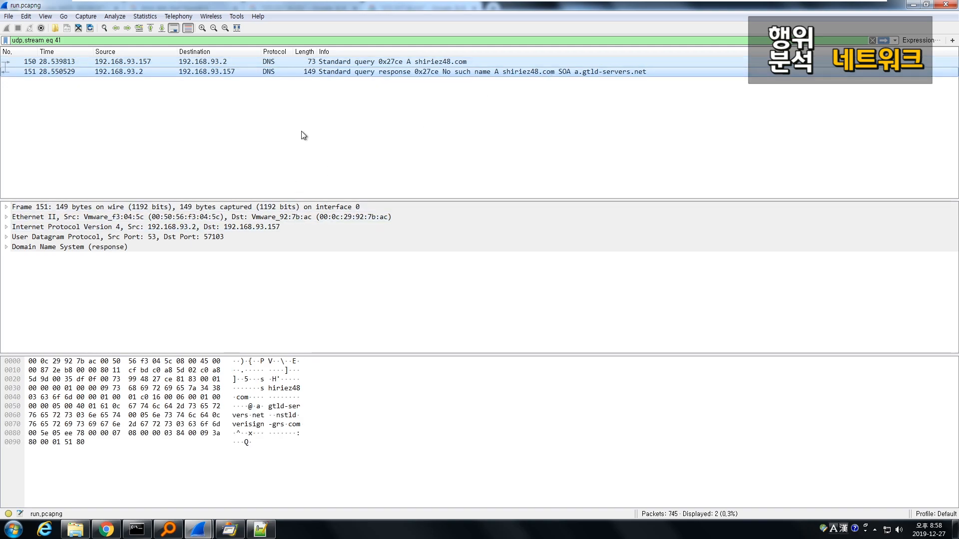
Replace the display filter with http and select the OCSP response from 172.217.24.131.
{"action": "left_click_drag", "start_coordinate": [111, 41], "coordinate": [10, 41]}
{"action": "key", "text": "BackSpace"}
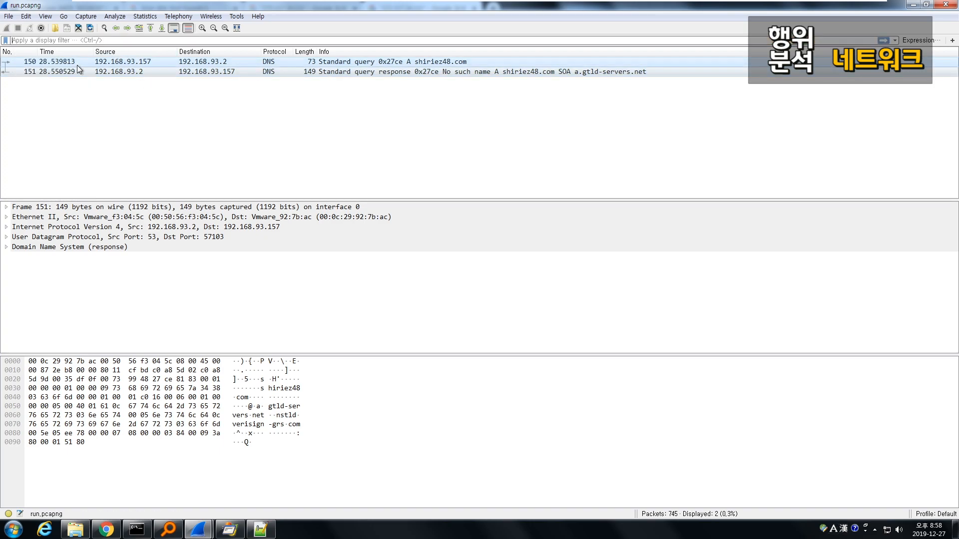
{"action": "type", "text": "http"}
{"action": "key", "text": "Return"}
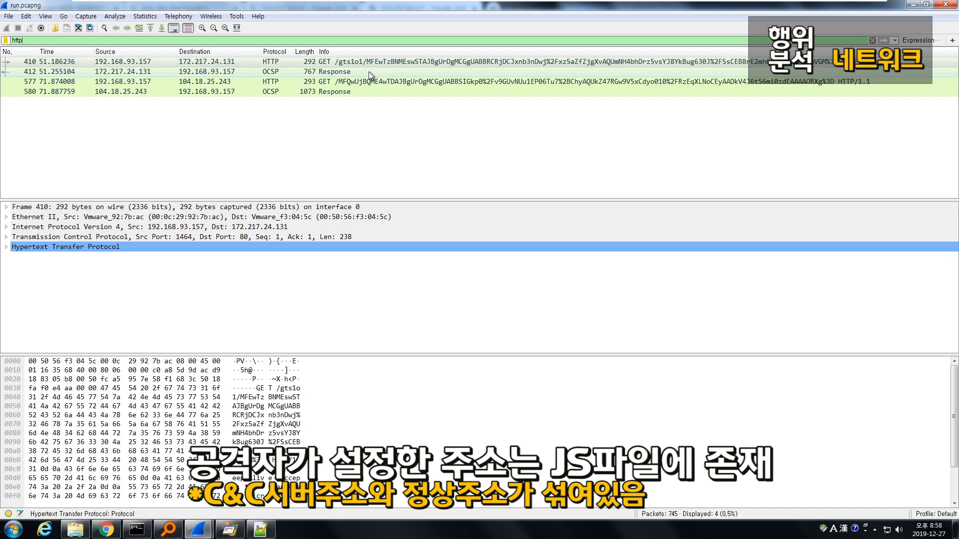
{"action": "left_click", "coordinate": [315, 73]}
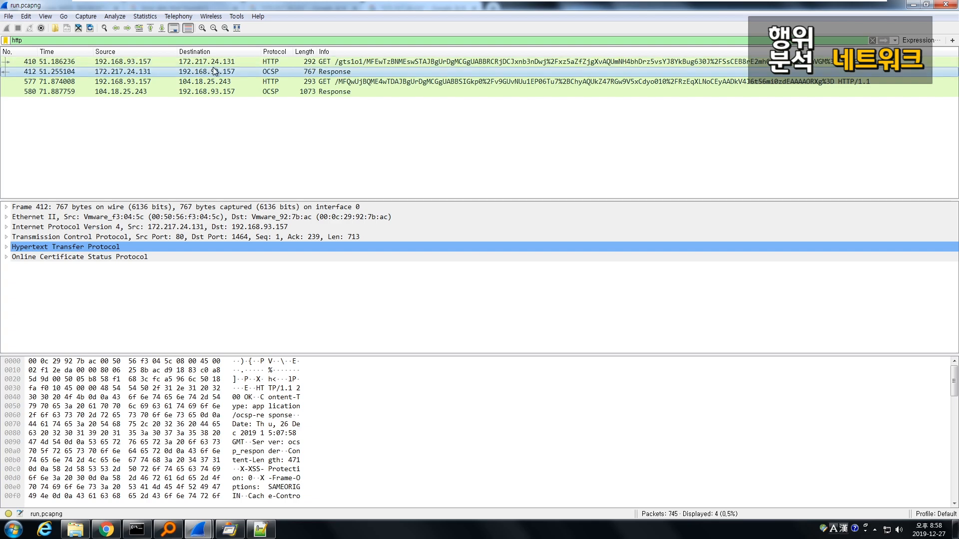
Enter 172.217.24.131 in the Run dialog to copy it, open the address in a new Chrome tab, and close that tab.
{"action": "key", "text": "super+r"}
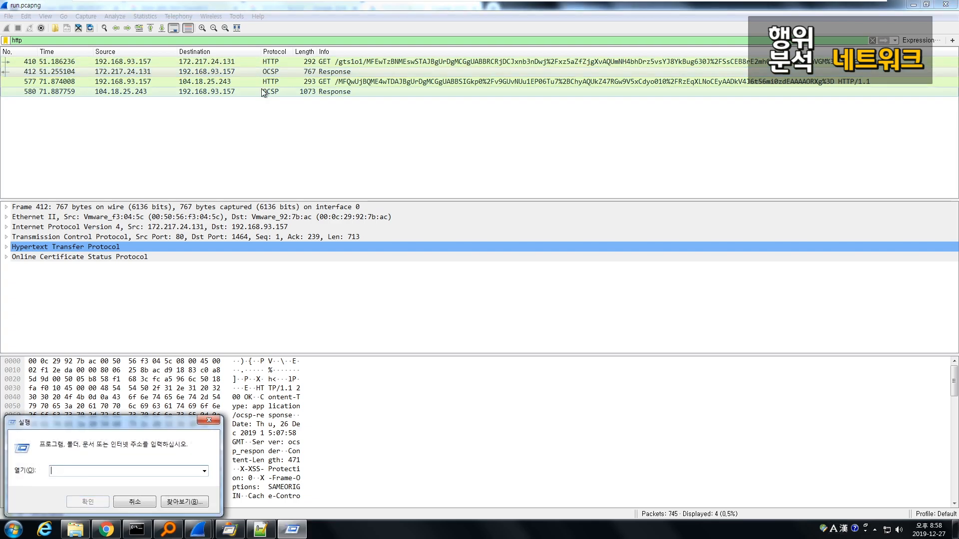
{"action": "type", "text": "167"}
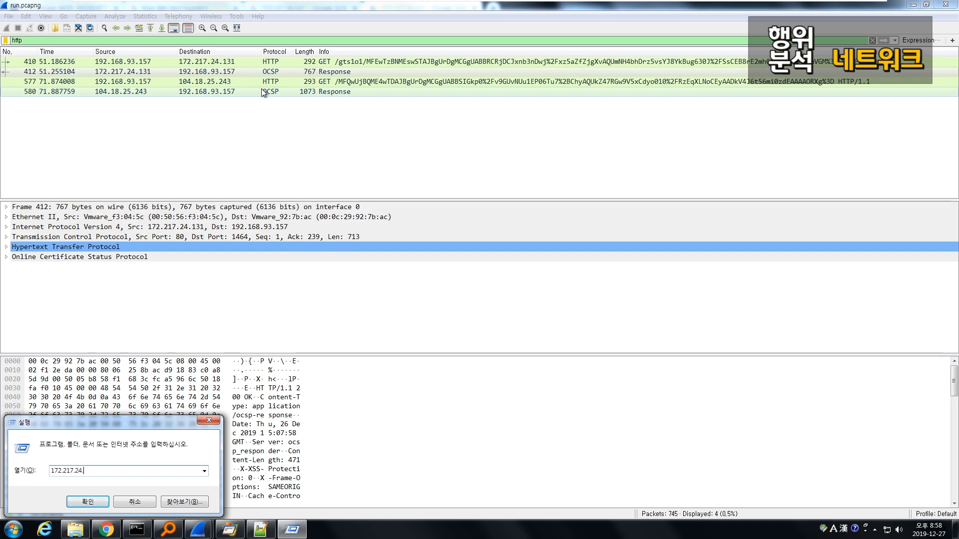
{"action": "key", "text": "ctrl+a"}
{"action": "key", "text": "ctrl+c"}
{"action": "key", "text": "Escape"}
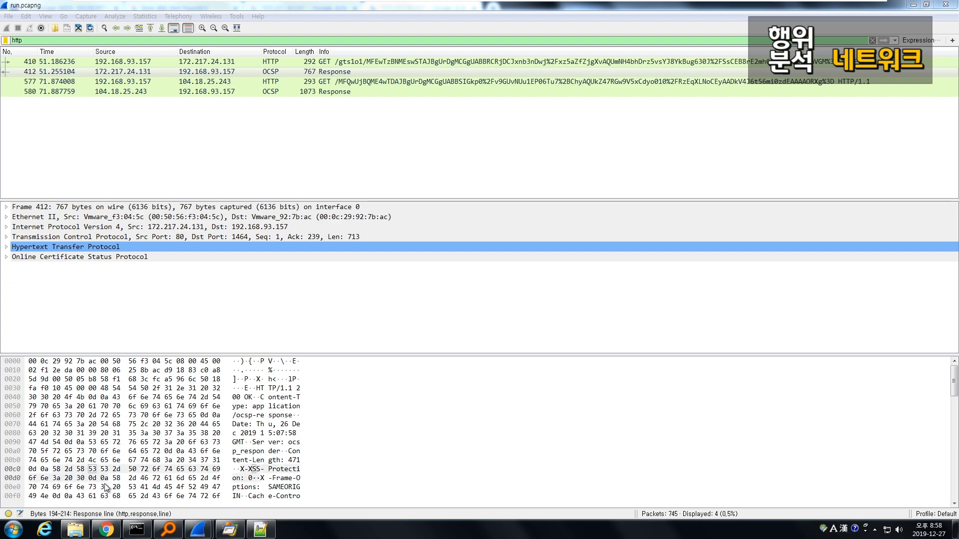
{"action": "left_click", "coordinate": [115, 524]}
{"action": "key", "text": "ctrl+t"}
{"action": "key", "text": "ctrl+v"}
{"action": "key", "text": "Return"}
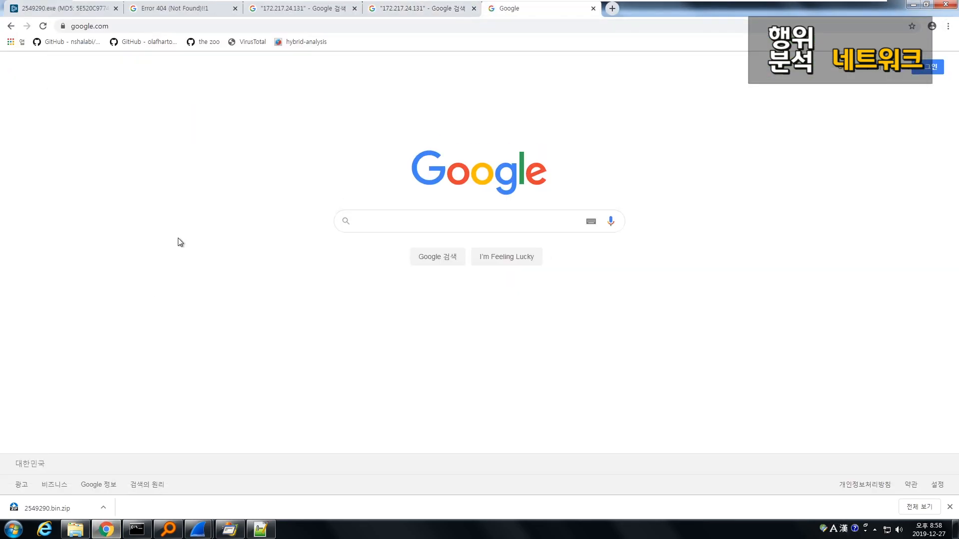
{"action": "key", "text": "ctrl+w"}
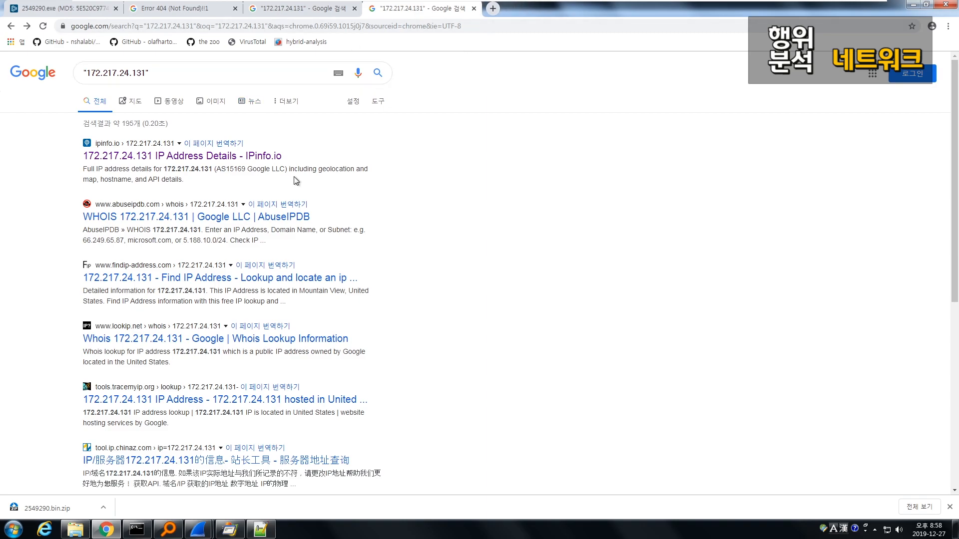
Open the IPinfo.io result for 172.217.24.131, examine its connection hostname, close the page, and return to Wireshark.
{"action": "middle_click", "coordinate": [266, 159]}
{"action": "left_click", "coordinate": [536, 10]}
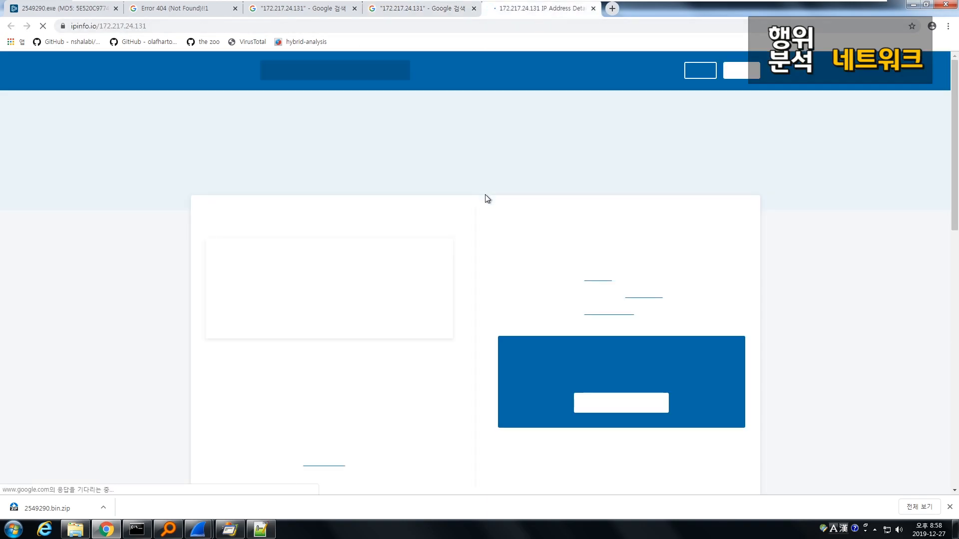
{"action": "scroll", "coordinate": [503, 315], "scroll_direction": "down", "scroll_amount": 2}
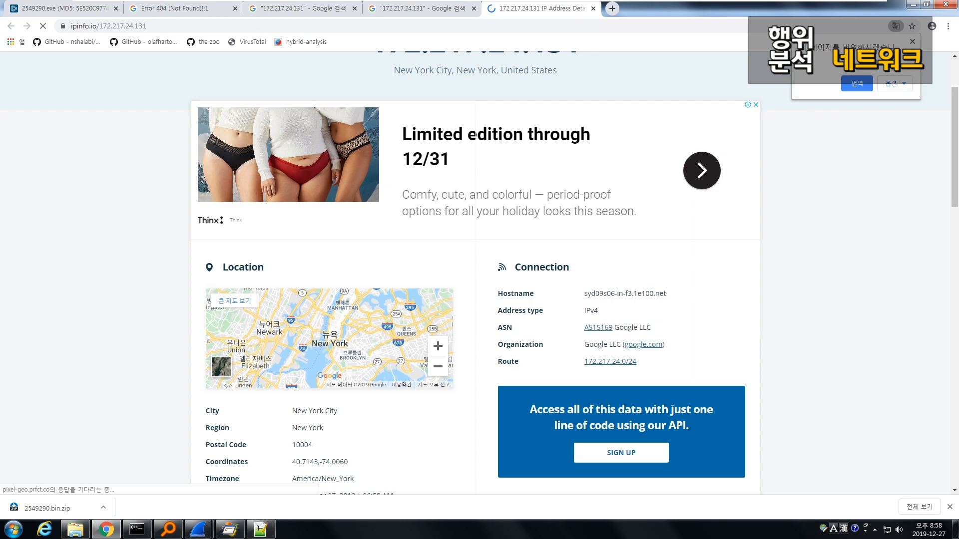
{"action": "scroll", "coordinate": [585, 345], "scroll_direction": "down", "scroll_amount": 1}
{"action": "left_click_drag", "start_coordinate": [583, 294], "coordinate": [620, 295]}
{"action": "key", "text": "ctrl+w"}
{"action": "key", "text": "alt+Tab"}
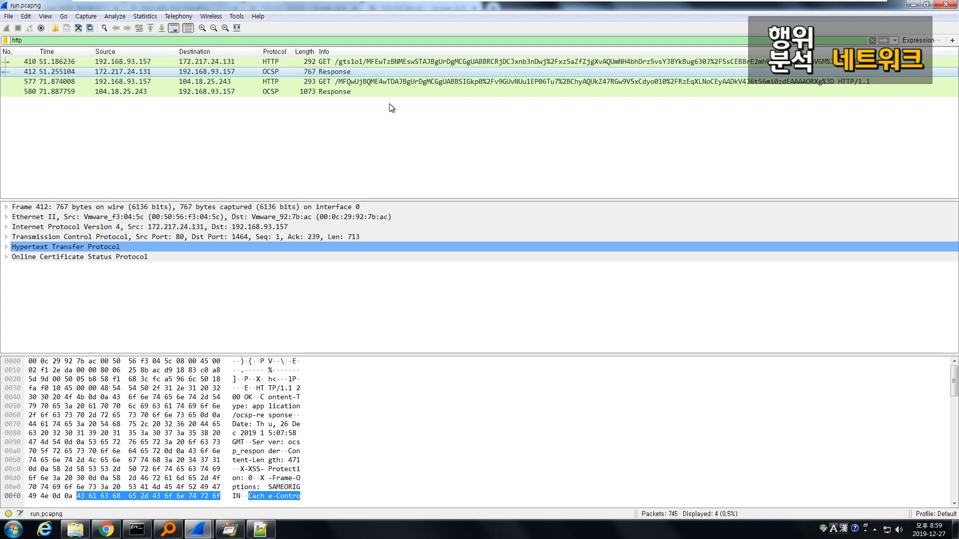
Select the OCSP response packet from 104.18.25.243 in the http-filtered list.
{"action": "left_click", "coordinate": [347, 88]}
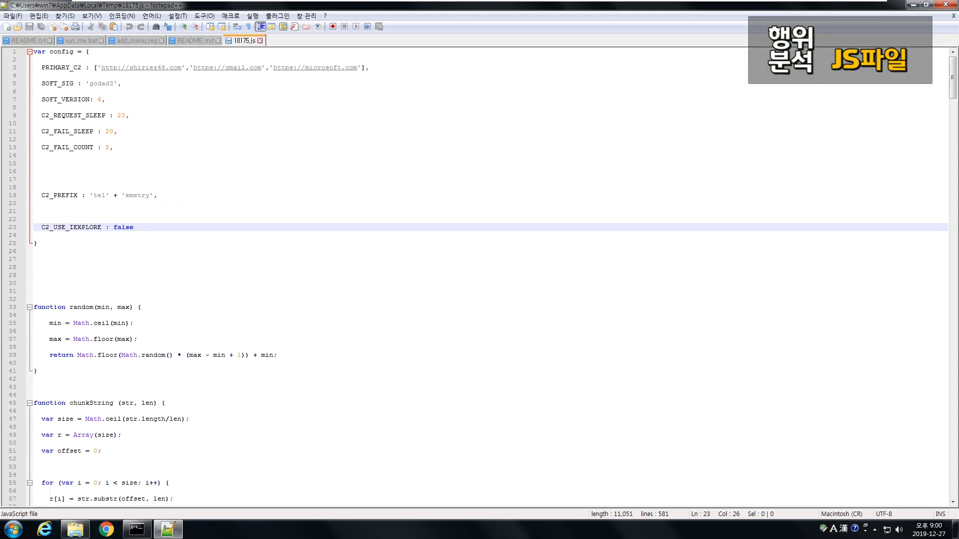
Switch to Notepad++ and remove all empty lines from the 18175.js script.
{"action": "left_click", "coordinate": [34, 259]}
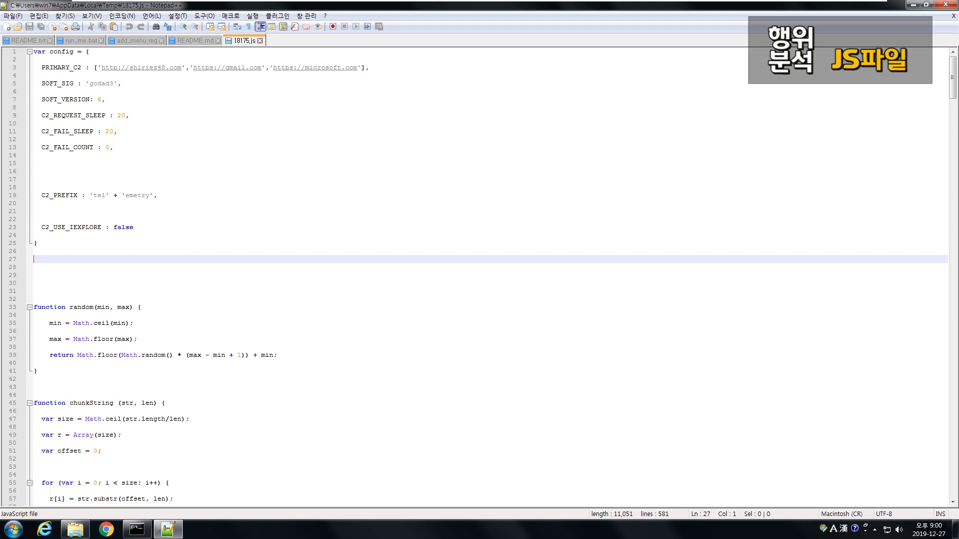
{"action": "left_click", "coordinate": [34, 155]}
{"action": "left_click_drag", "start_coordinate": [117, 155], "coordinate": [117, 203]}
{"action": "left_click", "coordinate": [117, 164]}
{"action": "key", "text": "Up"}
{"action": "key", "text": "Up"}
{"action": "key", "text": "Up"}
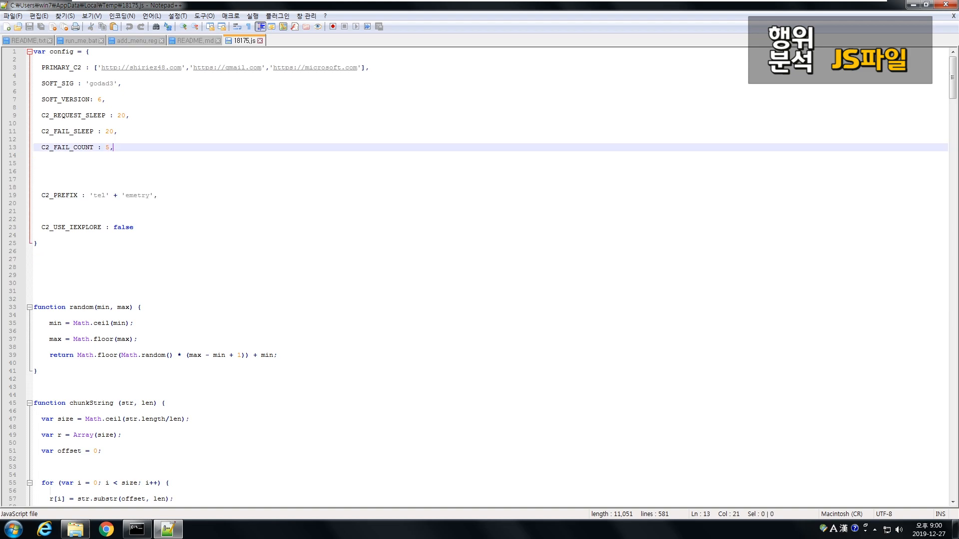
{"action": "left_click", "coordinate": [44, 16]}
{"action": "left_click", "coordinate": [44, 17]}
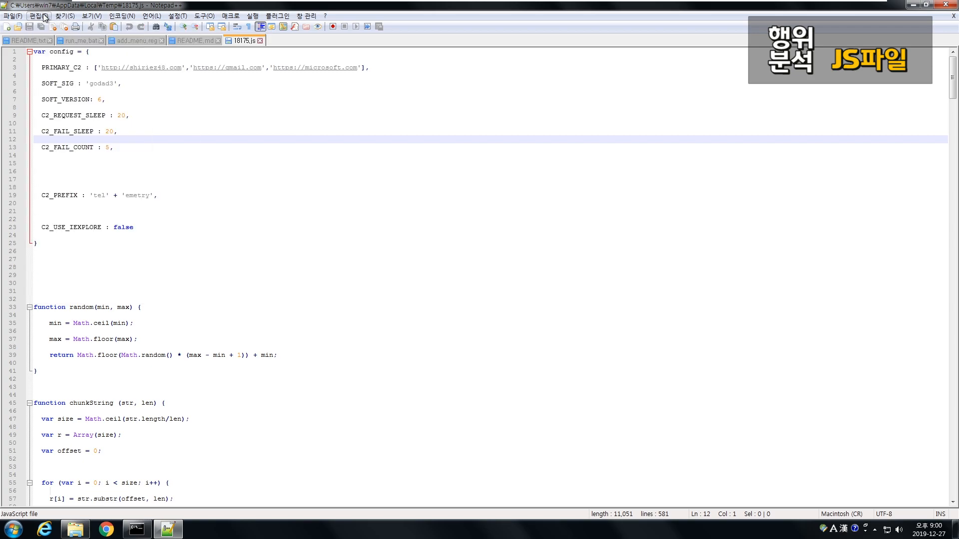
{"action": "left_click", "coordinate": [44, 17]}
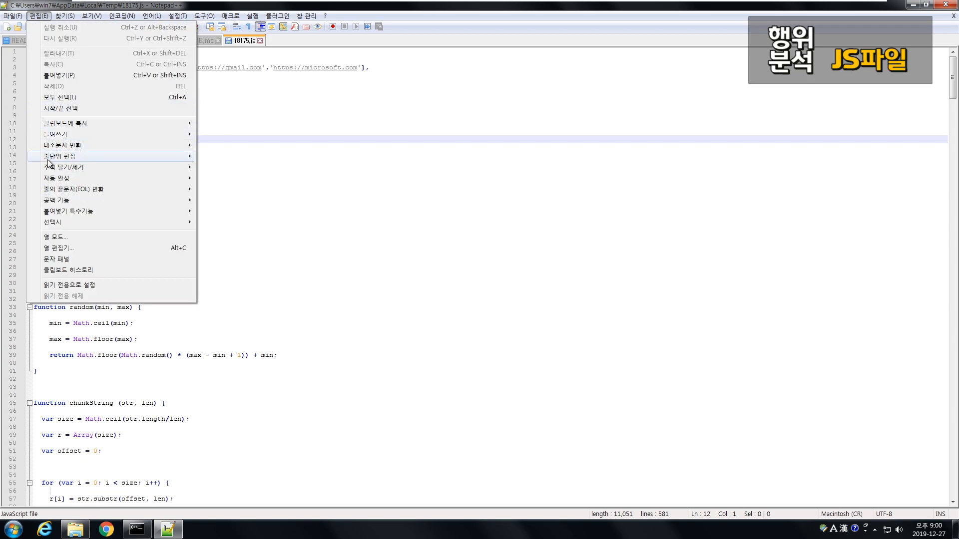
{"action": "mouse_move", "coordinate": [74, 156]}
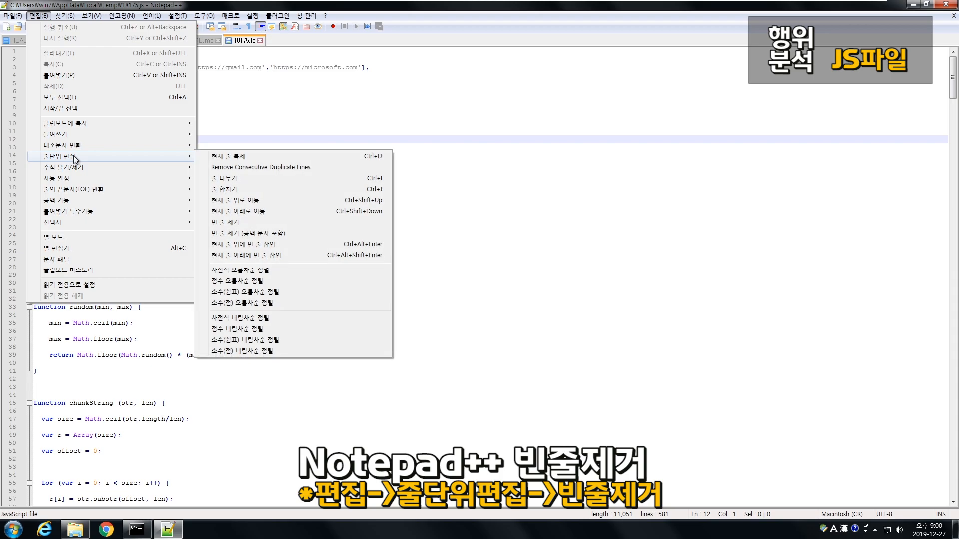
{"action": "left_click", "coordinate": [242, 222]}
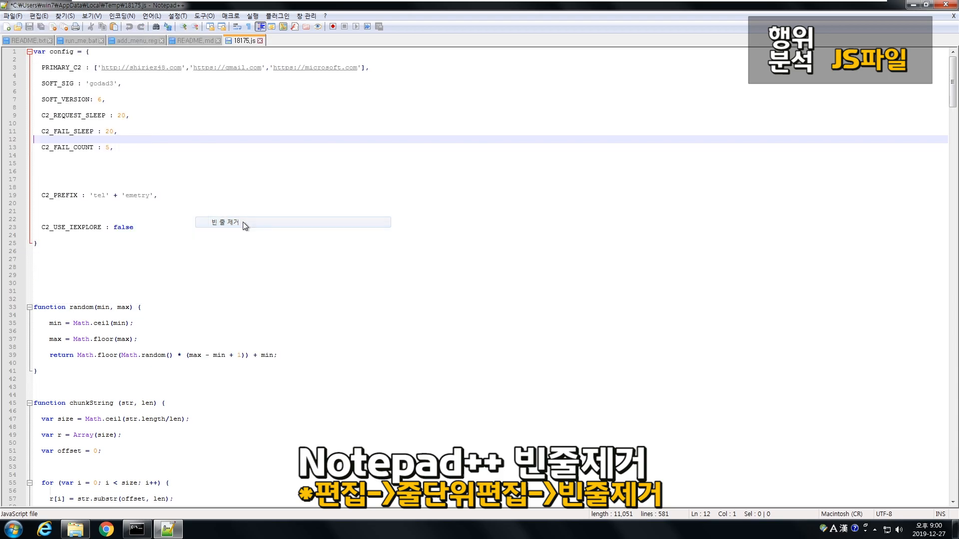
Insert a blank line before the InitialRequest call at the end of the 18175.js script.
{"action": "left_click", "coordinate": [249, 163]}
{"action": "scroll", "coordinate": [250, 164], "scroll_direction": "down", "scroll_amount": 10}
{"action": "scroll", "coordinate": [479, 272], "scroll_direction": "down", "scroll_amount": 15}
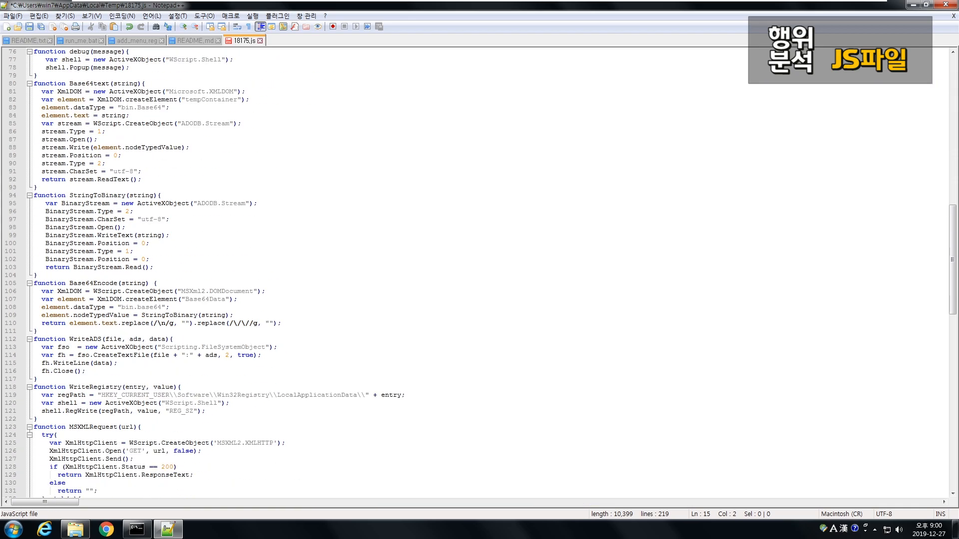
{"action": "scroll", "coordinate": [207, 274], "scroll_direction": "down", "scroll_amount": 20}
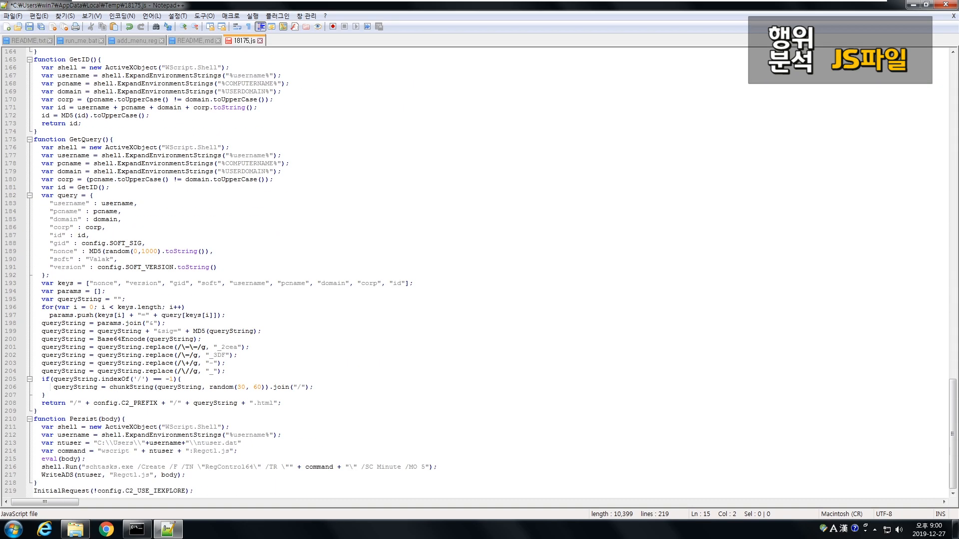
{"action": "double_click", "coordinate": [57, 491]}
{"action": "left_click", "coordinate": [57, 483]}
{"action": "key", "text": "Return"}
{"action": "key", "text": "Down"}
{"action": "key", "text": "End"}
Highlight the InitialRequest occurrences, find the function's definition, and set it off with a blank line above and below.
{"action": "double_click", "coordinate": [69, 491]}
{"action": "scroll", "coordinate": [68, 491], "scroll_direction": "up", "scroll_amount": 3}
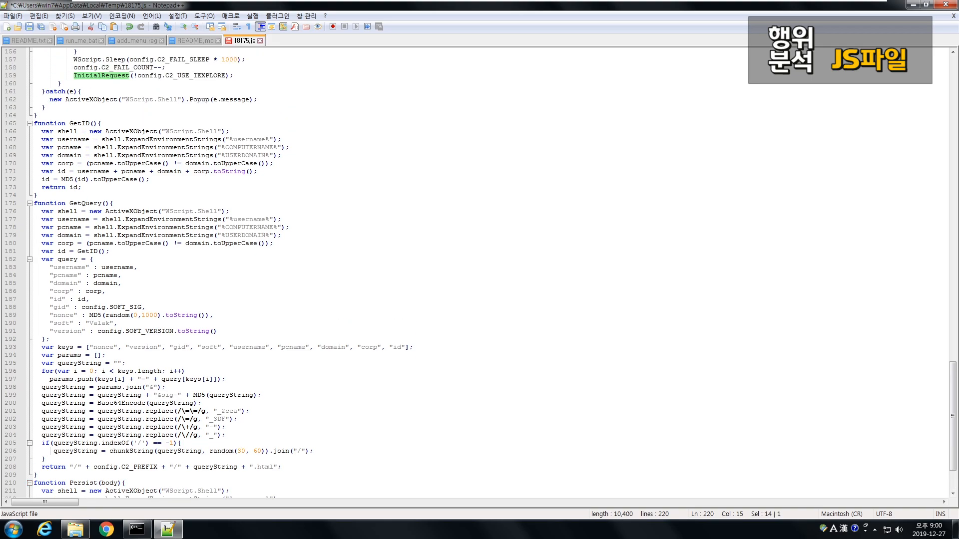
{"action": "scroll", "coordinate": [480, 272], "scroll_direction": "up", "scroll_amount": 3}
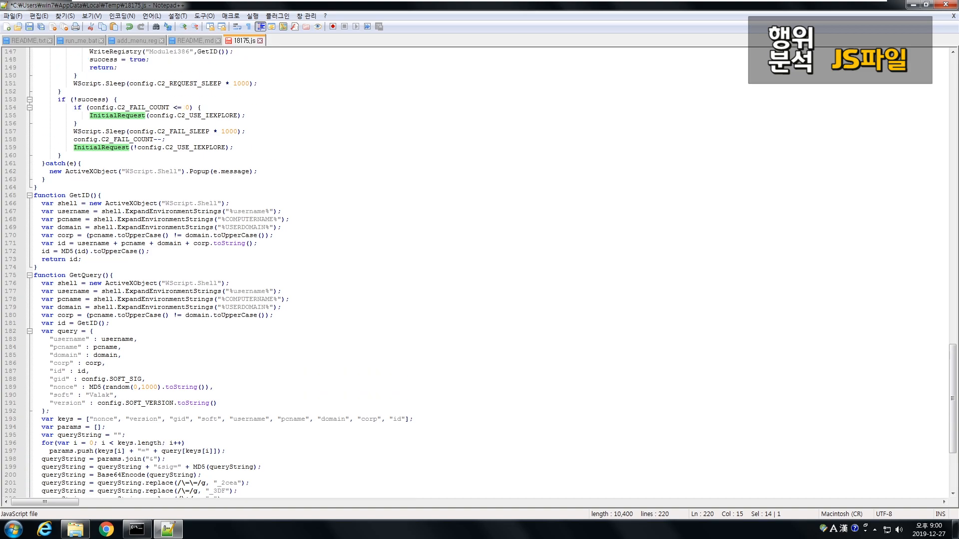
{"action": "scroll", "coordinate": [479, 272], "scroll_direction": "up", "scroll_amount": 5}
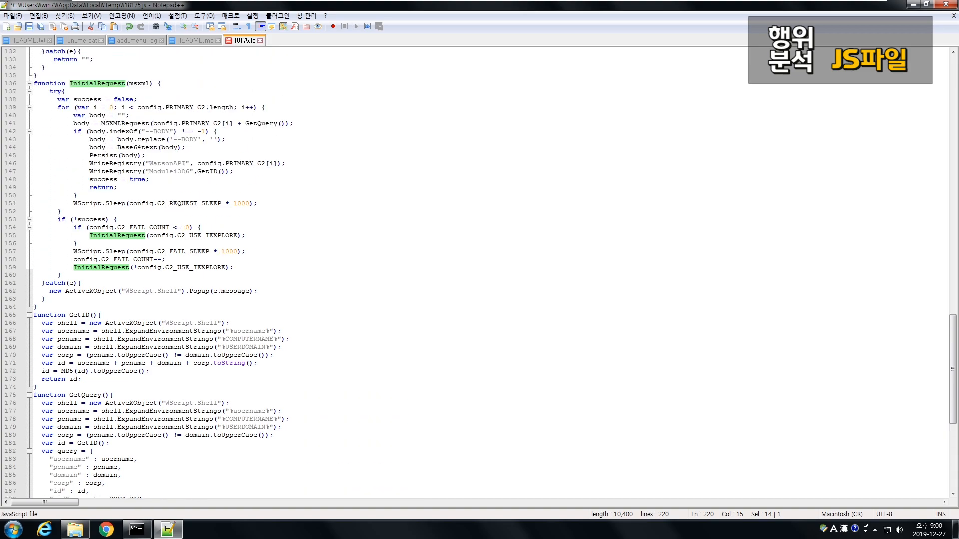
{"action": "left_click", "coordinate": [38, 76]}
{"action": "key", "text": "Return"}
{"action": "left_click", "coordinate": [38, 323]}
{"action": "left_click", "coordinate": [38, 315]}
{"action": "key", "text": "Return"}
{"action": "left_click", "coordinate": [38, 76]}
{"action": "left_click", "coordinate": [38, 84]}
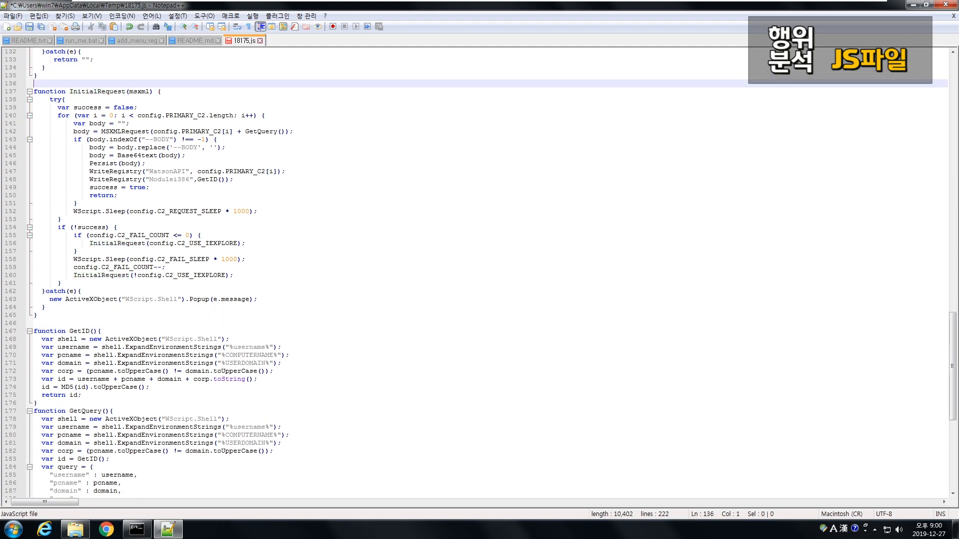
Add the comment "// main function" directly above the InitialRequest function and save the script.
{"action": "key", "text": "Return"}
{"action": "type", "text": "// main function"}
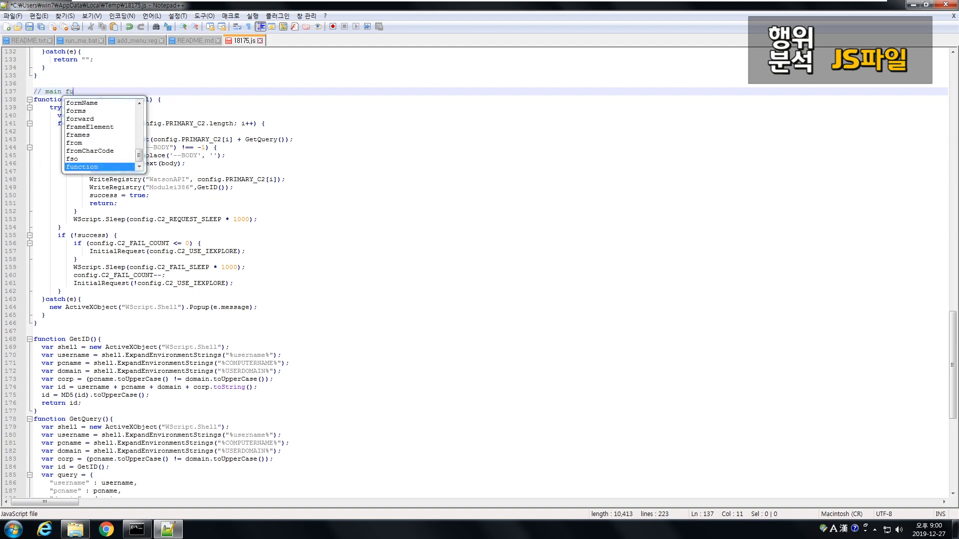
{"action": "key", "text": "Escape"}
{"action": "key", "text": "ctrl+s"}
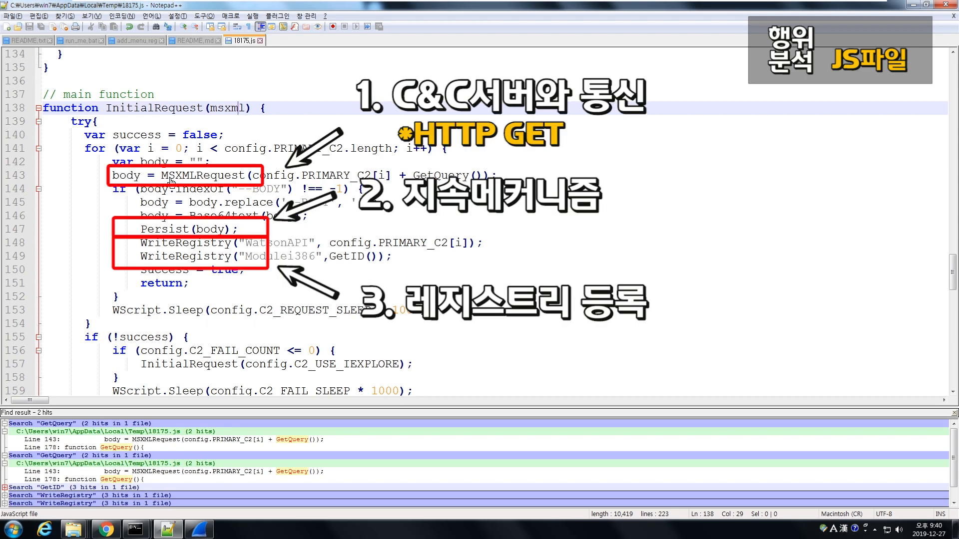
Highlight the MSXMLRequest, Persist and WriteRegistry calls in turn inside the InitialRequest function.
{"action": "double_click", "coordinate": [190, 177]}
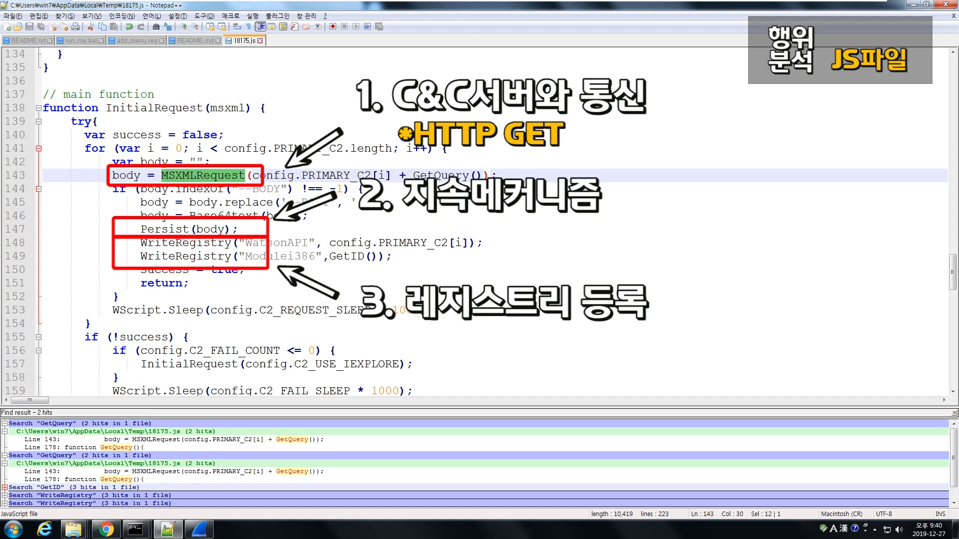
{"action": "double_click", "coordinate": [165, 230]}
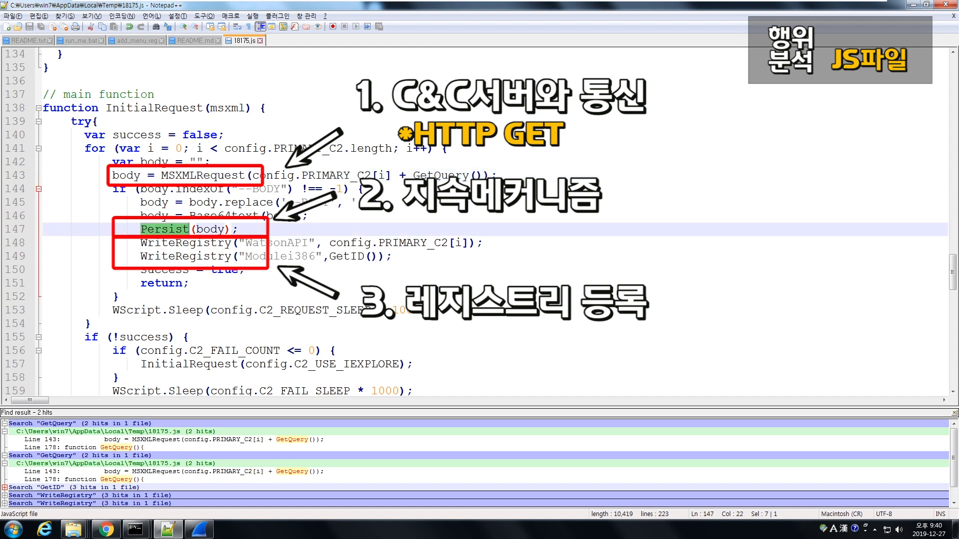
{"action": "double_click", "coordinate": [184, 244]}
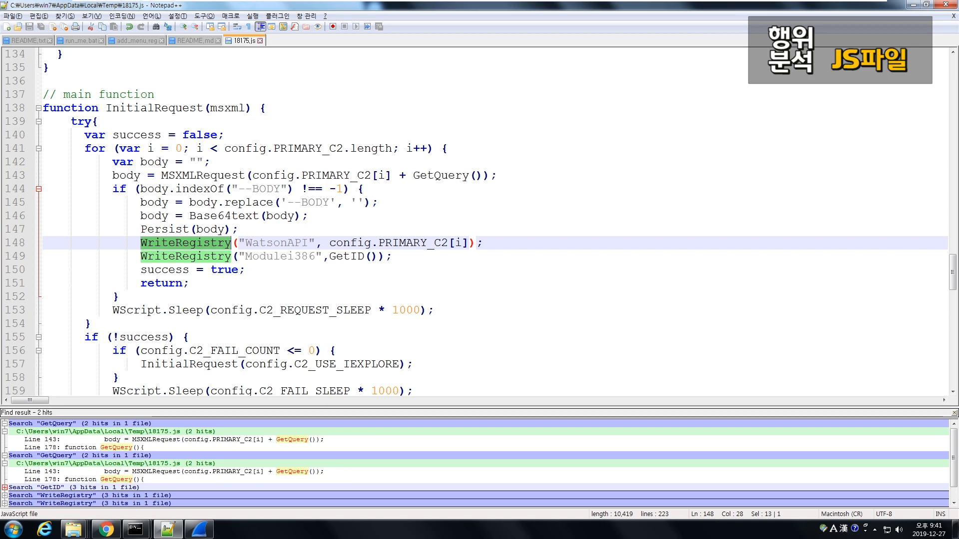
Trace MSXMLRequest from its call to its definition and examine the XmlHttpClient.Open GET line and the url parameter.
{"action": "double_click", "coordinate": [187, 176]}
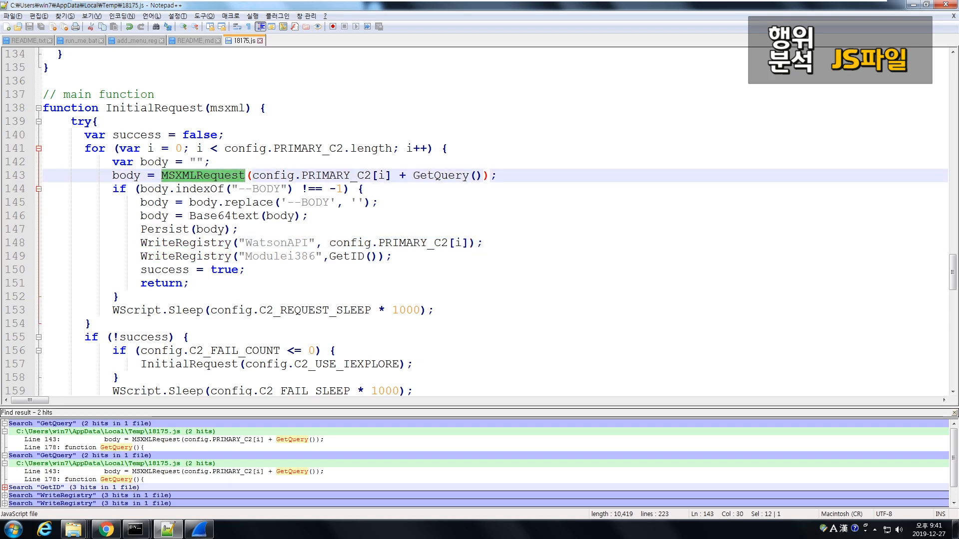
{"action": "scroll", "coordinate": [479, 224], "scroll_direction": "up", "scroll_amount": 2}
{"action": "scroll", "coordinate": [479, 223], "scroll_direction": "down", "scroll_amount": 1}
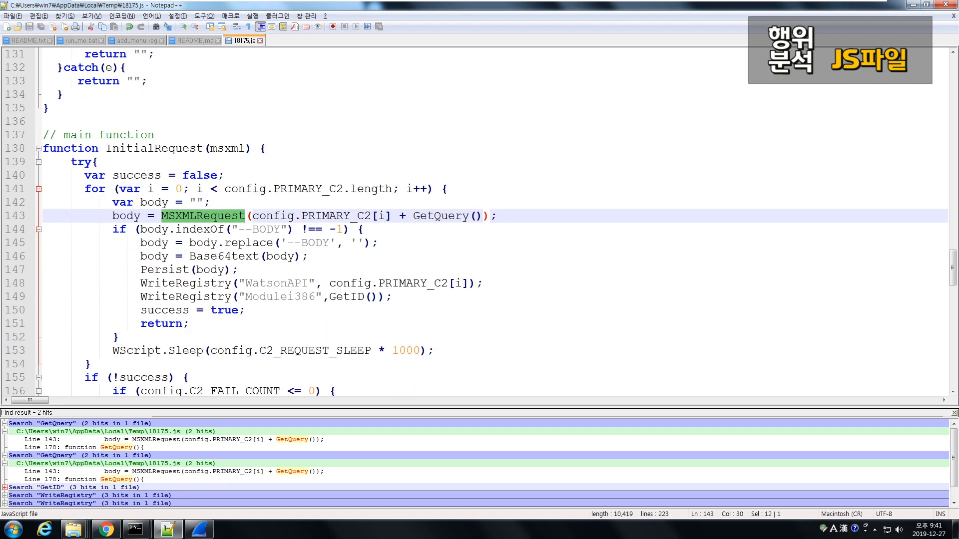
{"action": "scroll", "coordinate": [479, 224], "scroll_direction": "up", "scroll_amount": 4}
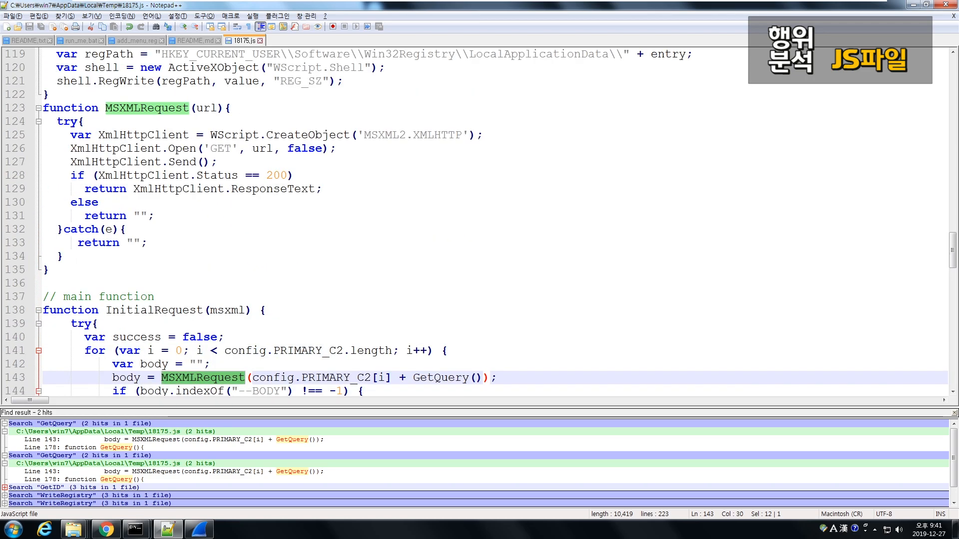
{"action": "left_click_drag", "start_coordinate": [70, 148], "coordinate": [336, 148]}
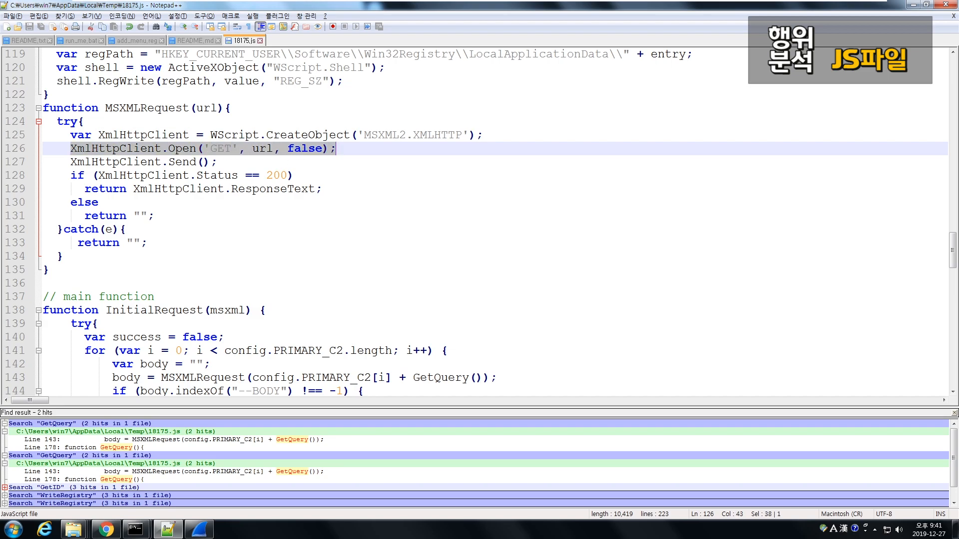
{"action": "double_click", "coordinate": [207, 109]}
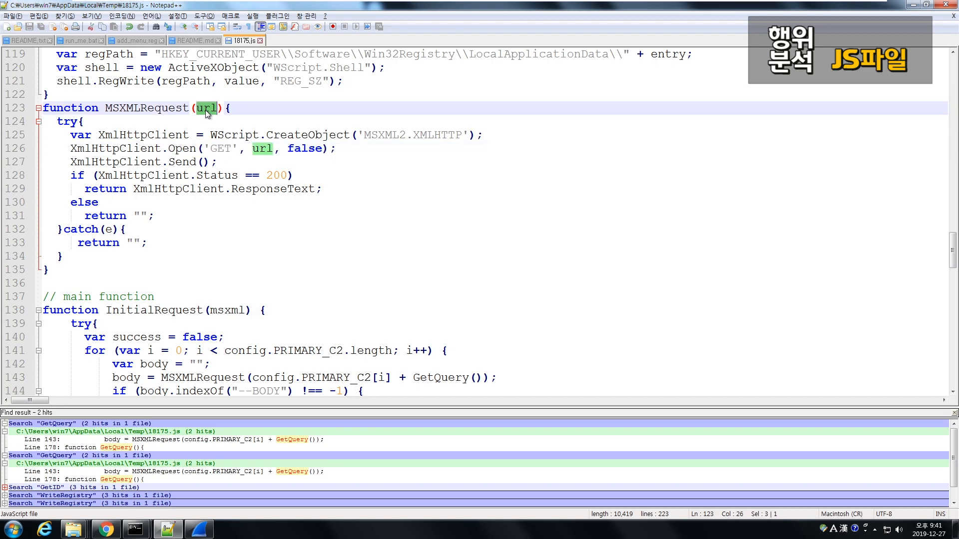
Examine the config.PRIMARY_C2[i] + GetQuery() argument of the MSXMLRequest call, highlighting the whole expression and its config.PRIMARY_C2[i] part.
{"action": "scroll", "coordinate": [479, 223], "scroll_direction": "down", "scroll_amount": 1}
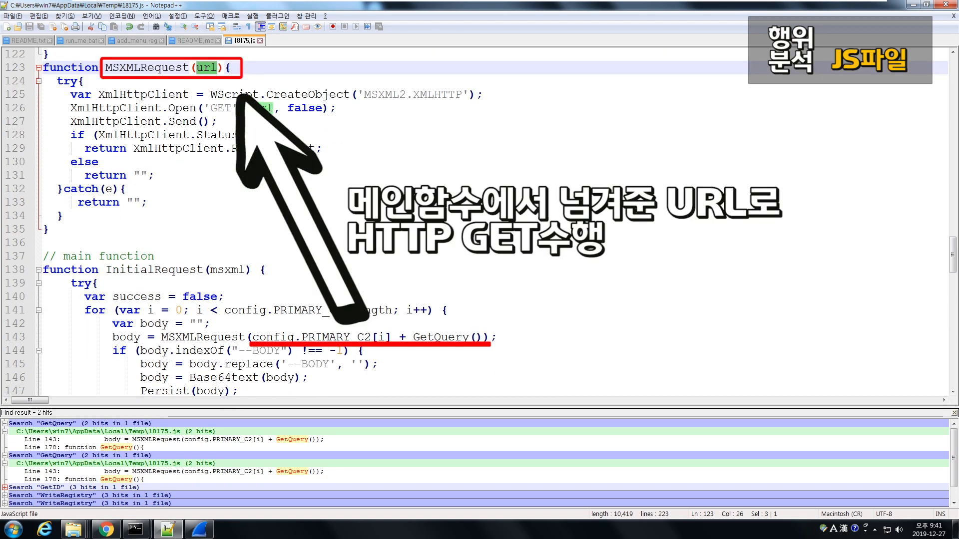
{"action": "double_click", "coordinate": [269, 338]}
{"action": "left_click", "coordinate": [269, 339]}
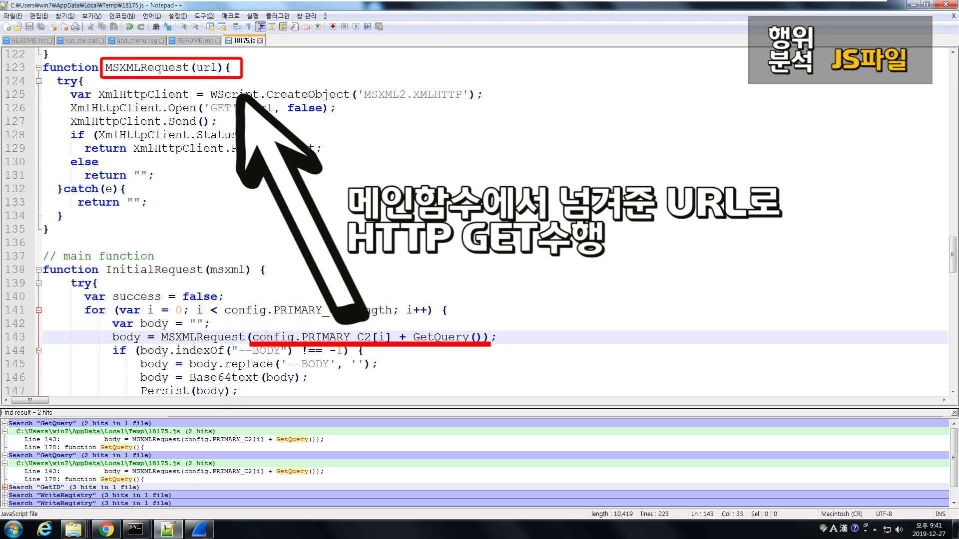
{"action": "left_click", "coordinate": [308, 351]}
{"action": "left_click_drag", "start_coordinate": [252, 337], "coordinate": [483, 337]}
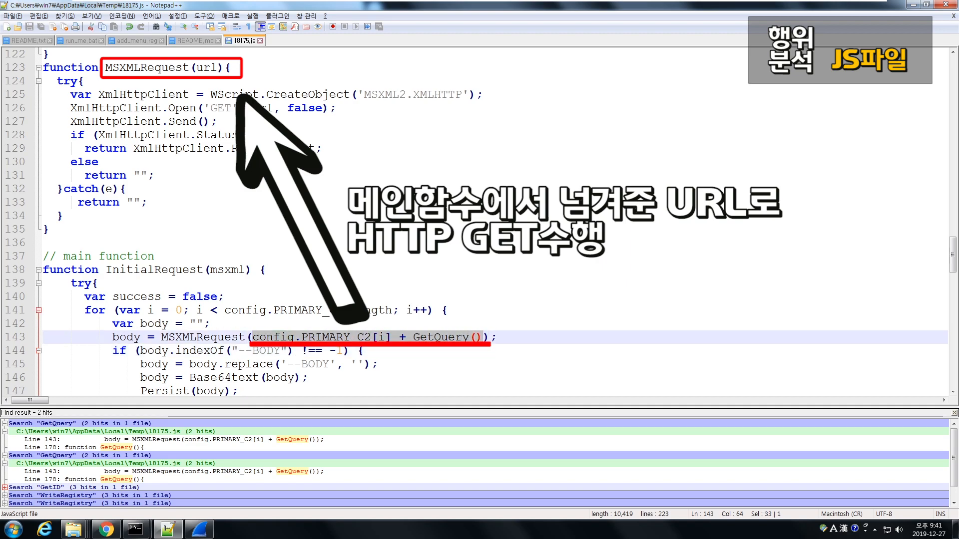
{"action": "left_click", "coordinate": [289, 338]}
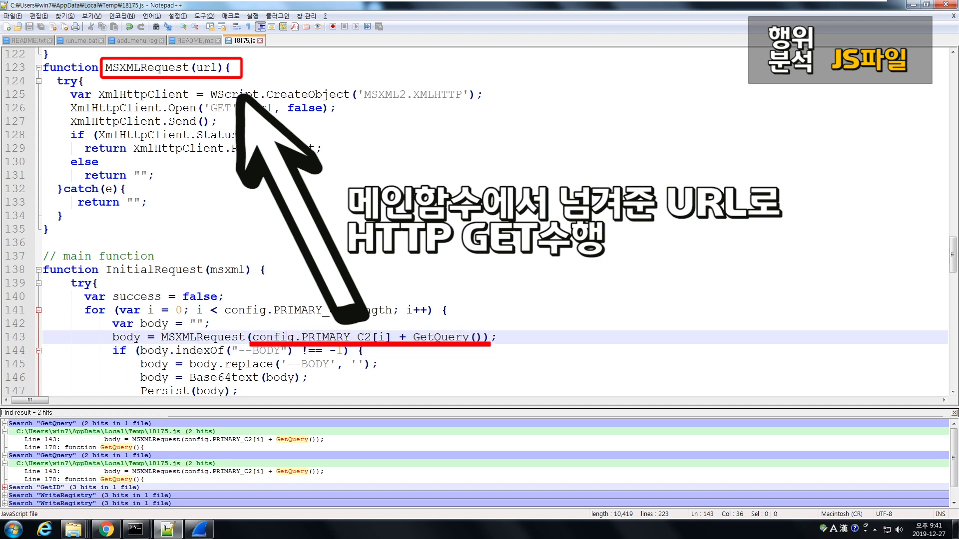
{"action": "left_click_drag", "start_coordinate": [252, 337], "coordinate": [392, 337]}
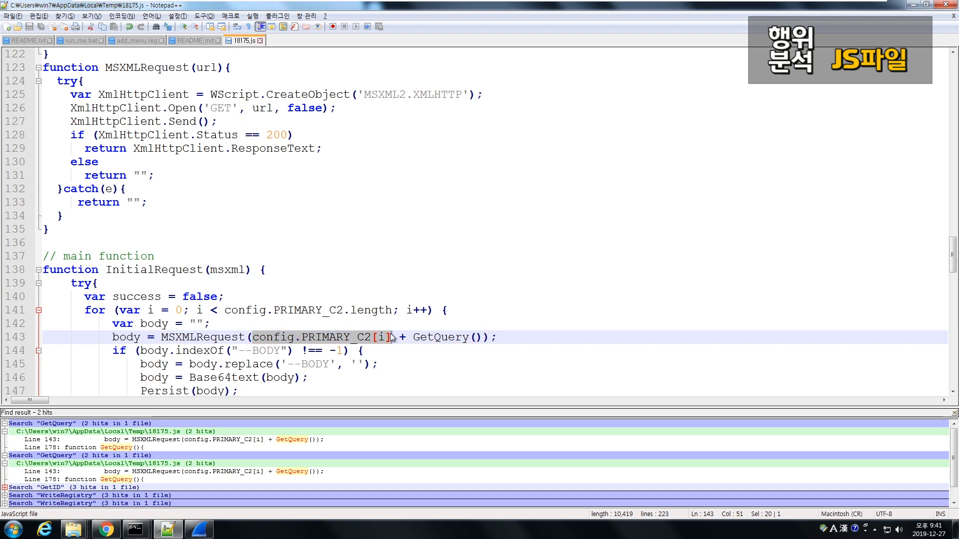
Trace config.PRIMARY_C2 to the config object and highlight its shiriez48.com address and the gmail.com and microsoft.com addresses.
{"action": "double_click", "coordinate": [286, 339]}
{"action": "left_click", "coordinate": [285, 340]}
{"action": "double_click", "coordinate": [334, 339]}
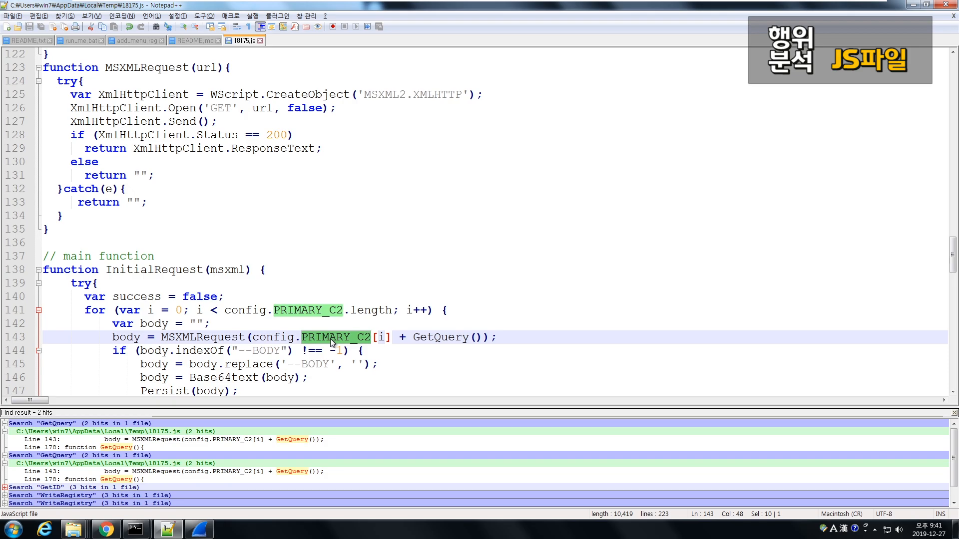
{"action": "left_click", "coordinate": [273, 337]}
{"action": "double_click", "coordinate": [273, 338]}
{"action": "scroll", "coordinate": [273, 338], "scroll_direction": "up", "scroll_amount": 20}
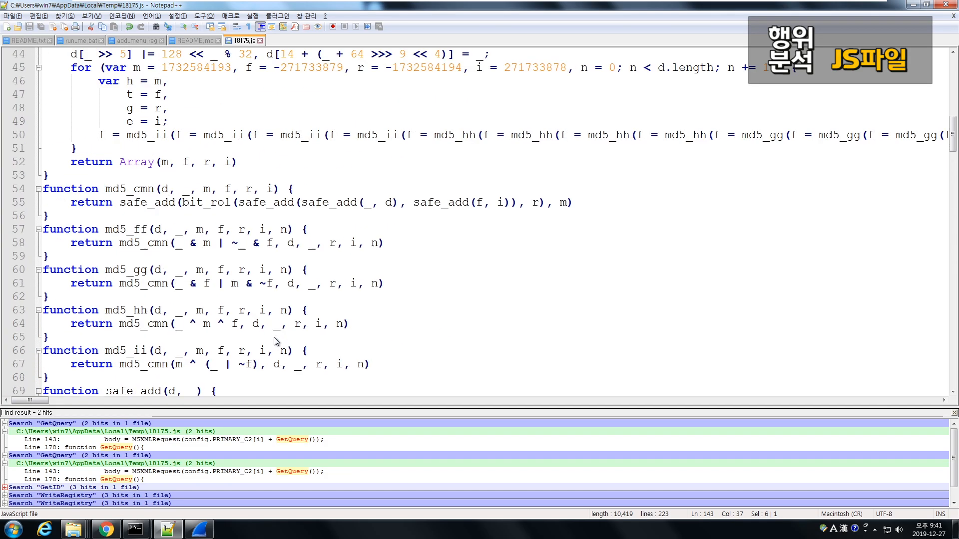
{"action": "left_click_drag", "start_coordinate": [301, 67], "coordinate": [161, 67]}
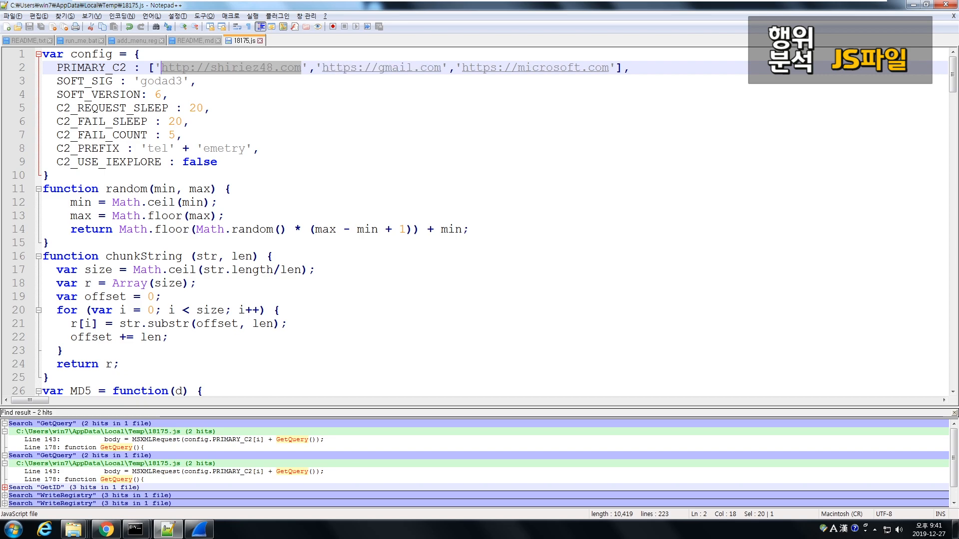
{"action": "left_click_drag", "start_coordinate": [315, 67], "coordinate": [616, 68]}
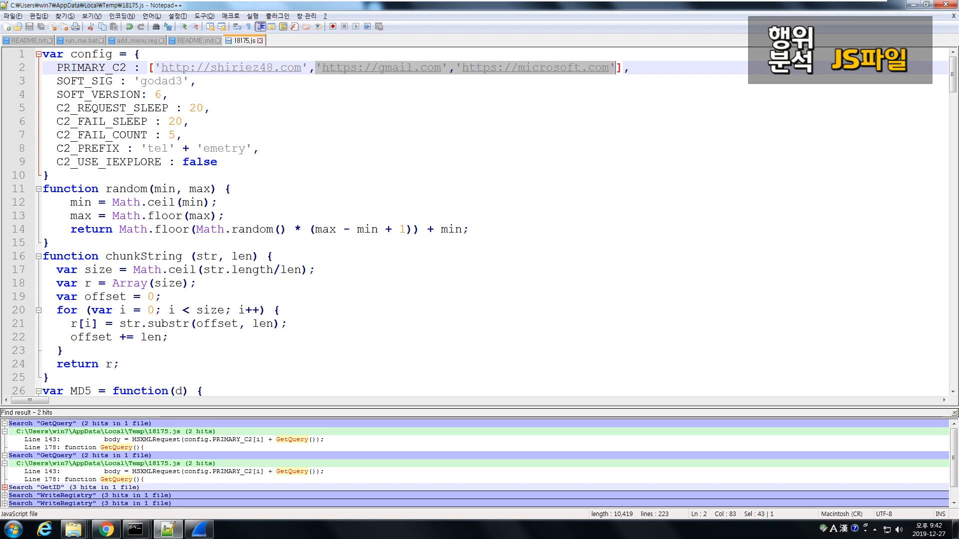
{"action": "left_click", "coordinate": [195, 80]}
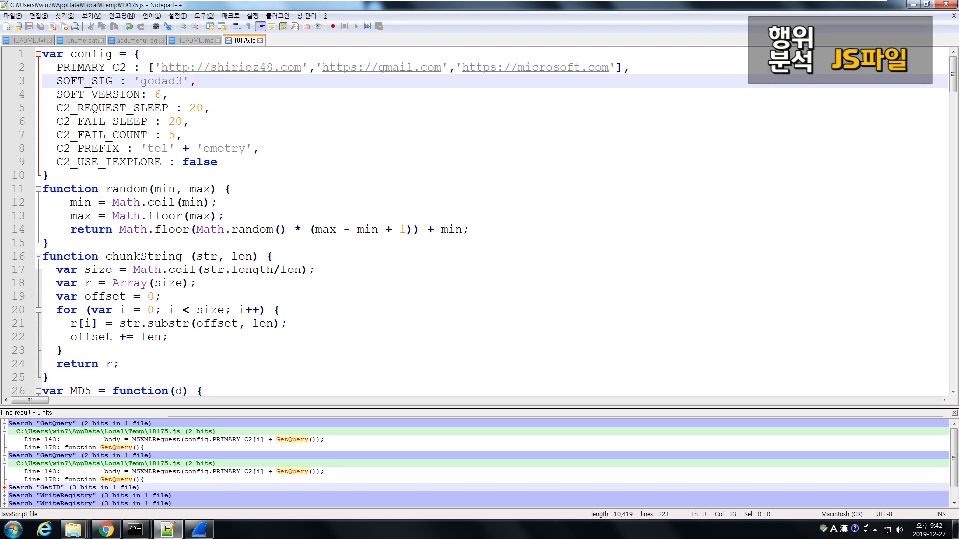
{"action": "left_click_drag", "start_coordinate": [308, 67], "coordinate": [154, 67]}
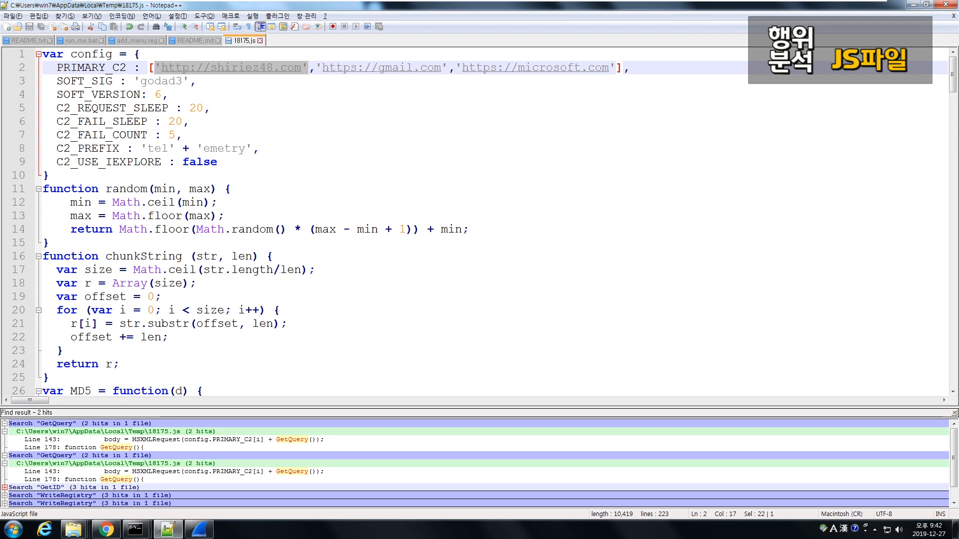
{"action": "left_click_drag", "start_coordinate": [316, 68], "coordinate": [614, 68]}
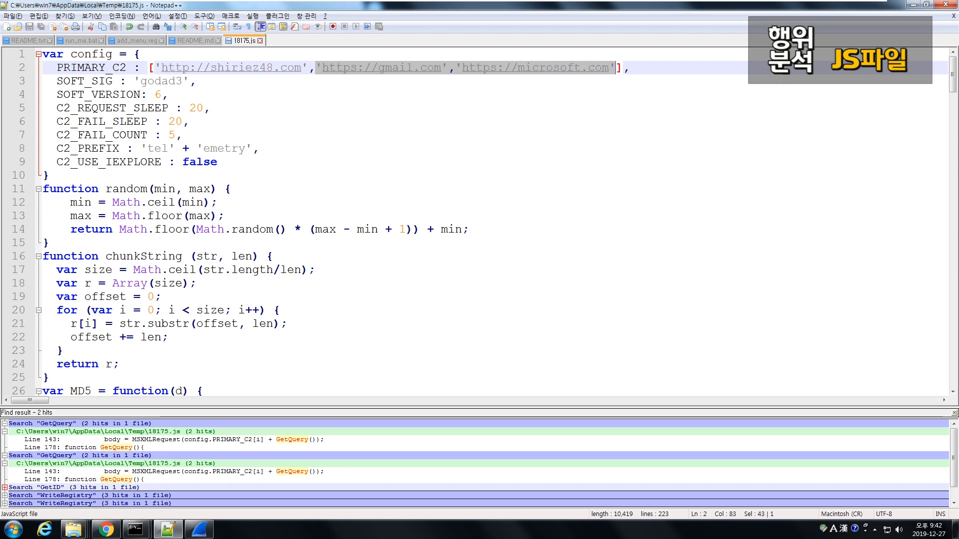
Return to the InitialRequest function and highlight the MSXMLRequest call and its GetQuery argument in turn.
{"action": "scroll", "coordinate": [479, 222], "scroll_direction": "down", "scroll_amount": 19}
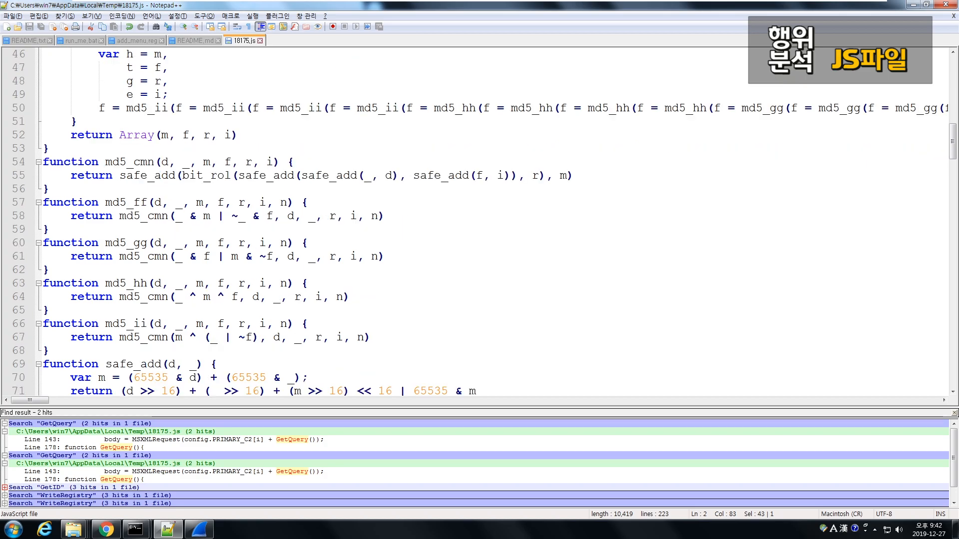
{"action": "scroll", "coordinate": [480, 223], "scroll_direction": "down", "scroll_amount": 19}
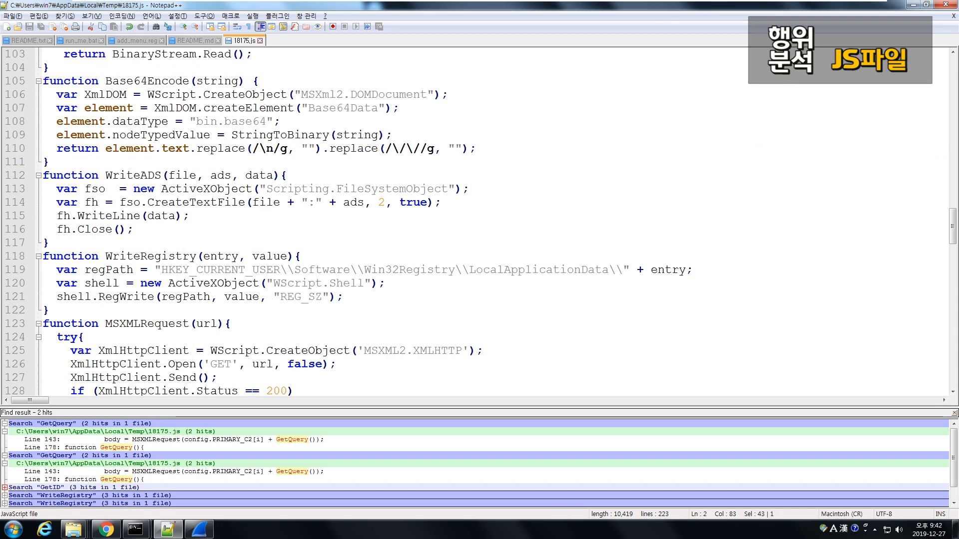
{"action": "scroll", "coordinate": [479, 222], "scroll_direction": "down", "scroll_amount": 6}
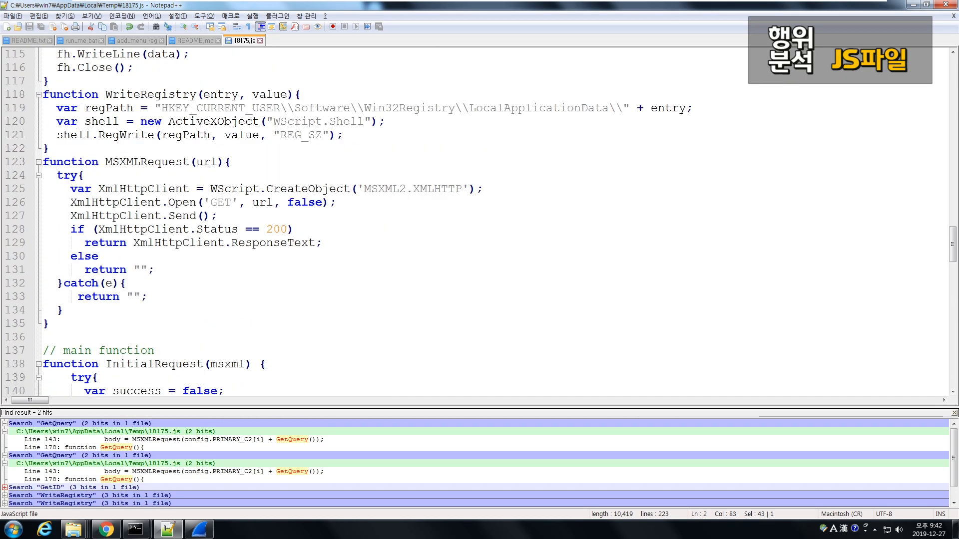
{"action": "double_click", "coordinate": [203, 189]}
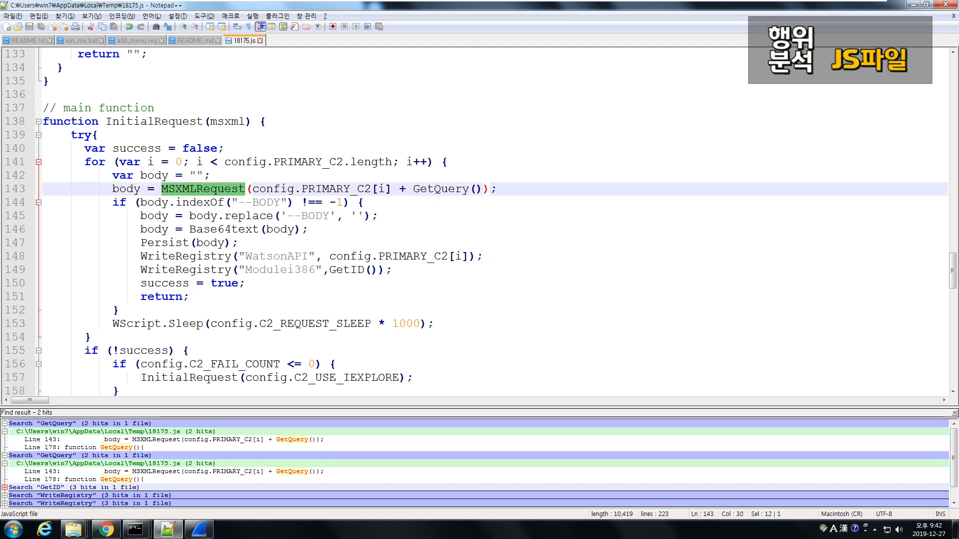
{"action": "mouse_move", "coordinate": [252, 189]}
{"action": "left_mouse_down"}
{"action": "mouse_move", "coordinate": [392, 189]}
{"action": "mouse_move", "coordinate": [252, 189]}
{"action": "left_mouse_up"}
{"action": "left_click", "coordinate": [427, 189]}
{"action": "double_click", "coordinate": [427, 188]}
{"action": "double_click", "coordinate": [431, 189]}
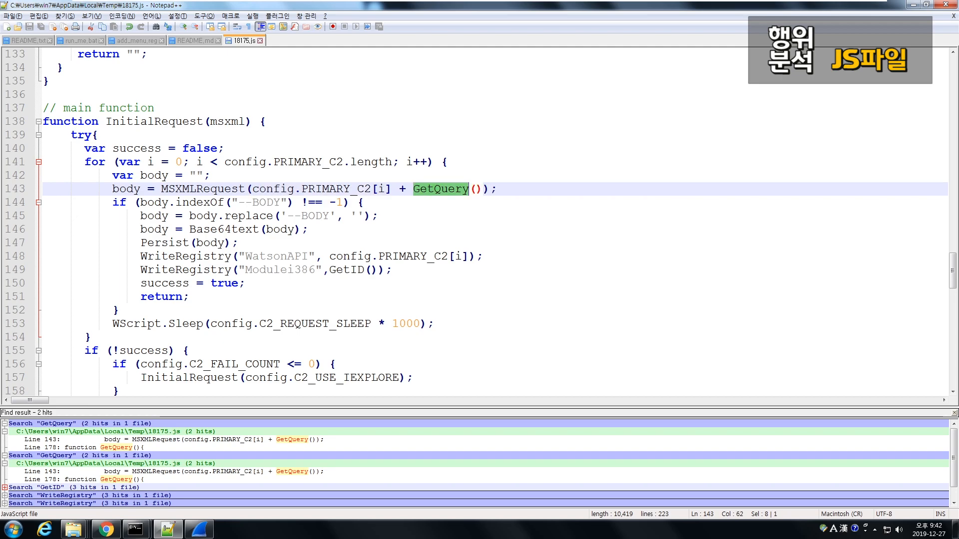
Trace GetQuery to its definition and highlight its information-gathering block from var shell through the query object, plus the %username% variable.
{"action": "scroll", "coordinate": [479, 223], "scroll_direction": "down", "scroll_amount": 7}
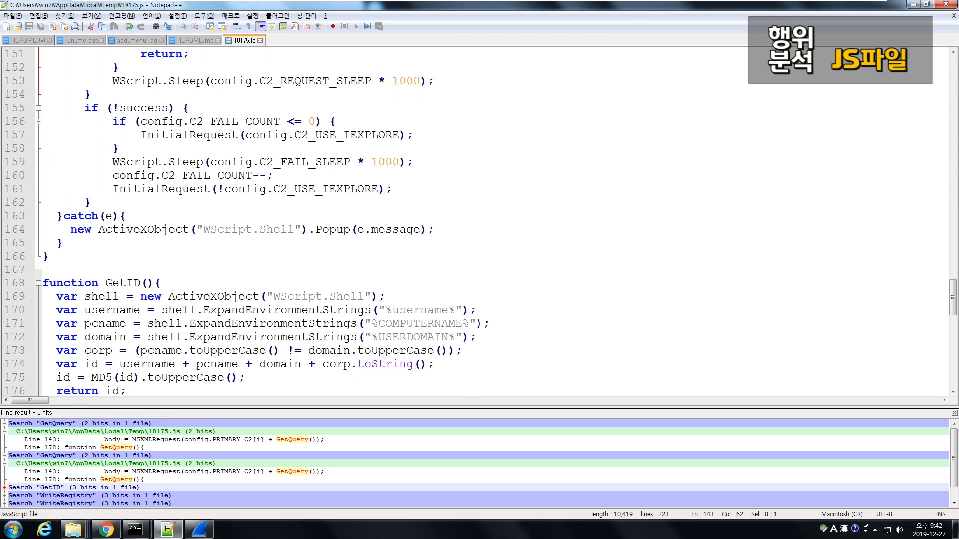
{"action": "scroll", "coordinate": [479, 224], "scroll_direction": "down", "scroll_amount": 7}
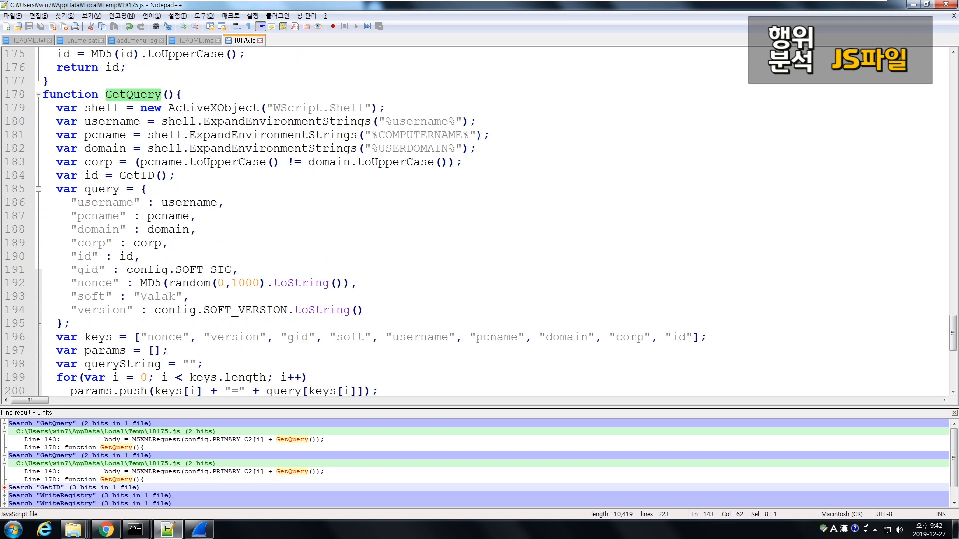
{"action": "scroll", "coordinate": [480, 223], "scroll_direction": "down", "scroll_amount": 1}
{"action": "scroll", "coordinate": [480, 223], "scroll_direction": "down", "scroll_amount": 2}
{"action": "scroll", "coordinate": [479, 223], "scroll_direction": "up", "scroll_amount": 2}
{"action": "scroll", "coordinate": [480, 223], "scroll_direction": "up", "scroll_amount": 1}
{"action": "mouse_move", "coordinate": [45, 107]}
{"action": "left_mouse_down"}
{"action": "mouse_move", "coordinate": [47, 189]}
{"action": "mouse_move", "coordinate": [112, 310]}
{"action": "mouse_move", "coordinate": [69, 324]}
{"action": "left_mouse_up"}
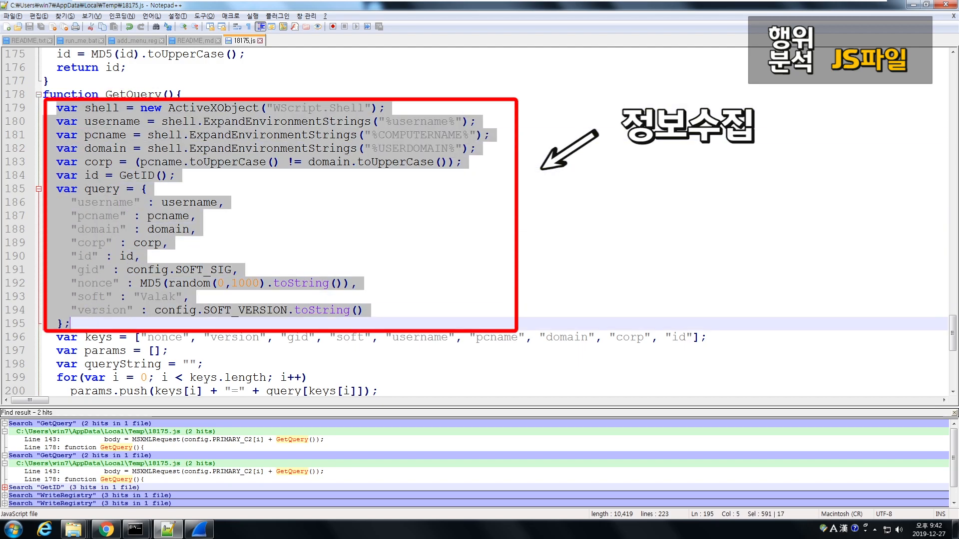
{"action": "left_click", "coordinate": [402, 115]}
{"action": "left_click_drag", "start_coordinate": [385, 121], "coordinate": [448, 121]}
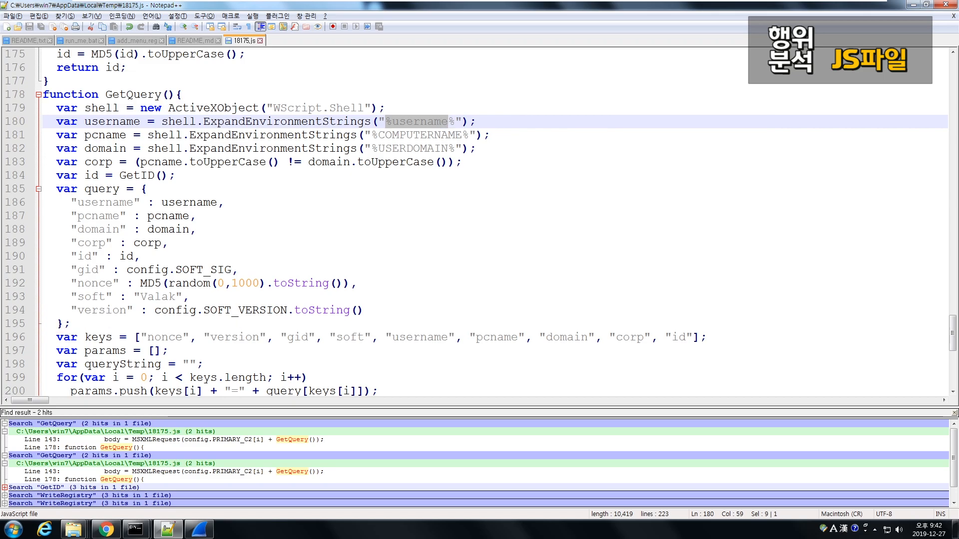
Highlight the GetID function name to find its use in GetQuery, and reselect GetQuery's block from var shell through the query object.
{"action": "scroll", "coordinate": [448, 121], "scroll_direction": "up", "scroll_amount": 4}
{"action": "scroll", "coordinate": [479, 223], "scroll_direction": "down", "scroll_amount": 2}
{"action": "scroll", "coordinate": [479, 223], "scroll_direction": "up", "scroll_amount": 1}
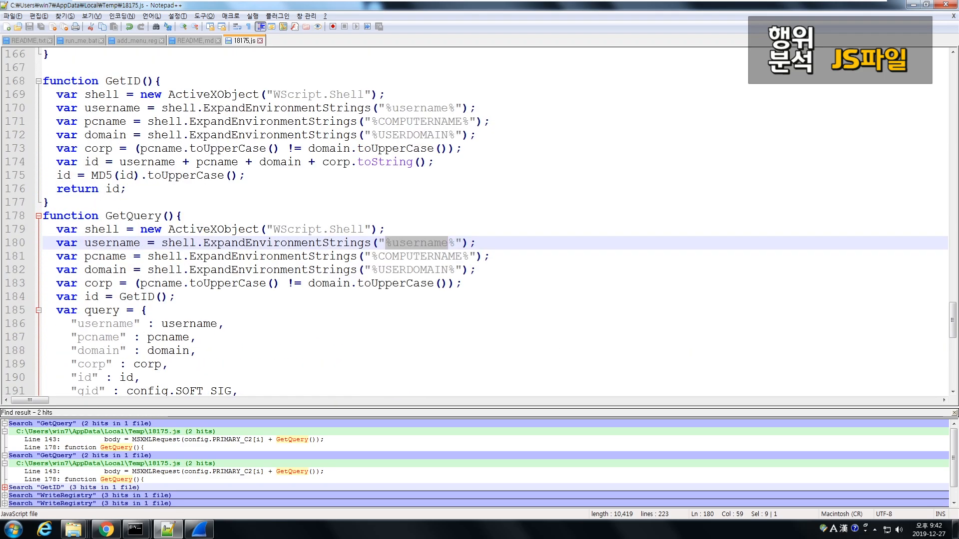
{"action": "double_click", "coordinate": [125, 81]}
{"action": "scroll", "coordinate": [479, 223], "scroll_direction": "down", "scroll_amount": 2}
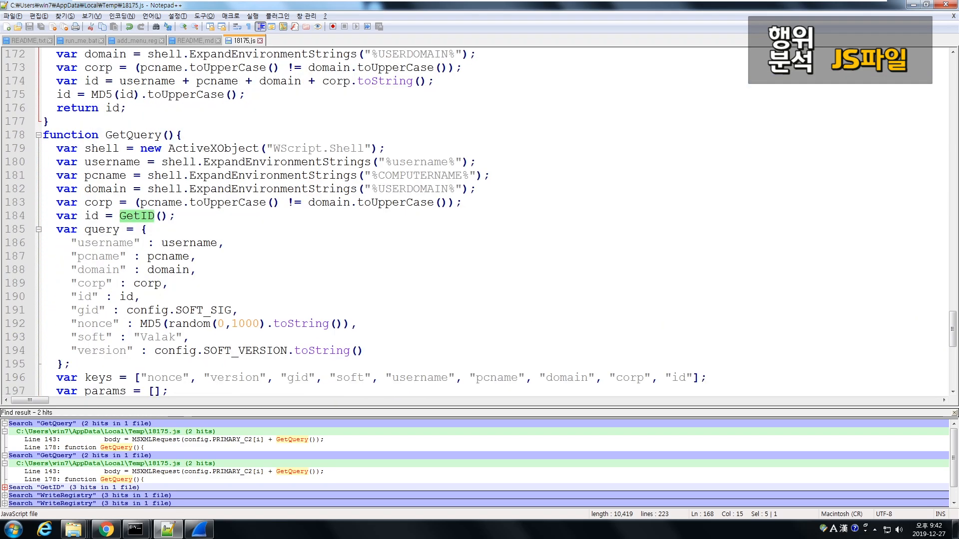
{"action": "scroll", "coordinate": [123, 270], "scroll_direction": "down", "scroll_amount": 1}
{"action": "left_click_drag", "start_coordinate": [57, 148], "coordinate": [71, 323]}
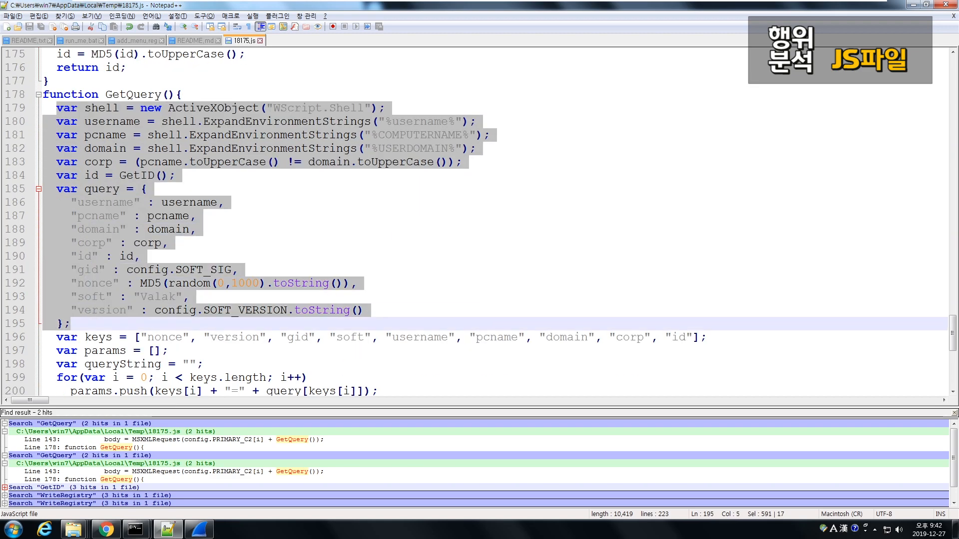
Highlight the query variable and examine its fields from "username" through "version".
{"action": "left_click", "coordinate": [270, 177]}
{"action": "double_click", "coordinate": [102, 188]}
{"action": "scroll", "coordinate": [480, 222], "scroll_direction": "down", "scroll_amount": 2}
{"action": "left_click_drag", "start_coordinate": [71, 121], "coordinate": [364, 229]}
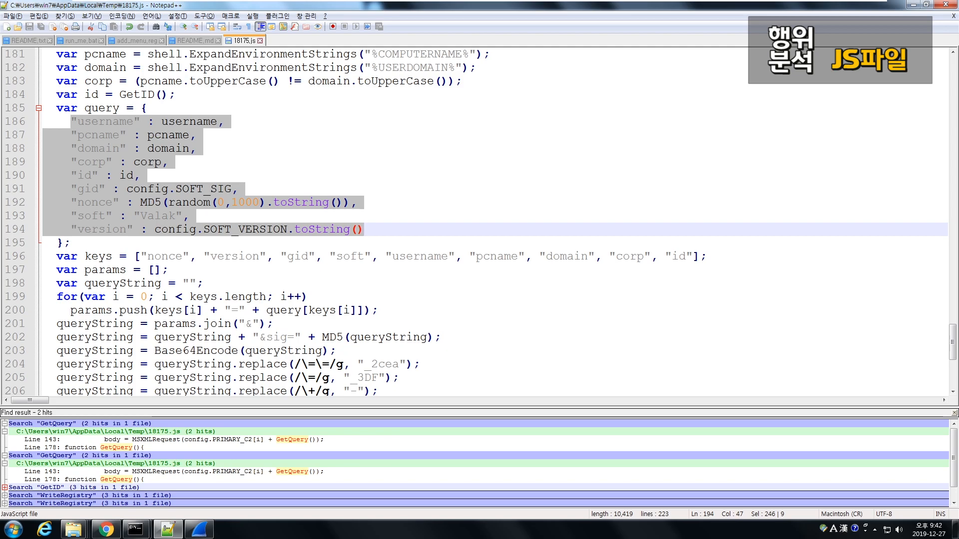
{"action": "left_click", "coordinate": [260, 139]}
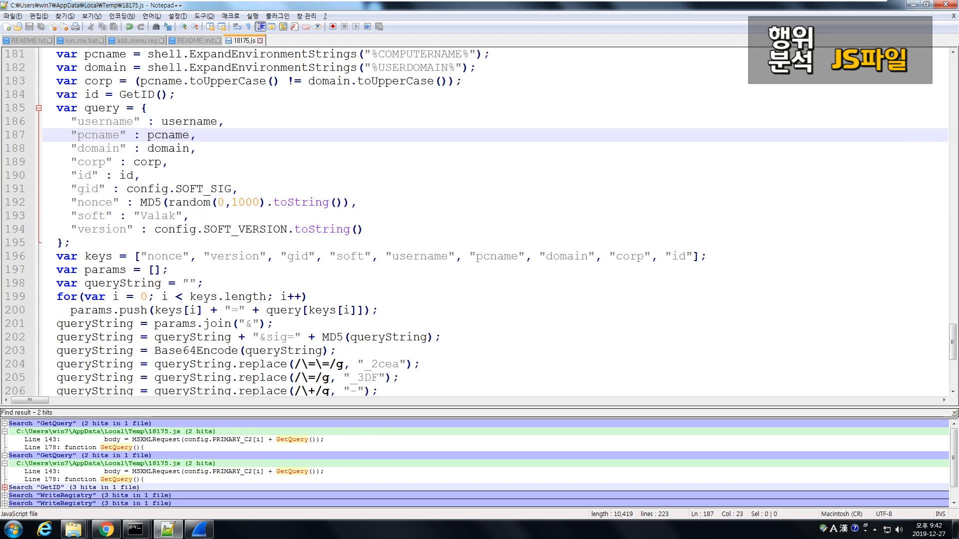
Examine how GetQuery builds queryString, highlighting the params.join("&") line and the "&sig=" + MD5(queryString) expression.
{"action": "scroll", "coordinate": [480, 220], "scroll_direction": "down", "scroll_amount": 2}
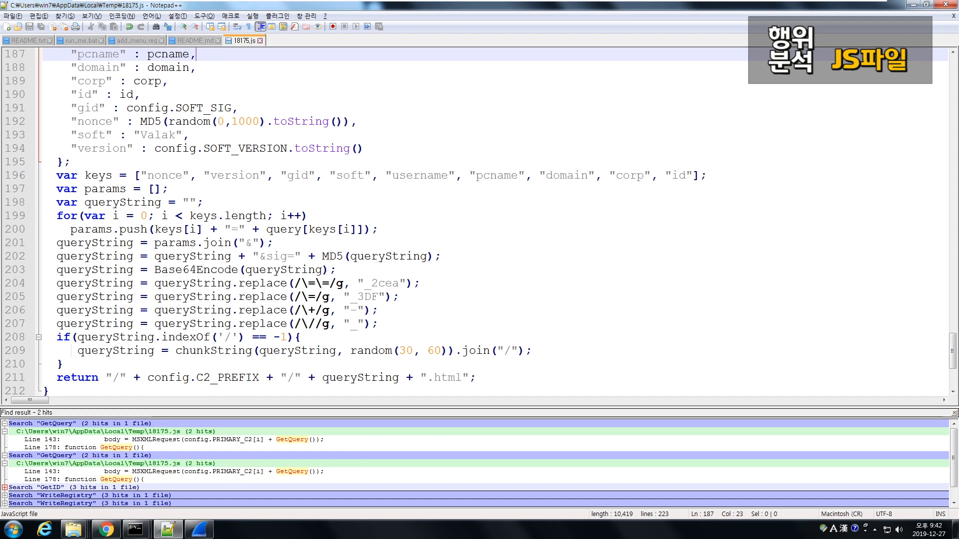
{"action": "left_click_drag", "start_coordinate": [57, 243], "coordinate": [303, 337]}
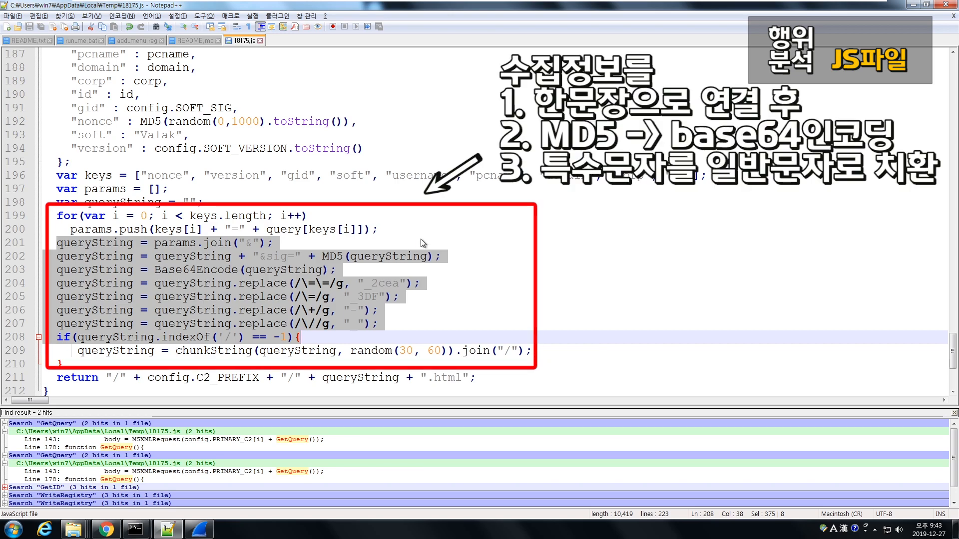
{"action": "left_click", "coordinate": [315, 257]}
{"action": "double_click", "coordinate": [95, 245]}
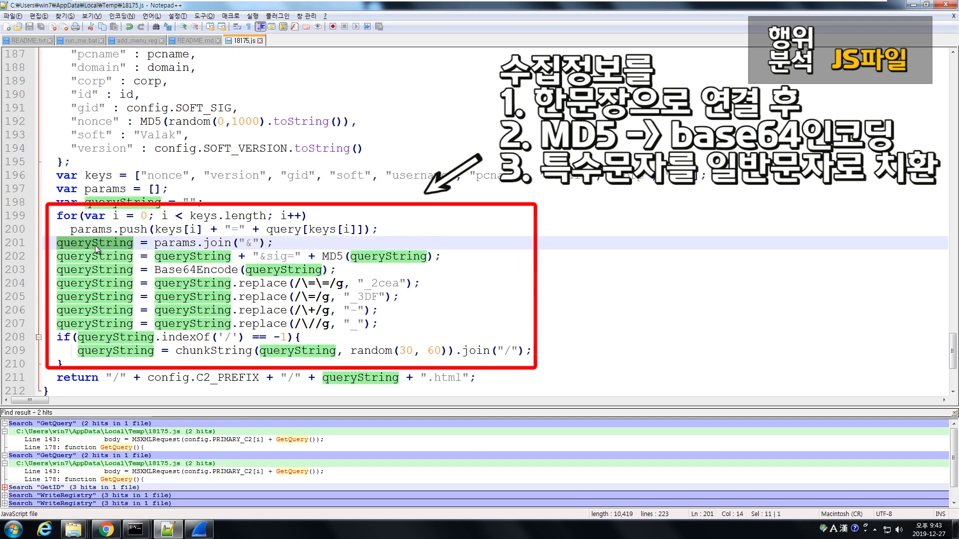
{"action": "left_click_drag", "start_coordinate": [56, 243], "coordinate": [273, 244]}
{"action": "left_click", "coordinate": [210, 256]}
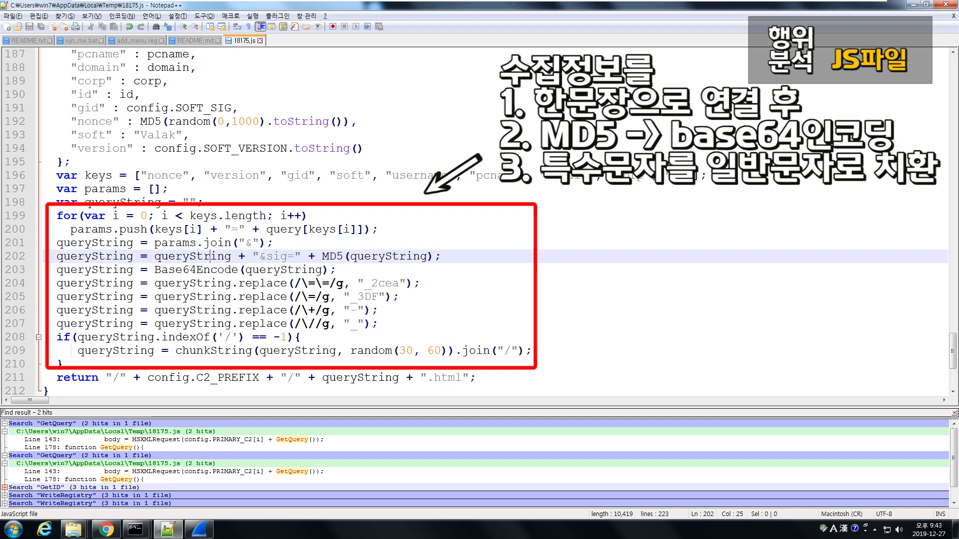
{"action": "left_click", "coordinate": [299, 244]}
{"action": "left_click_drag", "start_coordinate": [444, 260], "coordinate": [155, 259]}
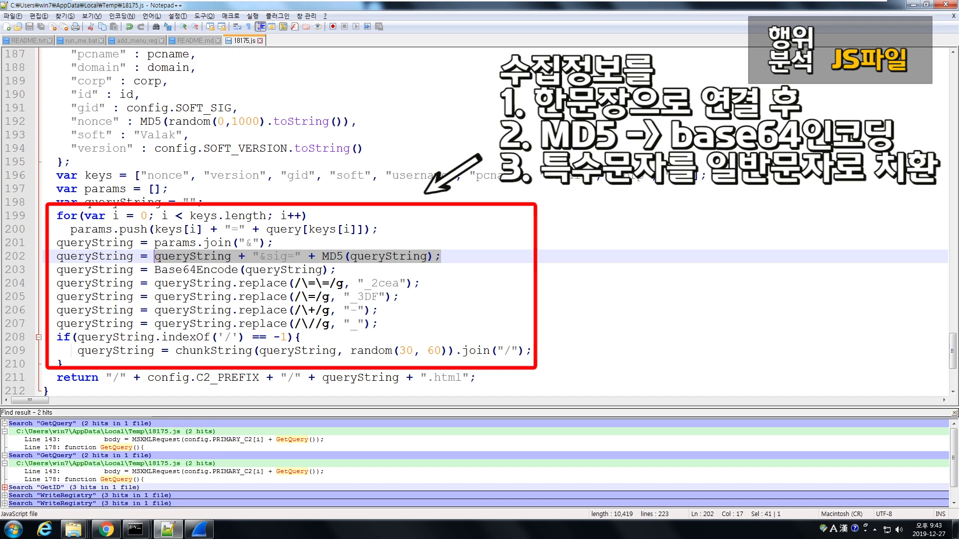
Highlight the Base64Encode call, the four queryString.replace lines and the "_2cea" replacement string.
{"action": "double_click", "coordinate": [174, 269]}
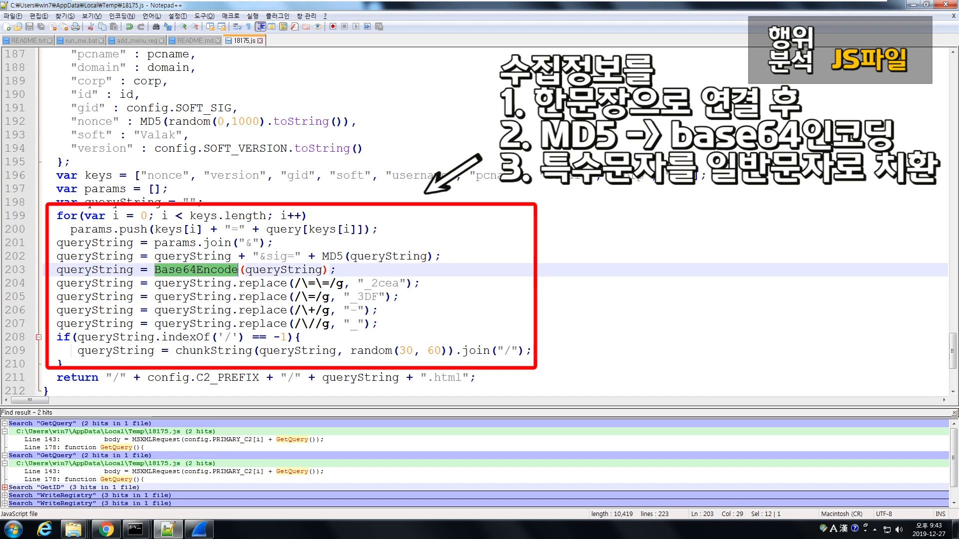
{"action": "left_click_drag", "start_coordinate": [196, 283], "coordinate": [350, 324]}
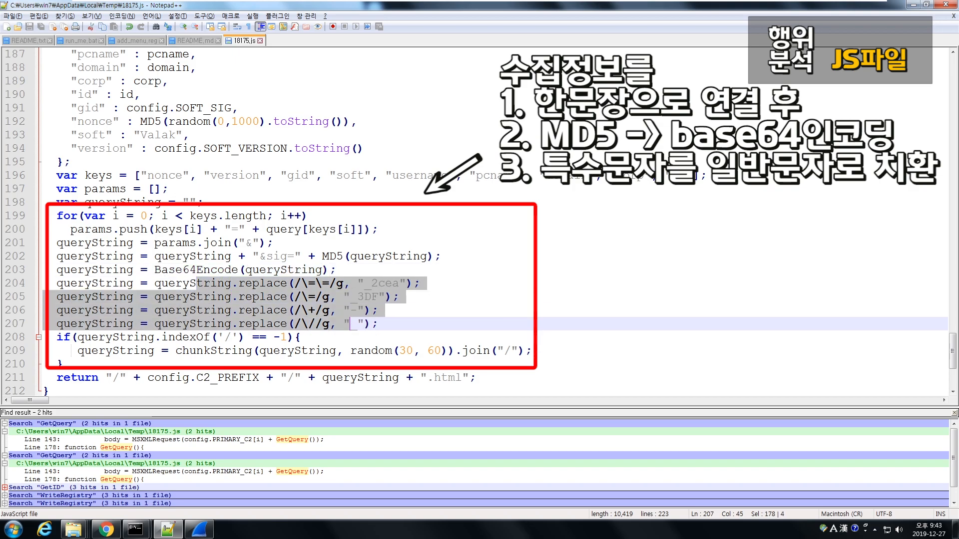
{"action": "left_click", "coordinate": [329, 297]}
{"action": "double_click", "coordinate": [383, 283]}
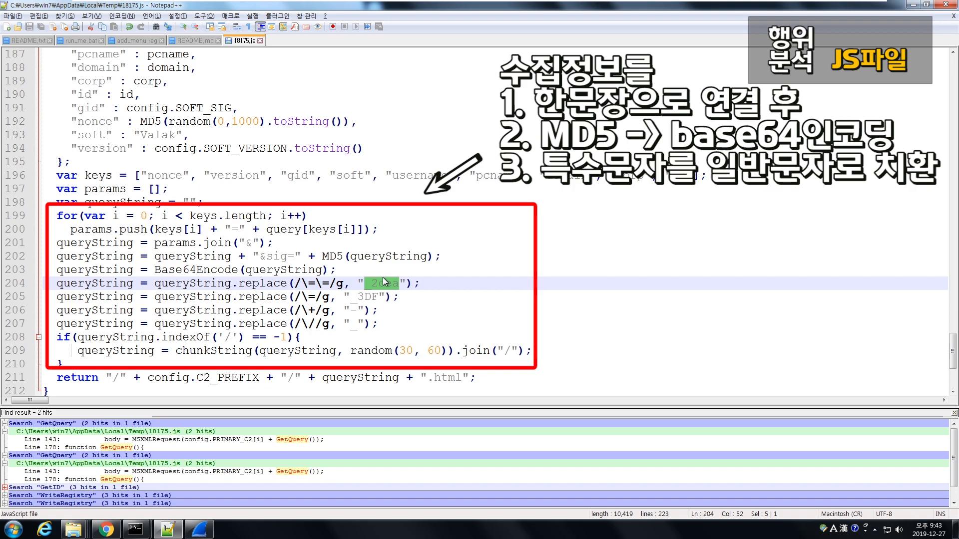
Trace C2_PREFIX from GetQuery's return line to the config object, and highlight the prefix and queryString parts of that return expression.
{"action": "scroll", "coordinate": [385, 283], "scroll_direction": "down", "scroll_amount": 1}
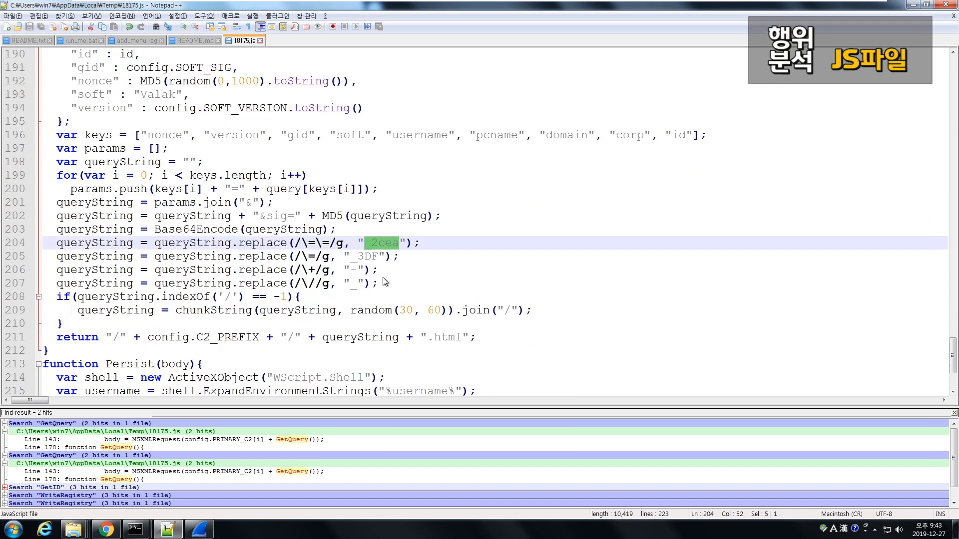
{"action": "double_click", "coordinate": [236, 339]}
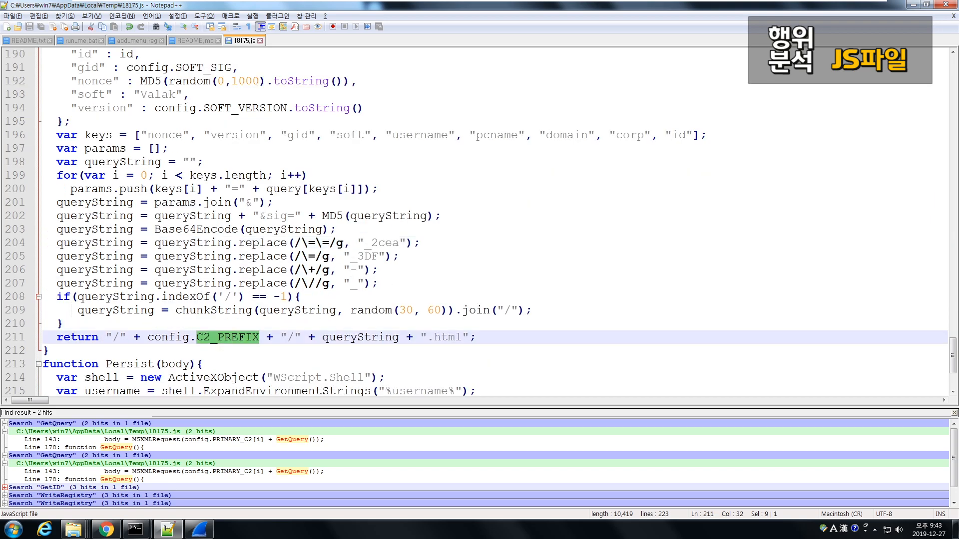
{"action": "left_click_drag", "start_coordinate": [952, 346], "coordinate": [910, 46]}
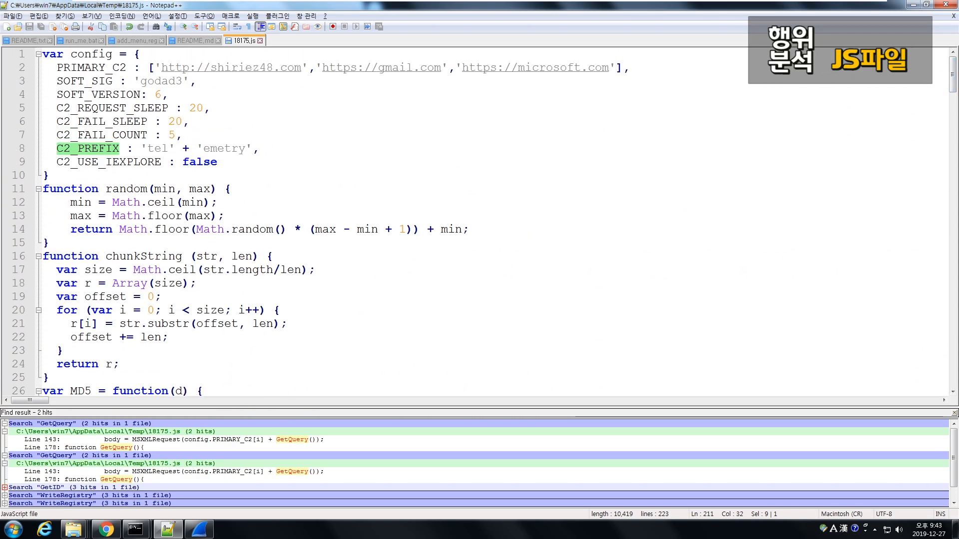
{"action": "left_click_drag", "start_coordinate": [953, 92], "coordinate": [955, 367]}
{"action": "scroll", "coordinate": [955, 367], "scroll_direction": "down", "scroll_amount": 2}
{"action": "left_click_drag", "start_coordinate": [265, 297], "coordinate": [140, 296]}
{"action": "left_click_drag", "start_coordinate": [322, 297], "coordinate": [400, 298]}
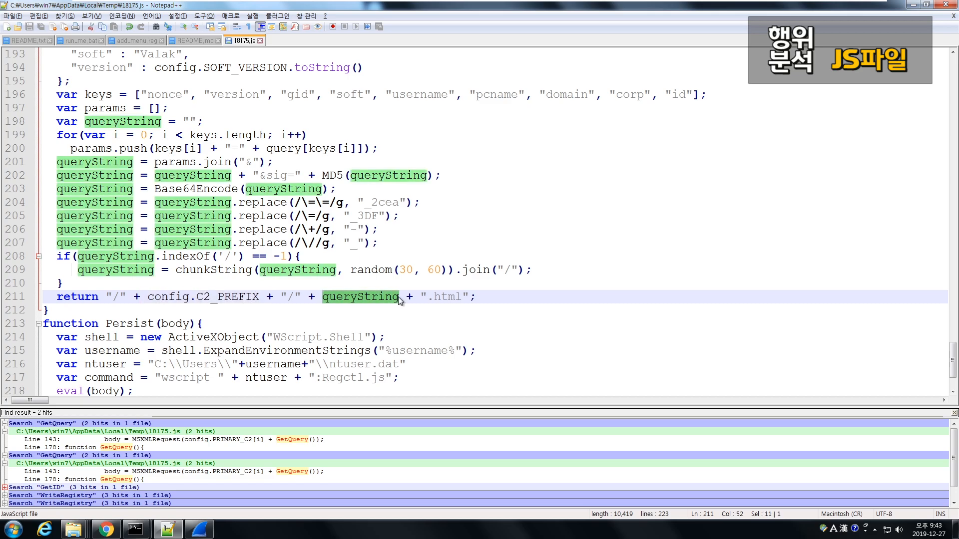
Highlight config.PRIMARY_C2[i] in the MSXMLRequest call and go to the XmlHttpClient.Open GET line in that function's definition.
{"action": "scroll", "coordinate": [479, 223], "scroll_direction": "up", "scroll_amount": 12}
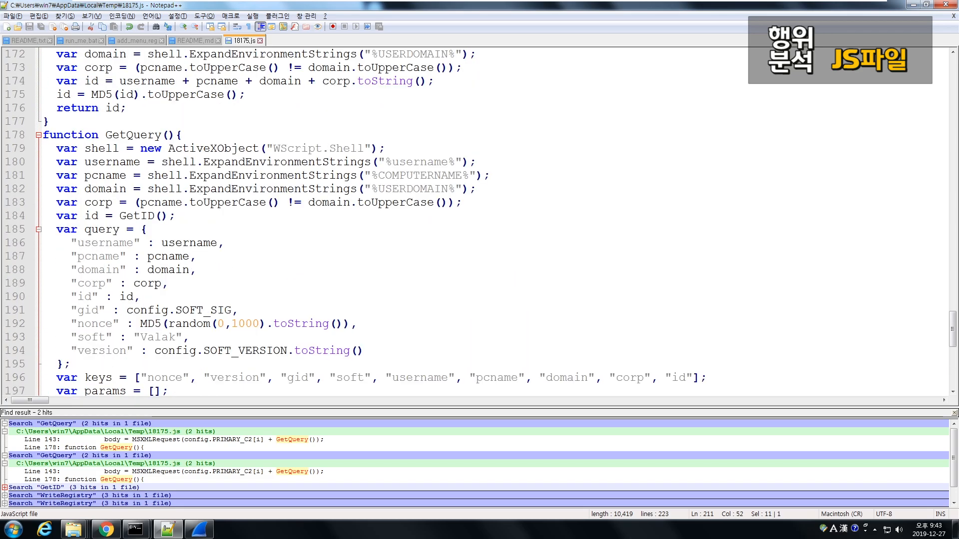
{"action": "scroll", "coordinate": [480, 223], "scroll_direction": "up", "scroll_amount": 9}
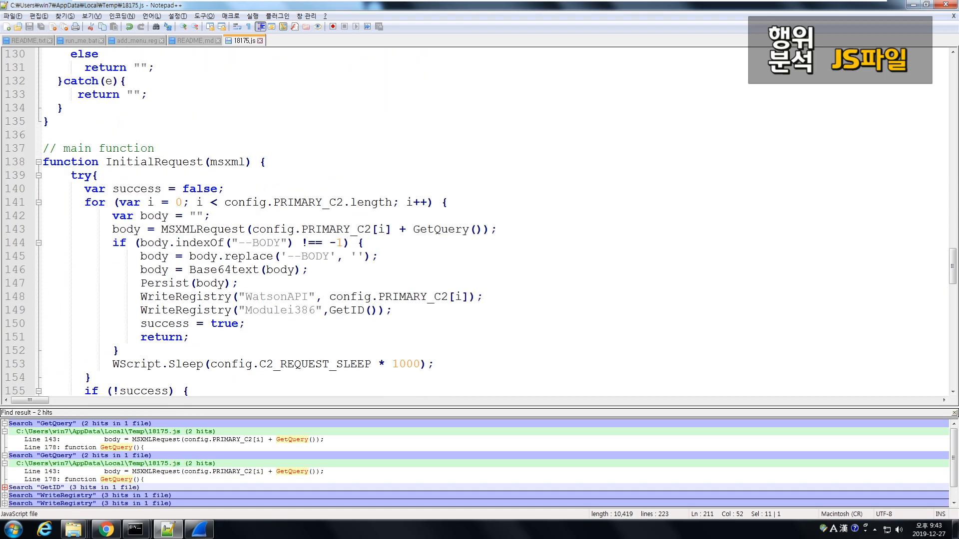
{"action": "left_click", "coordinate": [287, 229]}
{"action": "left_click_drag", "start_coordinate": [252, 229], "coordinate": [392, 229]}
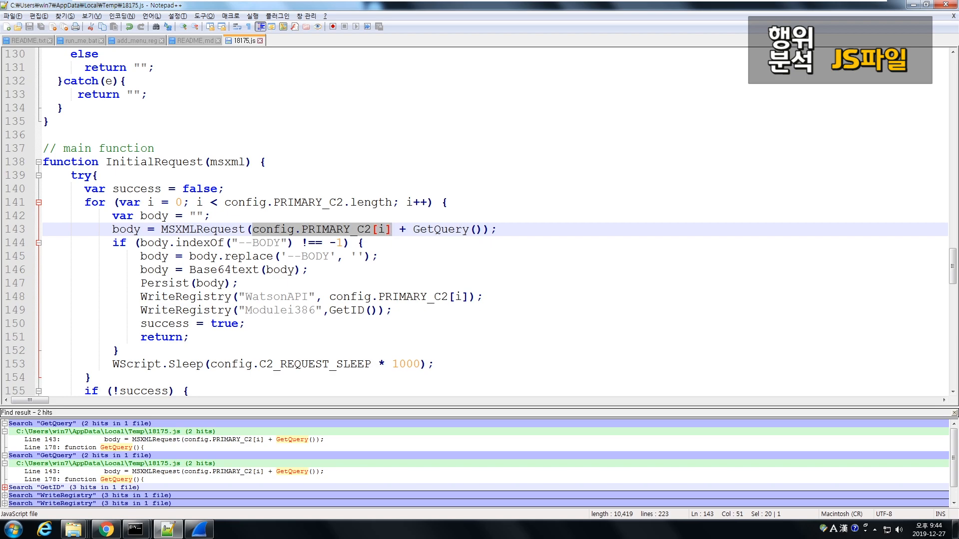
{"action": "scroll", "coordinate": [474, 223], "scroll_direction": "up", "scroll_amount": 3}
{"action": "left_click", "coordinate": [175, 122]}
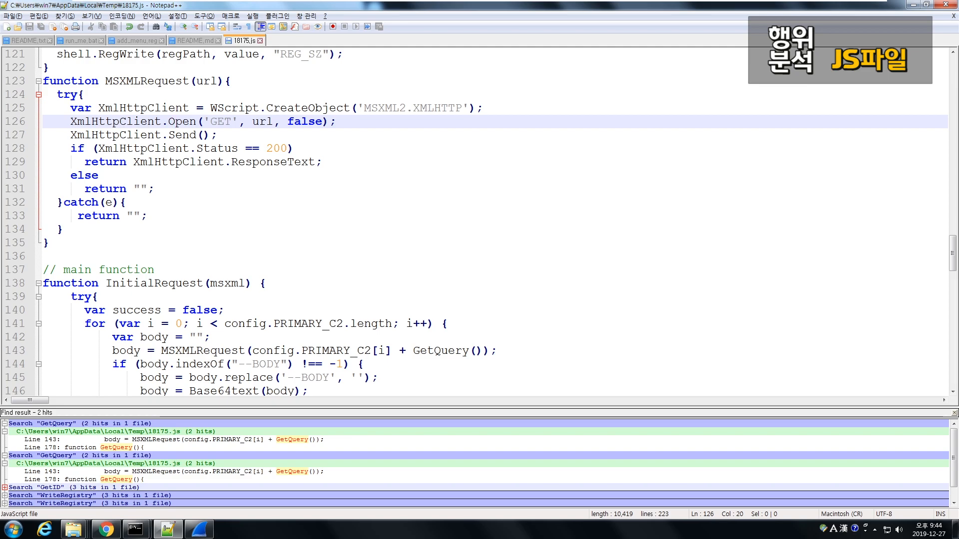
Switch to the Wireshark capture, examine the GET /telemetry requests in packets 59 and 884, and return to the 18175.js code.
{"action": "left_click", "coordinate": [199, 529]}
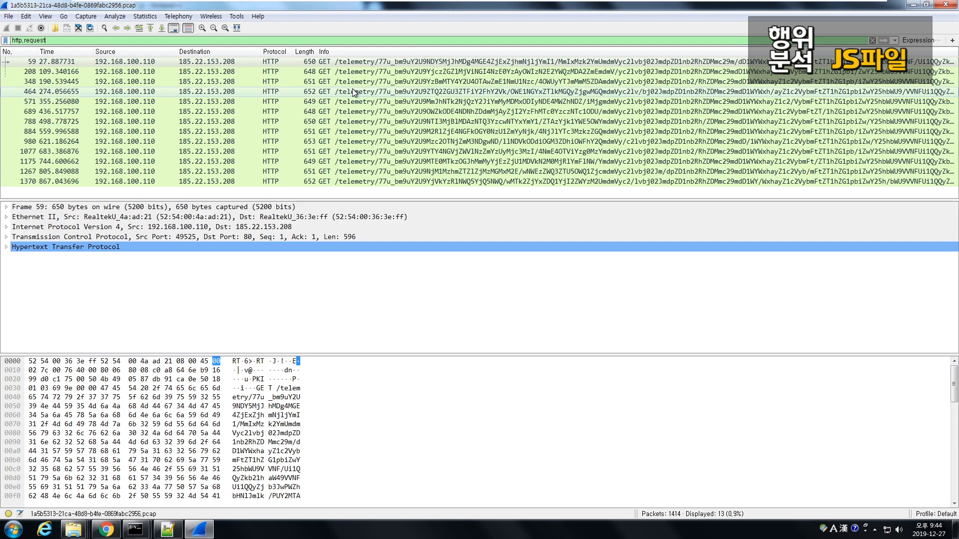
{"action": "right_click", "coordinate": [360, 61]}
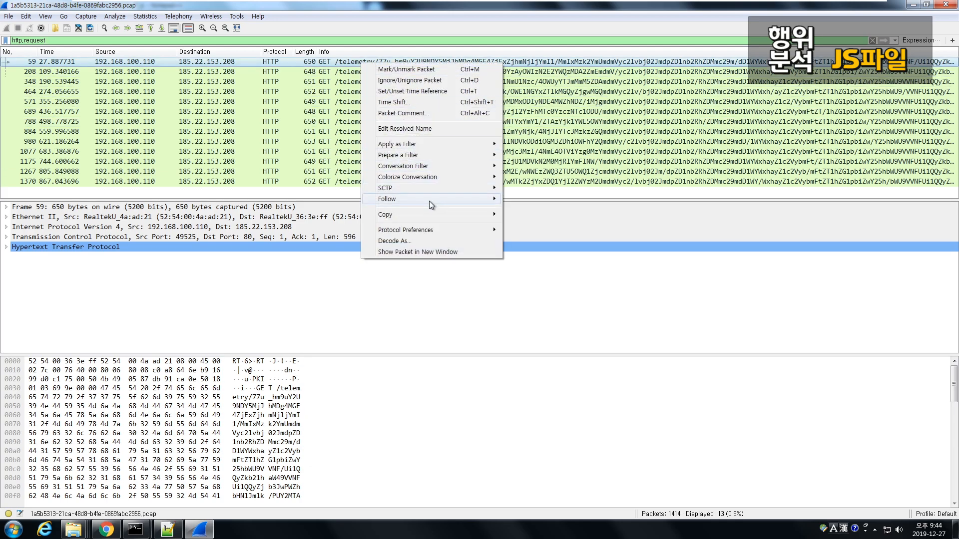
{"action": "left_click", "coordinate": [350, 131]}
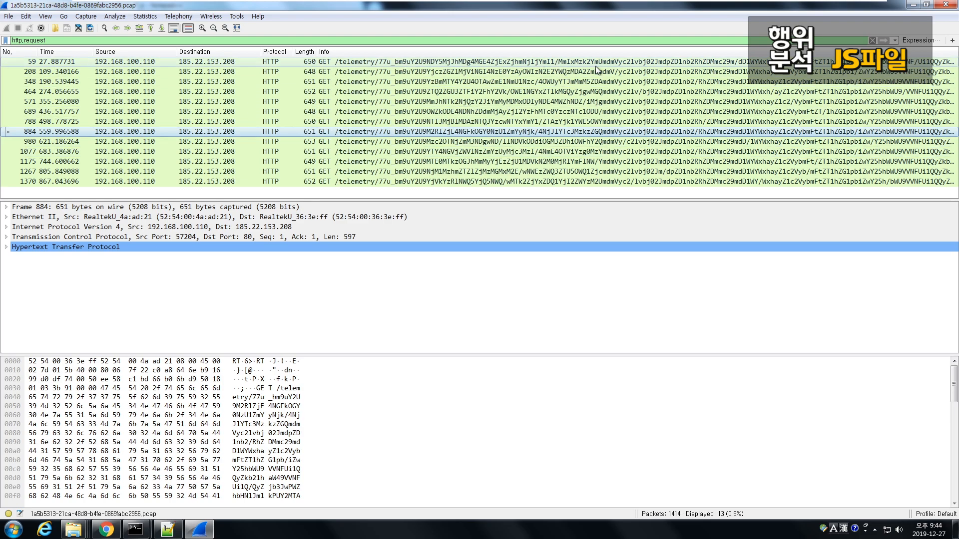
{"action": "left_click", "coordinate": [715, 64]}
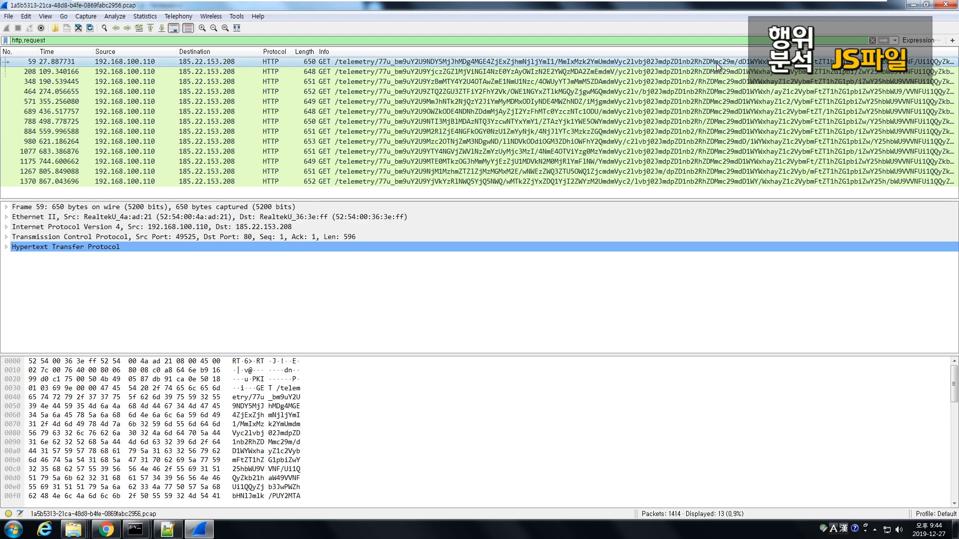
{"action": "key", "text": "alt+Tab"}
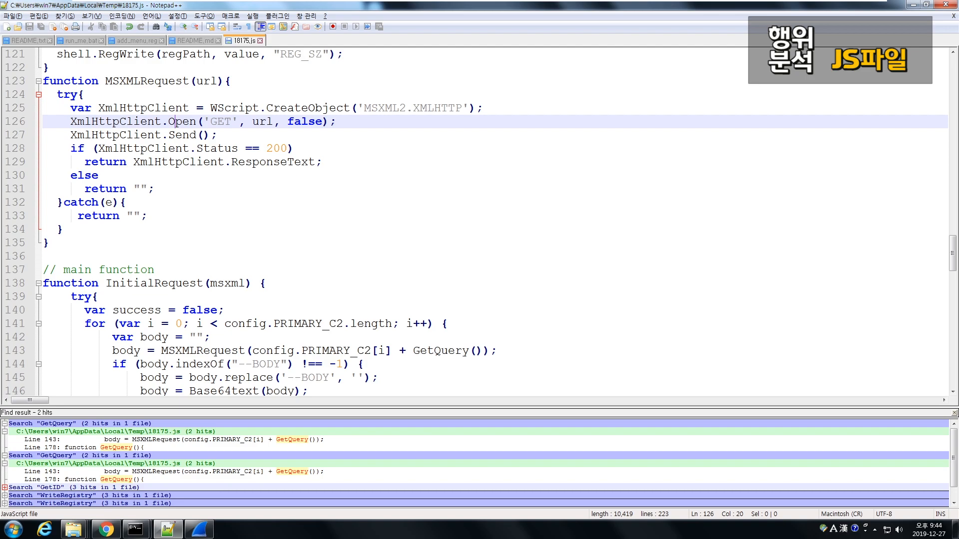
Switch to the Wireshark capture, step through the GET /telemetry requests in packets 571, 788, 1077 and 1175, and return to the 18175.js code.
{"action": "key", "text": "alt+Tab"}
{"action": "left_click", "coordinate": [724, 102]}
{"action": "left_click", "coordinate": [711, 122]}
{"action": "left_click", "coordinate": [694, 151]}
{"action": "left_click", "coordinate": [692, 162]}
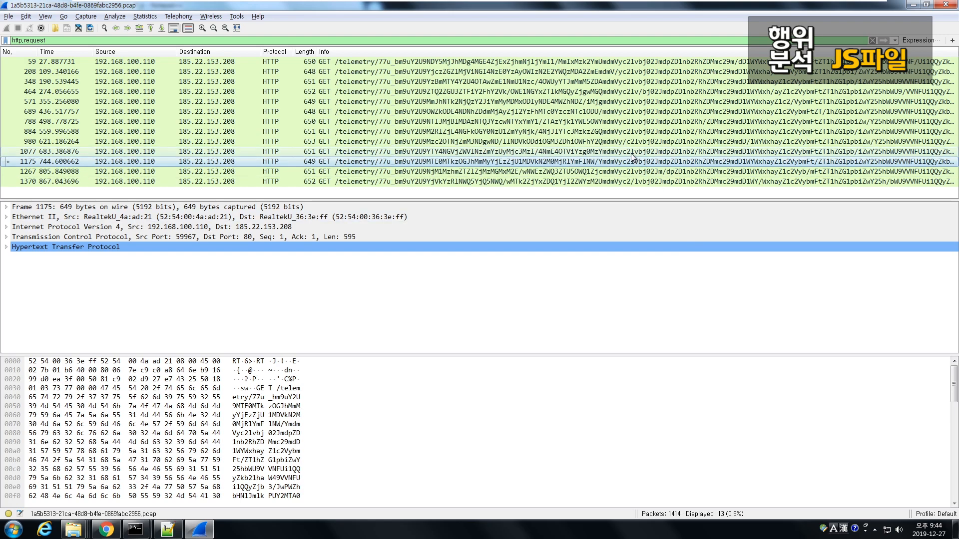
{"action": "key", "text": "alt+Tab"}
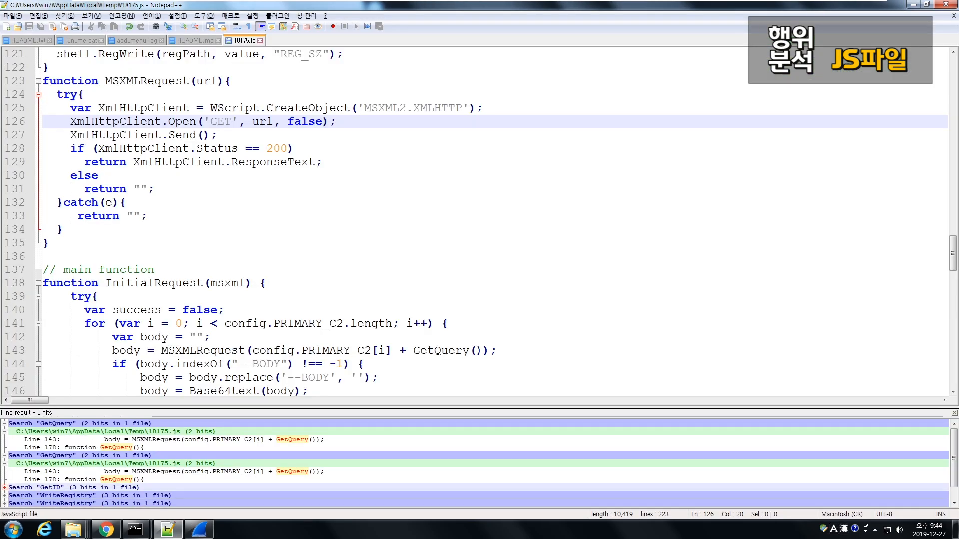
Go to the body.indexOf check in the InitialRequest function and highlight its "--BODY" string.
{"action": "scroll", "coordinate": [475, 223], "scroll_direction": "down", "scroll_amount": 4}
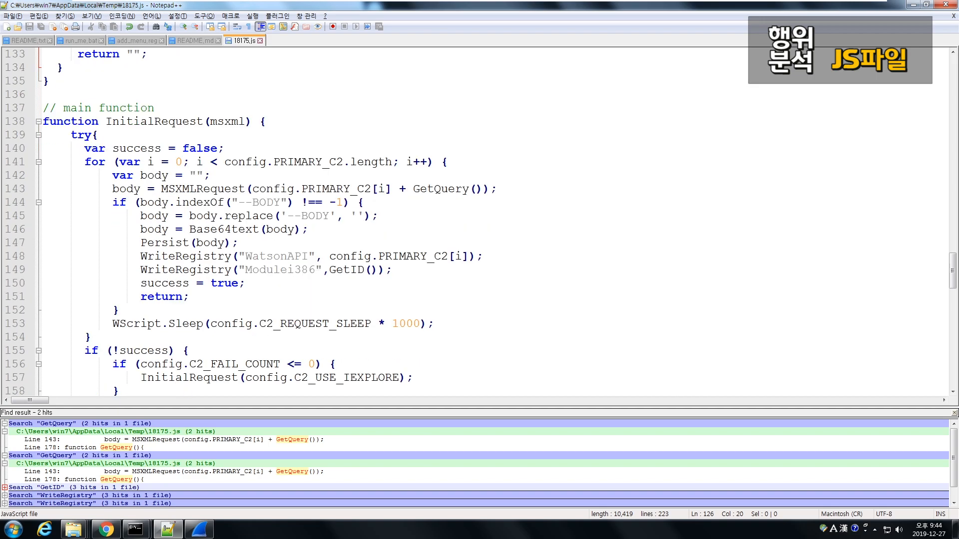
{"action": "left_click", "coordinate": [210, 203]}
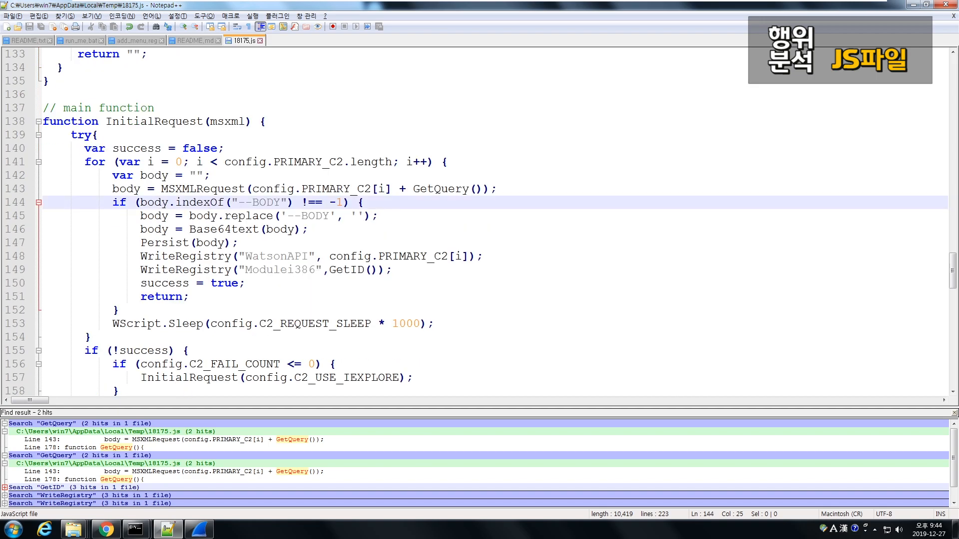
{"action": "left_click_drag", "start_coordinate": [238, 202], "coordinate": [292, 203]}
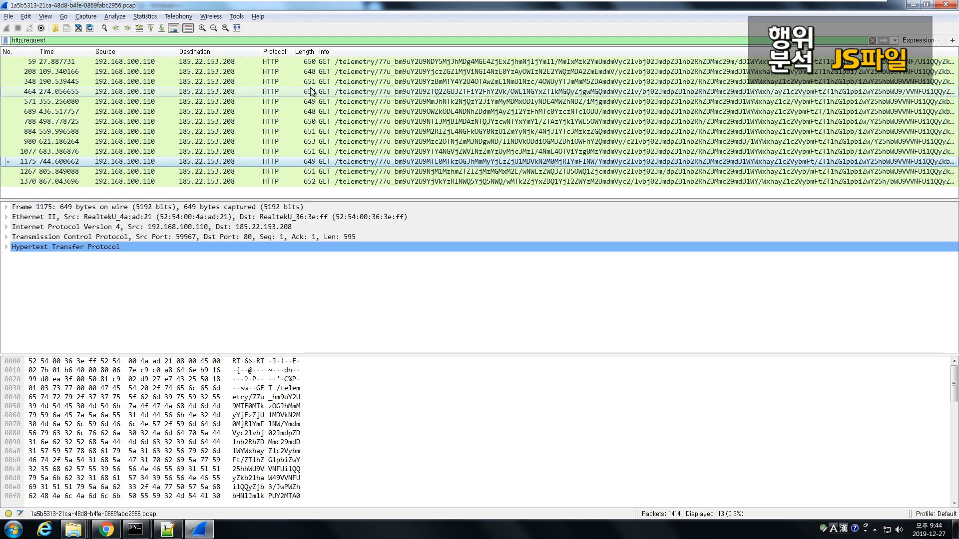
Follow the HTTP stream of packet 208 in the Wireshark capture.
{"action": "right_click", "coordinate": [308, 72]}
{"action": "mouse_move", "coordinate": [391, 207]}
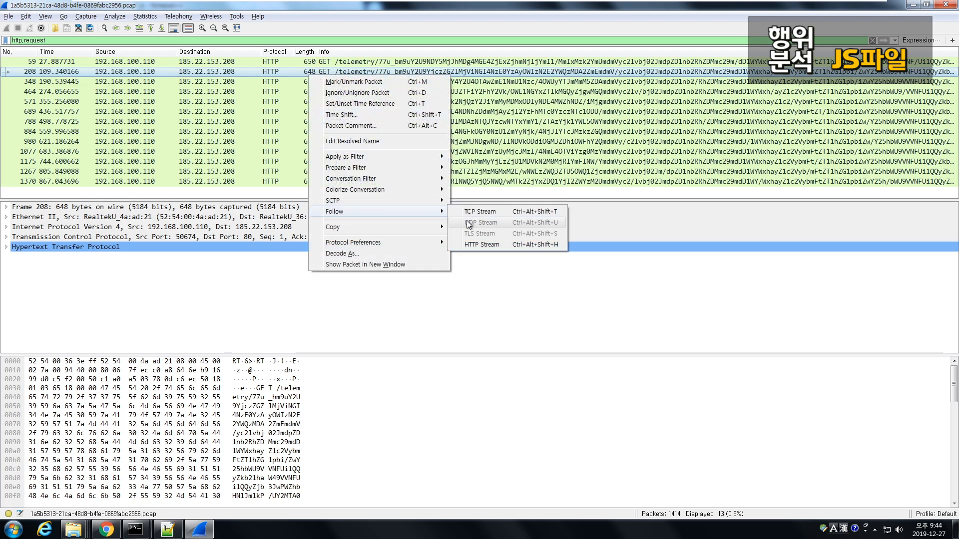
{"action": "left_click", "coordinate": [482, 244]}
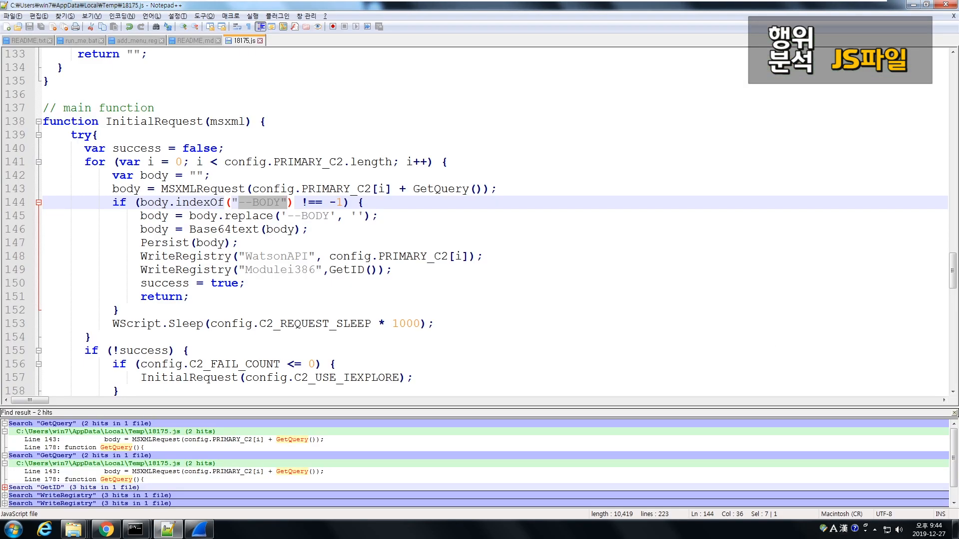
Back in 18175.js, highlight "--BODY" in the body.indexOf check and in the body.replace call.
{"action": "left_click", "coordinate": [294, 230]}
{"action": "left_click_drag", "start_coordinate": [238, 203], "coordinate": [279, 203]}
{"action": "left_click", "coordinate": [286, 216]}
{"action": "left_click_drag", "start_coordinate": [286, 215], "coordinate": [329, 216]}
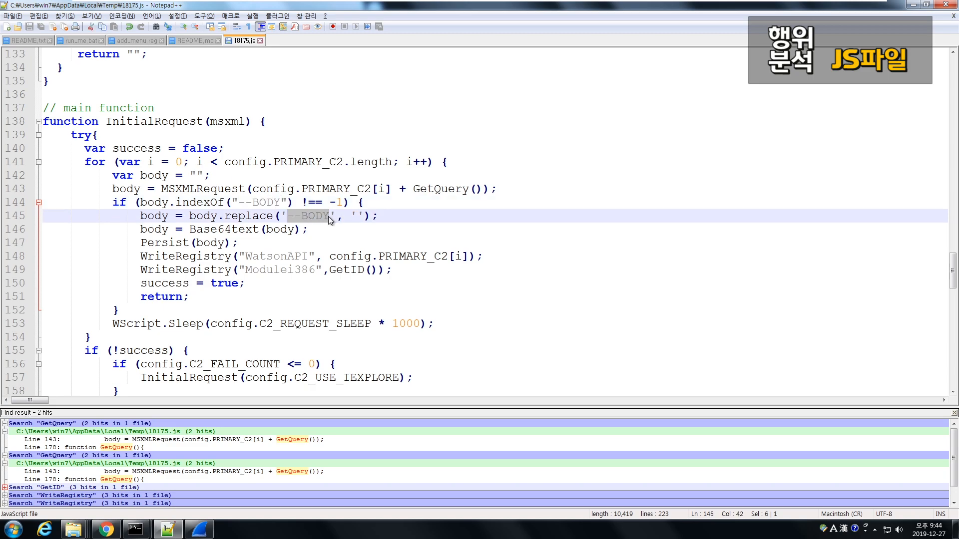
Highlight Base64text and the Persist(body) call in InitialRequest, and trace Persist to its function definition near the end of the script.
{"action": "double_click", "coordinate": [226, 230]}
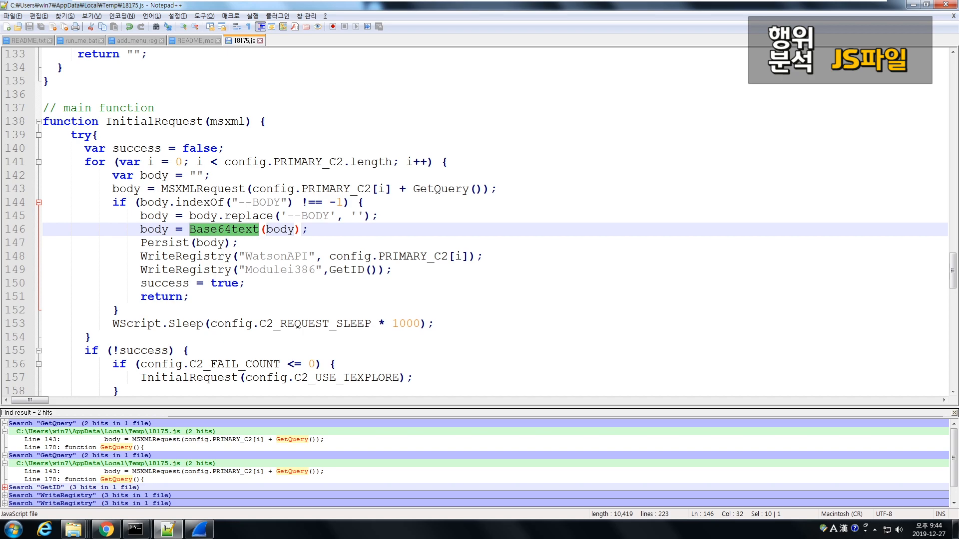
{"action": "double_click", "coordinate": [165, 243]}
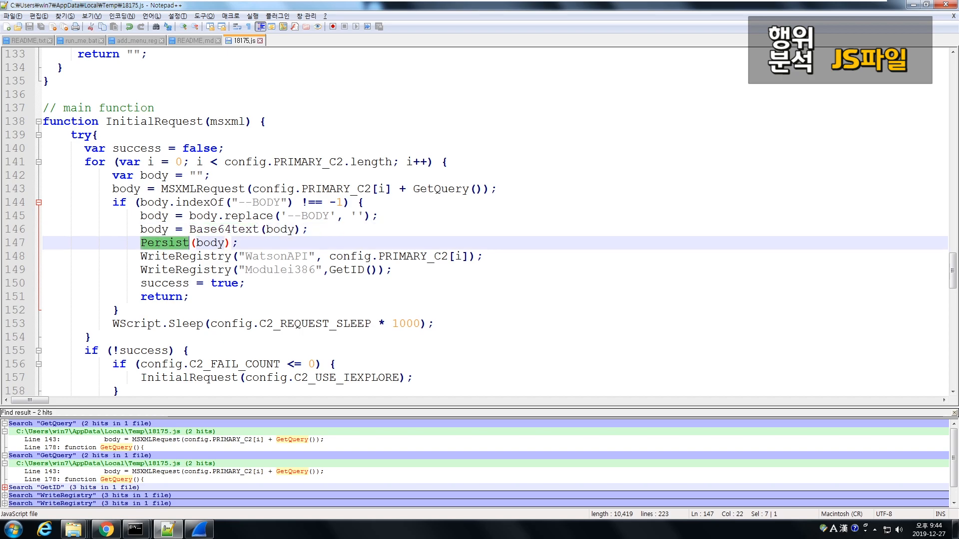
{"action": "double_click", "coordinate": [210, 243]}
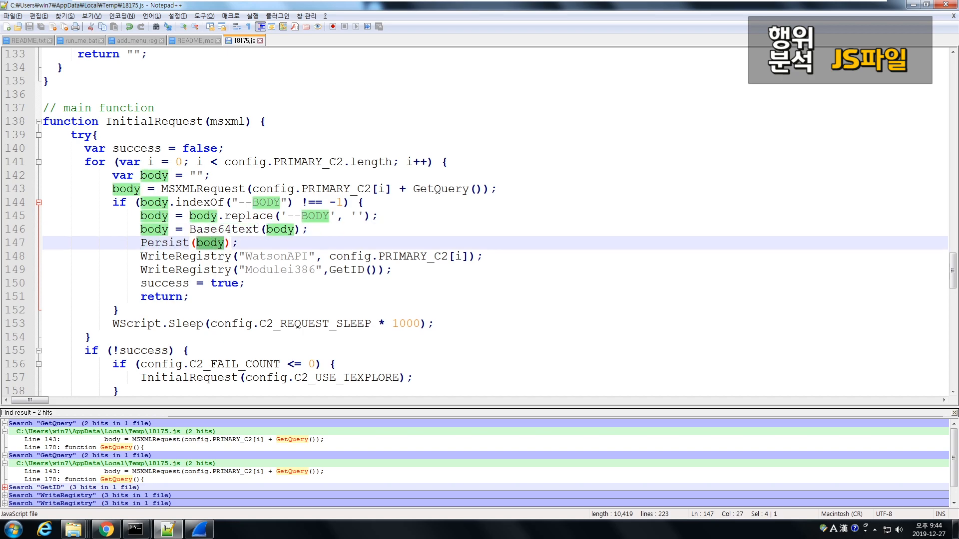
{"action": "scroll", "coordinate": [479, 219], "scroll_direction": "down", "scroll_amount": 20}
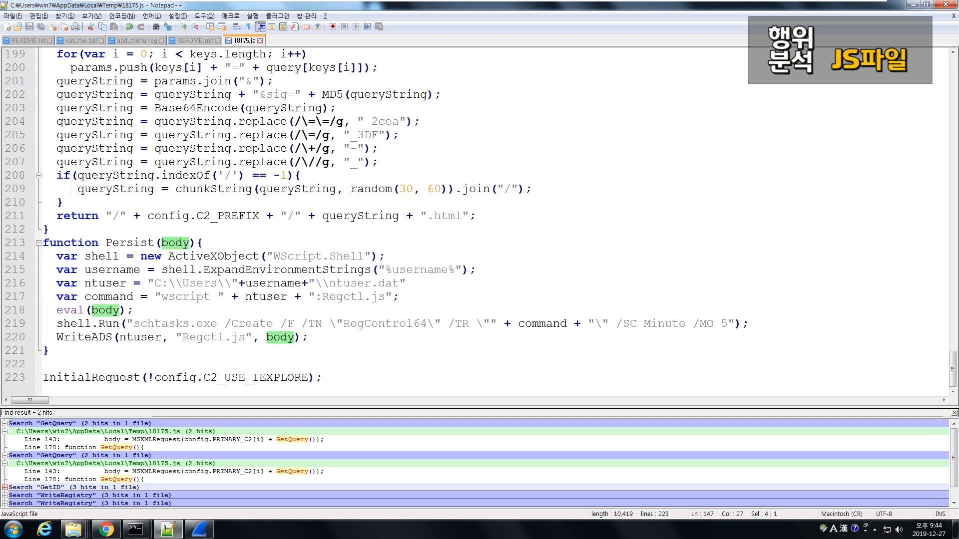
{"action": "left_click", "coordinate": [153, 243]}
{"action": "double_click", "coordinate": [150, 243]}
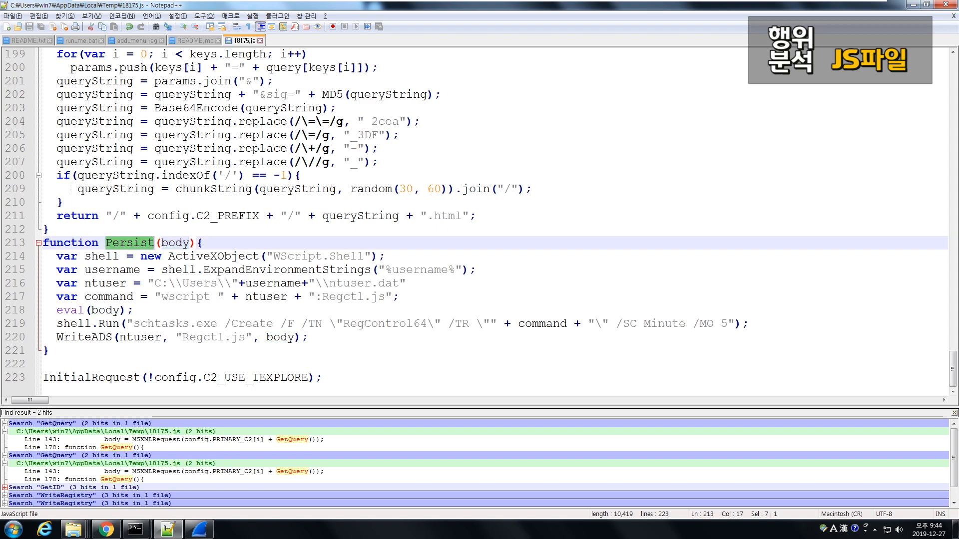
Highlight the "Regctl.js" stream name in Persist's WriteADS call.
{"action": "left_click", "coordinate": [209, 337]}
{"action": "double_click", "coordinate": [204, 337]}
{"action": "key", "text": "shift+Right"}
{"action": "key", "text": "shift+Right"}
{"action": "key", "text": "shift+Right"}
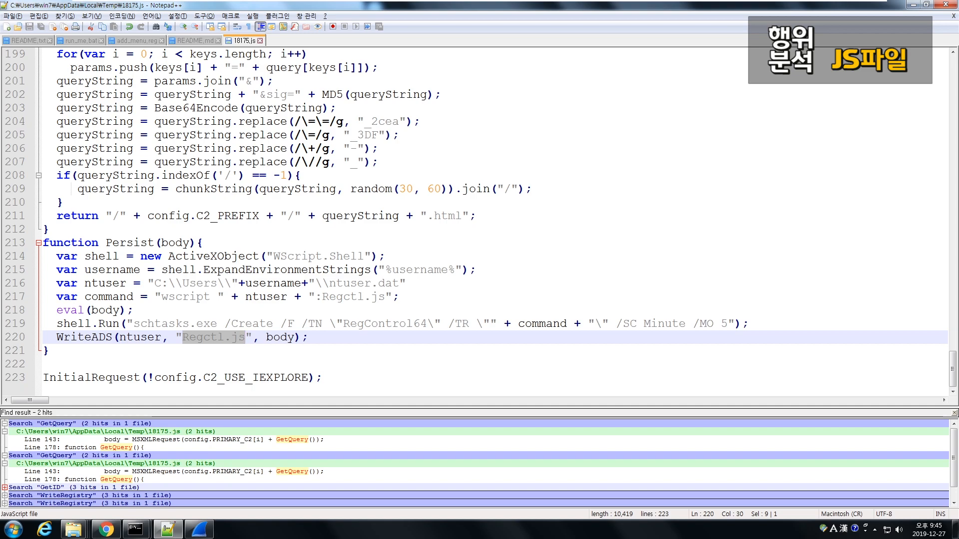
Highlight schtasks.exe, the command variable and the "/MO 5" option in Persist's shell.Run line.
{"action": "left_click_drag", "start_coordinate": [134, 324], "coordinate": [218, 323]}
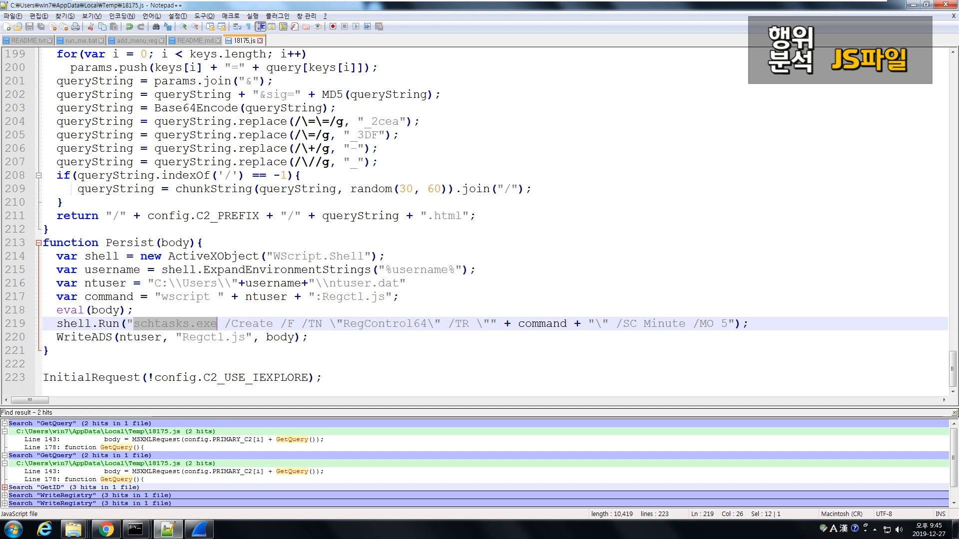
{"action": "double_click", "coordinate": [542, 323]}
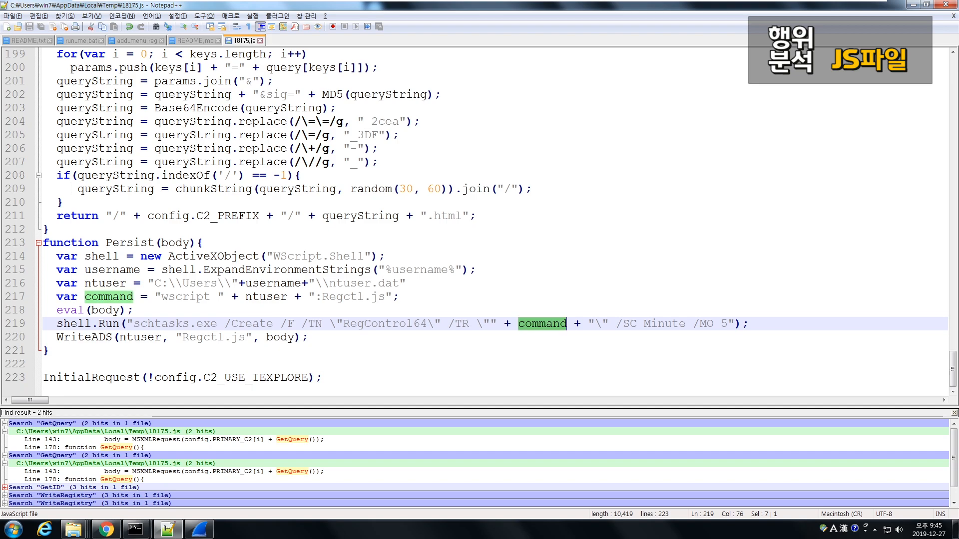
{"action": "left_click", "coordinate": [706, 323]}
{"action": "key", "text": "shift+Left"}
{"action": "key", "text": "shift+Left"}
{"action": "key", "text": "shift+Left"}
{"action": "key", "text": "shift+Left"}
{"action": "key", "text": "shift+Left"}
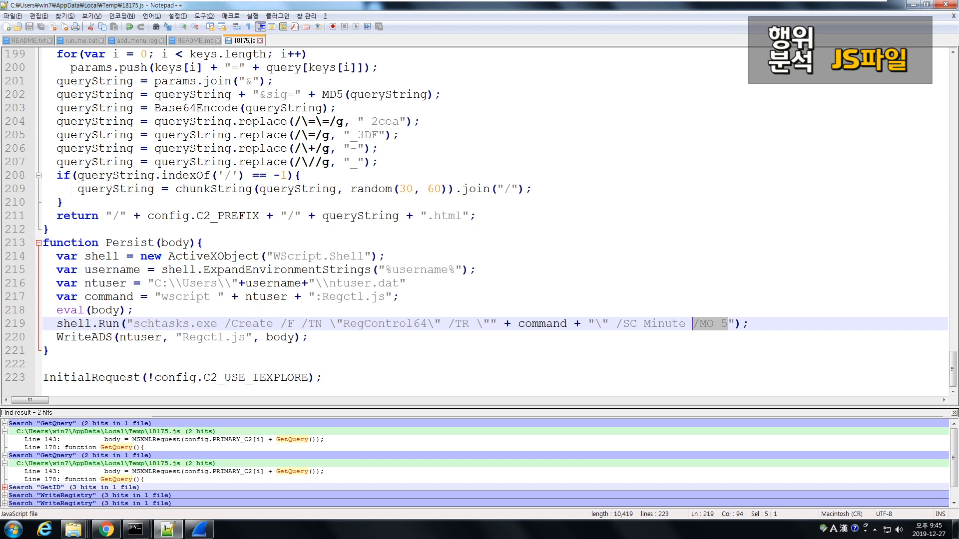
Highlight the shell.Run and WriteADS lines together, and mark body and eval in the eval(body) line.
{"action": "left_click_drag", "start_coordinate": [308, 337], "coordinate": [44, 323]}
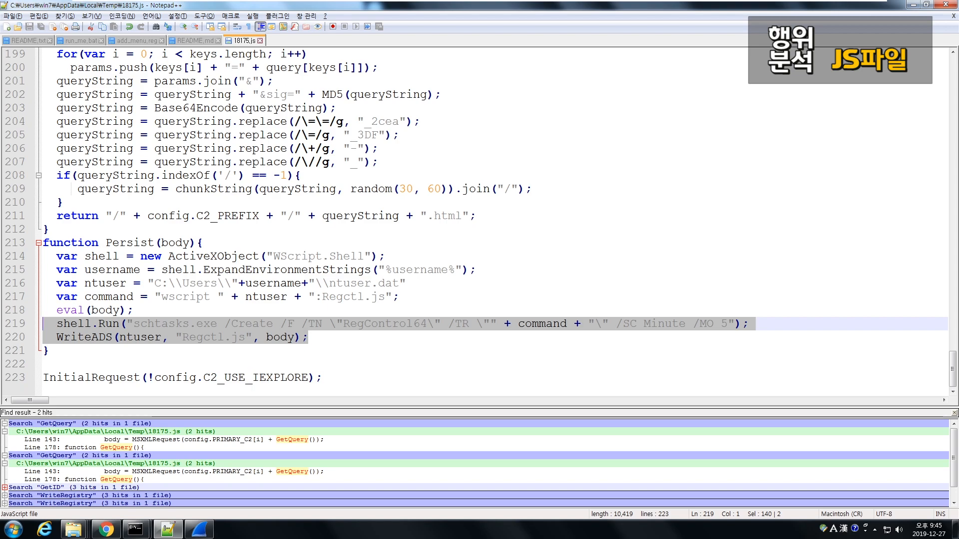
{"action": "double_click", "coordinate": [105, 310]}
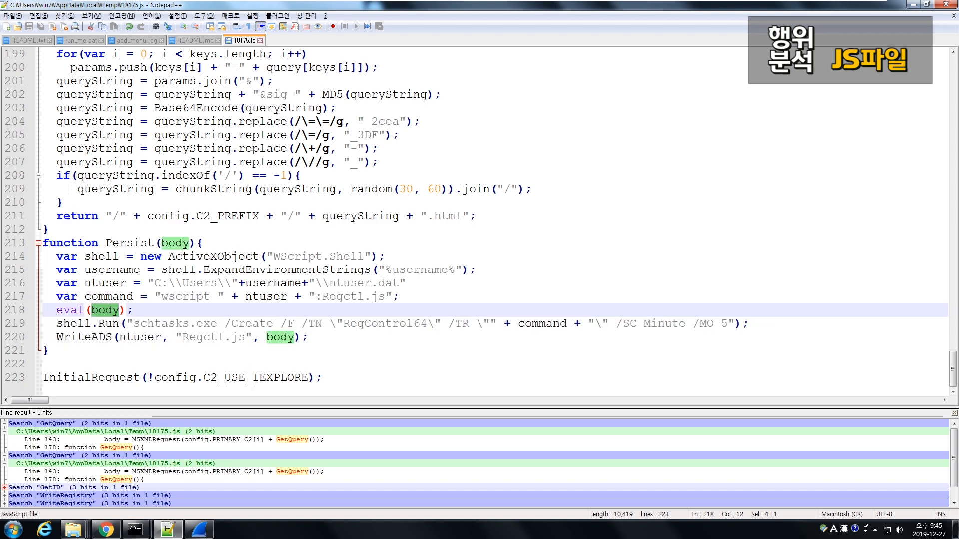
{"action": "double_click", "coordinate": [70, 311]}
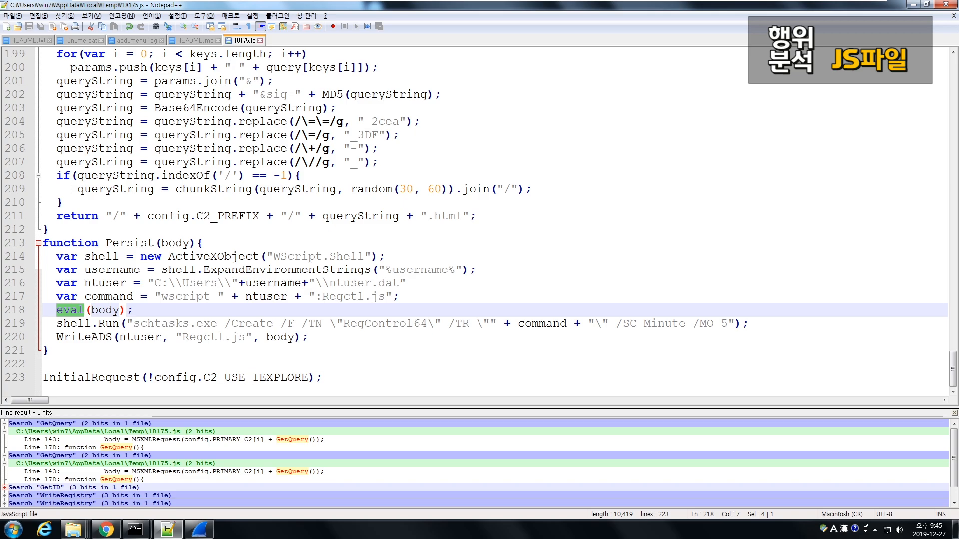
Return to InitialRequest, find all occurrences of WriteRegistry in the file and go to its function definition.
{"action": "scroll", "coordinate": [475, 222], "scroll_direction": "up", "scroll_amount": 15}
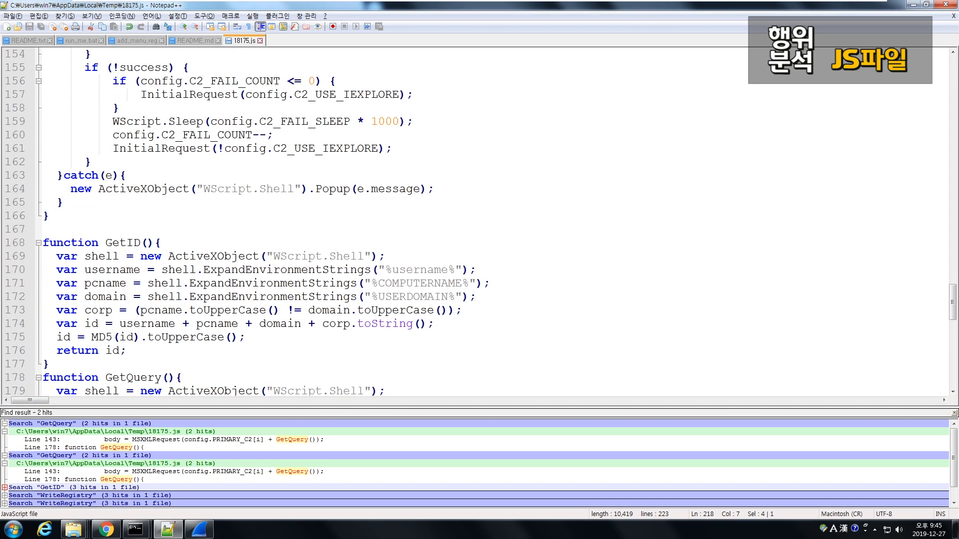
{"action": "scroll", "coordinate": [475, 223], "scroll_direction": "up", "scroll_amount": 8}
{"action": "scroll", "coordinate": [475, 222], "scroll_direction": "down", "scroll_amount": 3}
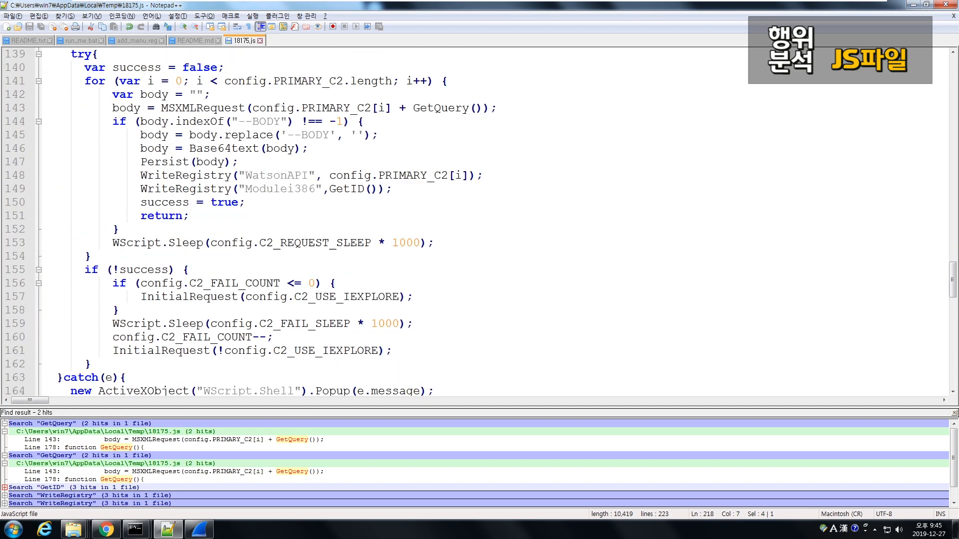
{"action": "scroll", "coordinate": [169, 210], "scroll_direction": "up", "scroll_amount": 1}
{"action": "double_click", "coordinate": [167, 203]}
{"action": "double_click", "coordinate": [171, 215]}
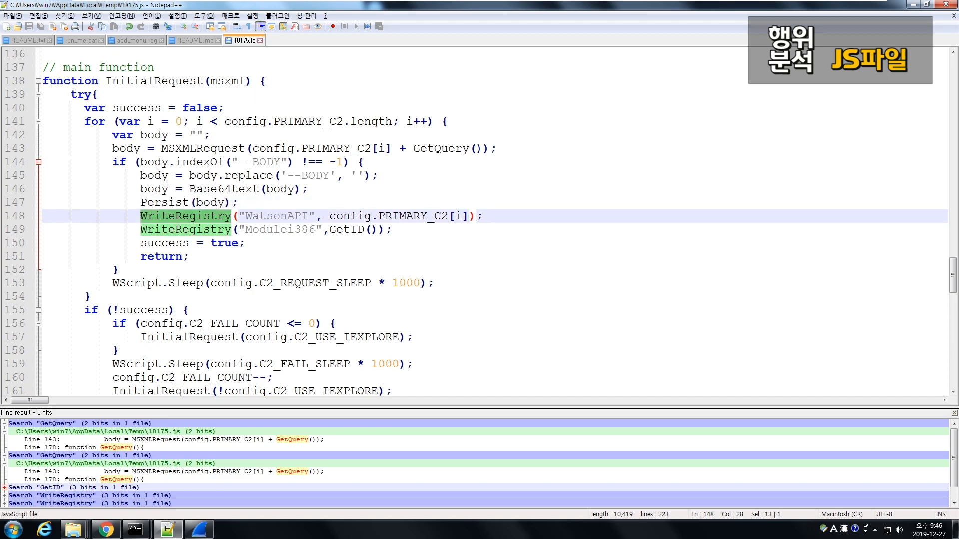
{"action": "key", "text": "ctrl+f"}
{"action": "left_click", "coordinate": [584, 406]}
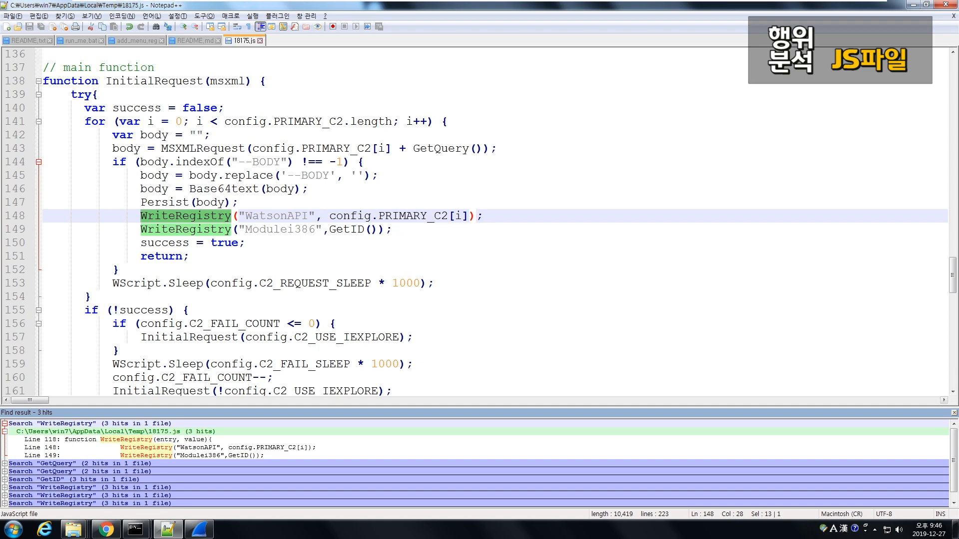
{"action": "double_click", "coordinate": [149, 440]}
{"action": "left_click", "coordinate": [274, 243]}
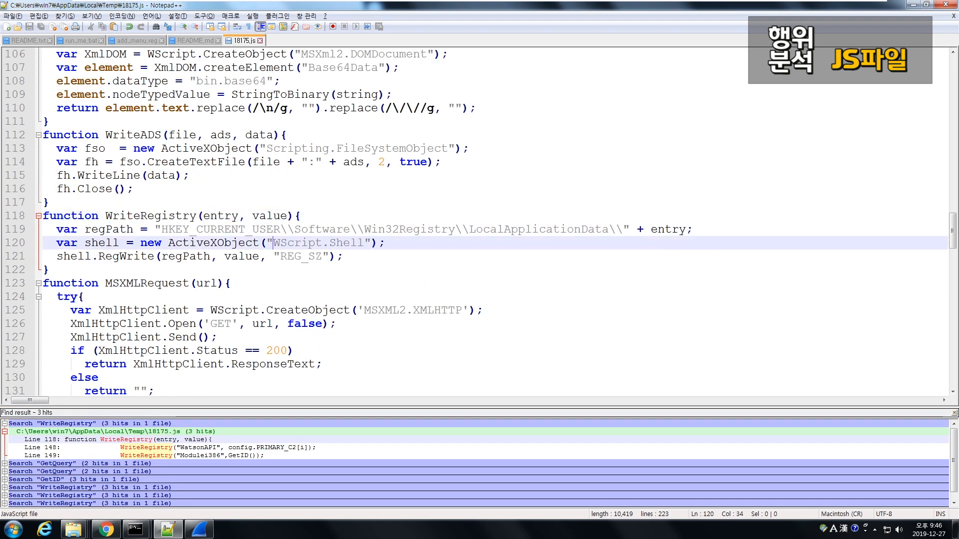
Highlight the HKEY_CURRENT_USER path and entry variable in WriteRegistry, and the "WatsonAPI" and "Modulei386" arguments in its calls.
{"action": "left_click_drag", "start_coordinate": [608, 230], "coordinate": [161, 229]}
{"action": "double_click", "coordinate": [668, 229]}
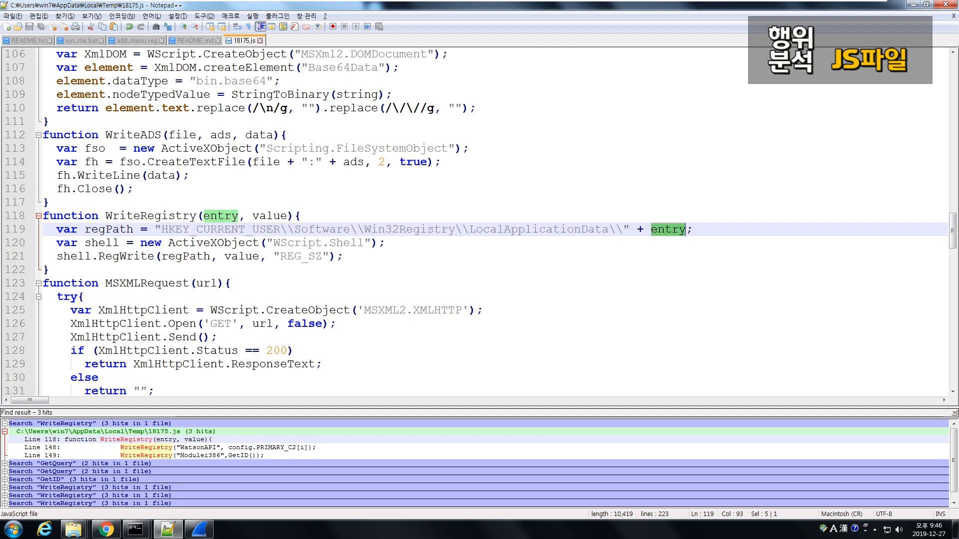
{"action": "scroll", "coordinate": [668, 229], "scroll_direction": "down", "scroll_amount": 11}
{"action": "scroll", "coordinate": [668, 229], "scroll_direction": "up", "scroll_amount": 1}
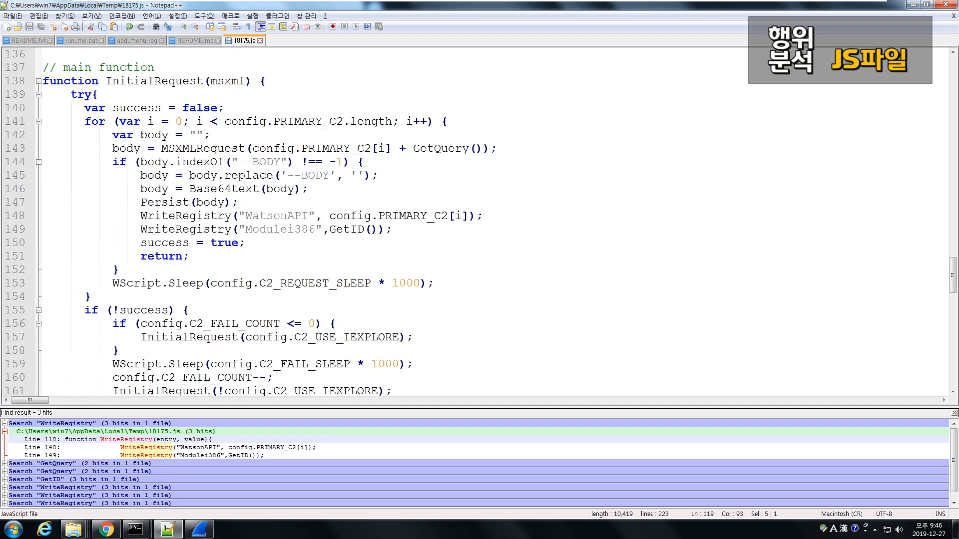
{"action": "double_click", "coordinate": [273, 217]}
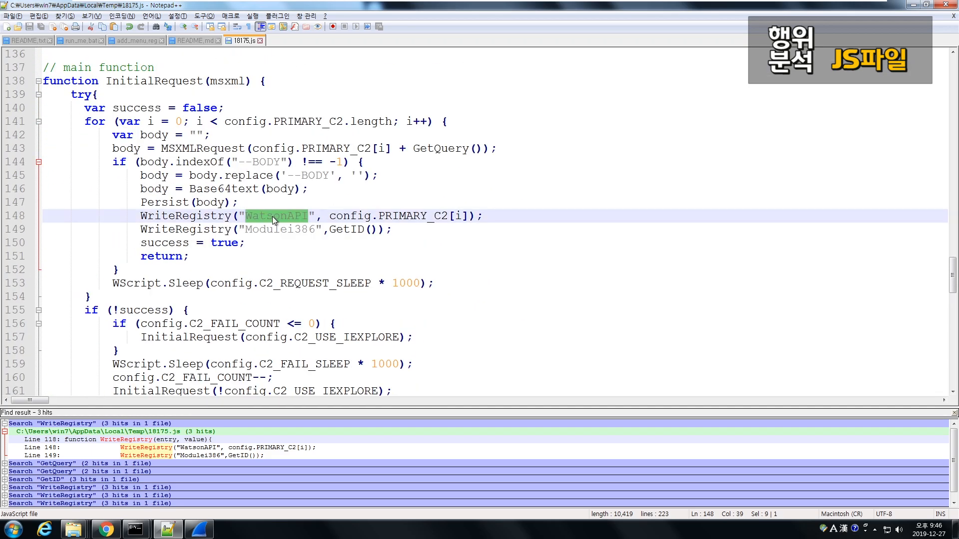
{"action": "double_click", "coordinate": [279, 229]}
Highlight WriteRegistry's value parameter and the matching config.PRIMARY_C2[i] and GetID() arguments in the InitialRequest calls.
{"action": "scroll", "coordinate": [280, 230], "scroll_direction": "up", "scroll_amount": 7}
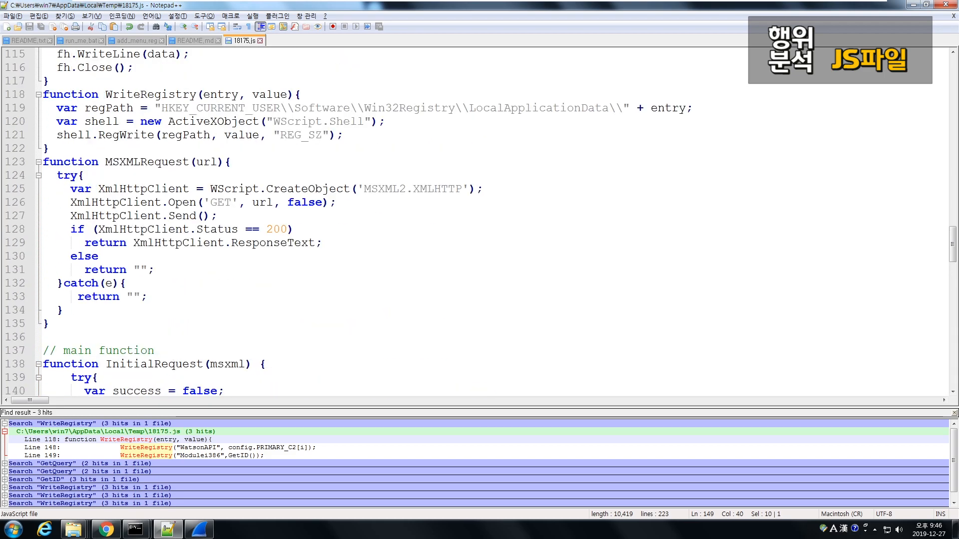
{"action": "scroll", "coordinate": [280, 229], "scroll_direction": "up", "scroll_amount": 2}
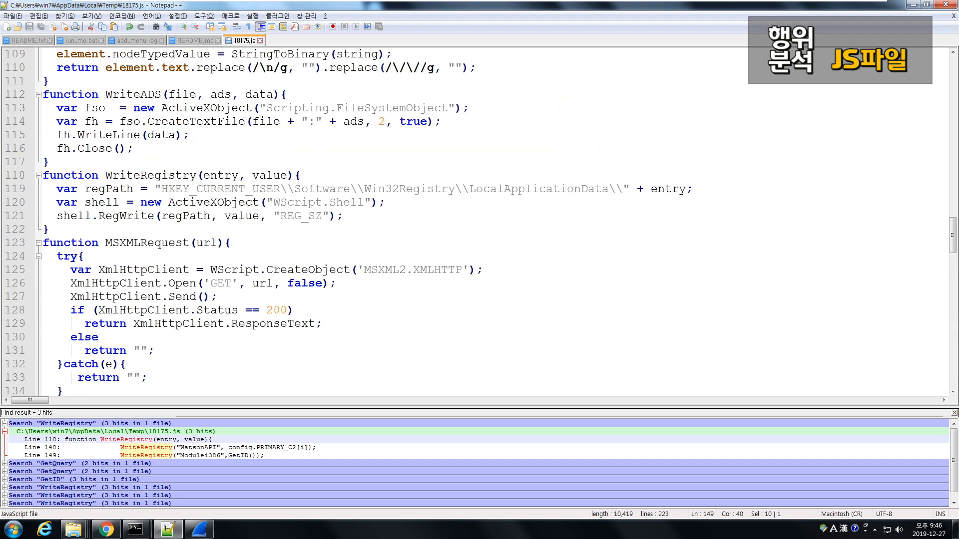
{"action": "double_click", "coordinate": [277, 176]}
{"action": "scroll", "coordinate": [277, 176], "scroll_direction": "down", "scroll_amount": 12}
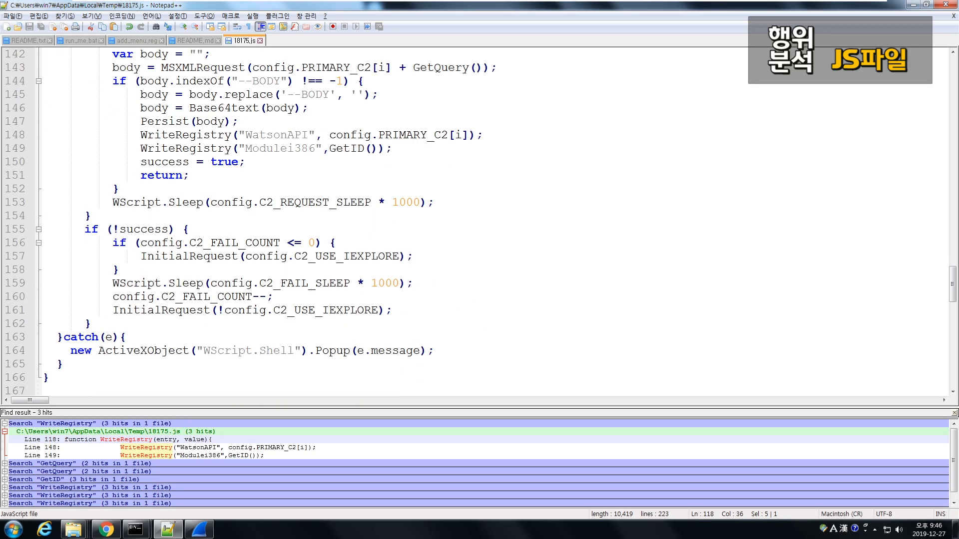
{"action": "scroll", "coordinate": [480, 223], "scroll_direction": "down", "scroll_amount": 14}
{"action": "scroll", "coordinate": [479, 223], "scroll_direction": "up", "scroll_amount": 2}
{"action": "scroll", "coordinate": [480, 223], "scroll_direction": "up", "scroll_amount": 18}
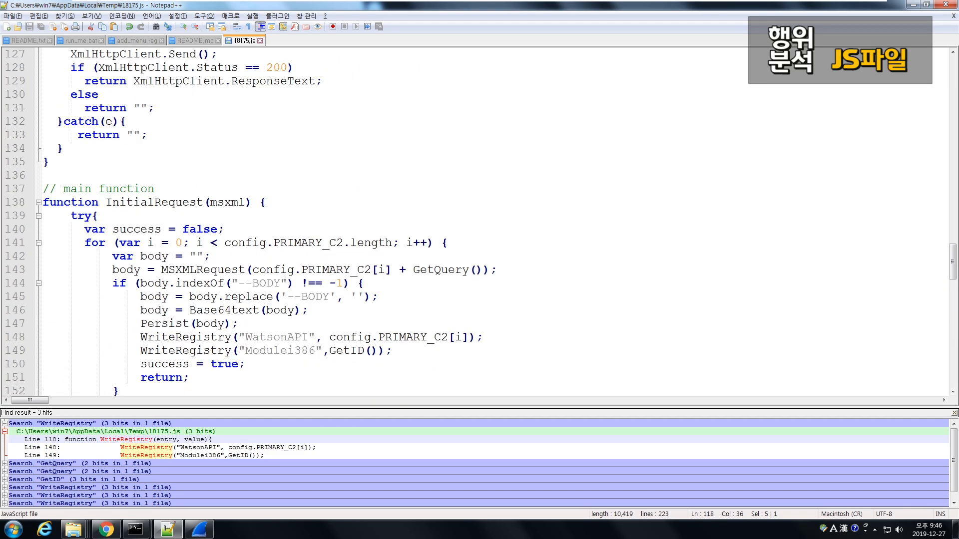
{"action": "left_click_drag", "start_coordinate": [329, 338], "coordinate": [468, 337]}
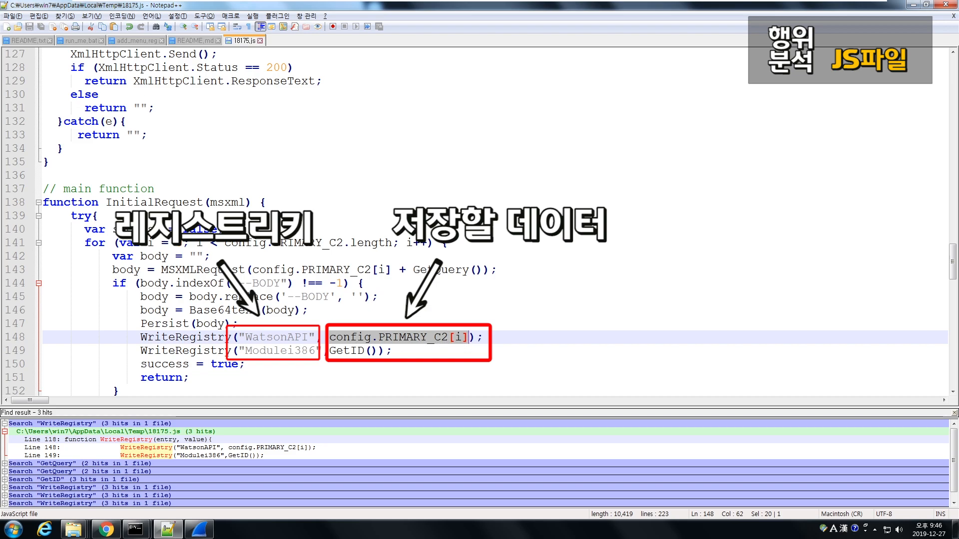
{"action": "left_click_drag", "start_coordinate": [329, 350], "coordinate": [378, 351]}
Highlight GetID in the "Modulei386" registry call and go to the GetID function definition.
{"action": "scroll", "coordinate": [480, 223], "scroll_direction": "down", "scroll_amount": 4}
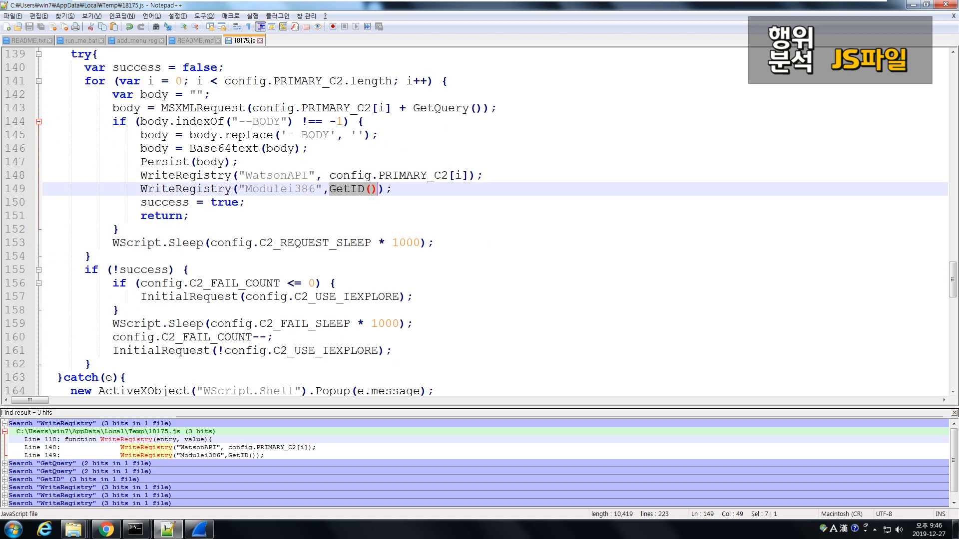
{"action": "double_click", "coordinate": [346, 193]}
{"action": "scroll", "coordinate": [479, 222], "scroll_direction": "down", "scroll_amount": 2}
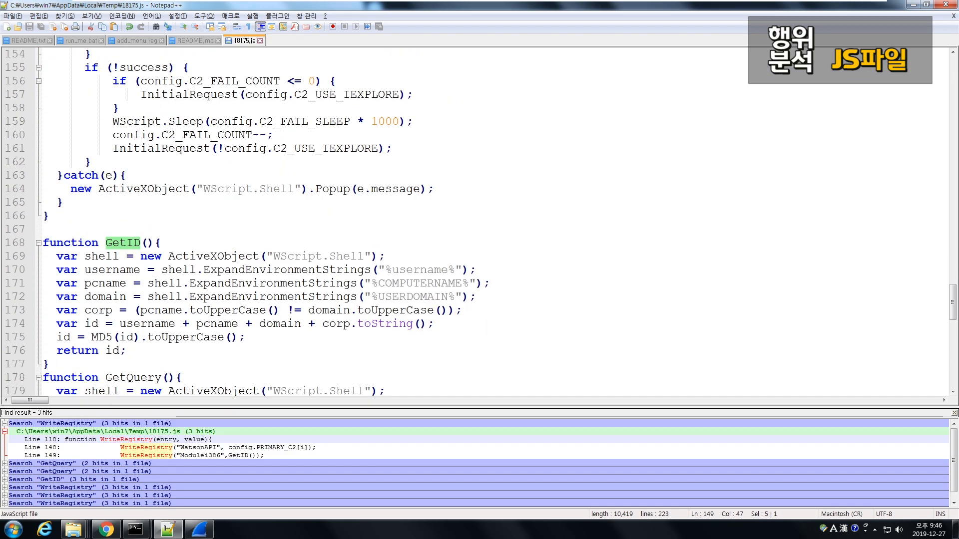
Highlight the username, pcname, domain and corp variable lines in GetID, plus the MD5 call applied to id.
{"action": "left_click_drag", "start_coordinate": [468, 297], "coordinate": [56, 270]}
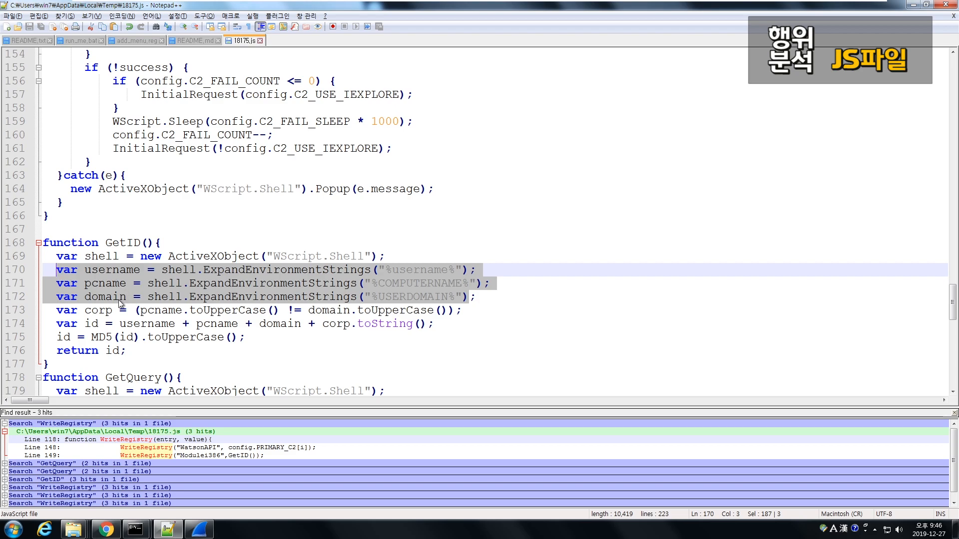
{"action": "double_click", "coordinate": [109, 310]}
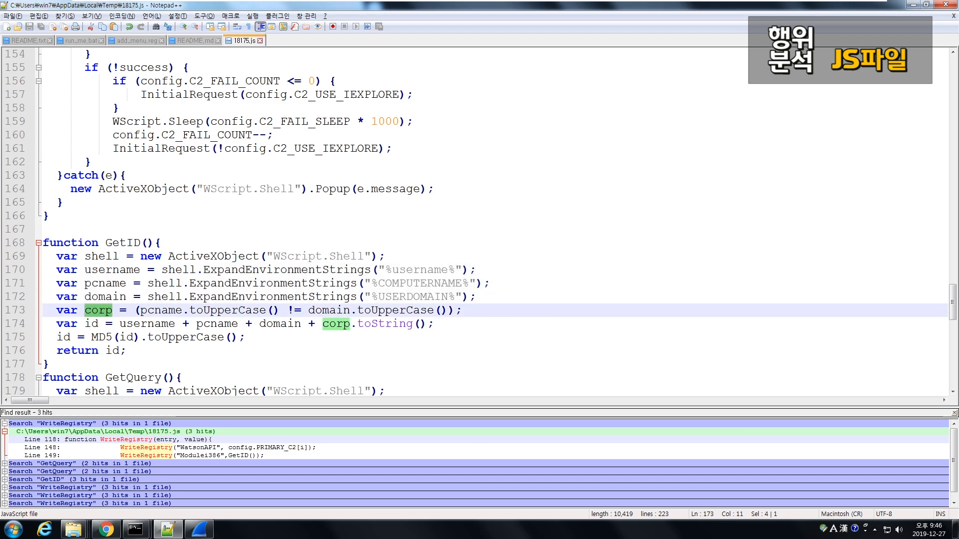
{"action": "left_click_drag", "start_coordinate": [56, 270], "coordinate": [462, 310]}
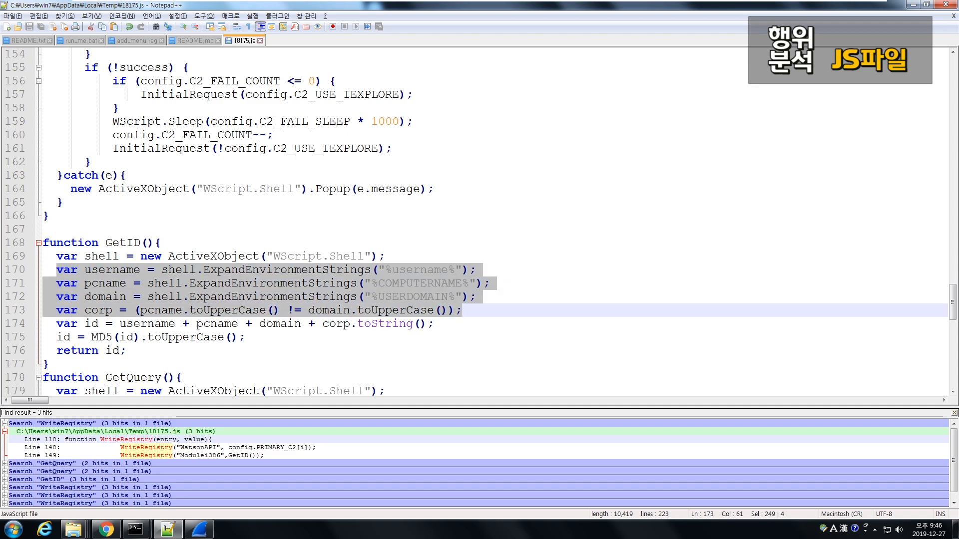
{"action": "double_click", "coordinate": [98, 337]}
Return to InitialRequest and highlight its WriteRegistry calls and the block from the MSXMLRequest call to success = true.
{"action": "scroll", "coordinate": [99, 337], "scroll_direction": "up", "scroll_amount": 3}
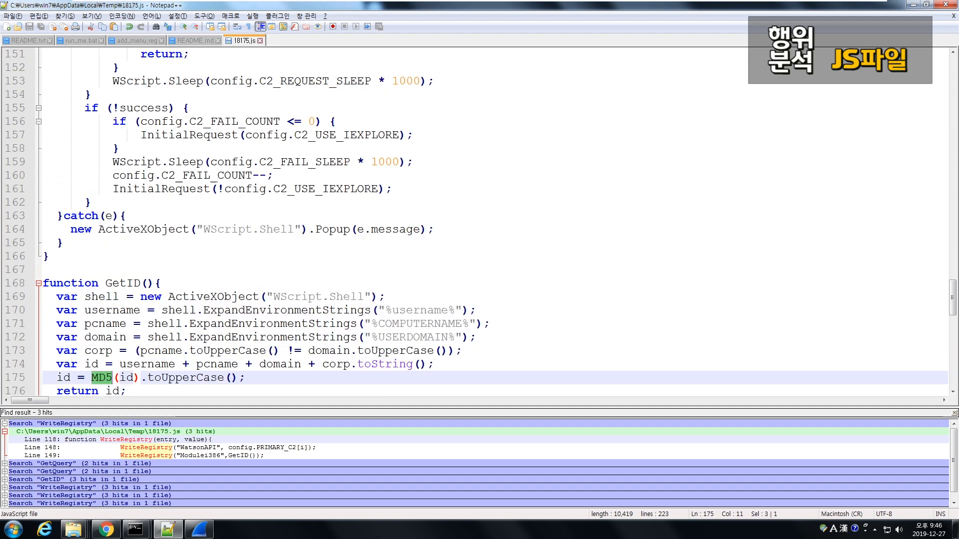
{"action": "scroll", "coordinate": [480, 223], "scroll_direction": "up", "scroll_amount": 12}
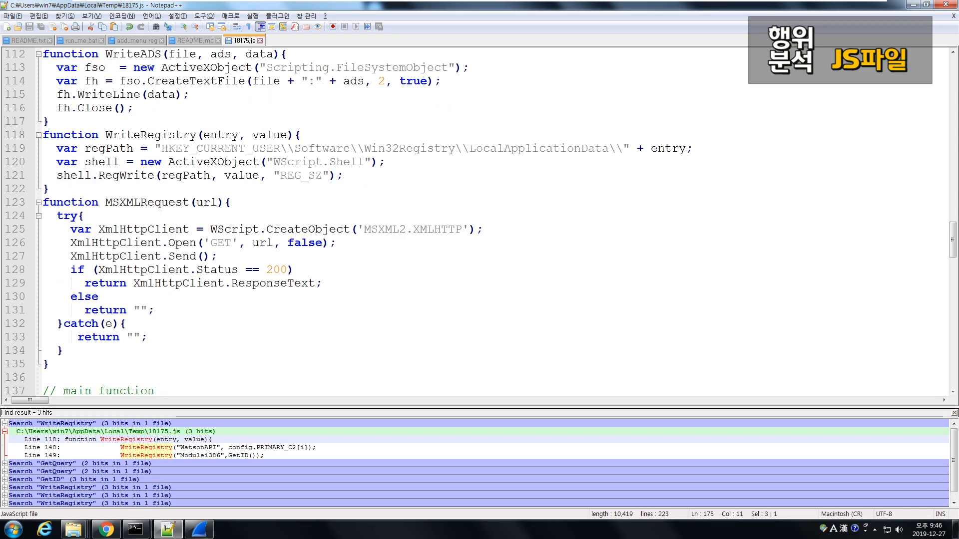
{"action": "scroll", "coordinate": [479, 223], "scroll_direction": "down", "scroll_amount": 7}
{"action": "double_click", "coordinate": [238, 296]}
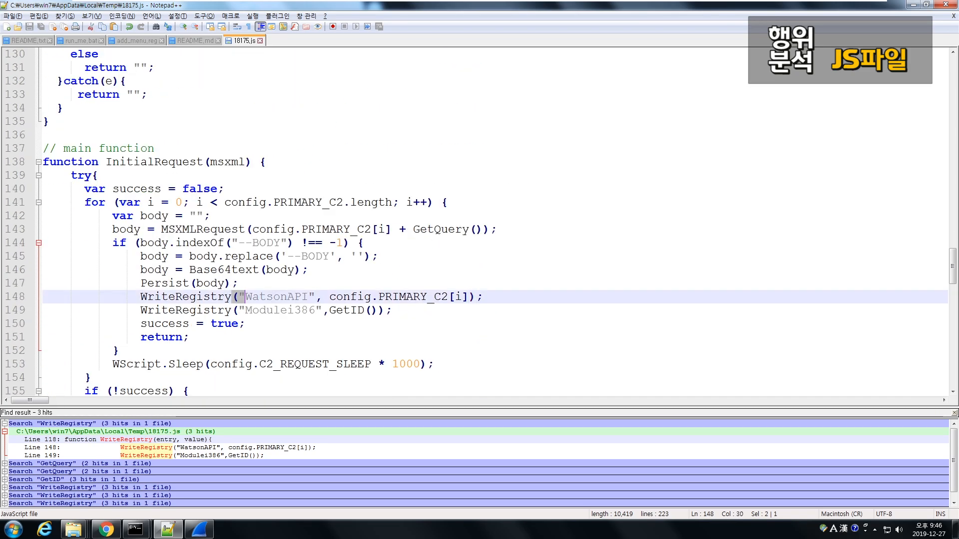
{"action": "double_click", "coordinate": [200, 311]}
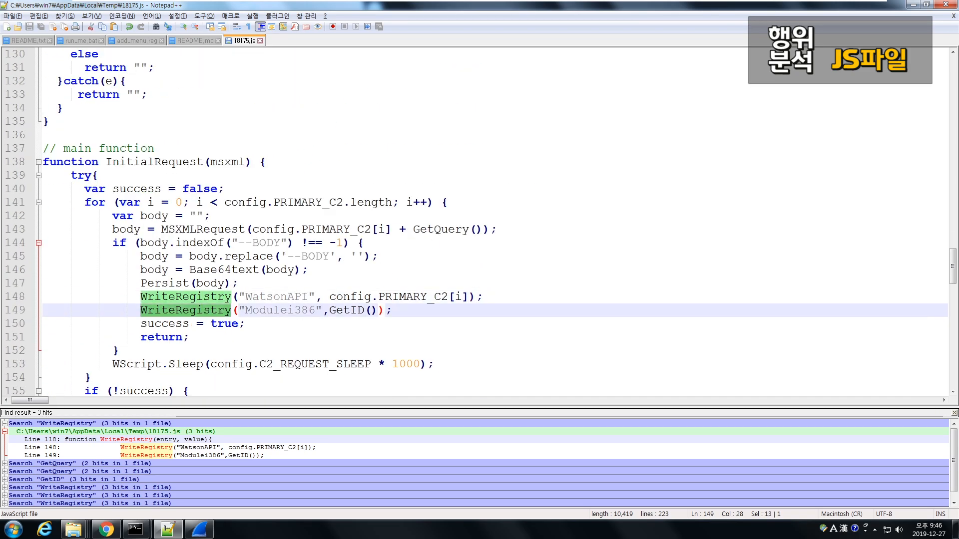
{"action": "left_click", "coordinate": [147, 230]}
{"action": "left_click_drag", "start_coordinate": [113, 230], "coordinate": [245, 324]}
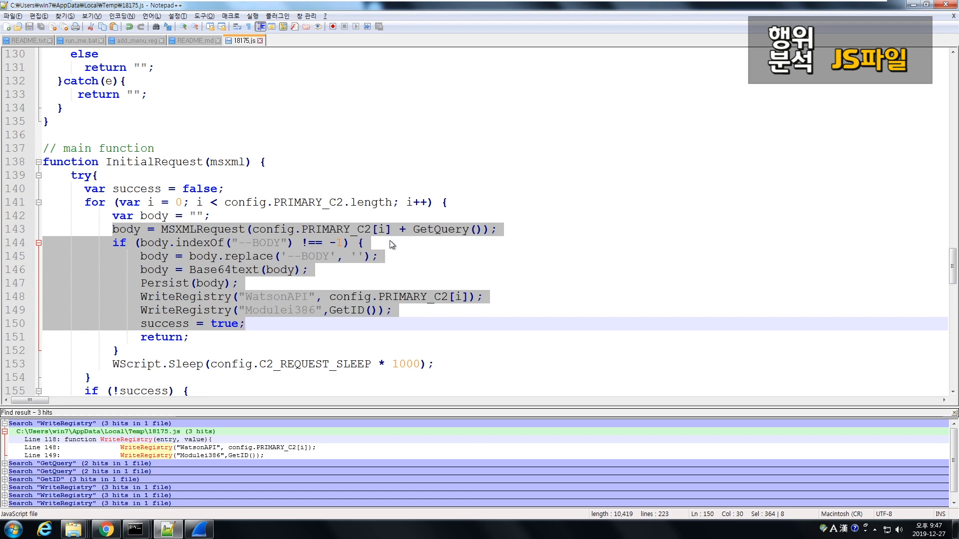
Review the sleep and failure-retry code in InitialRequest and highlight the "--BODY" string in the body.indexOf check.
{"action": "scroll", "coordinate": [390, 241], "scroll_direction": "down", "scroll_amount": 2}
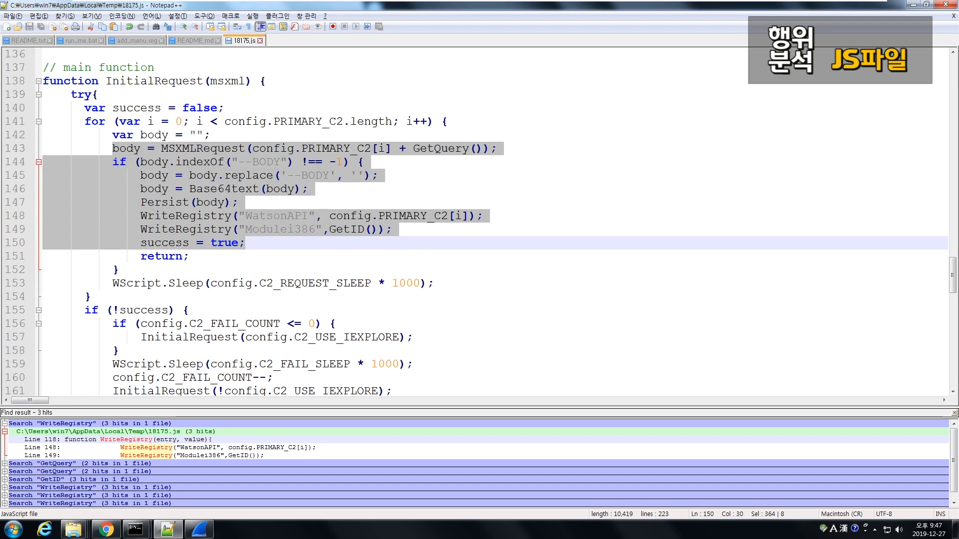
{"action": "scroll", "coordinate": [479, 222], "scroll_direction": "down", "scroll_amount": 2}
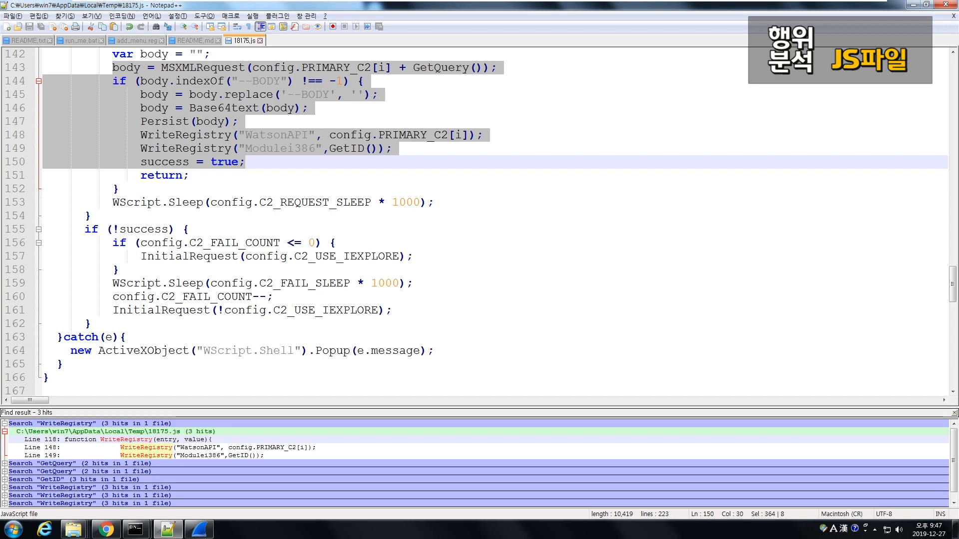
{"action": "scroll", "coordinate": [479, 222], "scroll_direction": "up", "scroll_amount": 2}
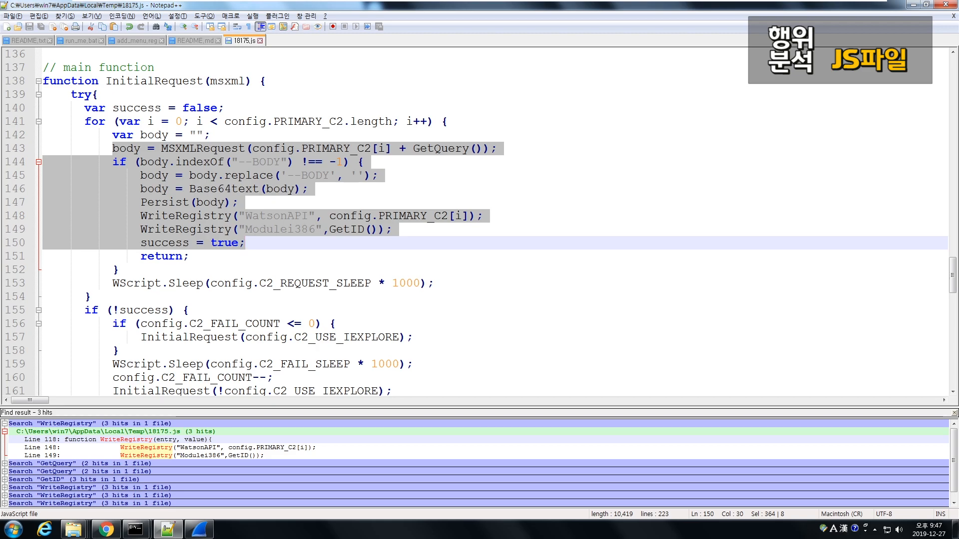
{"action": "left_click", "coordinate": [247, 243]}
{"action": "left_click_drag", "start_coordinate": [238, 162], "coordinate": [280, 162]}
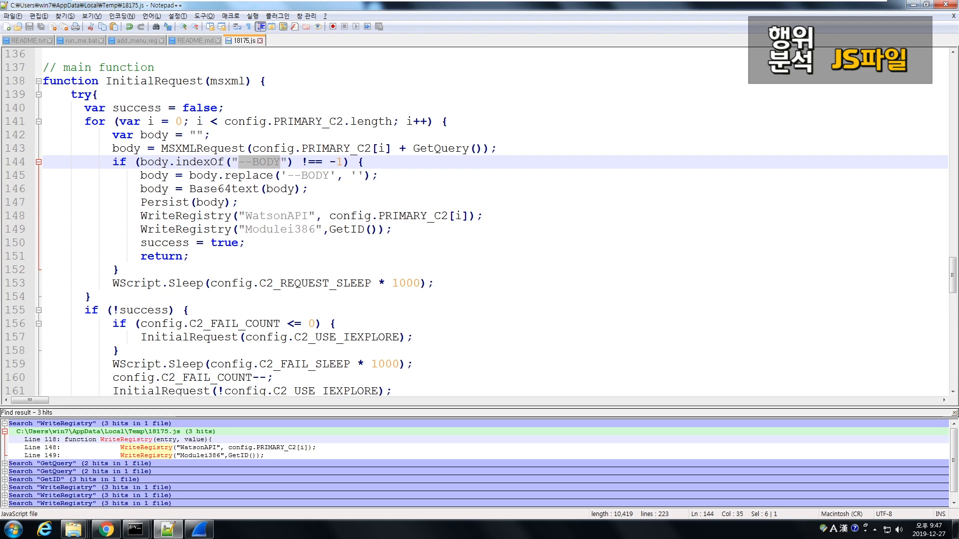
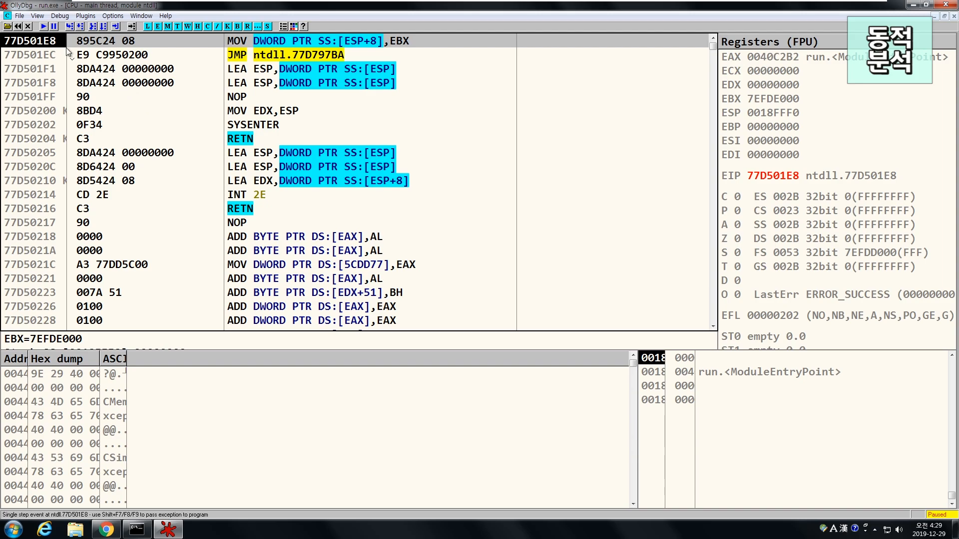
Switch to OllyDbg and run run.exe from the ntdll system breakpoint to its module entry point.
{"action": "left_click", "coordinate": [43, 27]}
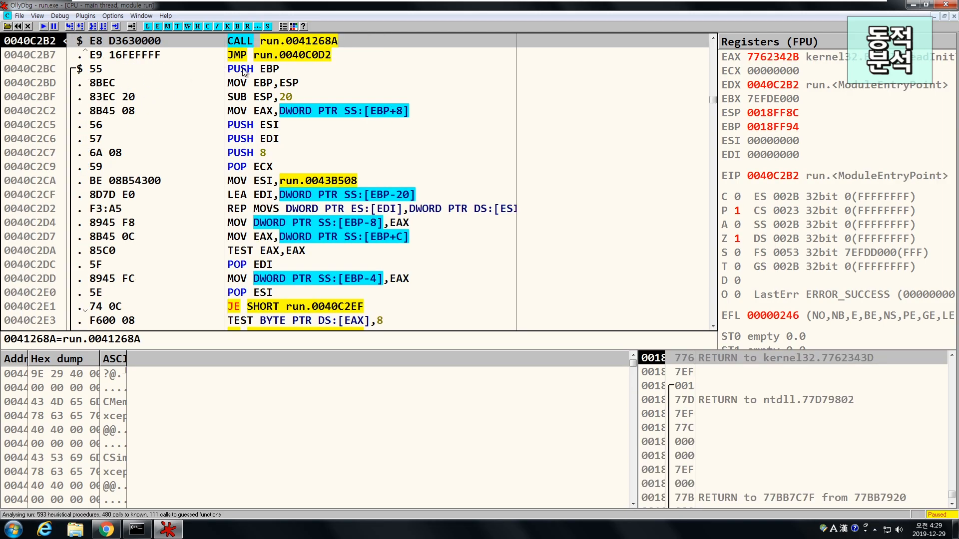
Add the comment "EntryPoint" to the CALL instruction at 0040C2B2 and look over the surrounding code.
{"action": "key", "text": "semicolon"}
{"action": "type", "text": "d"}
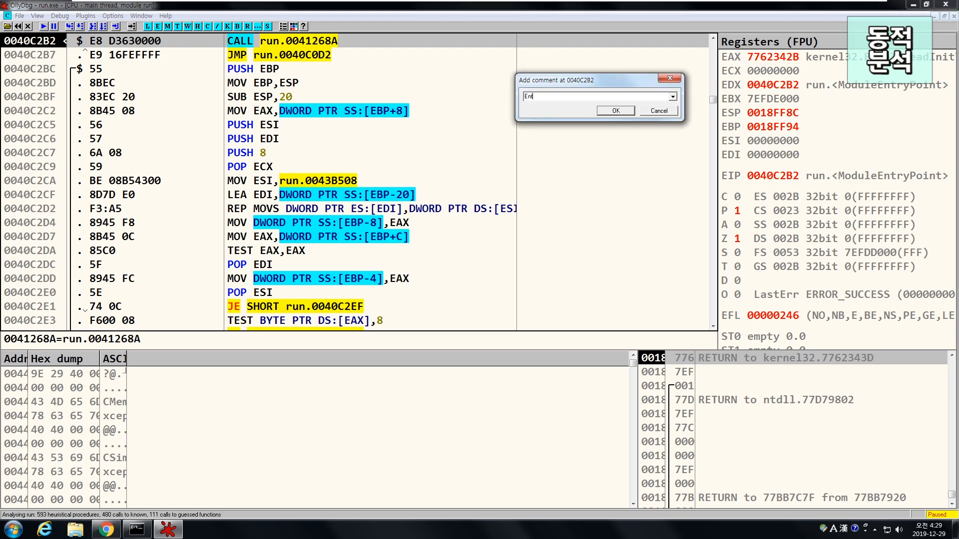
{"action": "type", "text": "ntryPoint"}
{"action": "key", "text": "Return"}
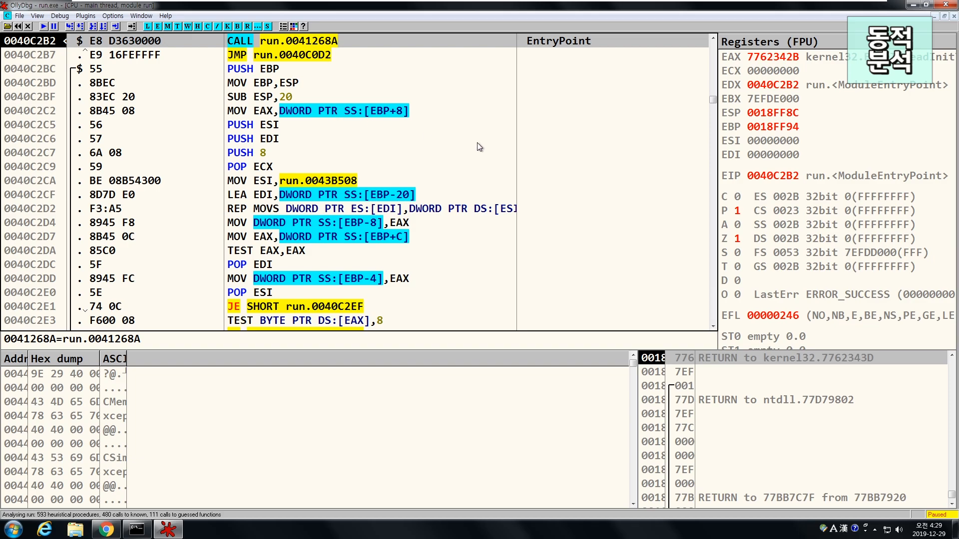
{"action": "scroll", "coordinate": [477, 143], "scroll_direction": "down", "scroll_amount": 3}
{"action": "scroll", "coordinate": [455, 133], "scroll_direction": "up", "scroll_amount": 2}
{"action": "scroll", "coordinate": [454, 132], "scroll_direction": "up", "scroll_amount": 2}
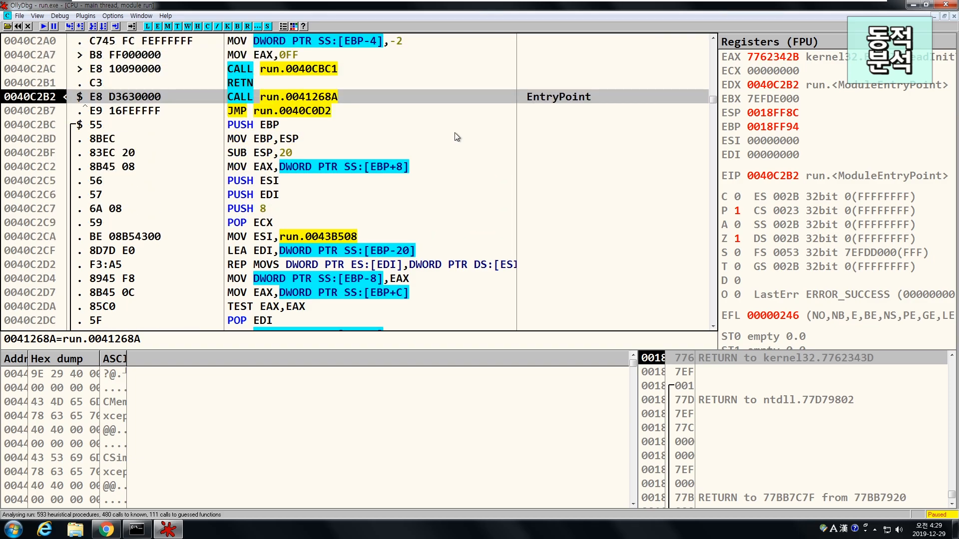
{"action": "scroll", "coordinate": [455, 133], "scroll_direction": "down", "scroll_amount": 2}
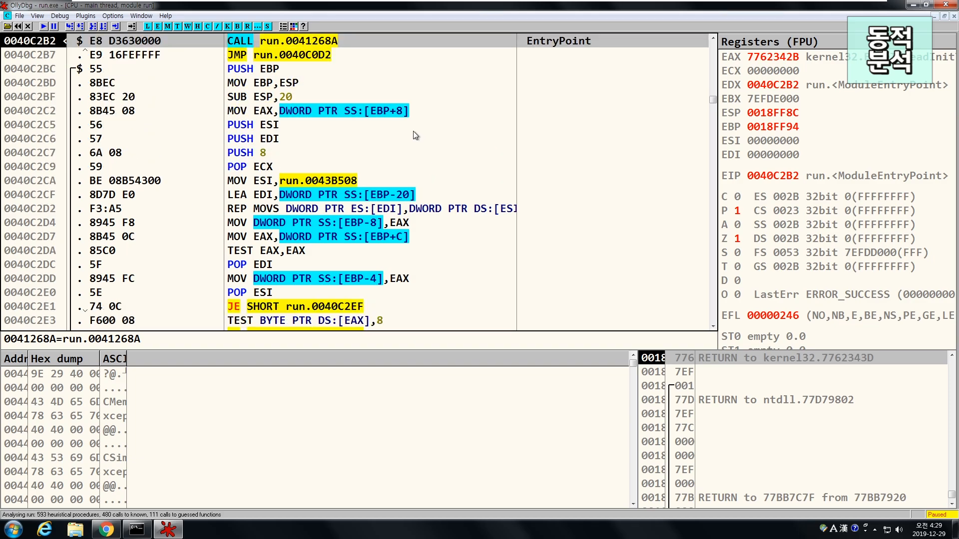
Open run.exe from the desktop in IDA Freeware, accepting the licence, the load options and the prompt to browse for a PDB file.
{"action": "left_click", "coordinate": [911, 5]}
{"action": "left_click_drag", "start_coordinate": [69, 126], "coordinate": [23, 129]}
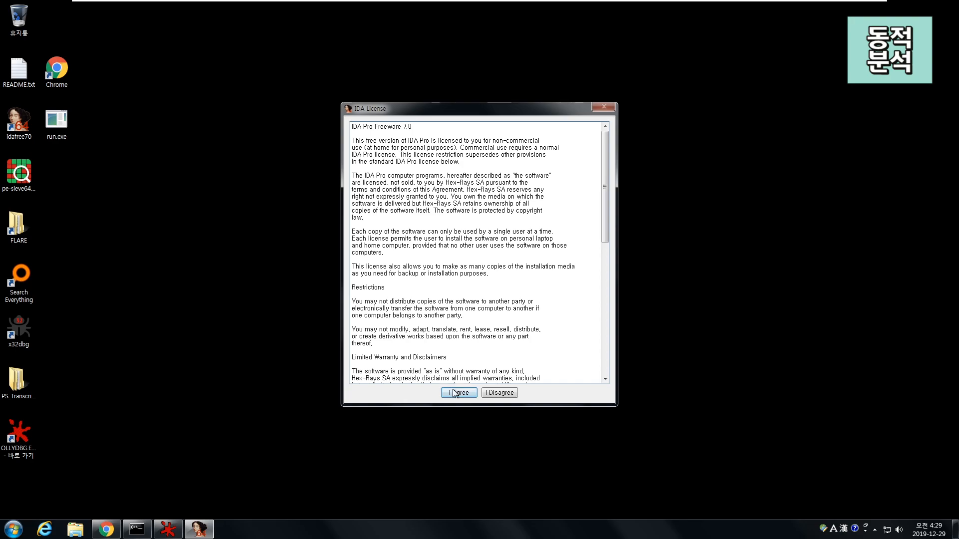
{"action": "left_click", "coordinate": [454, 393]}
{"action": "left_click", "coordinate": [453, 382]}
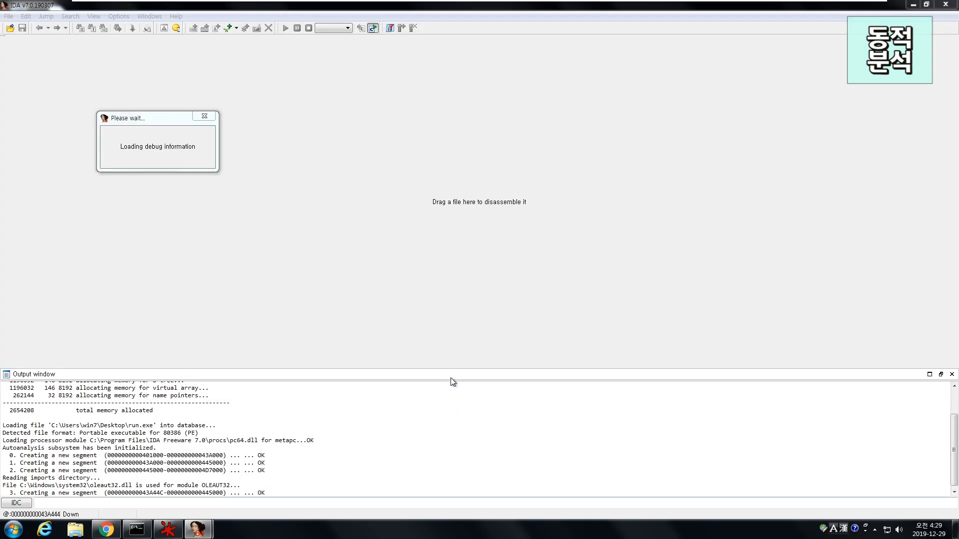
{"action": "left_click", "coordinate": [620, 324]}
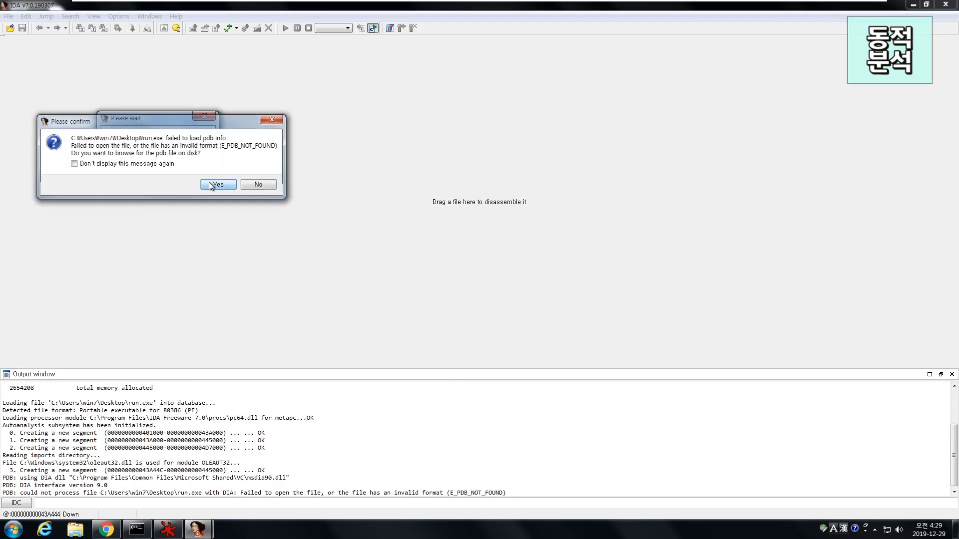
{"action": "left_click", "coordinate": [211, 185]}
{"action": "left_click", "coordinate": [429, 269]}
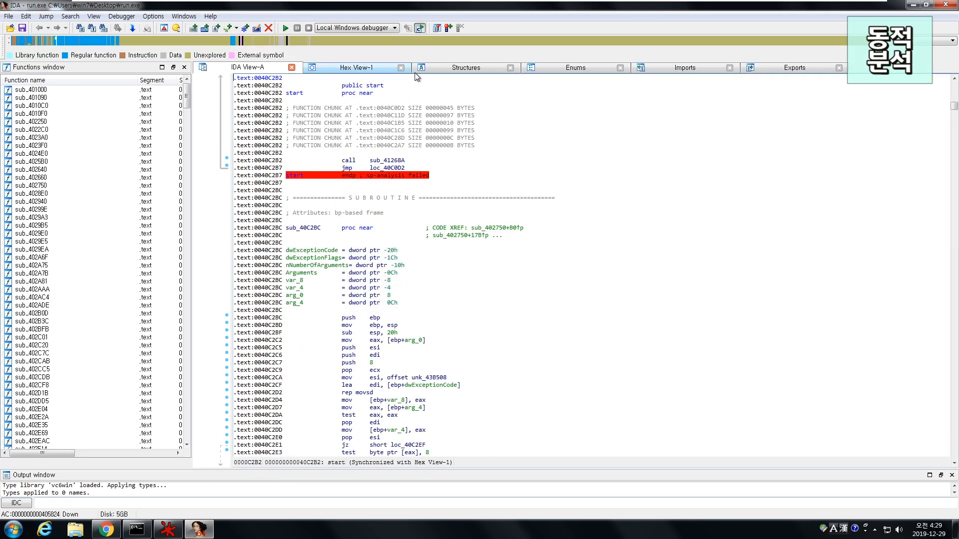
Examine the .text section data of run.exe in the disassembly and view the function sub_4029E0.
{"action": "left_click", "coordinate": [120, 41]}
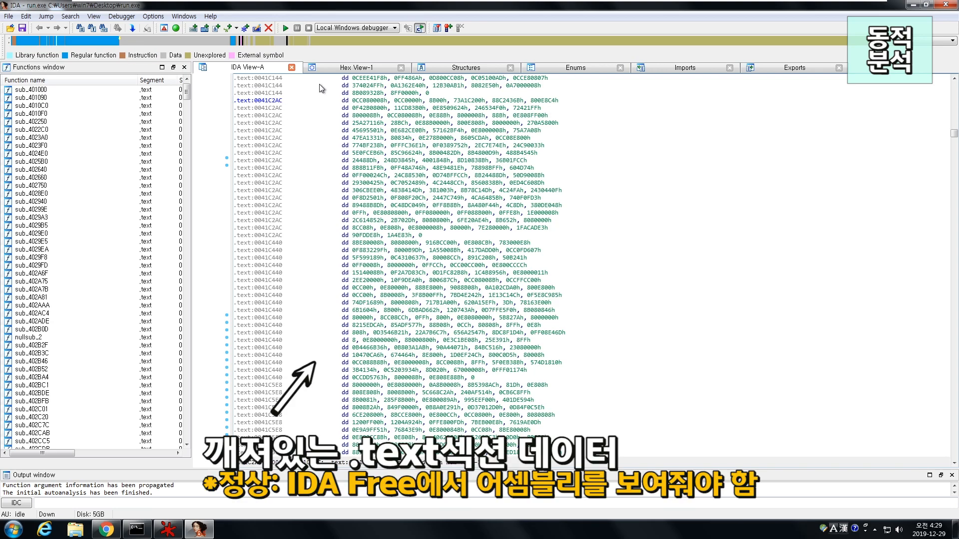
{"action": "scroll", "coordinate": [580, 285], "scroll_direction": "up", "scroll_amount": 2}
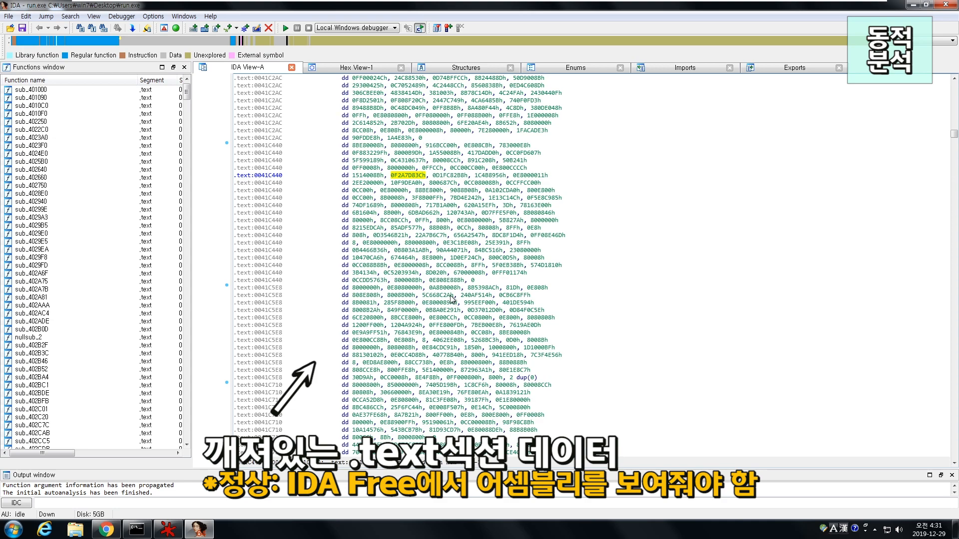
{"action": "double_click", "coordinate": [93, 233]}
{"action": "left_click", "coordinate": [502, 278]}
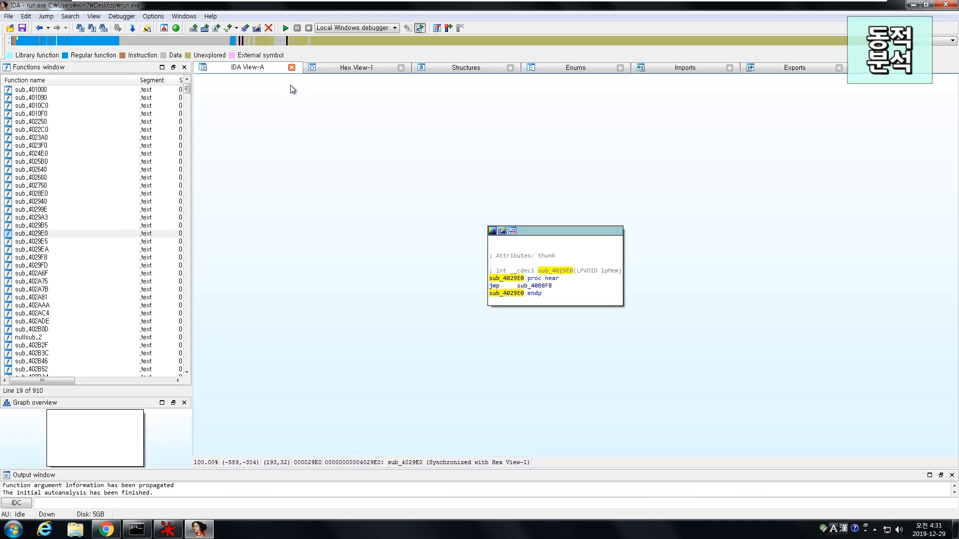
{"action": "left_click_drag", "start_coordinate": [125, 41], "coordinate": [153, 41]}
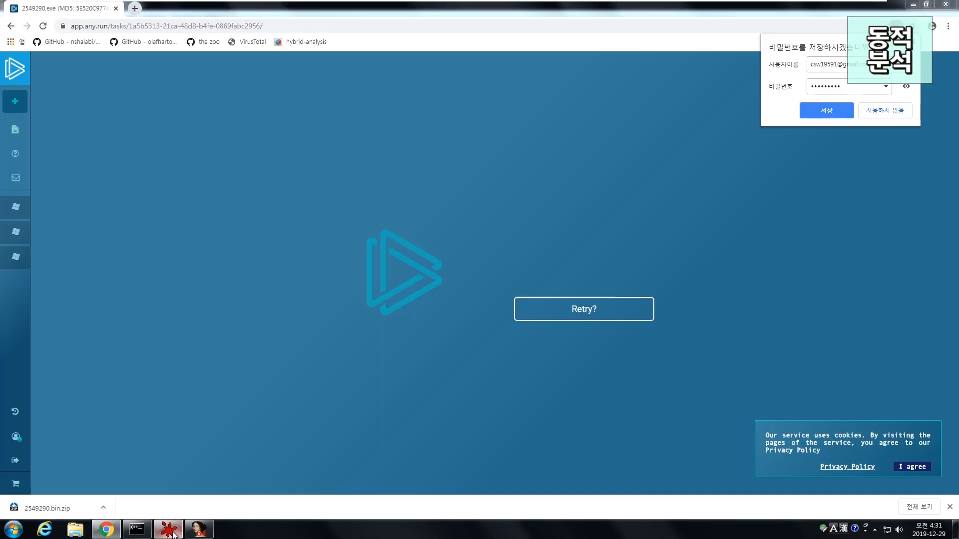
Switch to OllyDbg, go to the VirtualAlloc function and set a breakpoint on its first instruction.
{"action": "left_click", "coordinate": [171, 531]}
{"action": "left_click", "coordinate": [282, 171]}
{"action": "key", "text": "ctrl+g"}
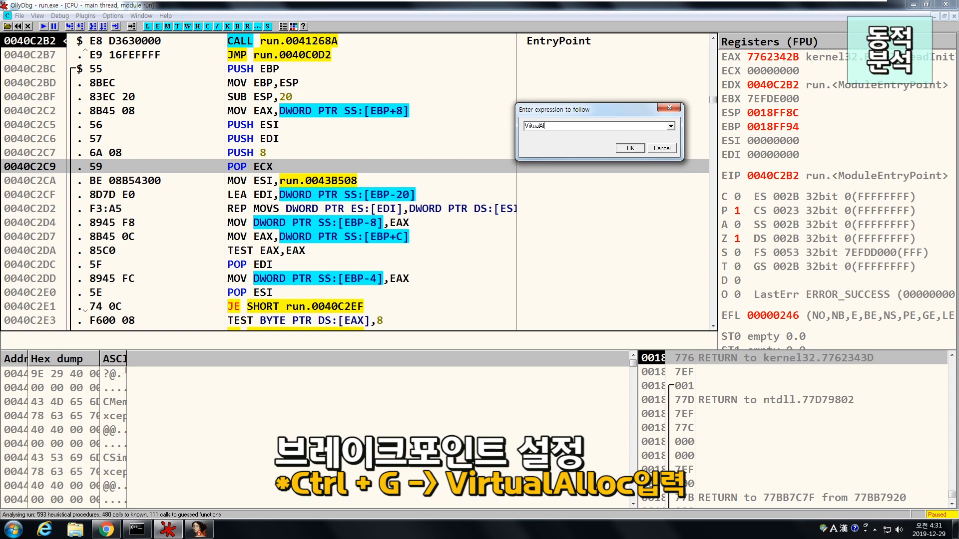
{"action": "type", "text": "VritualA"}
{"action": "key", "text": "BackSpace"}
{"action": "key", "text": "BackSpace"}
{"action": "key", "text": "BackSpace"}
{"action": "key", "text": "BackSpace"}
{"action": "key", "text": "BackSpace"}
{"action": "key", "text": "BackSpace"}
{"action": "key", "text": "BackSpace"}
{"action": "type", "text": "ritualAlloc"}
{"action": "key", "text": "shift+Home"}
{"action": "type", "text": "VirtualAlloc"}
{"action": "key", "text": "Return"}
{"action": "key", "text": "F2"}
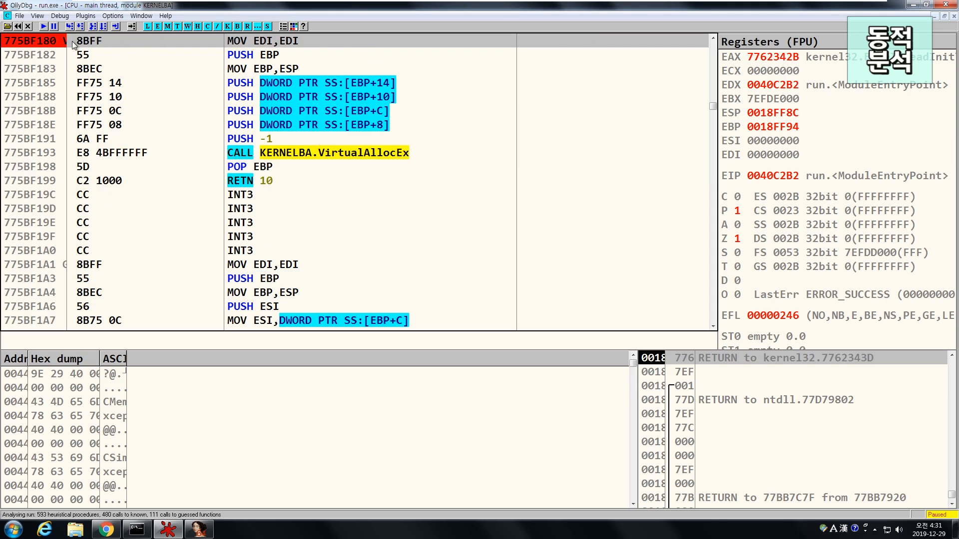
Widen the disassembly's address column to show the full VirtualAlloc label and run the program to the breakpoint.
{"action": "left_click_drag", "start_coordinate": [67, 41], "coordinate": [158, 36]}
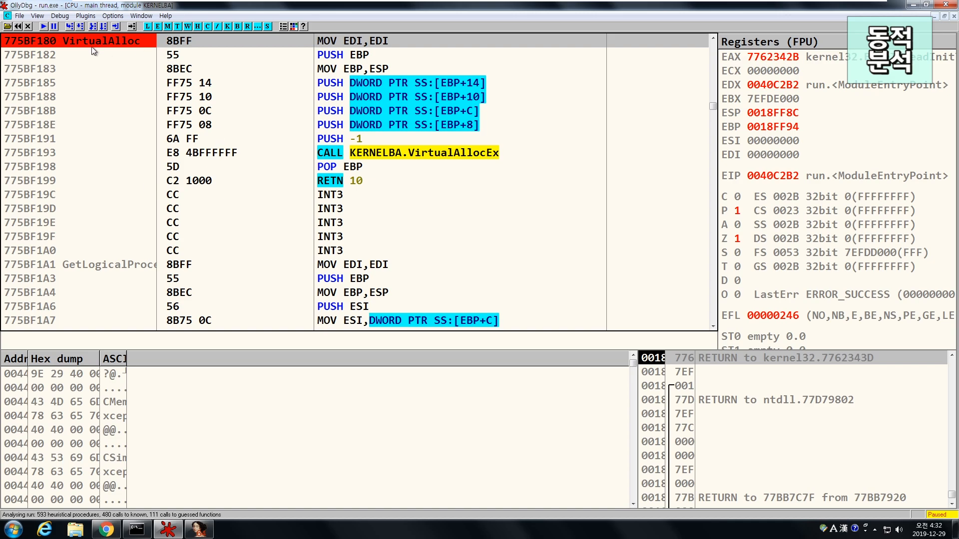
{"action": "left_click", "coordinate": [45, 26]}
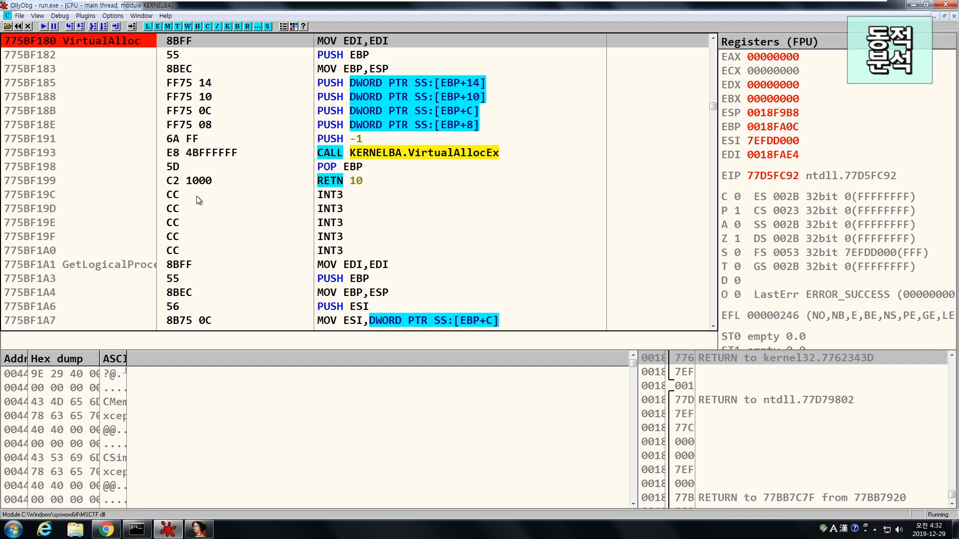
{"action": "left_click", "coordinate": [206, 180]}
{"action": "left_click", "coordinate": [207, 209]}
{"action": "left_click", "coordinate": [229, 236]}
{"action": "left_click", "coordinate": [252, 167]}
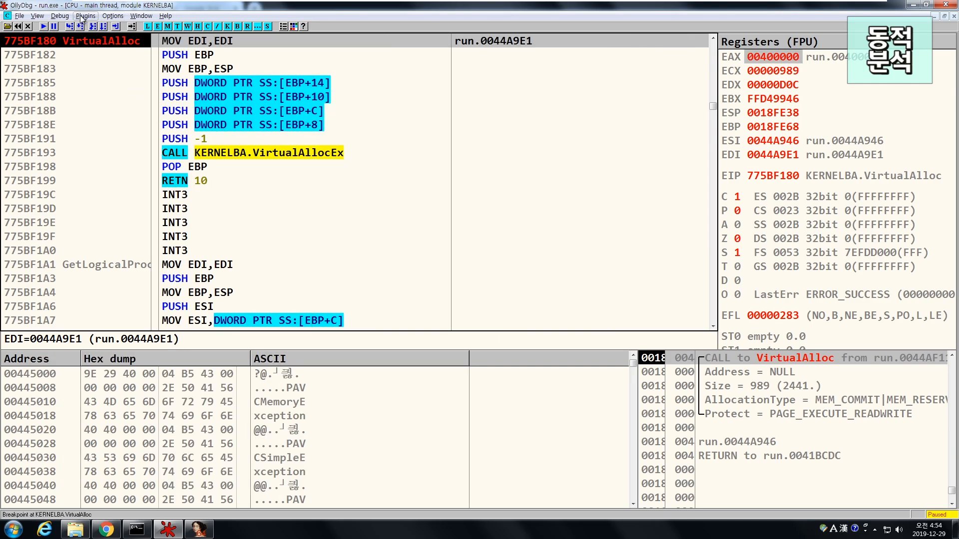
Execute VirtualAlloc until its return, step out to the caller at 0044AF17 and review the code around the call.
{"action": "left_click", "coordinate": [60, 16]}
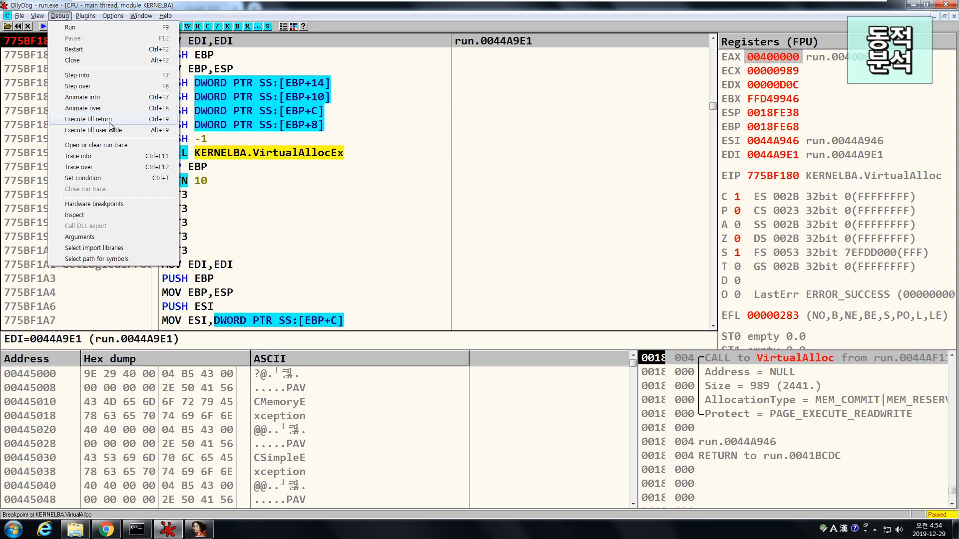
{"action": "left_click", "coordinate": [88, 119]}
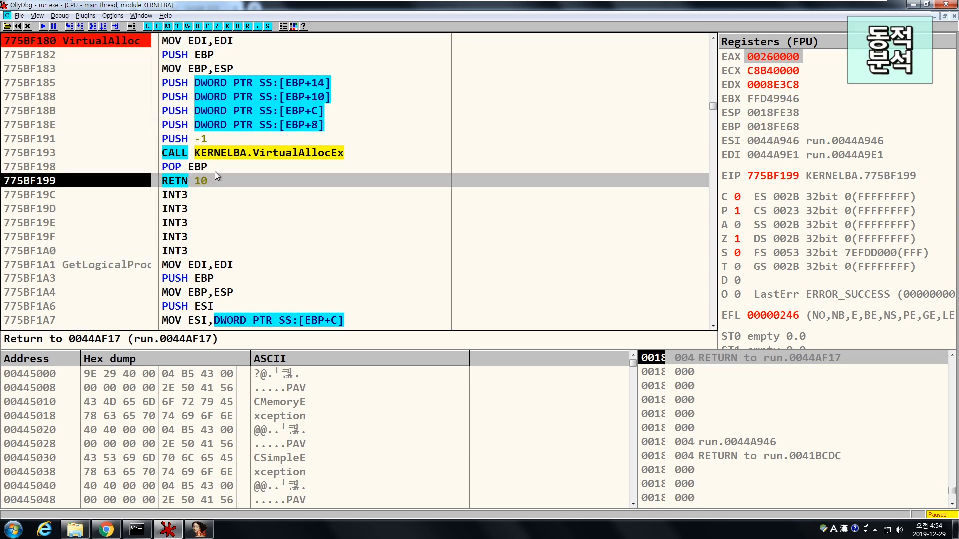
{"action": "key", "text": "F8"}
{"action": "scroll", "coordinate": [305, 165], "scroll_direction": "up", "scroll_amount": 3}
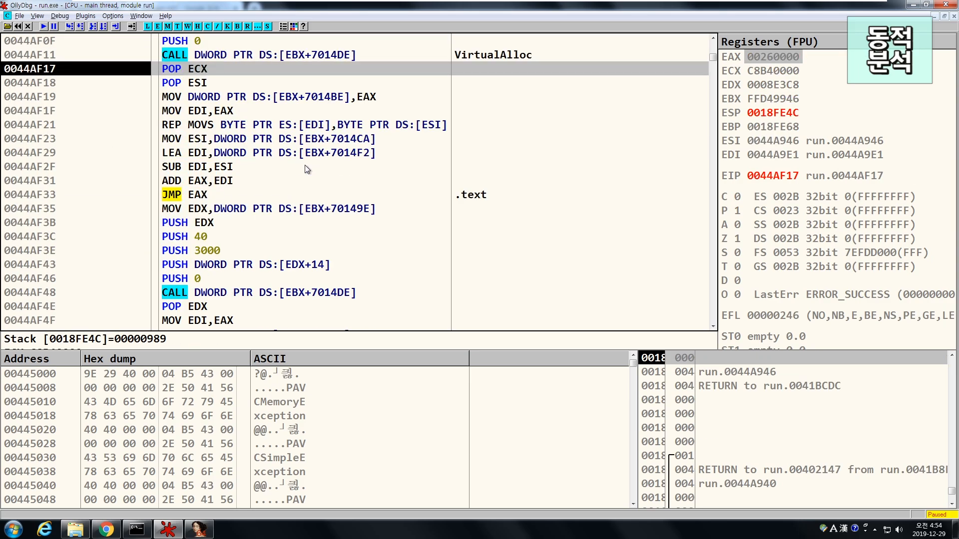
{"action": "scroll", "coordinate": [355, 168], "scroll_direction": "up", "scroll_amount": 3}
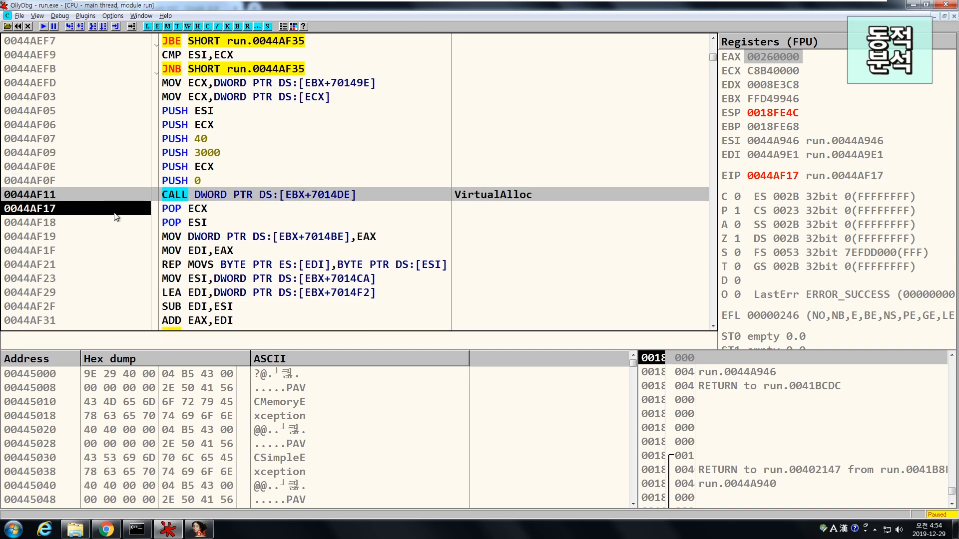
{"action": "left_click", "coordinate": [264, 204]}
{"action": "left_click", "coordinate": [249, 198]}
{"action": "scroll", "coordinate": [239, 190], "scroll_direction": "down", "scroll_amount": 1}
{"action": "left_click", "coordinate": [231, 184]}
{"action": "scroll", "coordinate": [241, 188], "scroll_direction": "down", "scroll_amount": 1}
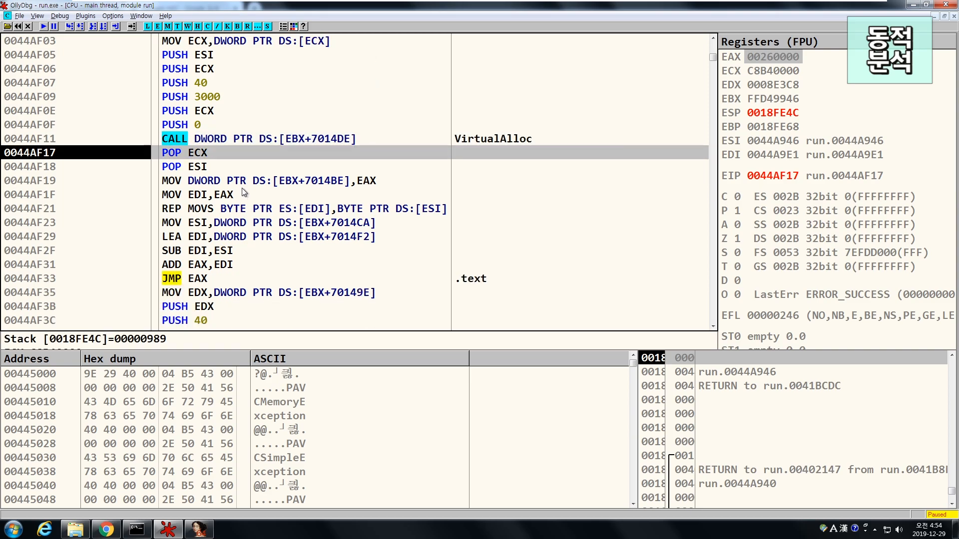
Follow the EAX address in the dump and step over the copy routine up to SUB EDI,ESI at 0044AF2F.
{"action": "right_click", "coordinate": [758, 59]}
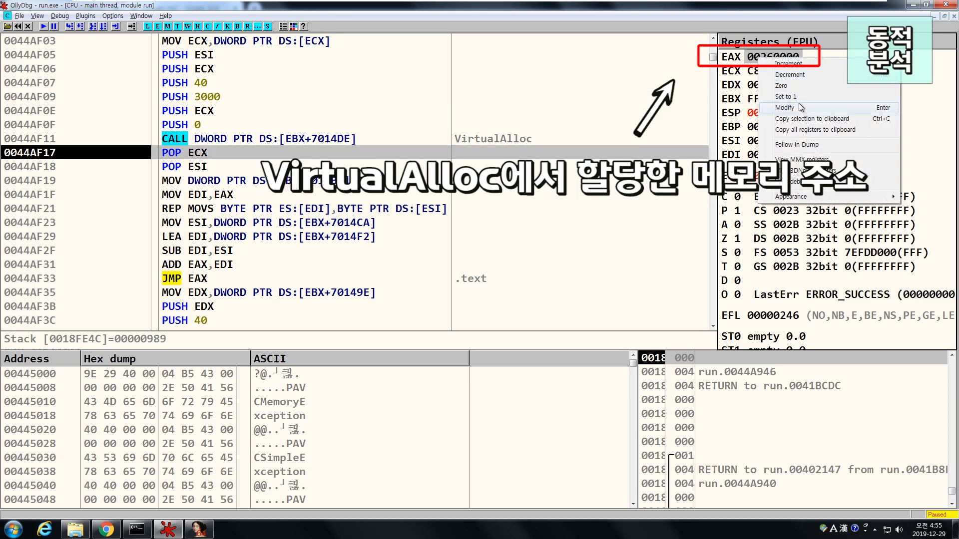
{"action": "left_click", "coordinate": [796, 145]}
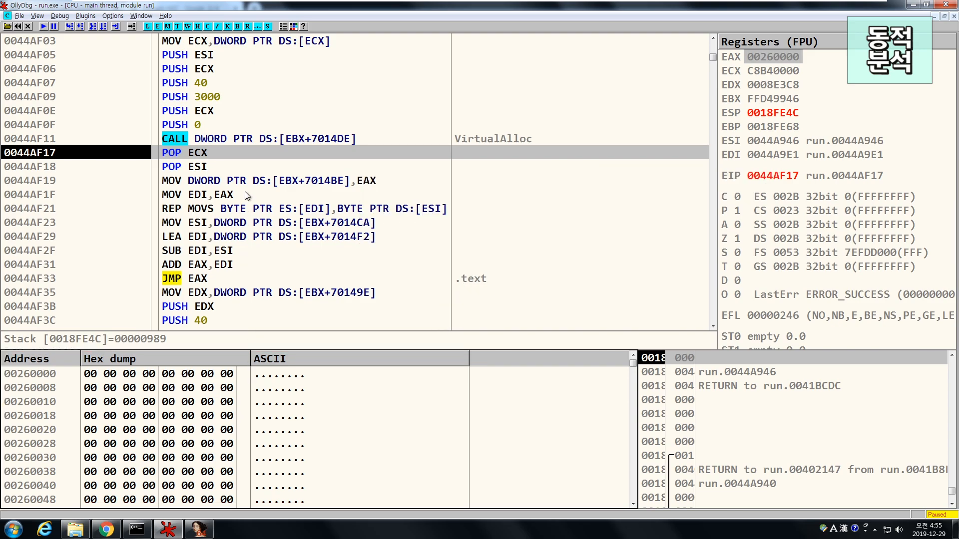
{"action": "key", "text": "F8"}
{"action": "key", "text": "F8"}
{"action": "key", "text": "F8"}
{"action": "key", "text": "F8"}
{"action": "key", "text": "F8"}
{"action": "key", "text": "F8"}
{"action": "key", "text": "F8"}
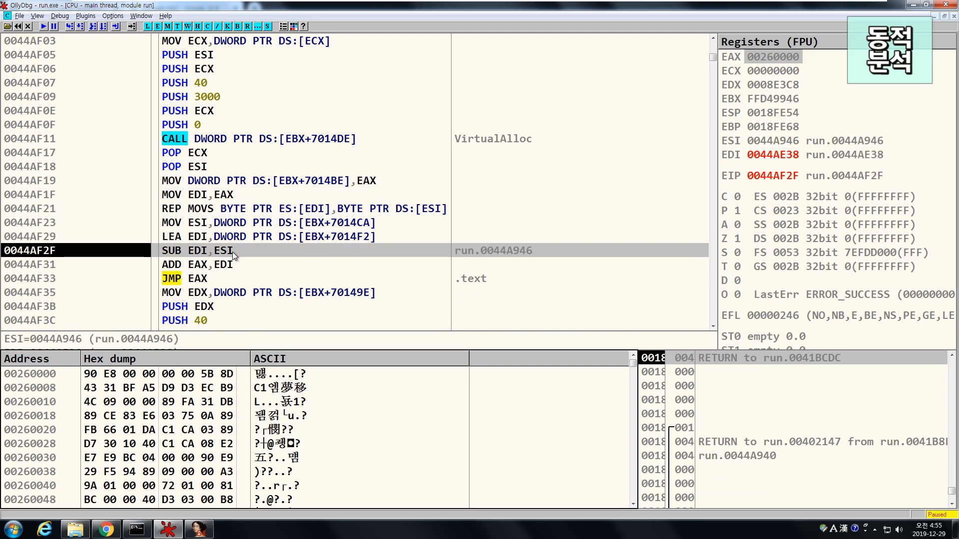
Inspect the REP MOVS instruction and the copied bytes in the dump, comparing them with the .text data in IDA.
{"action": "left_click_drag", "start_coordinate": [276, 209], "coordinate": [278, 220]}
{"action": "left_click", "coordinate": [254, 209]}
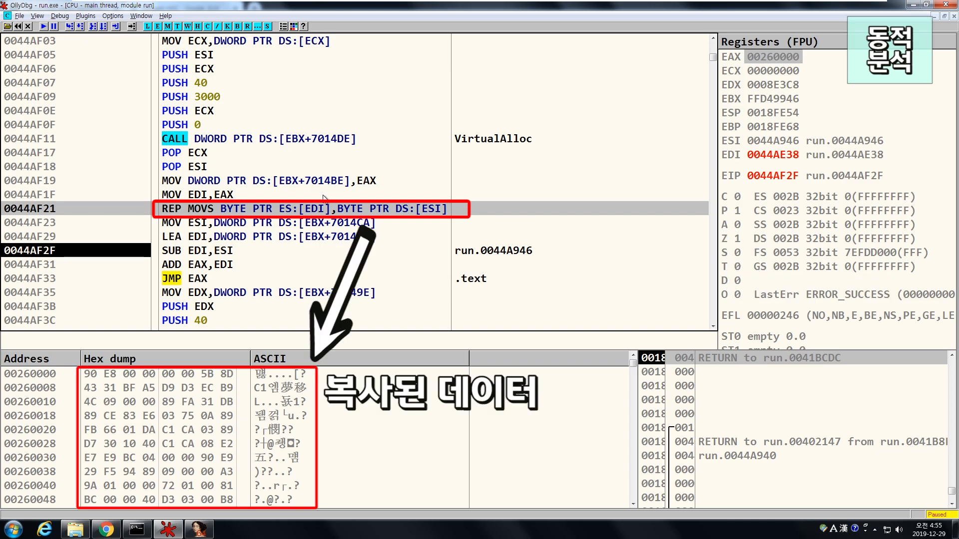
{"action": "left_click", "coordinate": [304, 374]}
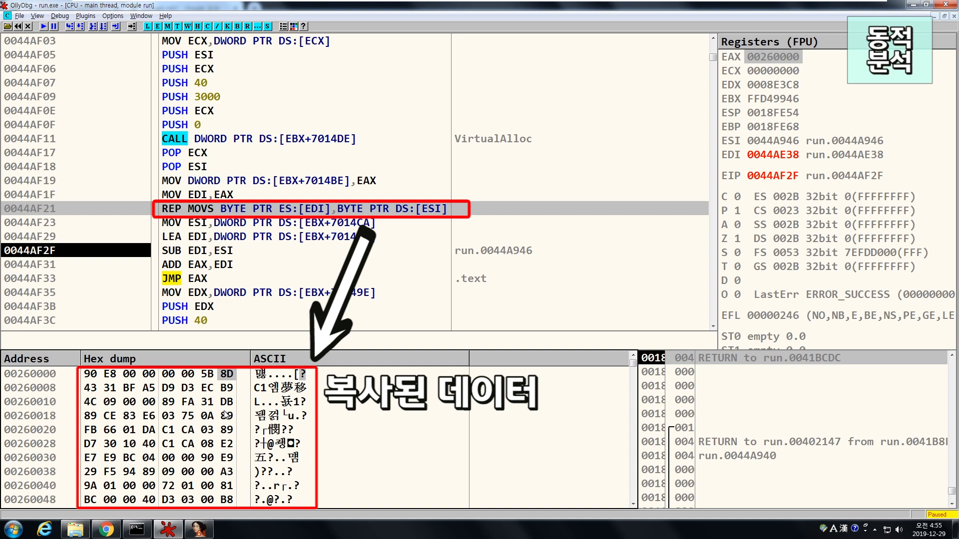
{"action": "left_click", "coordinate": [198, 529]}
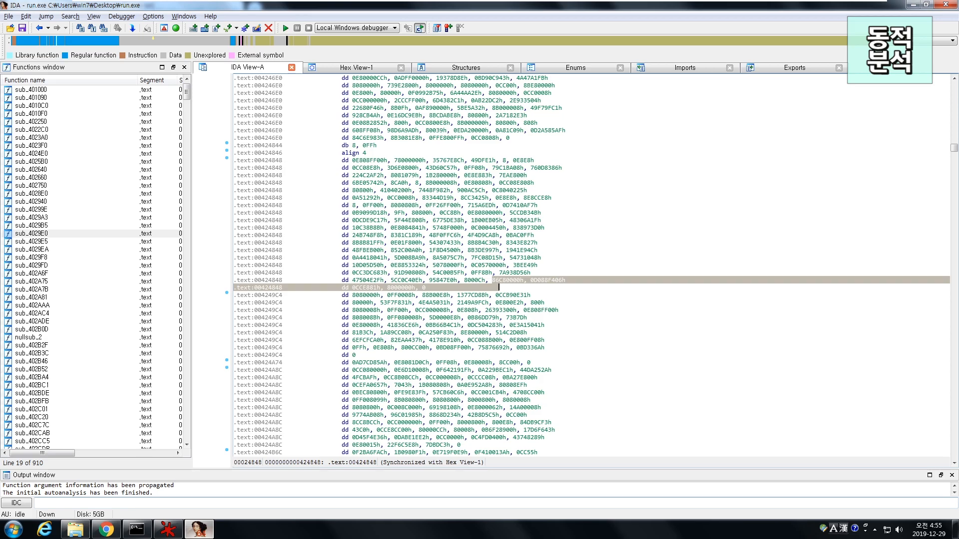
{"action": "left_click", "coordinate": [199, 530]}
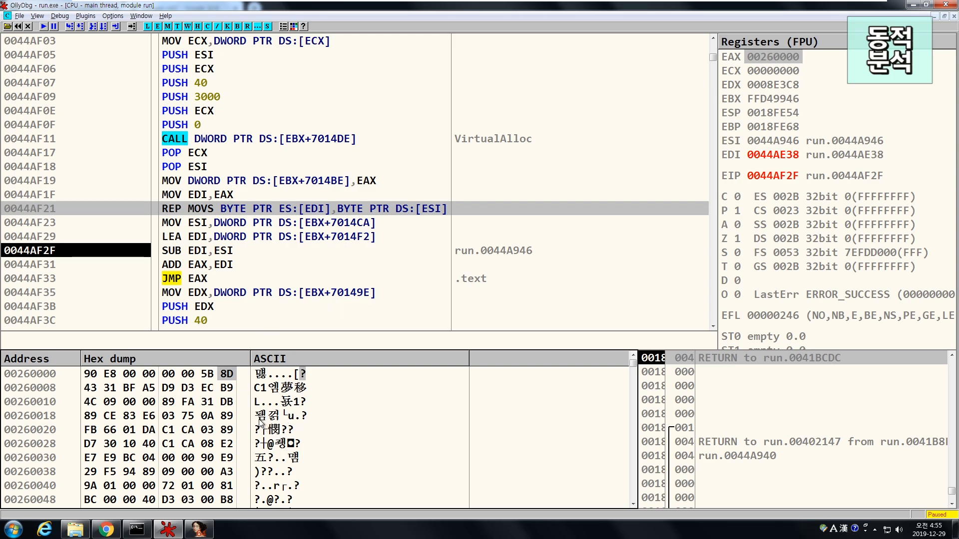
Step over the SUB and ADD instructions and follow JMP EAX into the copied code at 002604F2.
{"action": "left_click", "coordinate": [264, 249]}
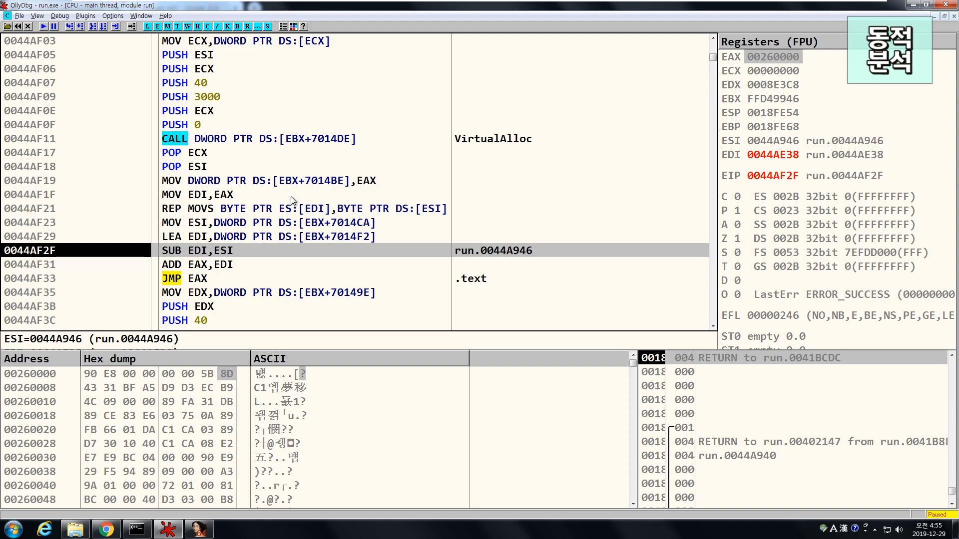
{"action": "key", "text": "F8"}
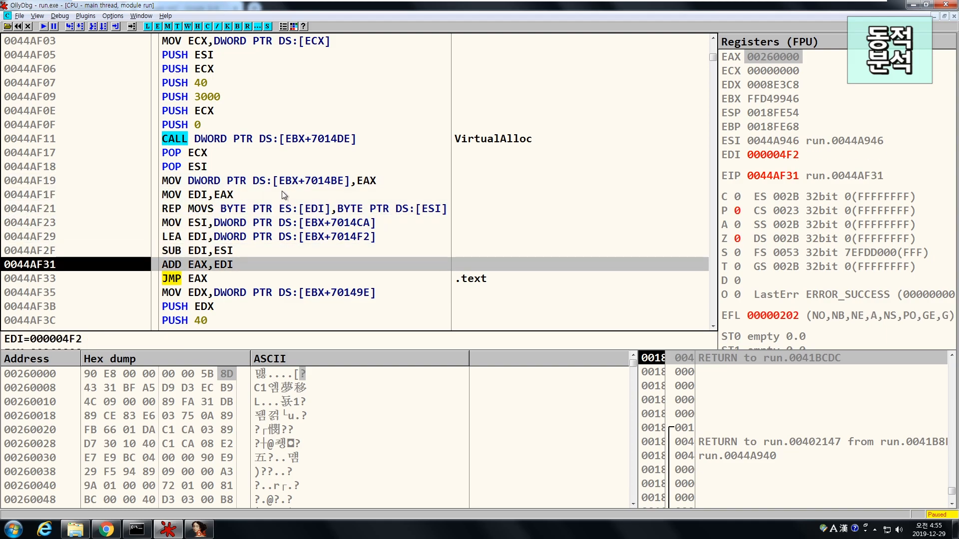
{"action": "key", "text": "F8"}
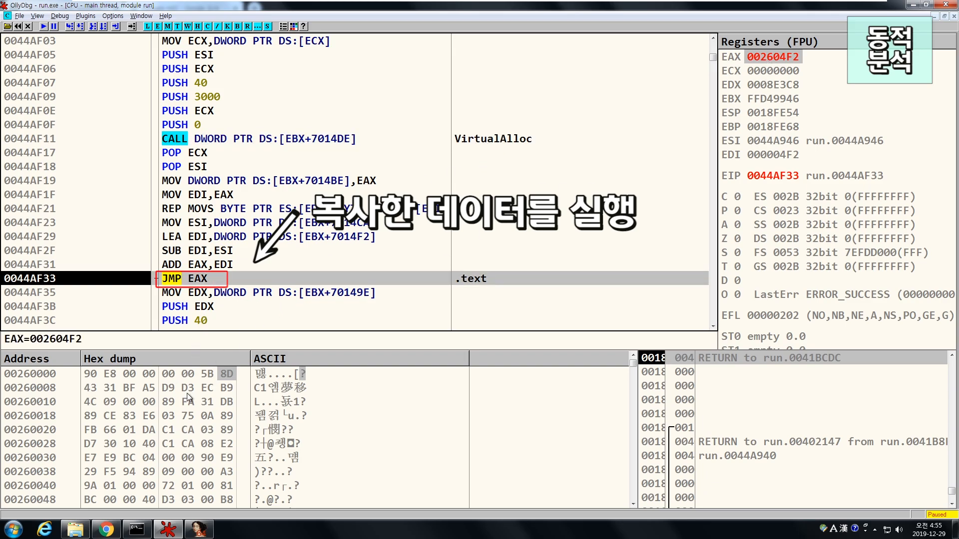
{"action": "left_click", "coordinate": [91, 374]}
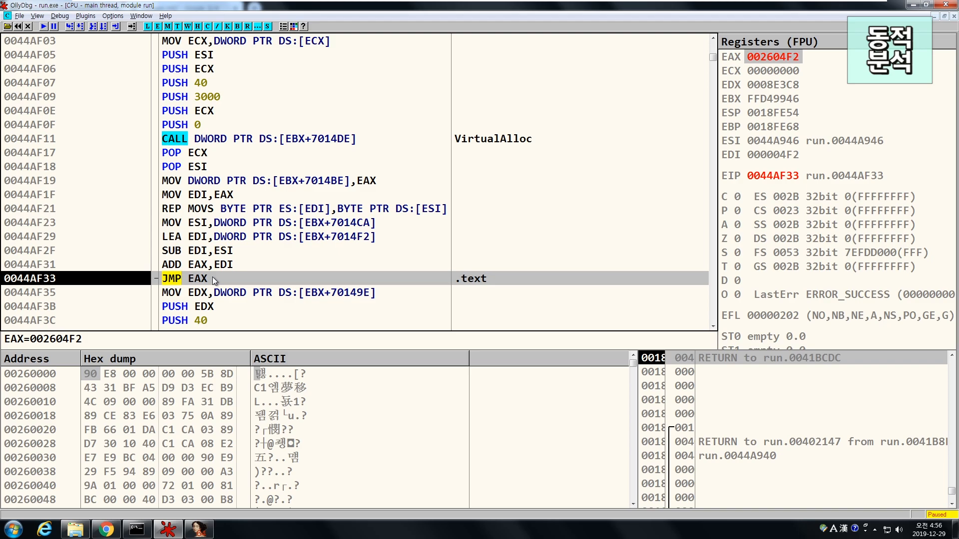
{"action": "key", "text": "F8"}
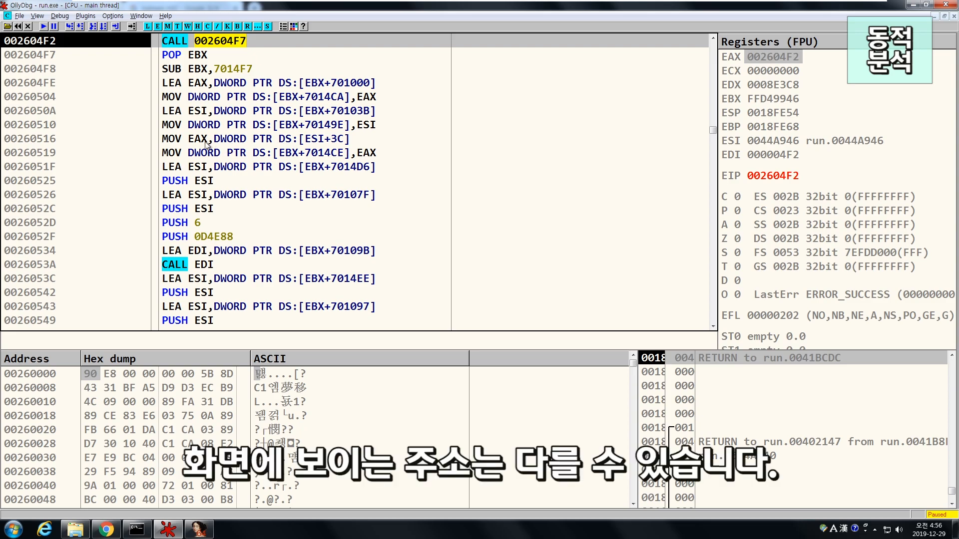
Open the Snapshot Manager of the flarevm(win7) virtual machine while execution is paused at 002604F2.
{"action": "left_click", "coordinate": [164, 7]}
{"action": "mouse_move", "coordinate": [203, 85]}
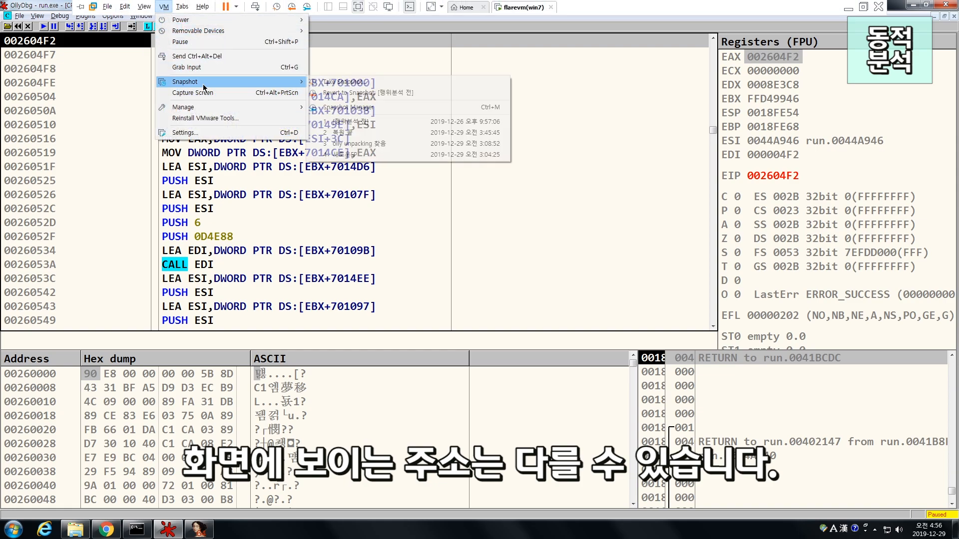
{"action": "left_click", "coordinate": [358, 106]}
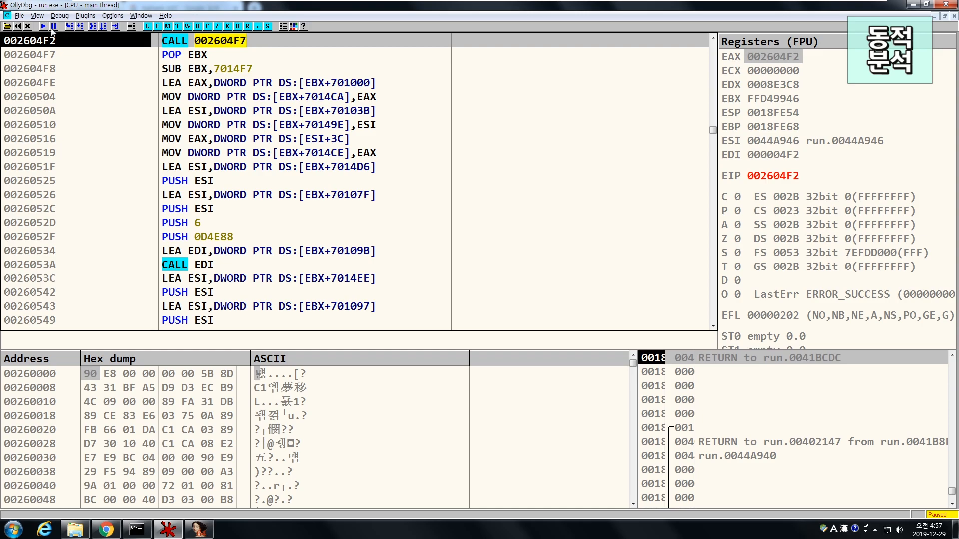
Run to the VirtualAlloc breakpoint, execute until its return and step out to the caller at 00260608.
{"action": "left_click", "coordinate": [44, 26]}
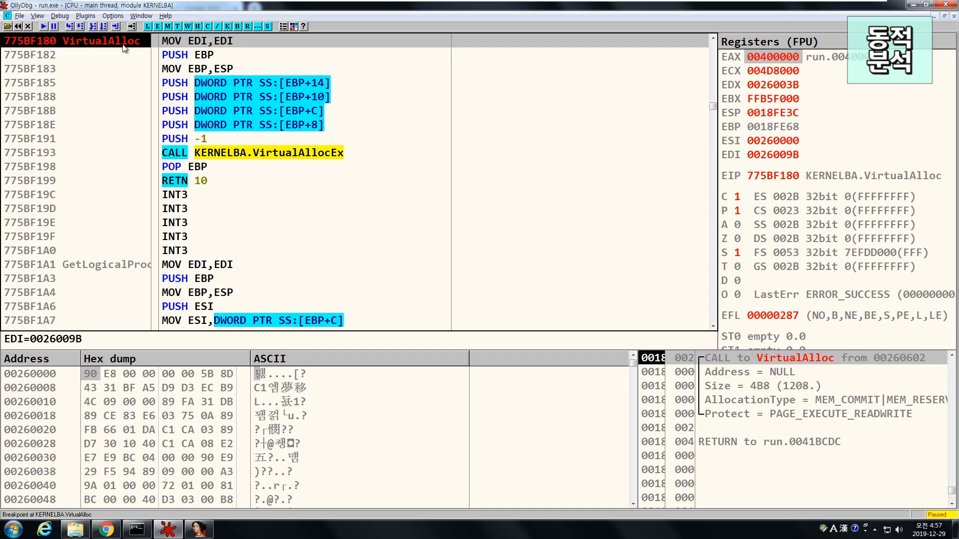
{"action": "left_click", "coordinate": [59, 16]}
{"action": "left_click", "coordinate": [100, 119]}
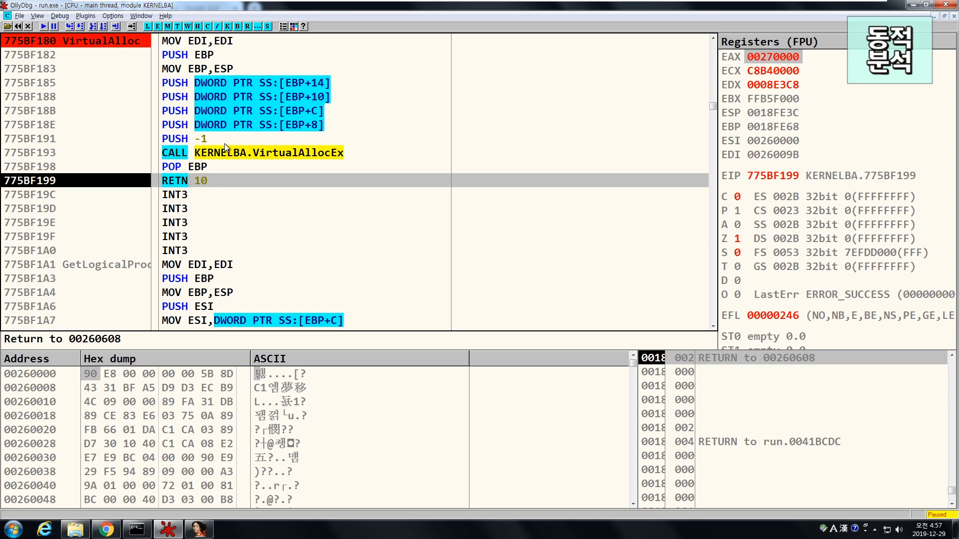
{"action": "key", "text": "F8"}
{"action": "scroll", "coordinate": [260, 104], "scroll_direction": "up", "scroll_amount": 2}
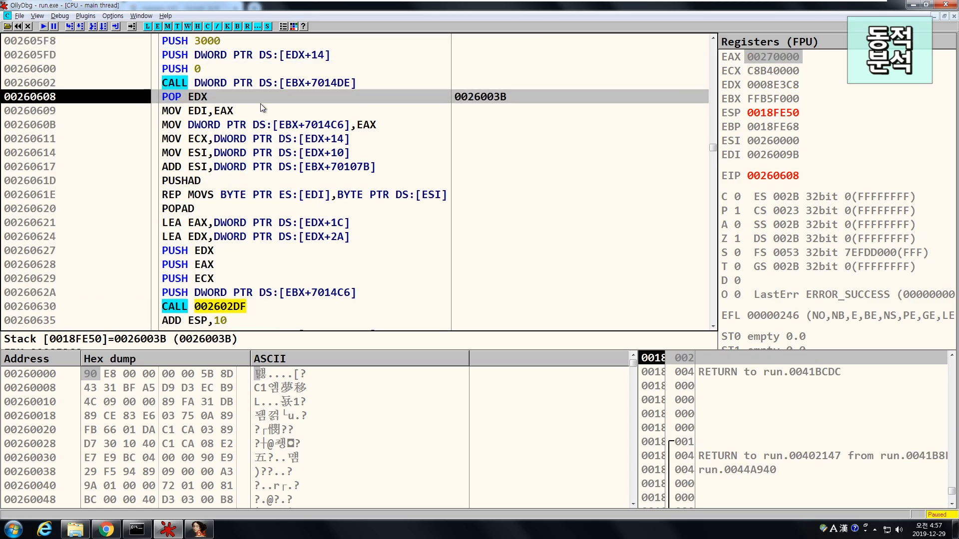
Add the comment "virtuallloc" to the CALL instruction at 00260602.
{"action": "left_click", "coordinate": [263, 86]}
{"action": "key", "text": "semicolon"}
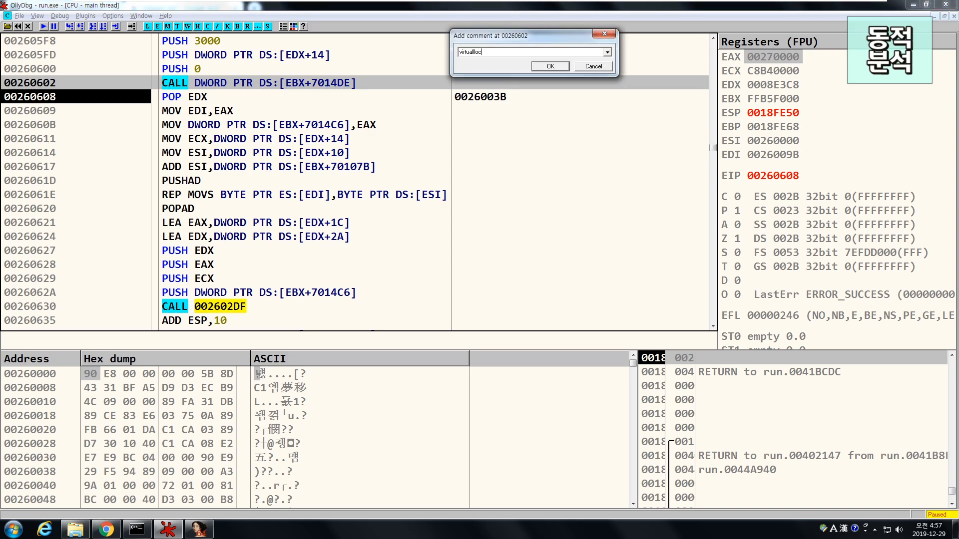
{"action": "key", "text": "Return"}
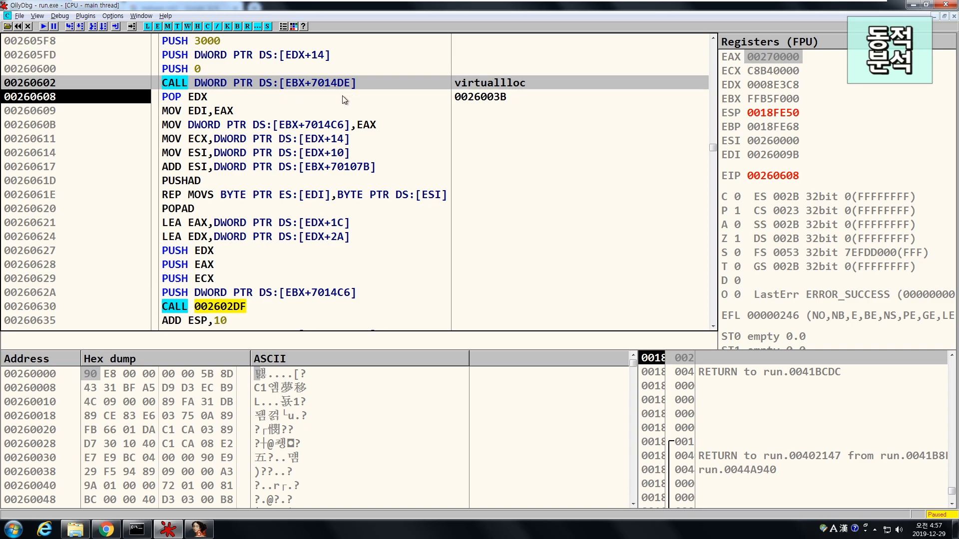
Follow the allocated address in EAX in the dump and step over the instructions up to PUSHAD at 0026061D.
{"action": "right_click", "coordinate": [777, 68]}
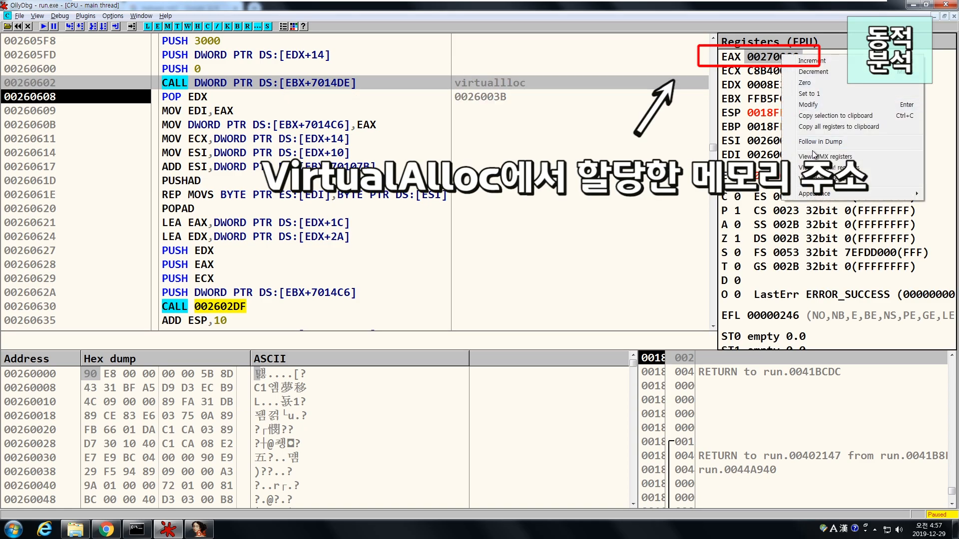
{"action": "left_click", "coordinate": [799, 144]}
{"action": "key", "text": "F8"}
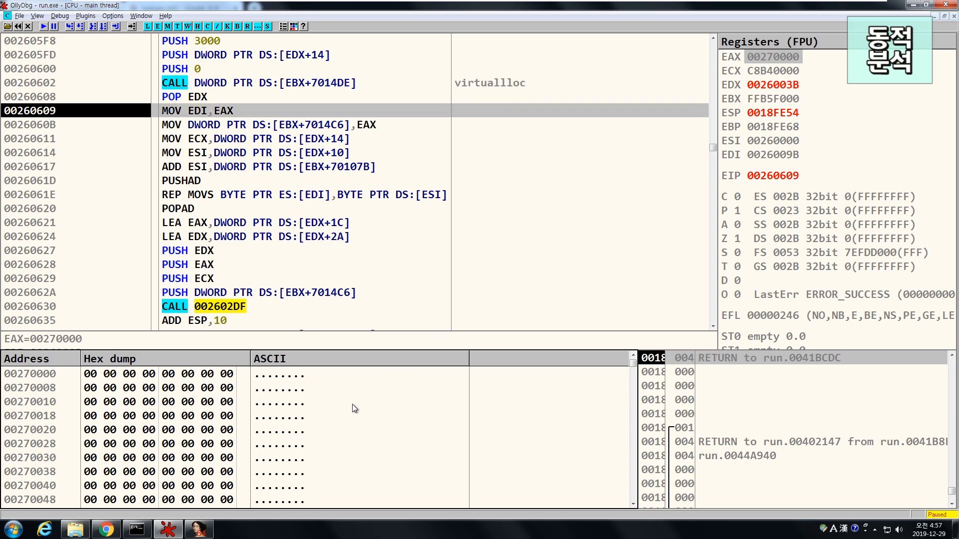
{"action": "key", "text": "F8"}
{"action": "key", "text": "F8"}
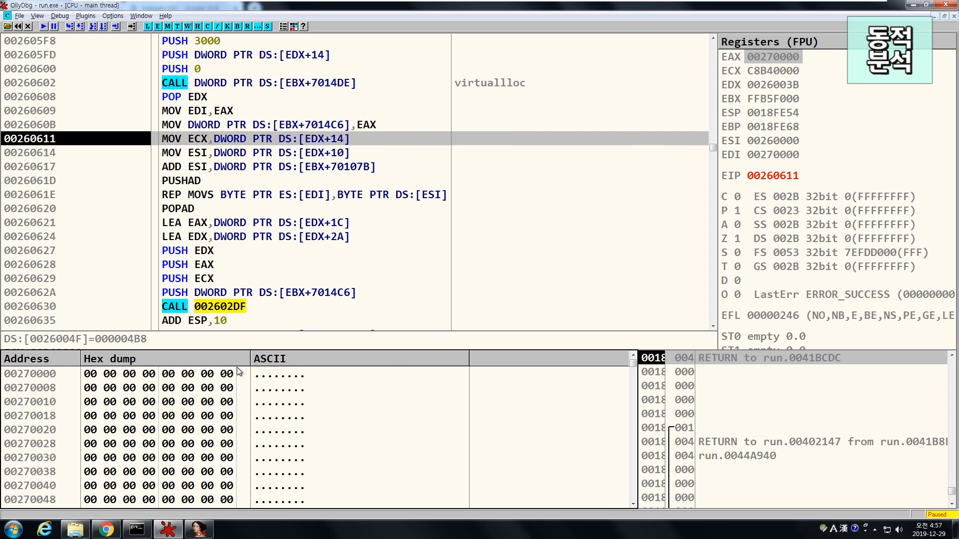
{"action": "key", "text": "F8"}
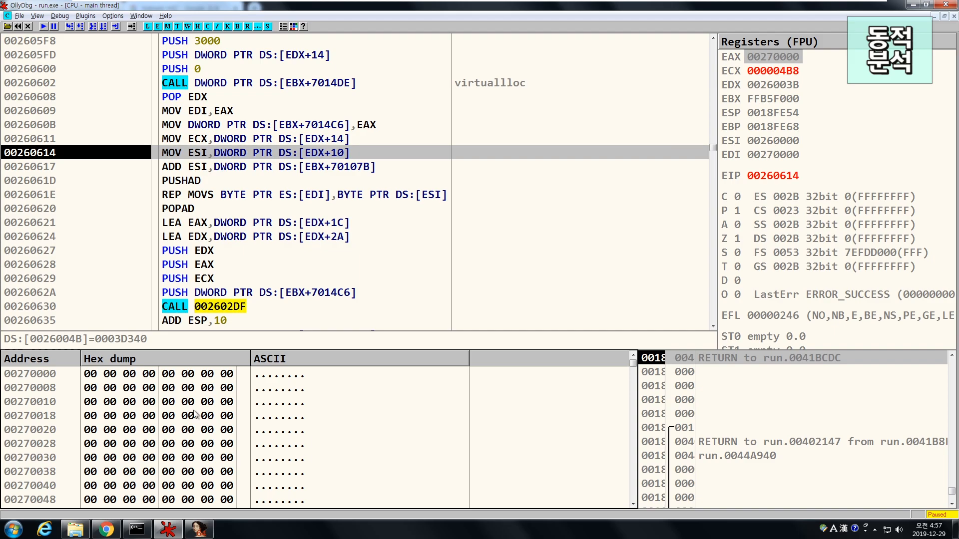
{"action": "key", "text": "F8"}
{"action": "key", "text": "F8"}
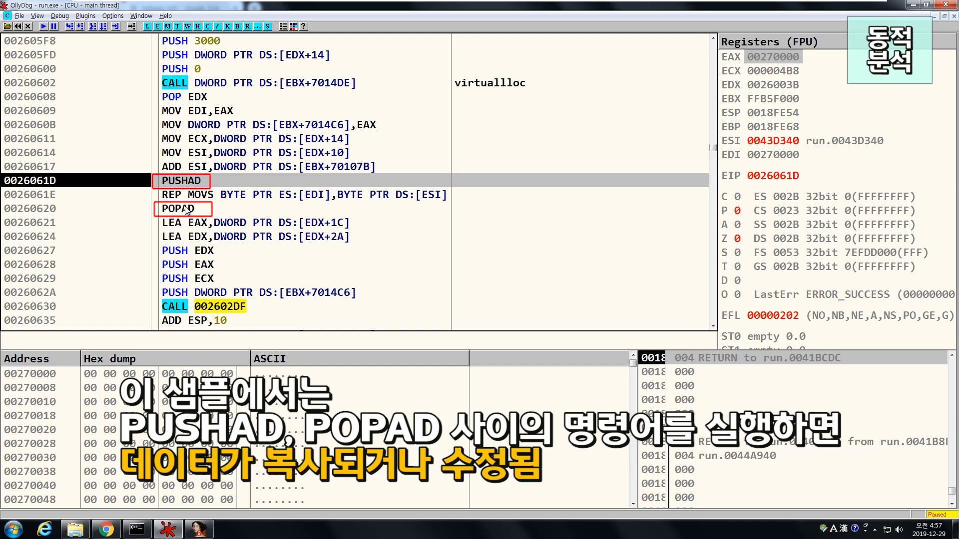
Step over PUSHAD and the REP MOVS copy, stopping at POPAD at 00260620.
{"action": "left_click", "coordinate": [189, 198]}
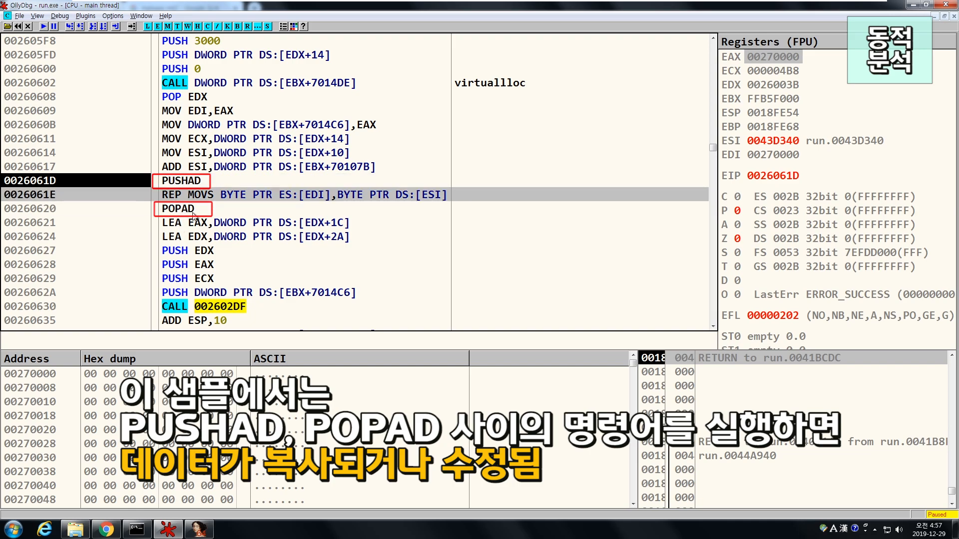
{"action": "key", "text": "F8"}
{"action": "key", "text": "F8"}
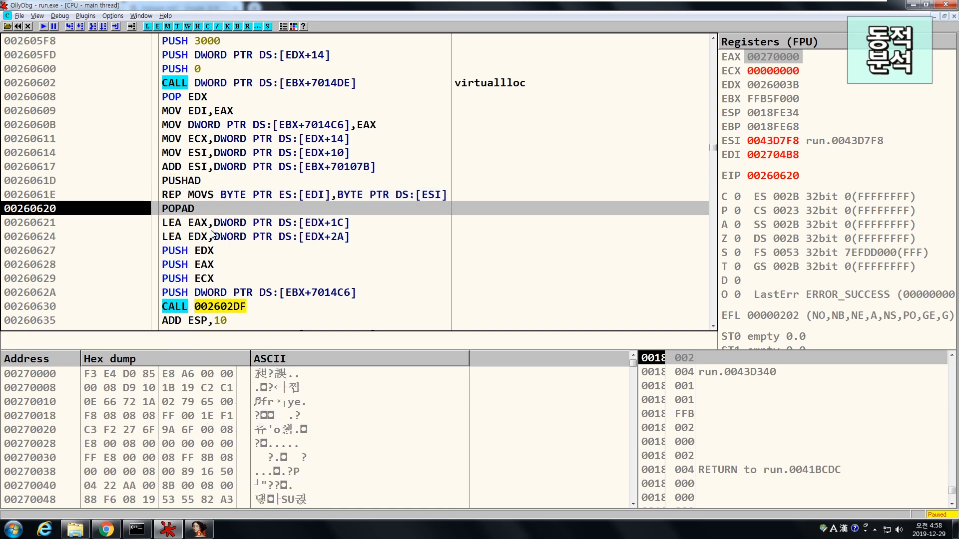
Step through POPAD and the argument pushes, then step over CALL 002602DF at 00260630.
{"action": "key", "text": "F8"}
{"action": "key", "text": "F8"}
{"action": "key", "text": "F8"}
{"action": "key", "text": "F8"}
{"action": "key", "text": "F8"}
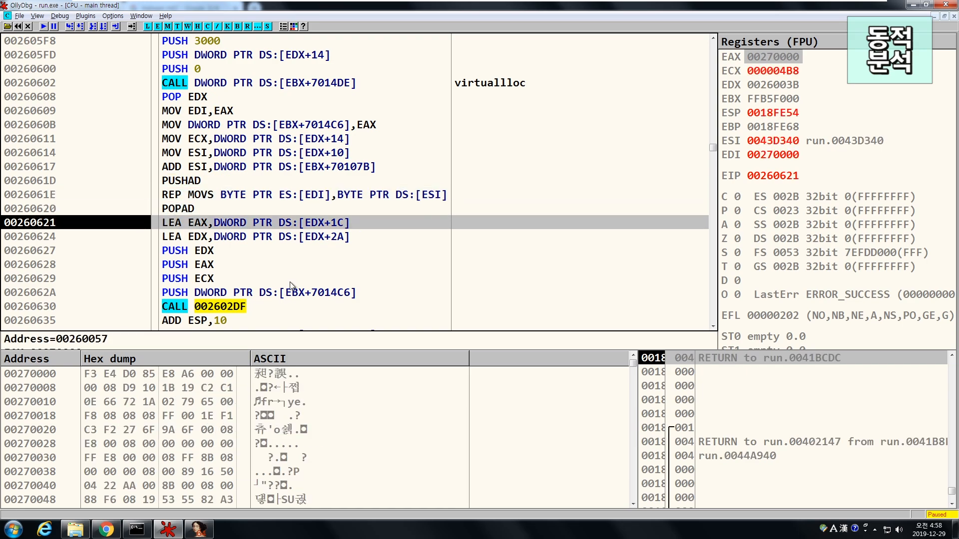
{"action": "key", "text": "F8"}
{"action": "key", "text": "F8"}
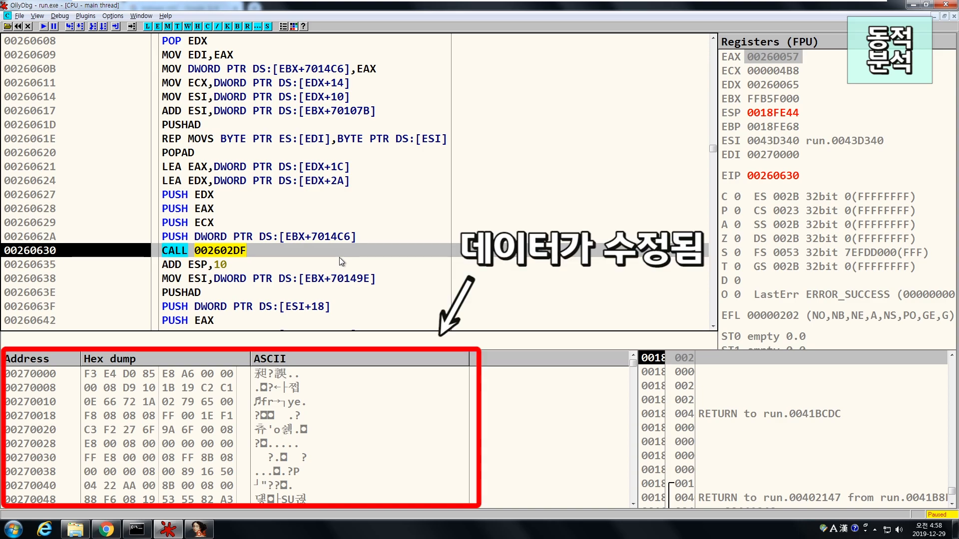
{"action": "key", "text": "F8"}
{"action": "left_click", "coordinate": [246, 251]}
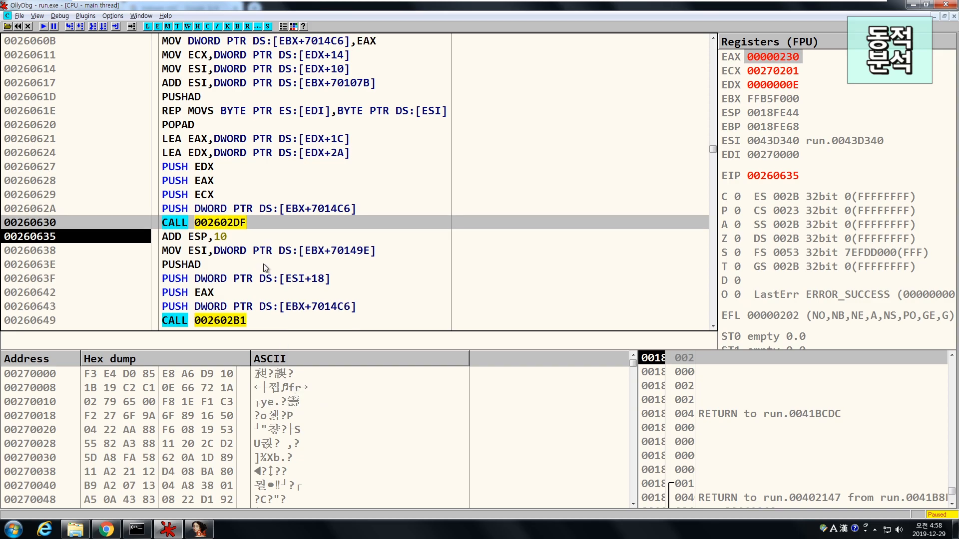
Step from ADD ESP,10 through the next PUSHAD block and step over CALL 002602B1 at 00260649.
{"action": "key", "text": "F8"}
{"action": "key", "text": "F8"}
{"action": "key", "text": "F8"}
{"action": "key", "text": "F8"}
{"action": "key", "text": "F8"}
{"action": "key", "text": "F8"}
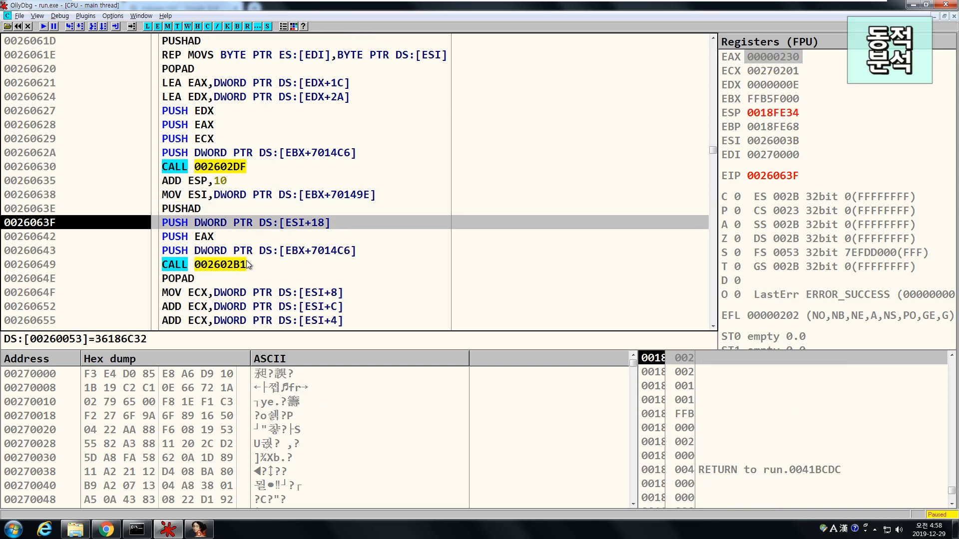
{"action": "scroll", "coordinate": [253, 298], "scroll_direction": "down", "scroll_amount": 1}
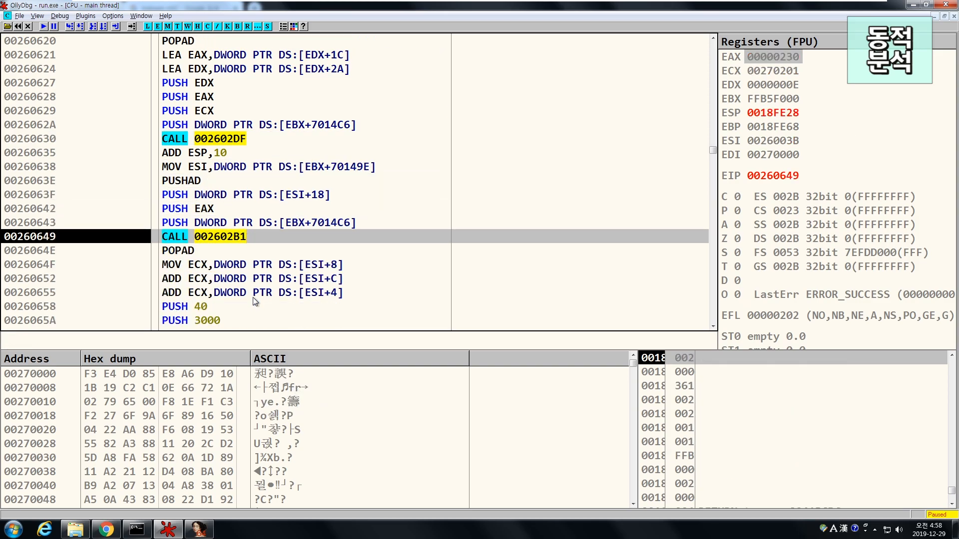
{"action": "key", "text": "F8"}
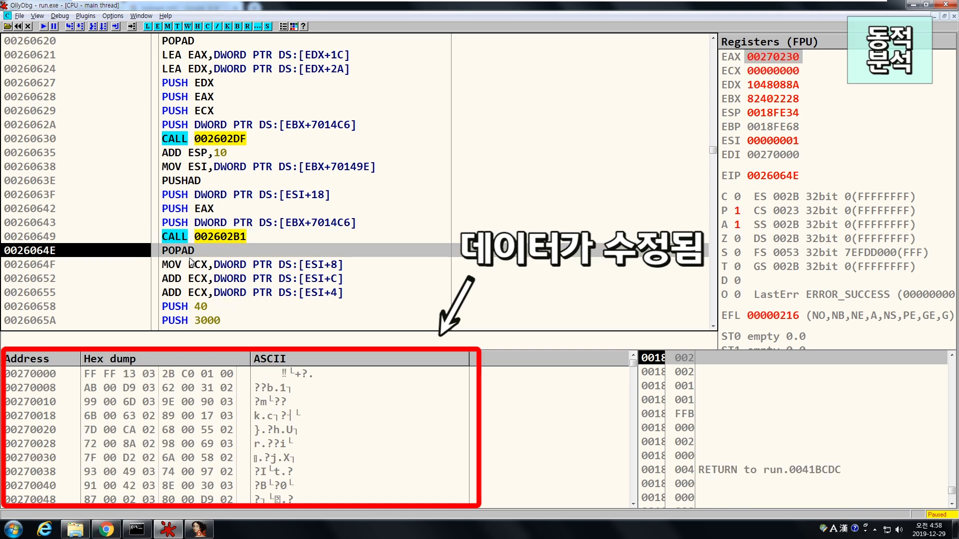
Add the comment "데이터 변형 2" to CALL 002602B1 at 00260649.
{"action": "key", "text": "Up"}
{"action": "key", "text": "semicolon"}
{"action": "key", "text": "Hangul"}
{"action": "type", "text": "ㄷㅇ"}
{"action": "key", "text": "BackSpace"}
{"action": "type", "text": "ㅔㅇㅣㅌㅓ ㅂㅕㄴㅎㅕㅇ 2"}
{"action": "key", "text": "Return"}
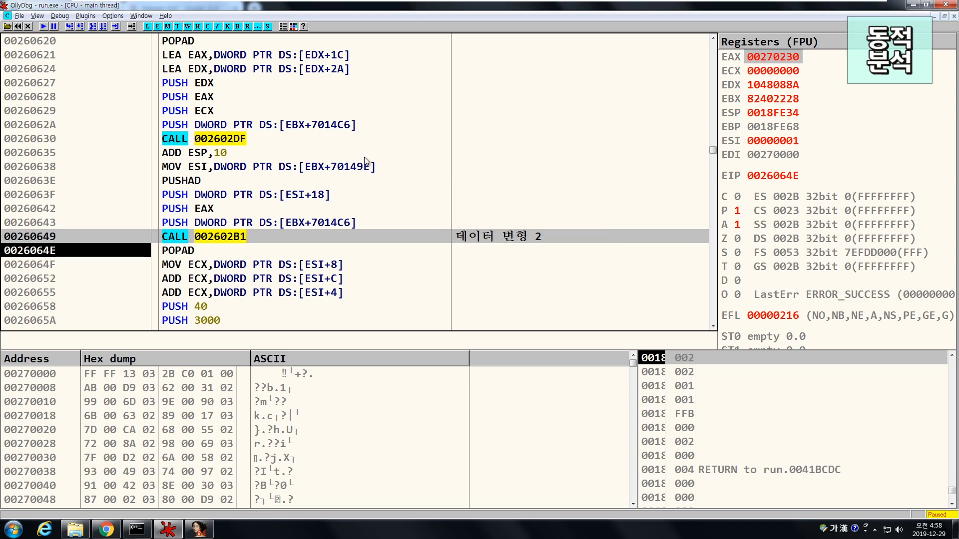
Add the comment "데이터 변형 1" to CALL 002602DF at 00260630.
{"action": "left_click", "coordinate": [365, 156]}
{"action": "key", "text": "Up"}
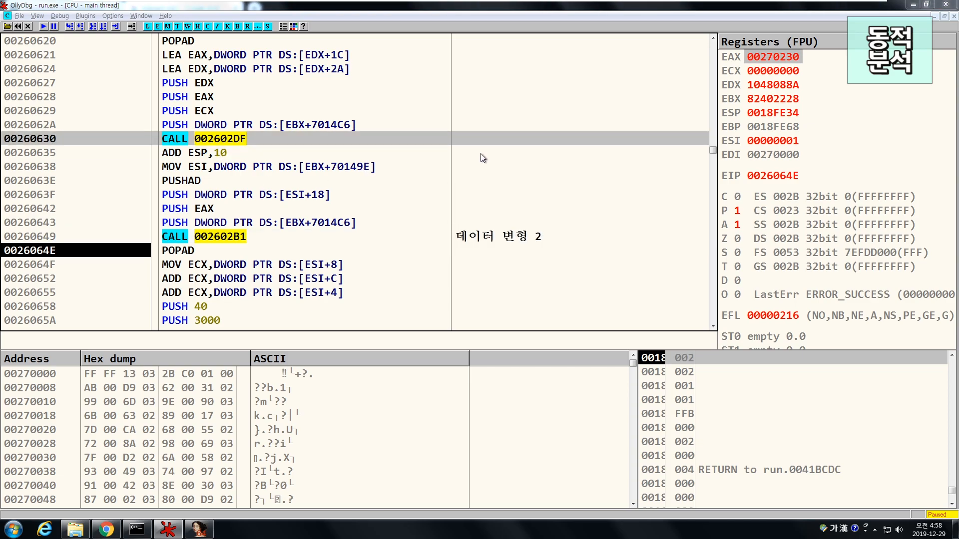
{"action": "key", "text": "semicolon"}
{"action": "type", "text": "ㄷㅔㅇㅣㅌㅓ ㅂㅕㄴㅎㅕㅇ 1"}
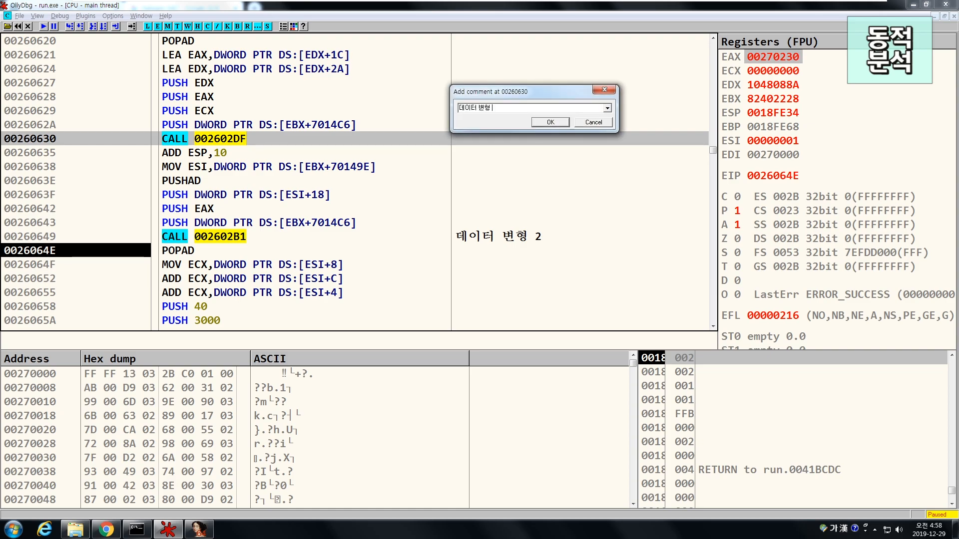
{"action": "key", "text": "Return"}
Step over POPAD, the ECX size calculation and the pushes up to the CALL at 00260662.
{"action": "key", "text": "F8"}
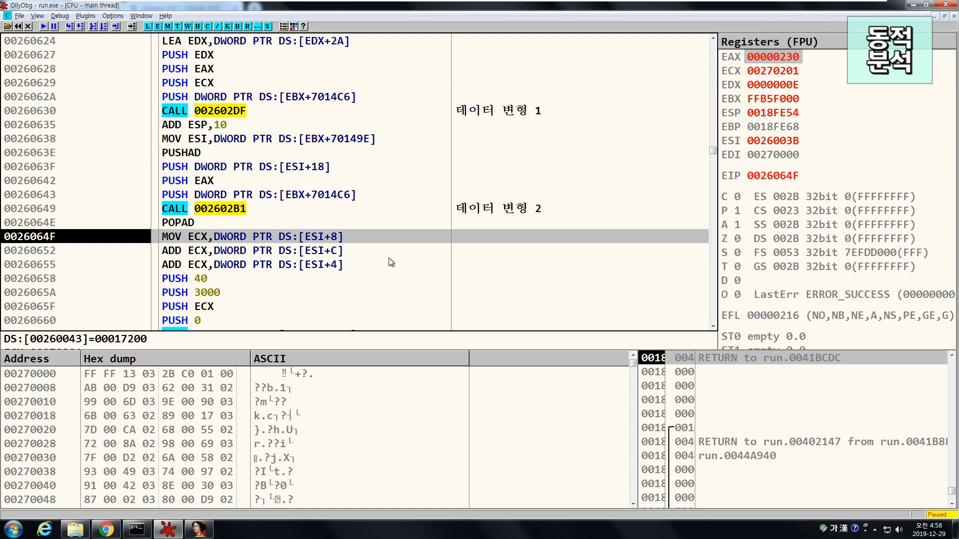
{"action": "key", "text": "F8"}
{"action": "key", "text": "F8"}
{"action": "key", "text": "F8"}
{"action": "key", "text": "F8"}
{"action": "key", "text": "F8"}
{"action": "key", "text": "F8"}
{"action": "key", "text": "F8"}
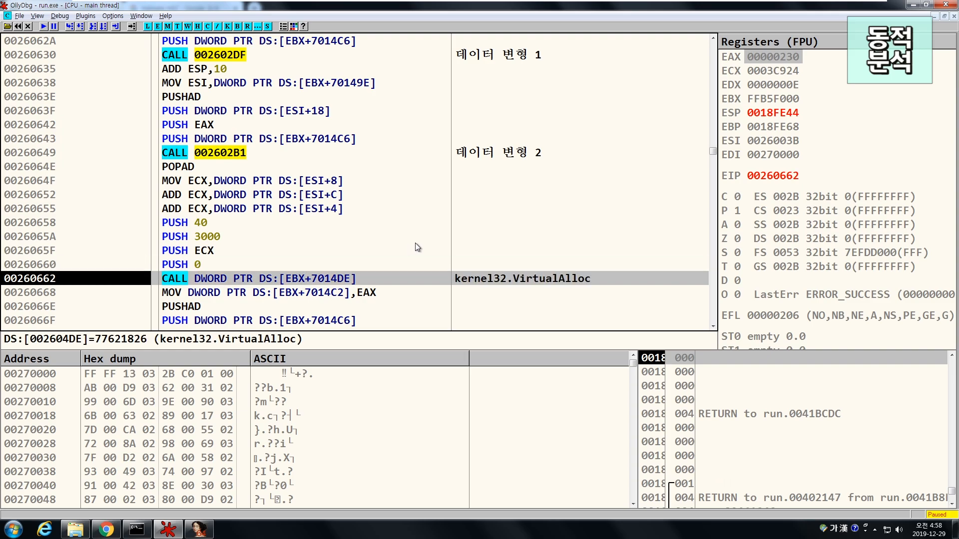
Add the comment "VirtualAlloc" to the CALL instruction at 00260662.
{"action": "scroll", "coordinate": [415, 243], "scroll_direction": "down", "scroll_amount": 1}
{"action": "key", "text": "semicolon"}
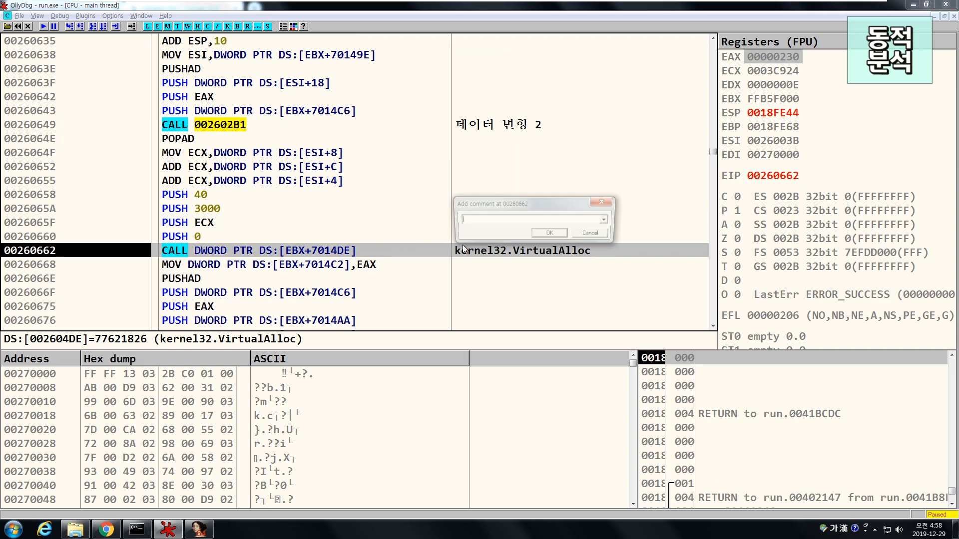
{"action": "key", "text": "Hangul"}
{"action": "type", "text": "VirtualAlloc"}
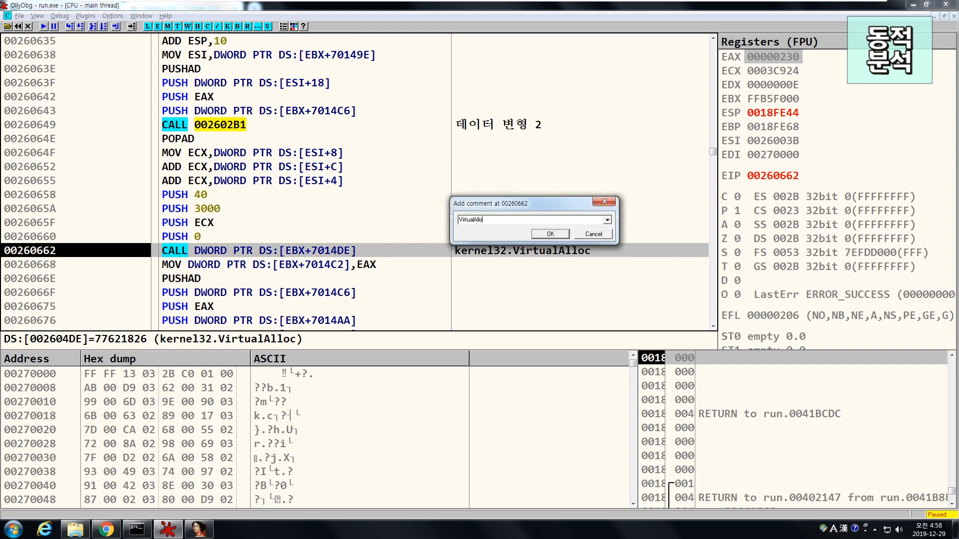
{"action": "key", "text": "Return"}
Continue to the VirtualAlloc breakpoint, execute until its return and step out to the caller at 00260668.
{"action": "left_click", "coordinate": [479, 124]}
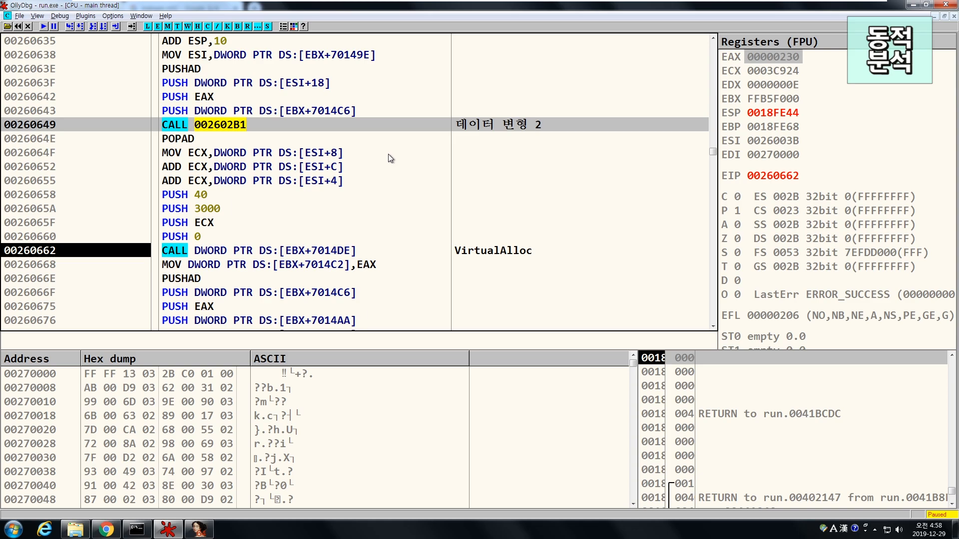
{"action": "left_click", "coordinate": [401, 249]}
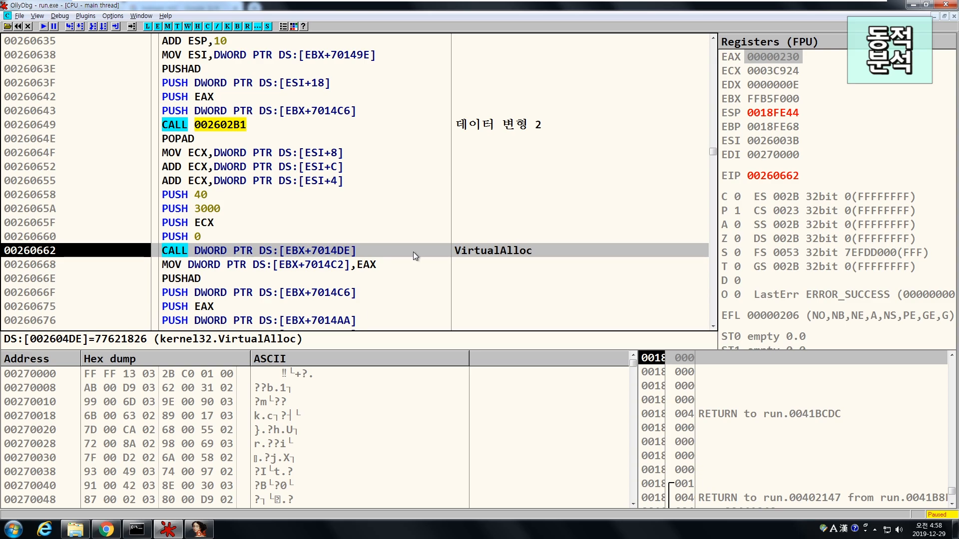
{"action": "key", "text": "F9"}
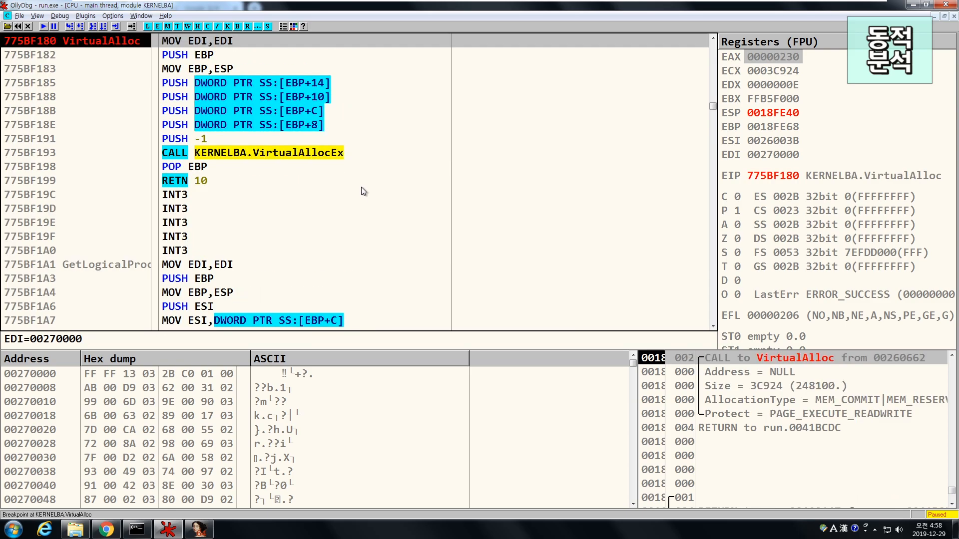
{"action": "left_click", "coordinate": [60, 16]}
{"action": "left_click", "coordinate": [75, 118]}
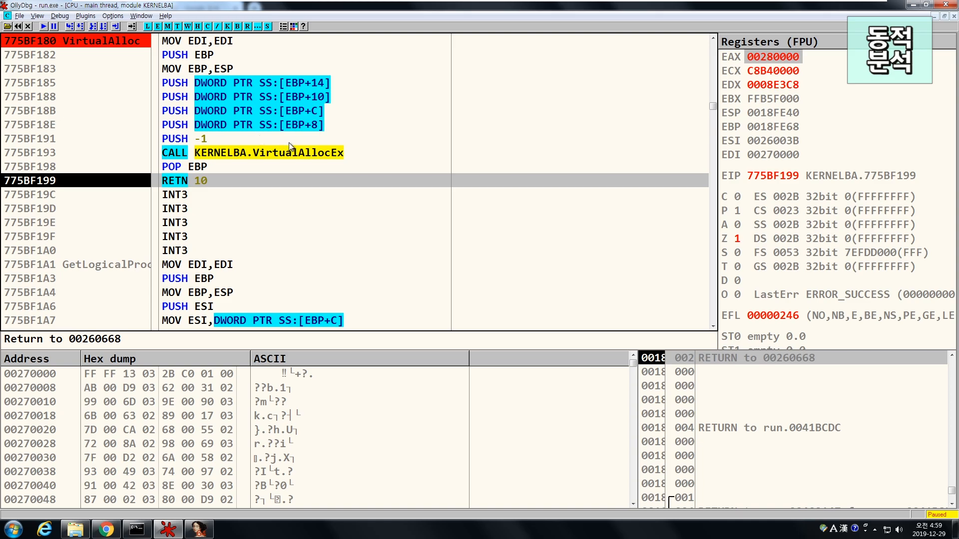
{"action": "key", "text": "F8"}
{"action": "scroll", "coordinate": [361, 182], "scroll_direction": "up", "scroll_amount": 2}
Follow the newly allocated EAX address in the dump and step over the MOV to PUSHAD at 0026066E.
{"action": "right_click", "coordinate": [751, 56]}
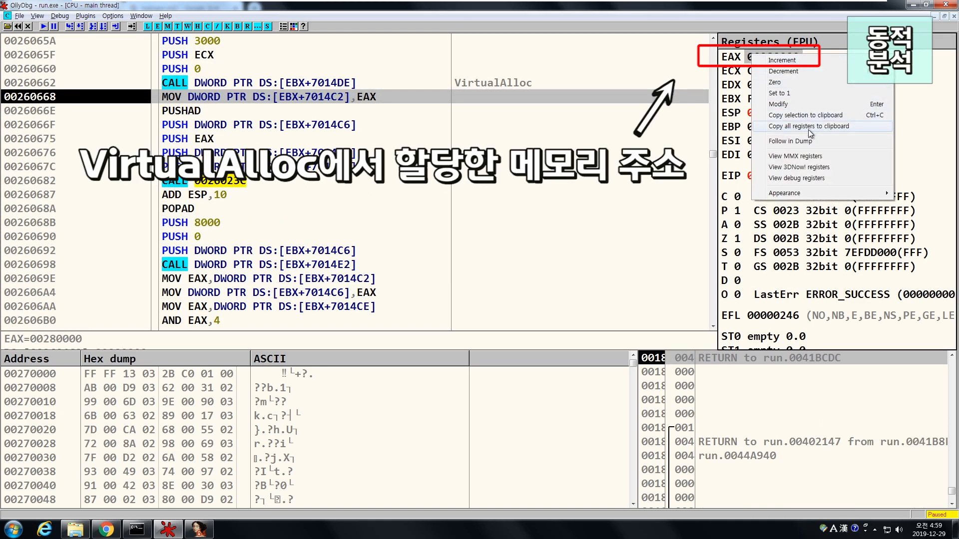
{"action": "left_click", "coordinate": [794, 141]}
{"action": "scroll", "coordinate": [367, 241], "scroll_direction": "up", "scroll_amount": 1}
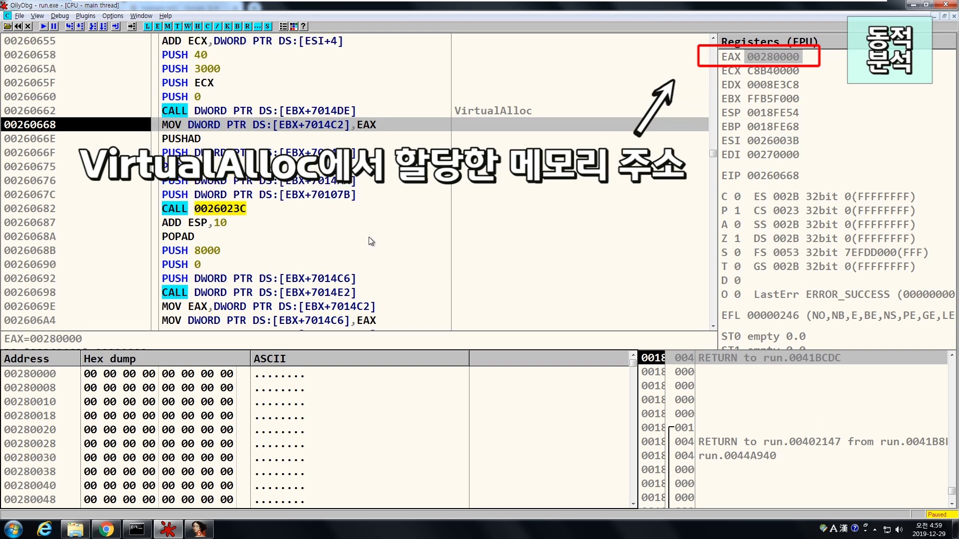
{"action": "key", "text": "F8"}
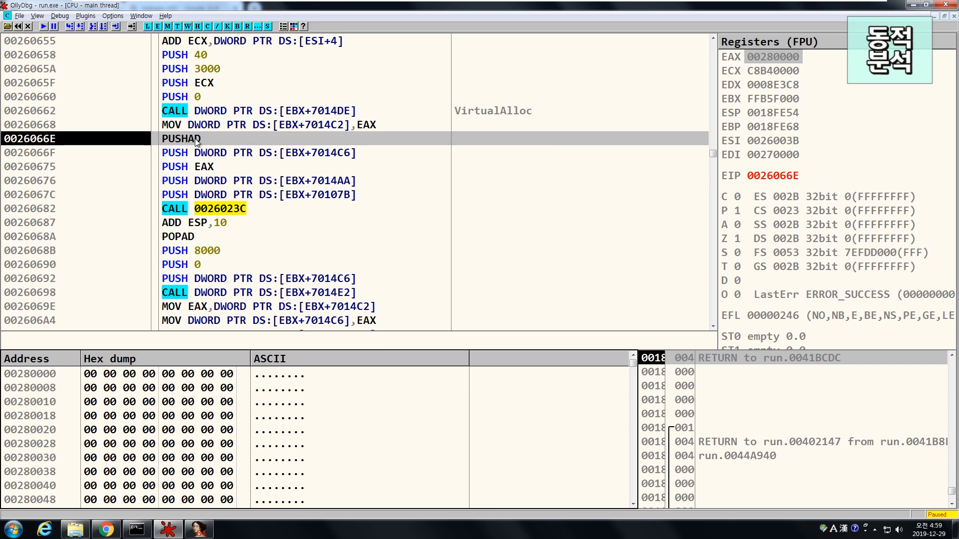
Step over PUSHAD, the argument pushes and the CALL to 0026023C, stopping at ADD ESP,10 at 00260687.
{"action": "left_click", "coordinate": [189, 235]}
{"action": "left_click", "coordinate": [212, 143]}
{"action": "left_click", "coordinate": [212, 196]}
{"action": "left_click", "coordinate": [240, 209]}
{"action": "key", "text": "F8"}
{"action": "key", "text": "F8"}
{"action": "key", "text": "F8"}
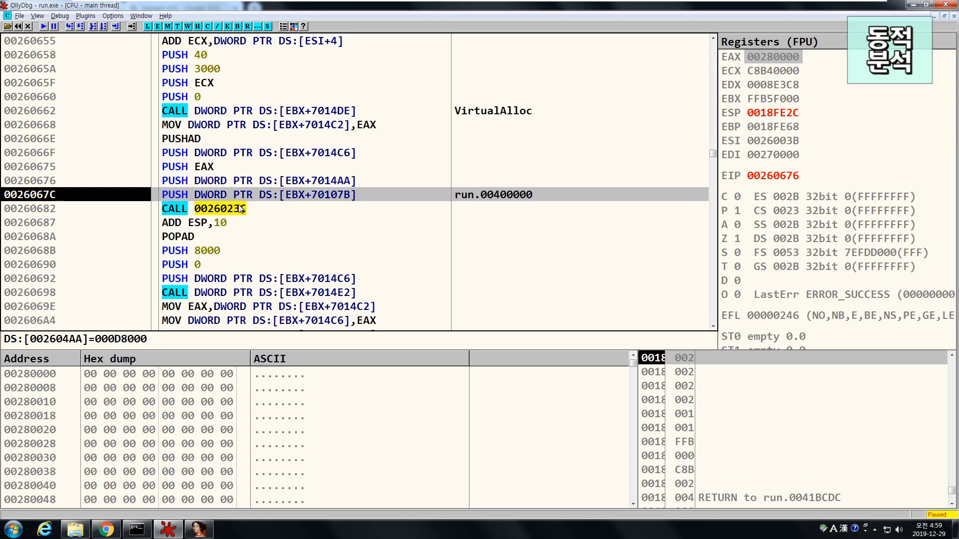
{"action": "key", "text": "F8"}
{"action": "key", "text": "F8"}
{"action": "key", "text": "F8"}
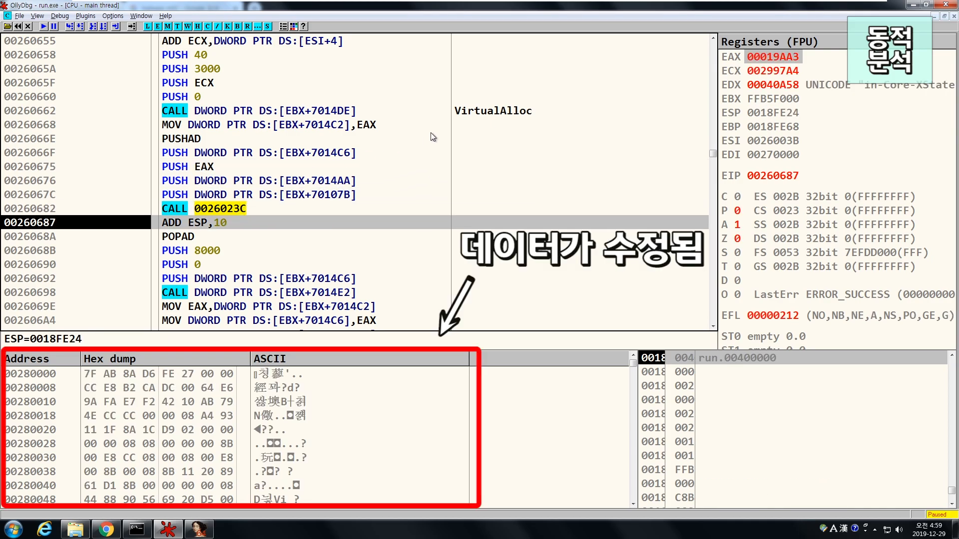
Review the earlier commented call at 00260649, inspect the code of function 0026023C, and return to the current instruction.
{"action": "scroll", "coordinate": [453, 122], "scroll_direction": "up", "scroll_amount": 2}
{"action": "scroll", "coordinate": [255, 236], "scroll_direction": "up", "scroll_amount": 3}
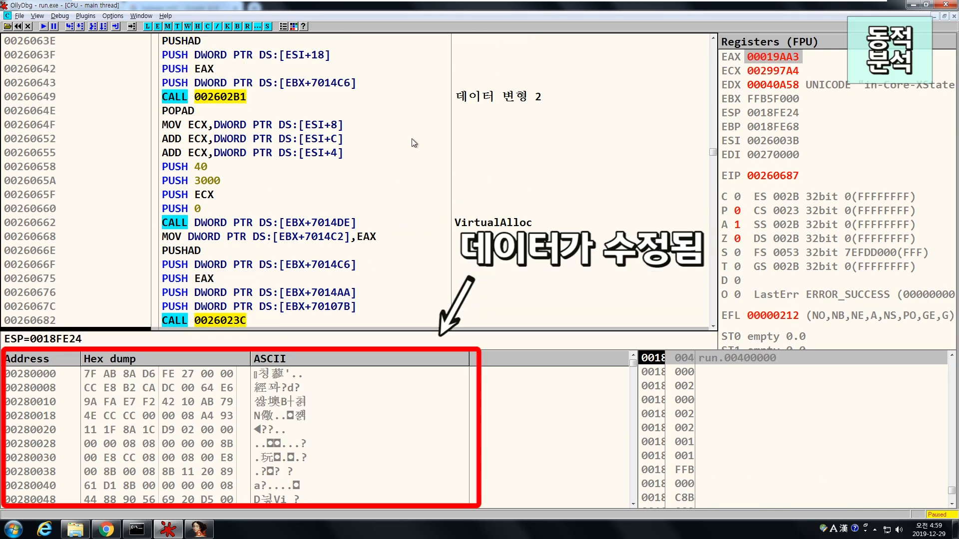
{"action": "left_click", "coordinate": [481, 97]}
{"action": "scroll", "coordinate": [441, 172], "scroll_direction": "down", "scroll_amount": 2}
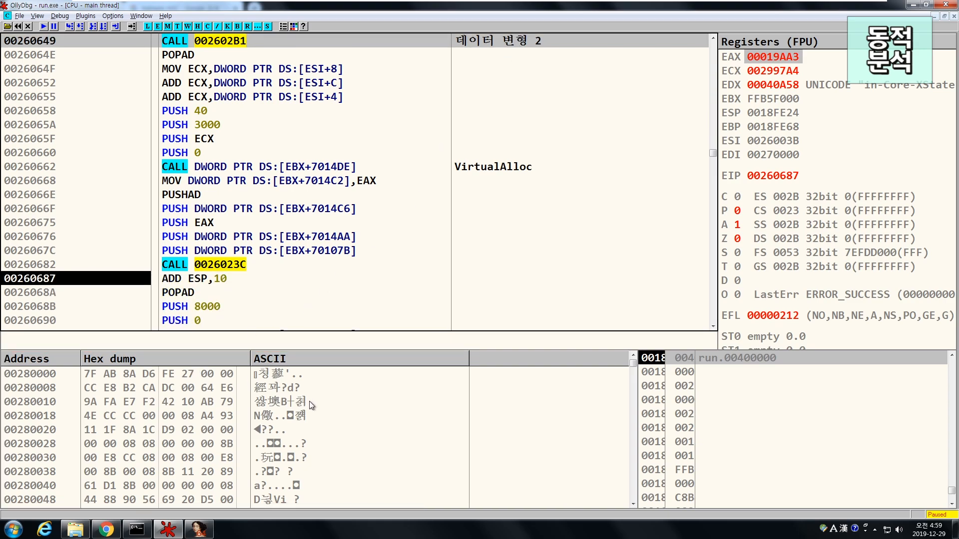
{"action": "left_click", "coordinate": [301, 290]}
{"action": "left_click", "coordinate": [268, 267]}
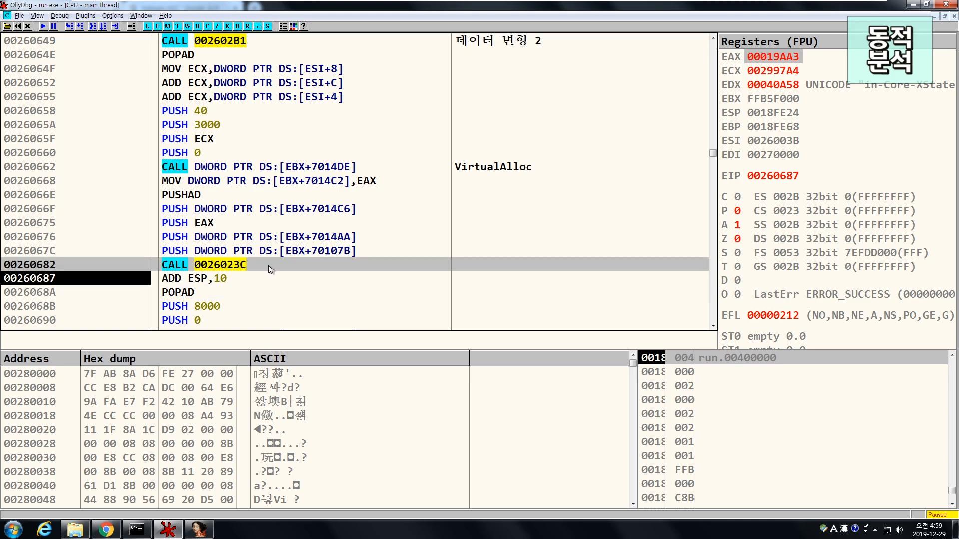
{"action": "key", "text": "Return"}
{"action": "scroll", "coordinate": [288, 225], "scroll_direction": "down", "scroll_amount": 5}
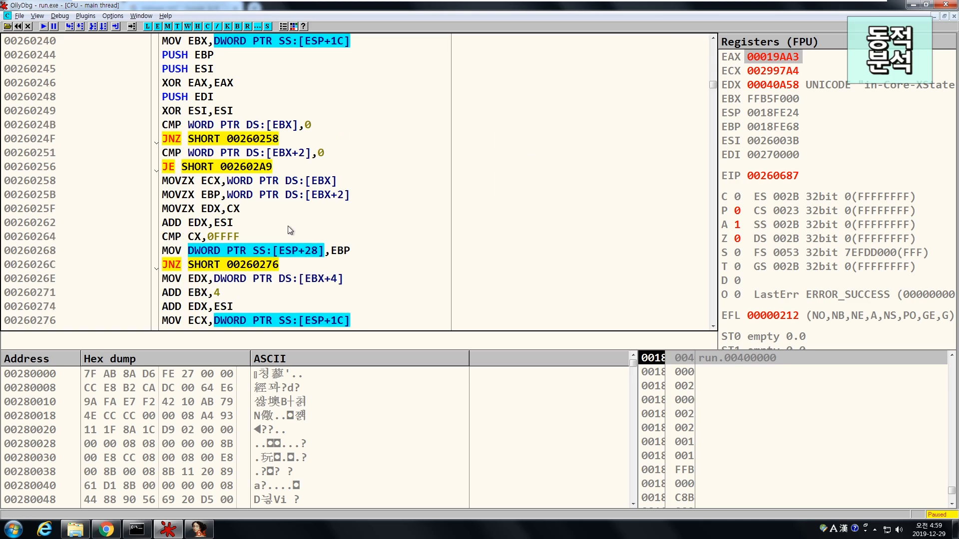
{"action": "key", "text": "asterisk"}
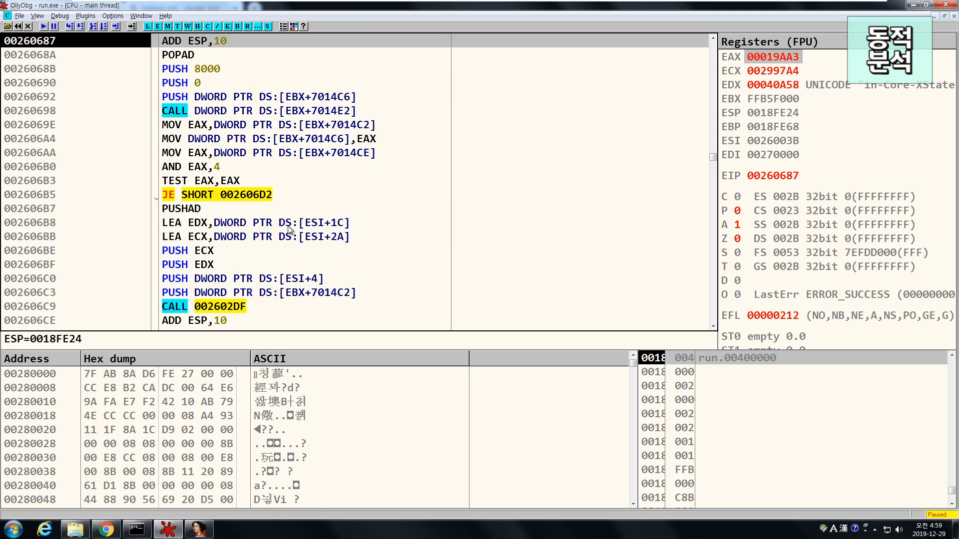
{"action": "scroll", "coordinate": [288, 226], "scroll_direction": "up", "scroll_amount": 1}
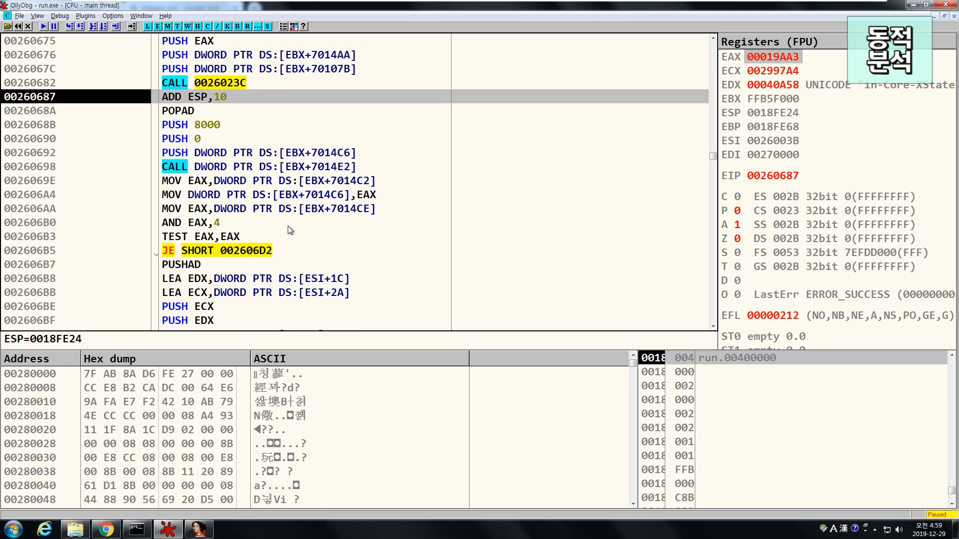
{"action": "left_click", "coordinate": [236, 84]}
{"action": "scroll", "coordinate": [231, 181], "scroll_direction": "up", "scroll_amount": 1}
Step over to the VirtualFree CALL at 00260698 and widen the stack's value column to expose its arguments.
{"action": "key", "text": "F8"}
{"action": "key", "text": "F8"}
{"action": "key", "text": "F8"}
{"action": "key", "text": "F8"}
{"action": "key", "text": "F8"}
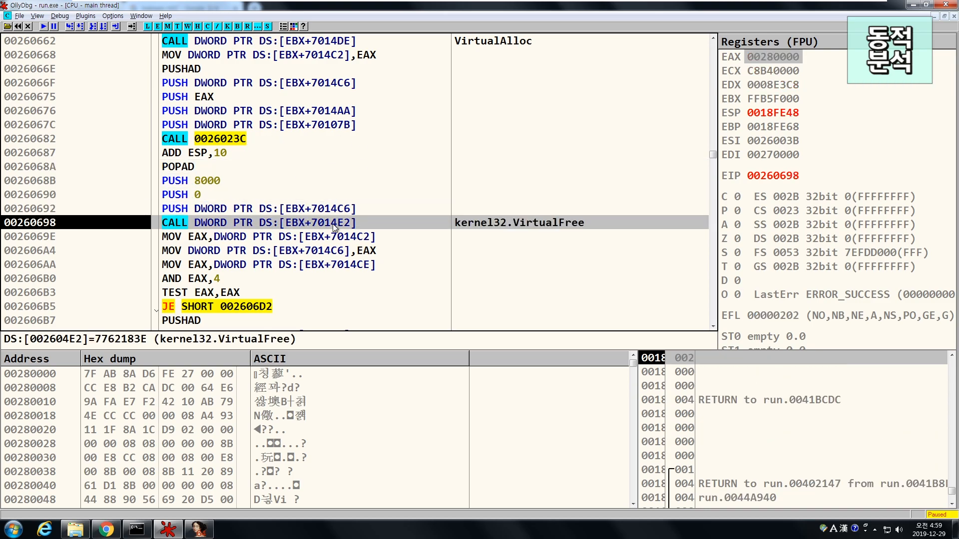
{"action": "left_click_drag", "start_coordinate": [696, 365], "coordinate": [779, 364]}
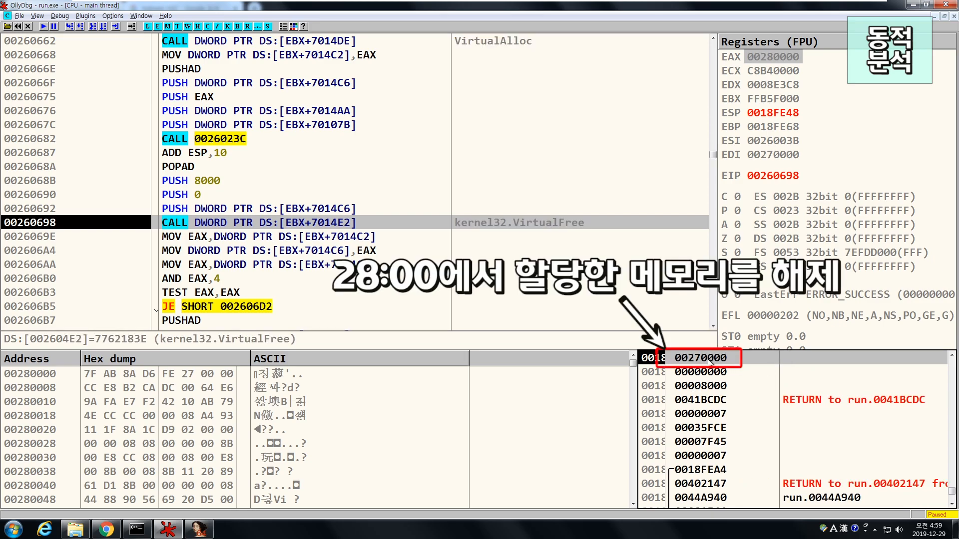
Step over the VirtualFree call and the following MOV, AND, TEST and JE instructions to PUSHAD at 002606B7.
{"action": "key", "text": "F8"}
{"action": "key", "text": "F8"}
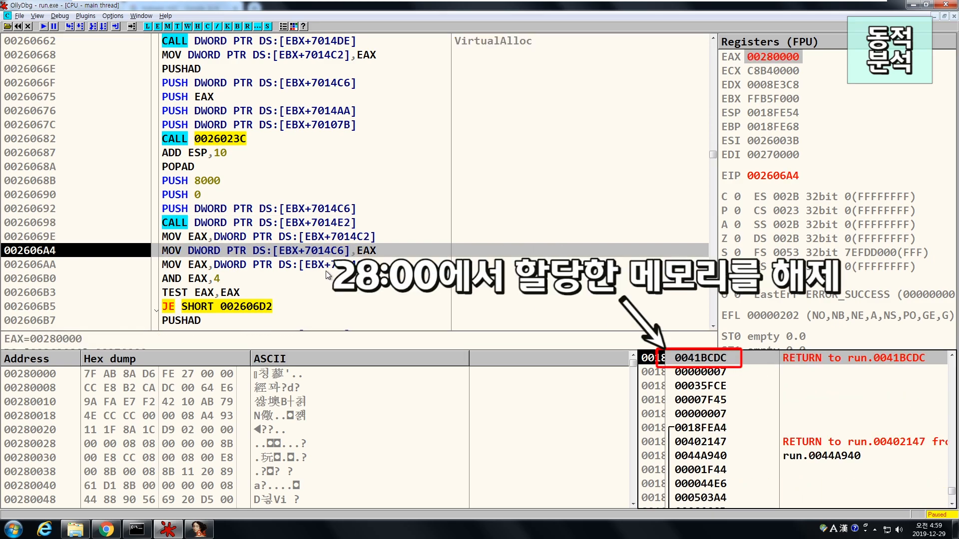
{"action": "key", "text": "F8"}
{"action": "key", "text": "F8"}
{"action": "key", "text": "F8"}
{"action": "key", "text": "F8"}
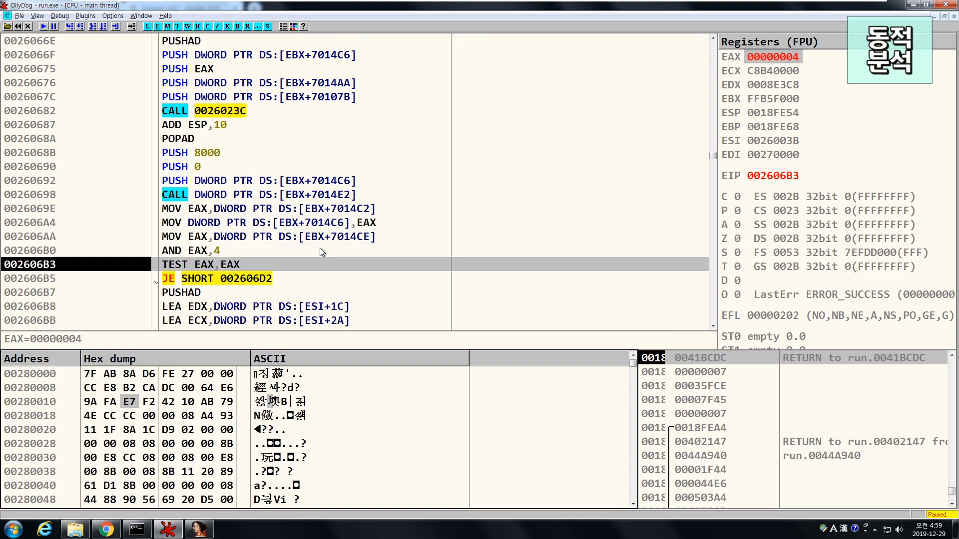
{"action": "key", "text": "F8"}
{"action": "scroll", "coordinate": [280, 245], "scroll_direction": "down", "scroll_amount": 3}
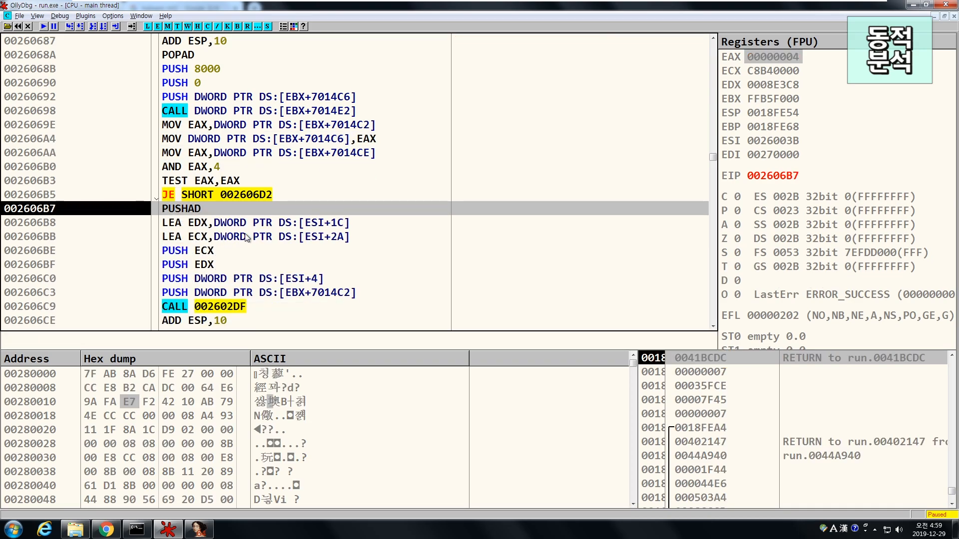
Step over PUSHAD, the LEA and PUSH instructions and the CALL to 002602DF, stopping at 002606CE.
{"action": "key", "text": "F8"}
{"action": "key", "text": "F8"}
{"action": "key", "text": "F8"}
{"action": "key", "text": "F8"}
{"action": "key", "text": "F8"}
{"action": "key", "text": "F8"}
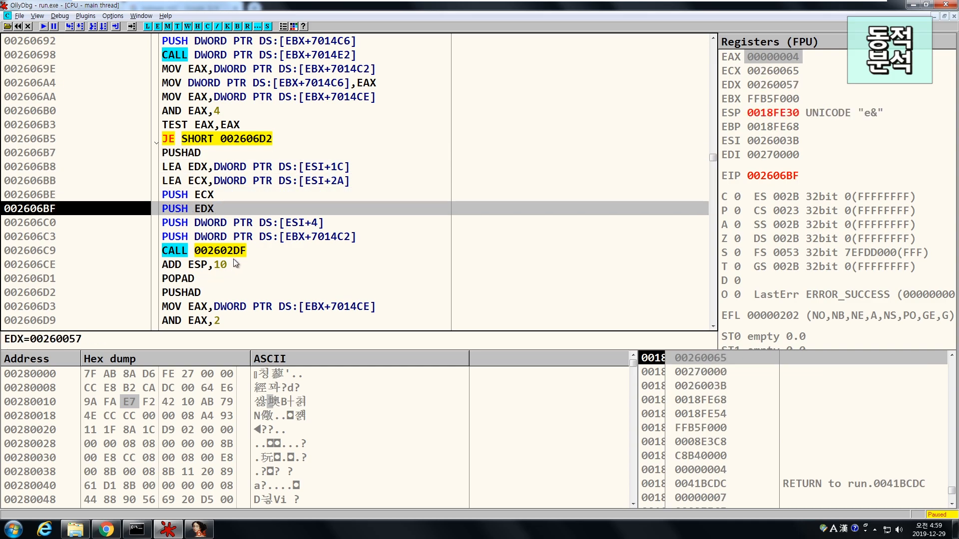
{"action": "key", "text": "F8"}
{"action": "key", "text": "F8"}
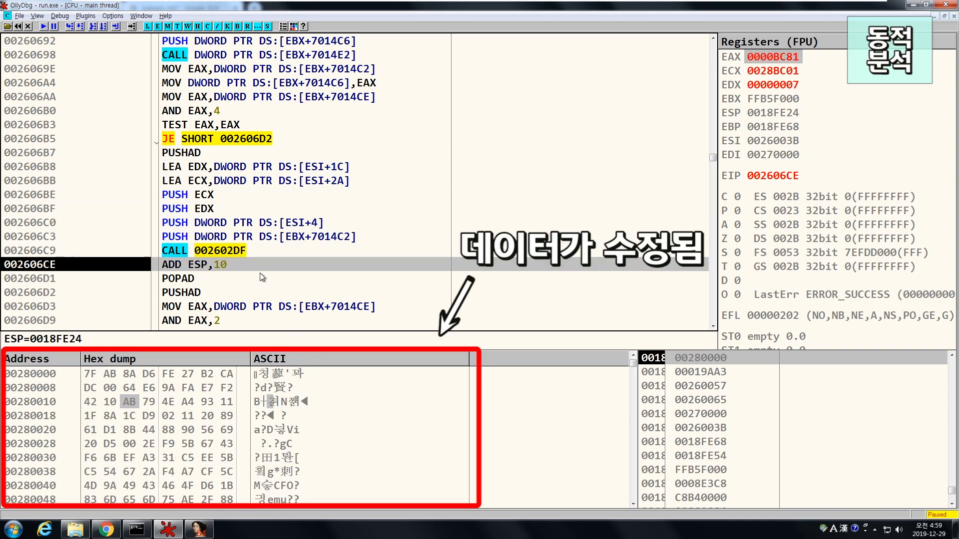
Add the comment "데이터 변형1" to the CALL instruction at 002606C9.
{"action": "left_click", "coordinate": [268, 250]}
{"action": "key", "text": "semicolon"}
{"action": "key", "text": "Hangul"}
{"action": "type", "text": "데이터"}
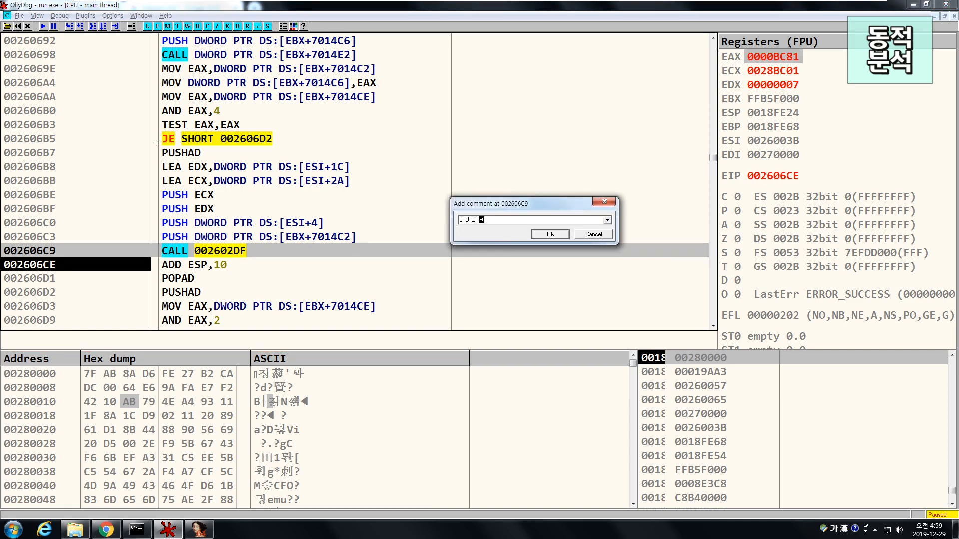
{"action": "type", "text": " 변형1"}
{"action": "key", "text": "Return"}
Step over the instructions from ADD ESP,10 at 002606CE through the CALL to 002602B1, stopping at POPAD at 002606F7.
{"action": "key", "text": "F8"}
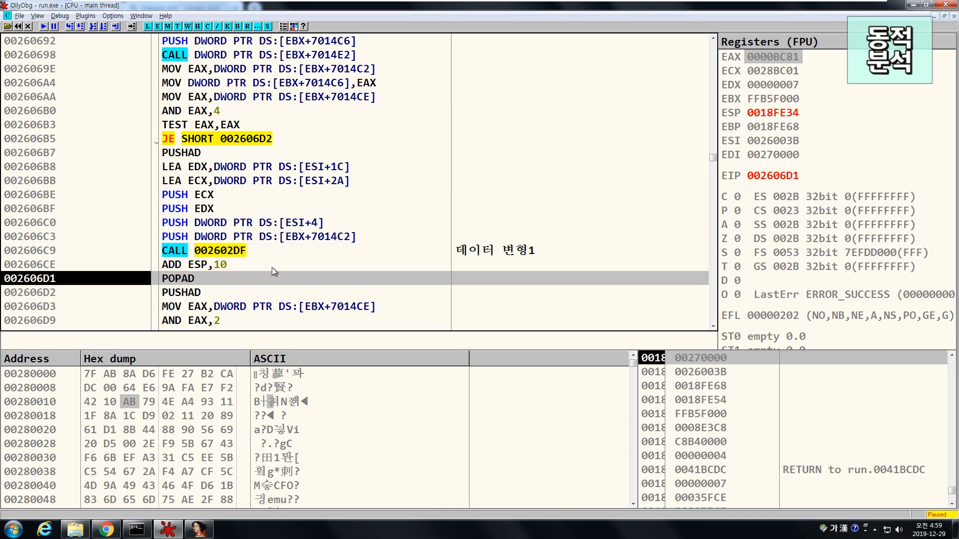
{"action": "key", "text": "F8"}
{"action": "key", "text": "F8"}
{"action": "key", "text": "F8"}
{"action": "key", "text": "F8"}
{"action": "key", "text": "F8"}
{"action": "key", "text": "F8"}
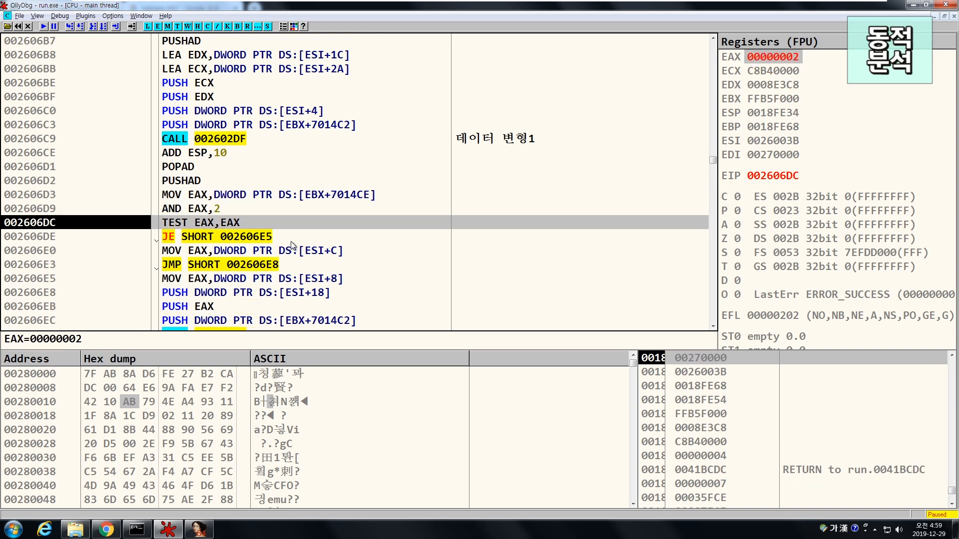
{"action": "key", "text": "F8"}
{"action": "key", "text": "F8"}
{"action": "key", "text": "F8"}
{"action": "key", "text": "F8"}
{"action": "key", "text": "F8"}
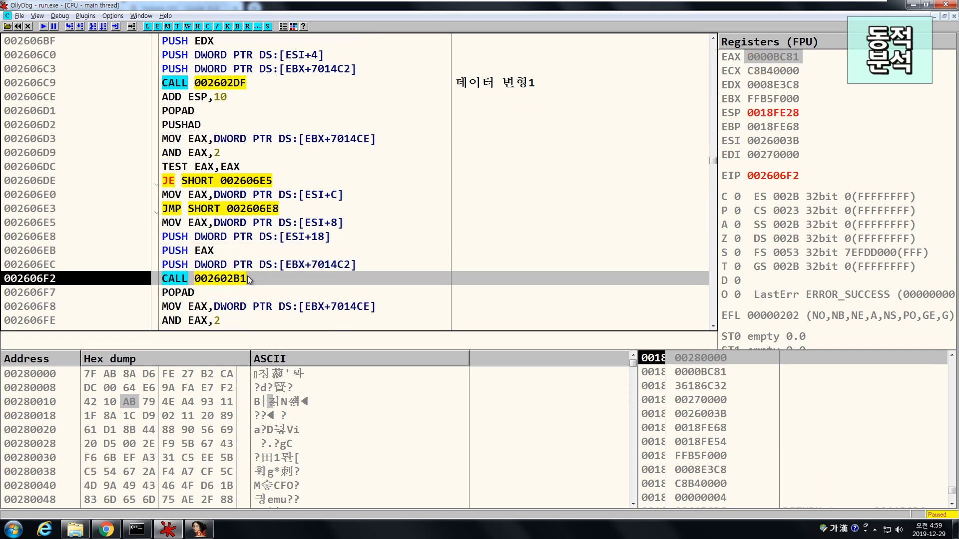
{"action": "key", "text": "F8"}
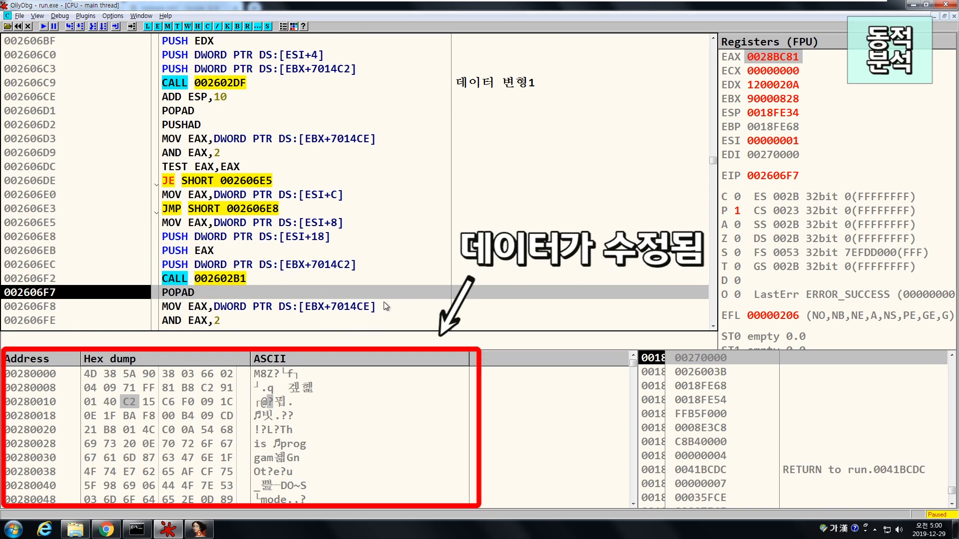
Add the comment "데이터 변형2" to the CALL instruction at 002606F2.
{"action": "key", "text": "Up"}
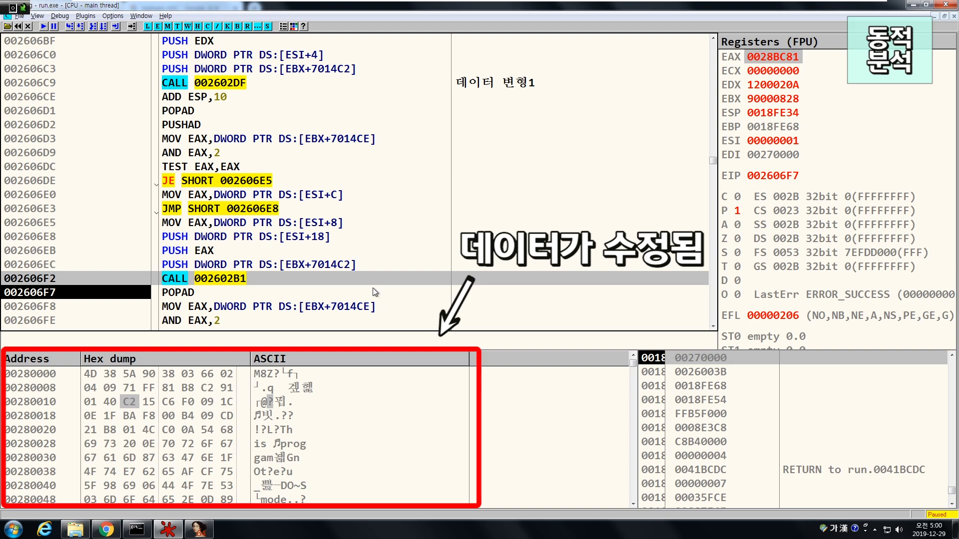
{"action": "key", "text": "semicolon"}
{"action": "type", "text": "데이터 변형2"}
{"action": "key", "text": "Return"}
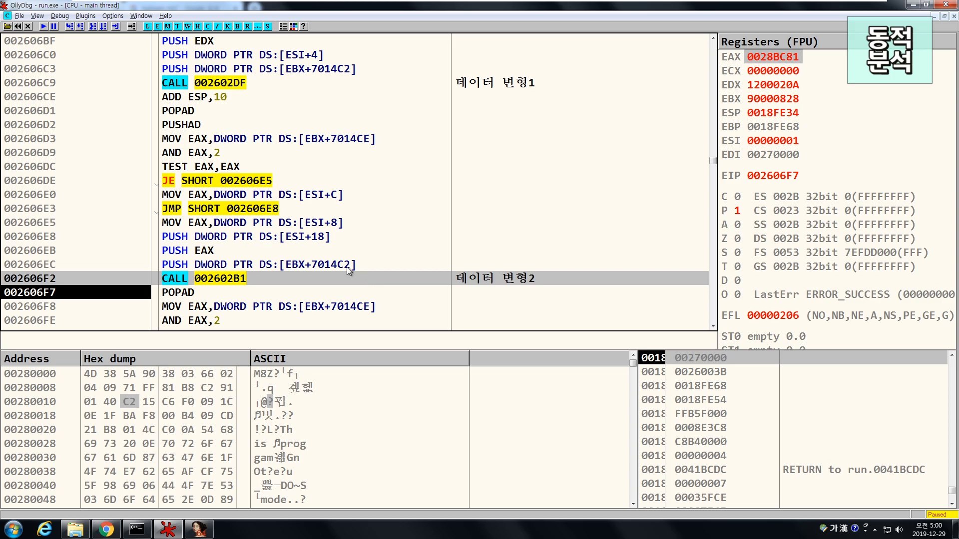
Select the M8Z bytes at 00280000 in the dump and switch to Chrome's Google results for "malware m8Z".
{"action": "left_click_drag", "start_coordinate": [257, 373], "coordinate": [279, 374]}
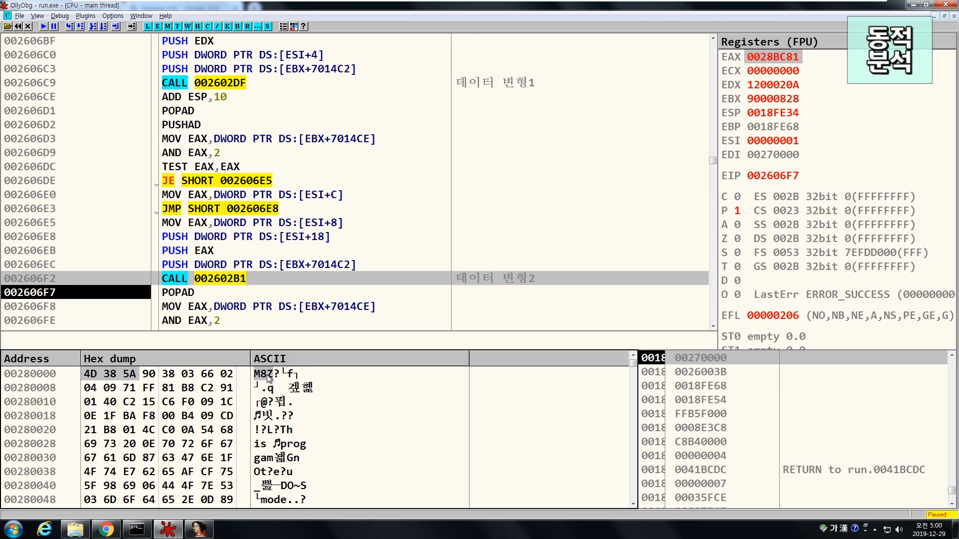
{"action": "left_click", "coordinate": [106, 529]}
{"action": "left_click_drag", "start_coordinate": [140, 70], "coordinate": [78, 78]}
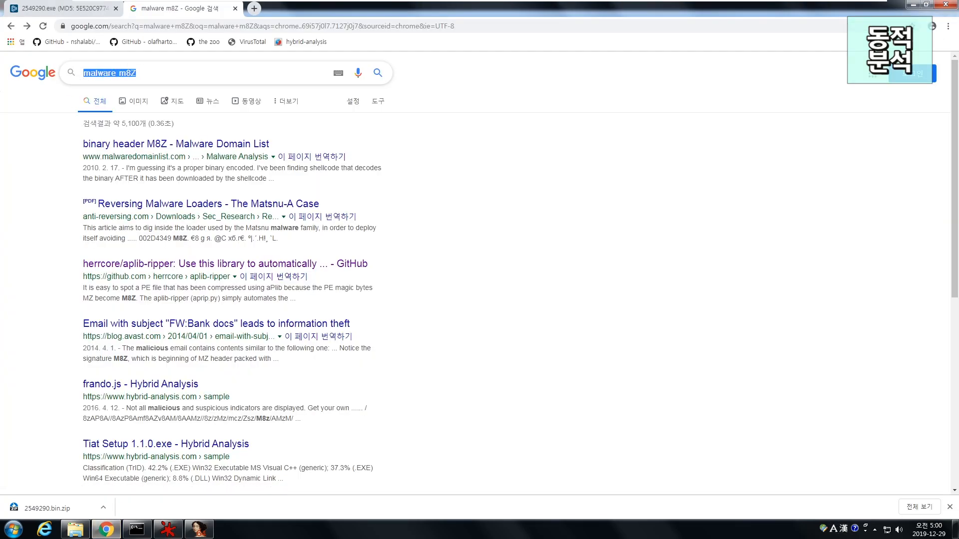
{"action": "left_click", "coordinate": [140, 76]}
{"action": "left_click_drag", "start_coordinate": [138, 74], "coordinate": [102, 74]}
{"action": "left_click", "coordinate": [115, 74]}
Open the herrcore/aplib-ripper GitHub result, read its README section on aPlib and M8Z, and switch back to OllyDbg.
{"action": "left_click", "coordinate": [150, 265]}
{"action": "scroll", "coordinate": [412, 283], "scroll_direction": "down", "scroll_amount": 5}
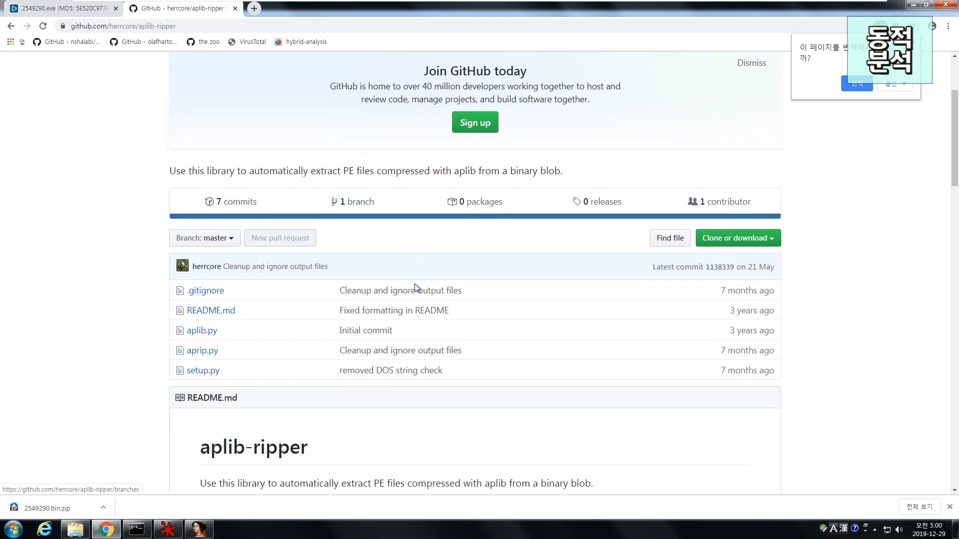
{"action": "scroll", "coordinate": [325, 177], "scroll_direction": "up", "scroll_amount": 2}
{"action": "scroll", "coordinate": [310, 169], "scroll_direction": "down", "scroll_amount": 3}
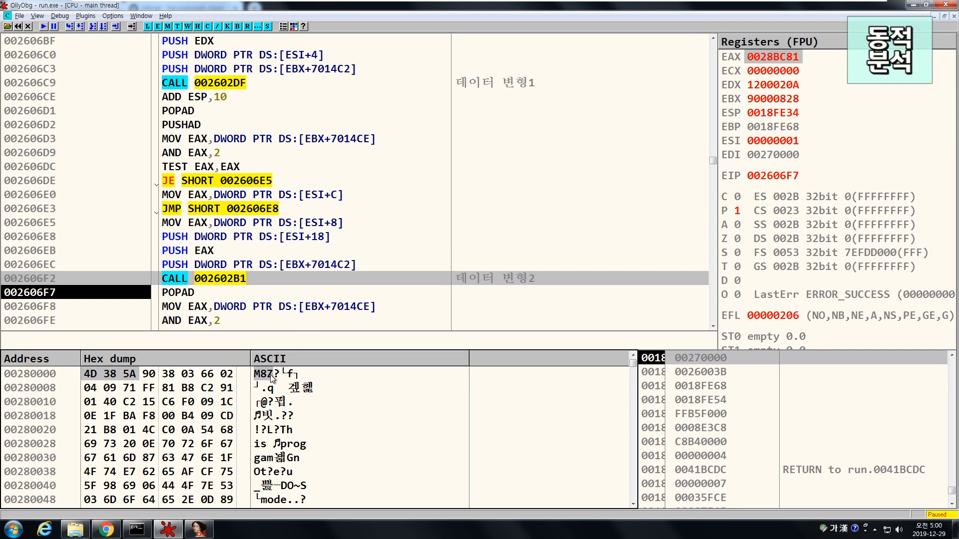
{"action": "key", "text": "alt+Tab"}
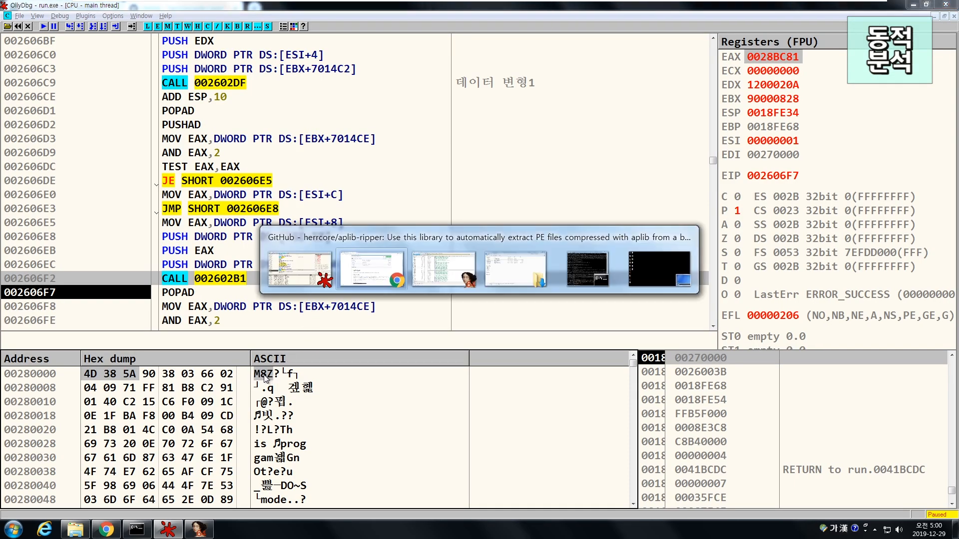
{"action": "scroll", "coordinate": [371, 252], "scroll_direction": "down", "scroll_amount": 1}
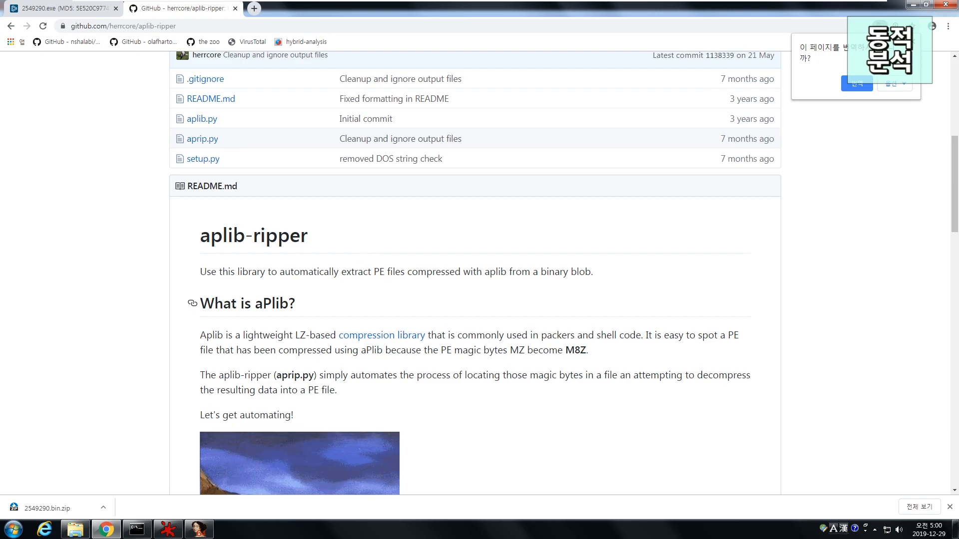
{"action": "scroll", "coordinate": [325, 303], "scroll_direction": "down", "scroll_amount": 1}
{"action": "left_click_drag", "start_coordinate": [201, 253], "coordinate": [289, 253]}
{"action": "key", "text": "alt+Tab"}
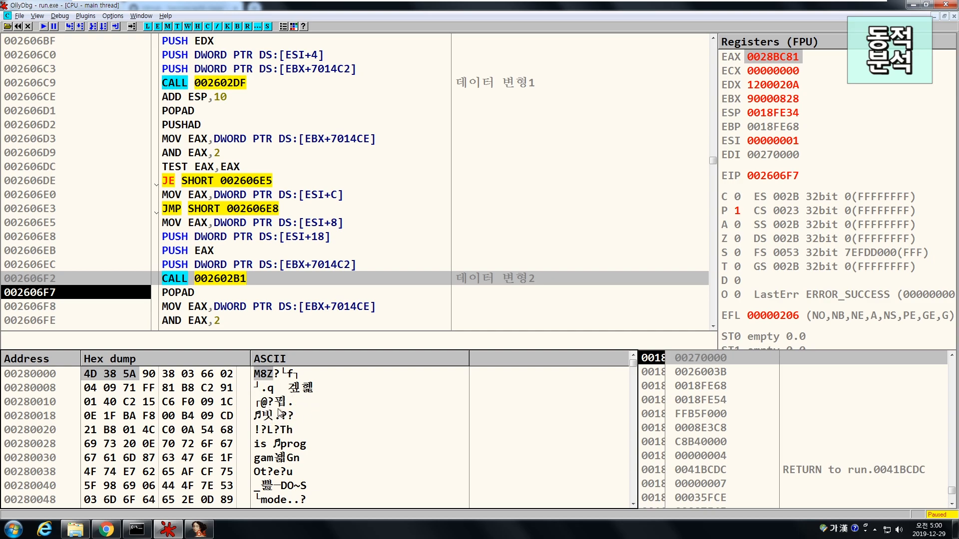
Examine the transformed data in the dump from 00280000 to about 00280198 and return to its start.
{"action": "left_click", "coordinate": [372, 414]}
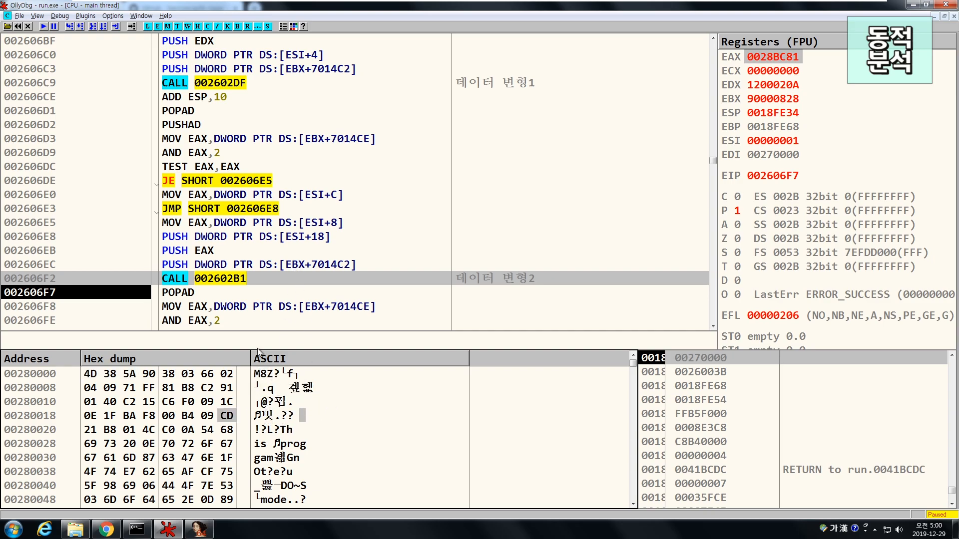
{"action": "scroll", "coordinate": [303, 401], "scroll_direction": "down", "scroll_amount": 2}
{"action": "scroll", "coordinate": [304, 397], "scroll_direction": "down", "scroll_amount": 13}
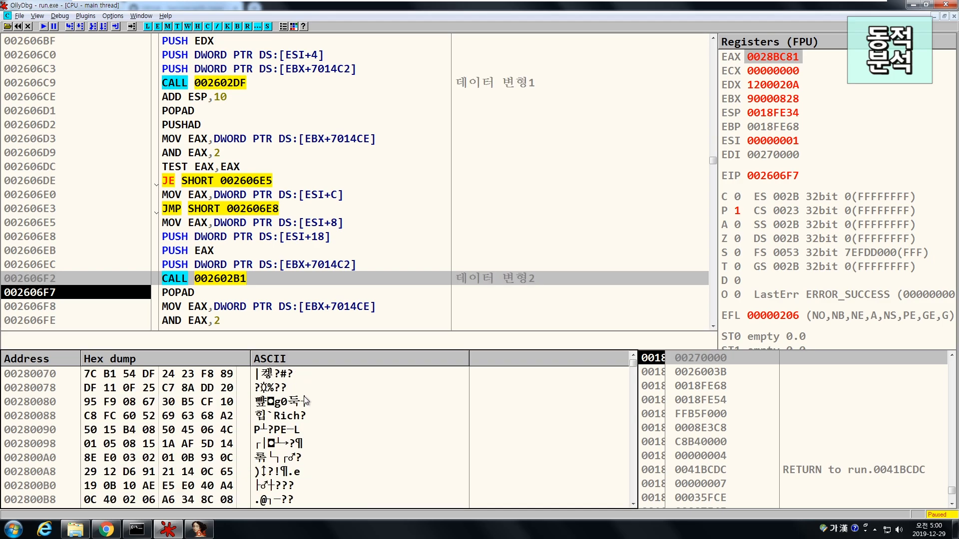
{"action": "scroll", "coordinate": [303, 396], "scroll_direction": "down", "scroll_amount": 19}
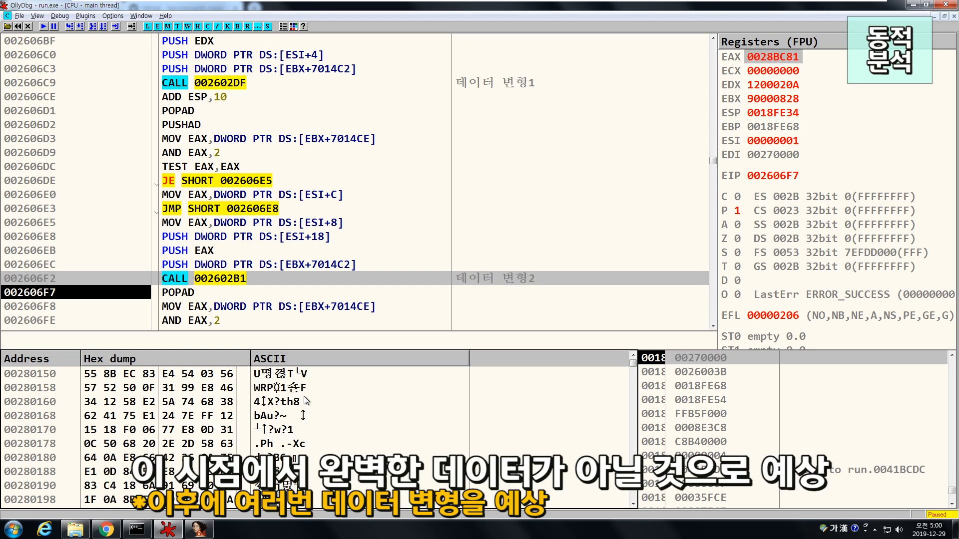
{"action": "scroll", "coordinate": [305, 402], "scroll_direction": "up", "scroll_amount": 20}
{"action": "scroll", "coordinate": [306, 404], "scroll_direction": "up", "scroll_amount": 14}
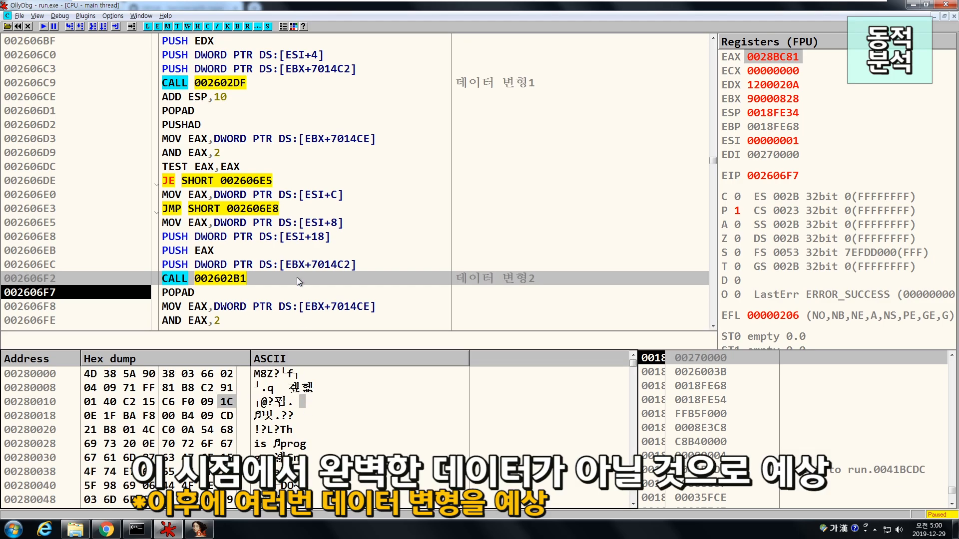
Preview the upcoming code around the CALL to 00260193 and step over POPAD to the MOV at 002606F8.
{"action": "scroll", "coordinate": [297, 277], "scroll_direction": "down", "scroll_amount": 7}
{"action": "scroll", "coordinate": [263, 193], "scroll_direction": "down", "scroll_amount": 2}
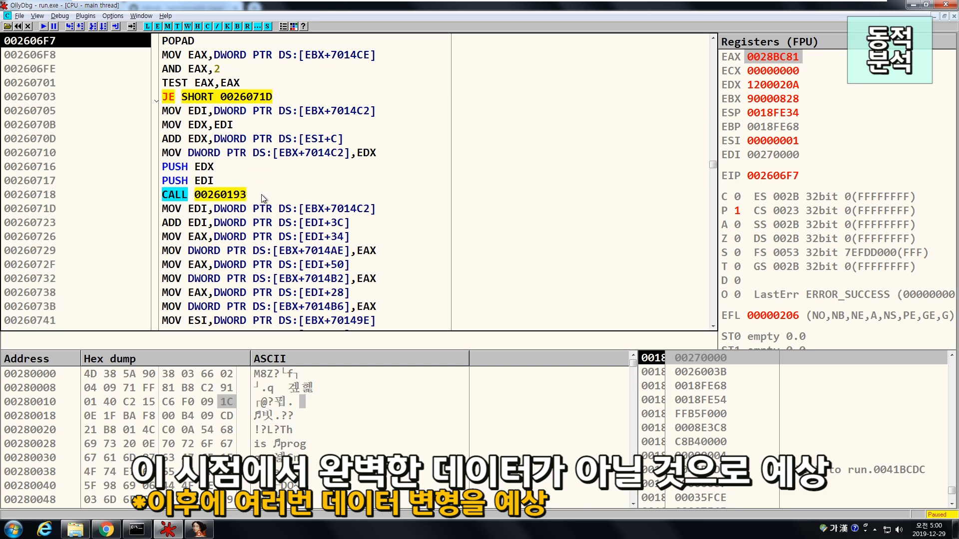
{"action": "scroll", "coordinate": [353, 180], "scroll_direction": "up", "scroll_amount": 2}
{"action": "key", "text": "F8"}
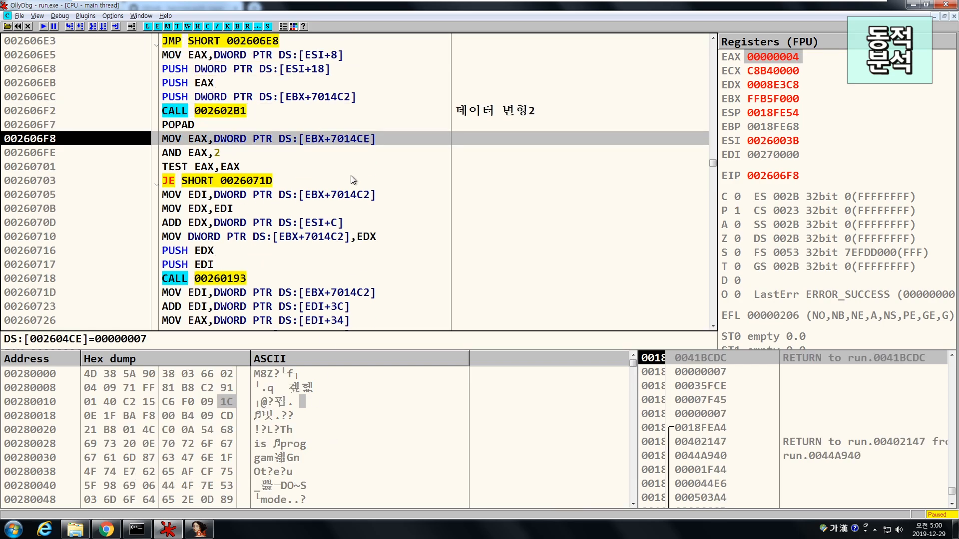
Preview the code around the CALL to 00260193 and go to the VirtualFree function in the disassembly.
{"action": "scroll", "coordinate": [353, 181], "scroll_direction": "down", "scroll_amount": 2}
{"action": "scroll", "coordinate": [353, 181], "scroll_direction": "down", "scroll_amount": 6}
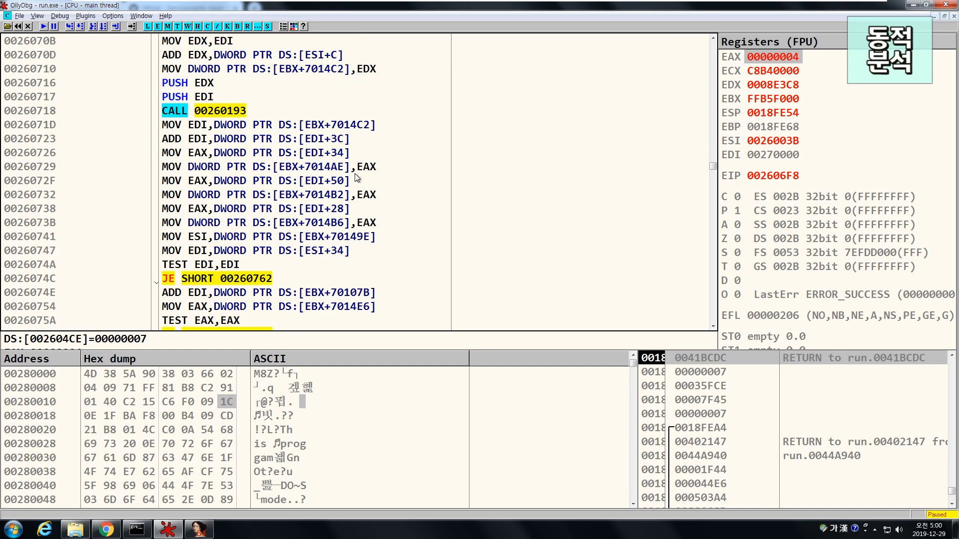
{"action": "scroll", "coordinate": [352, 165], "scroll_direction": "up", "scroll_amount": 6}
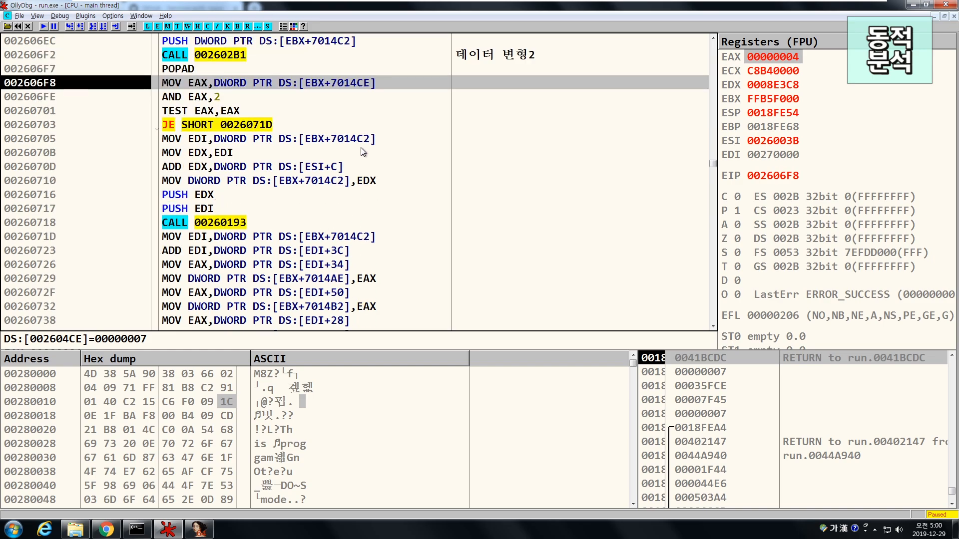
{"action": "left_click", "coordinate": [361, 152]}
{"action": "key", "text": "ctrl+g"}
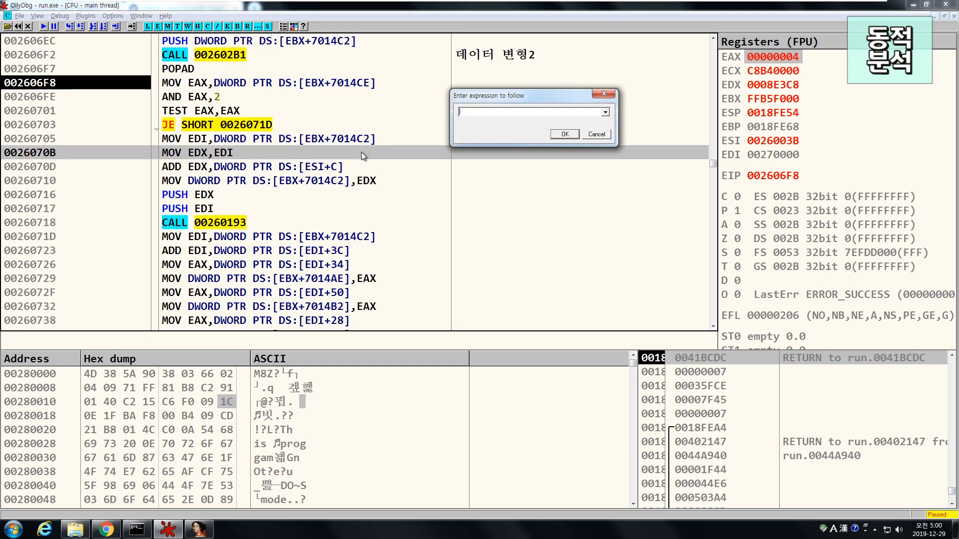
{"action": "type", "text": "VirutalFree"}
{"action": "key", "text": "ctrl+a"}
{"action": "type", "text": "VirtualFree"}
{"action": "key", "text": "Return"}
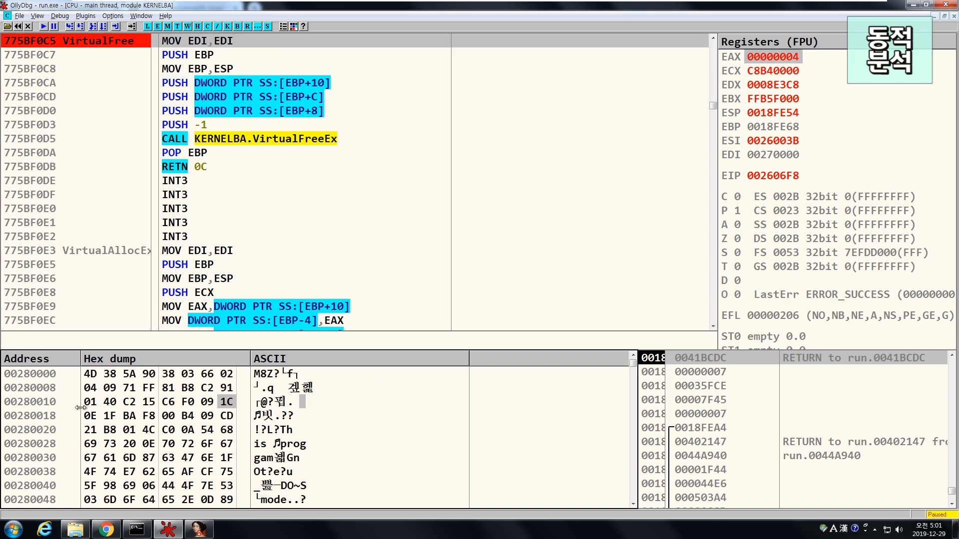
Run the program to the VirtualFree breakpoint and adjust the stack pane's width to examine the call's arguments.
{"action": "left_click", "coordinate": [291, 116]}
{"action": "left_click", "coordinate": [43, 26]}
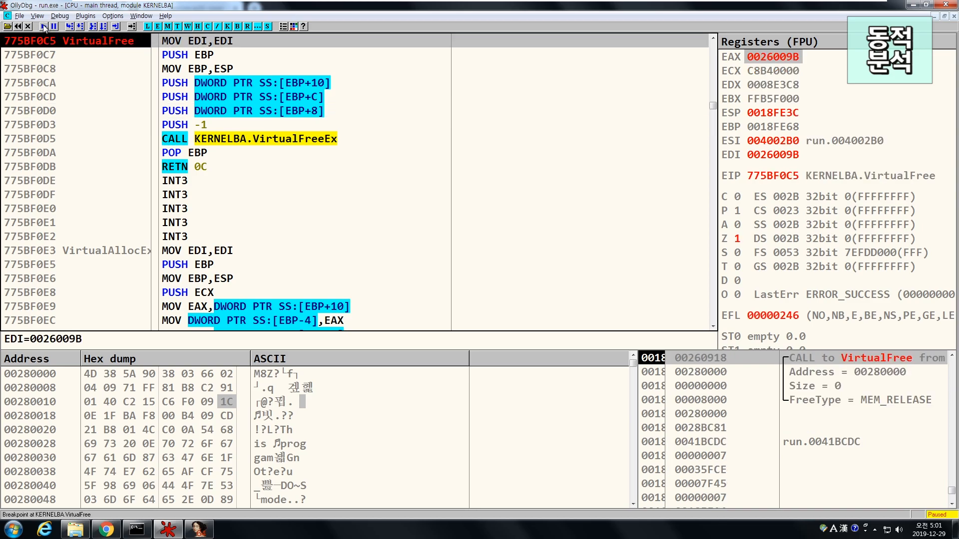
{"action": "left_click", "coordinate": [664, 372]}
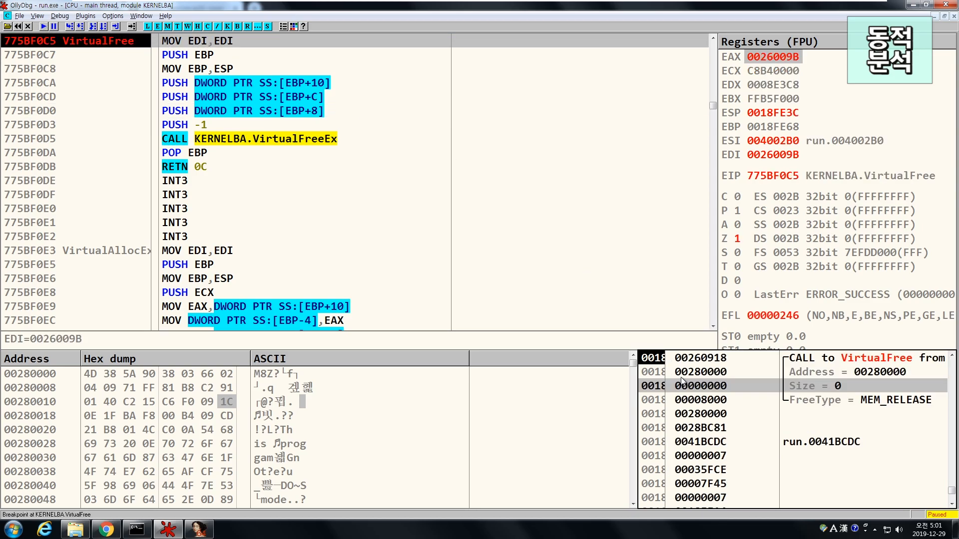
{"action": "left_click_drag", "start_coordinate": [641, 375], "coordinate": [411, 372]}
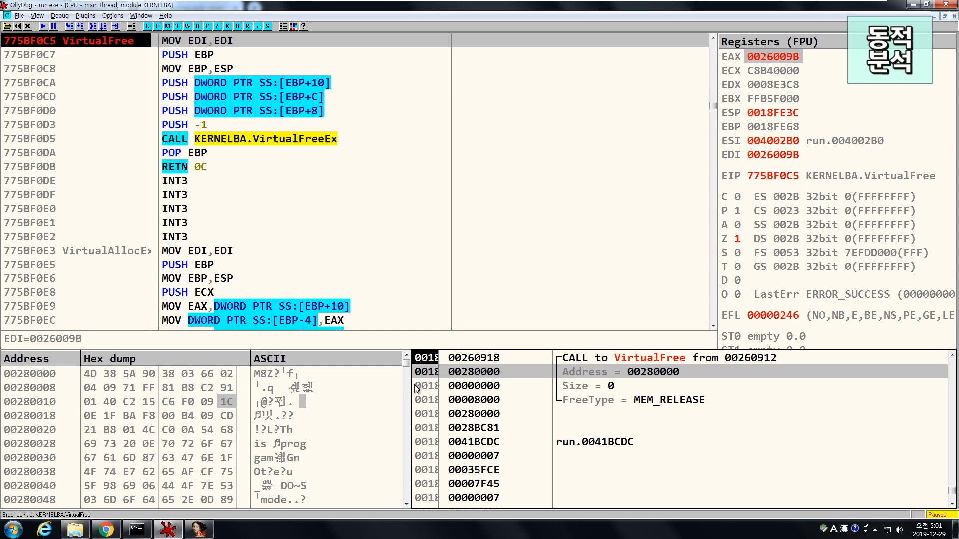
{"action": "left_click_drag", "start_coordinate": [410, 390], "coordinate": [560, 391]}
{"action": "left_click", "coordinate": [264, 376]}
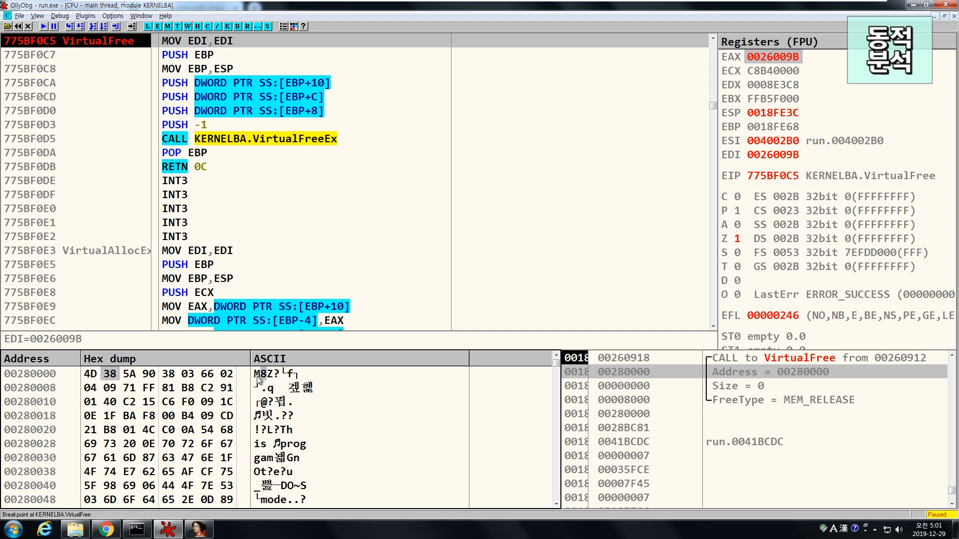
Save the memory data starting at the 4D byte at 00280000 as _00280000.mem in the Downloads folder.
{"action": "left_click", "coordinate": [256, 376]}
{"action": "right_click", "coordinate": [89, 377]}
{"action": "mouse_move", "coordinate": [136, 217]}
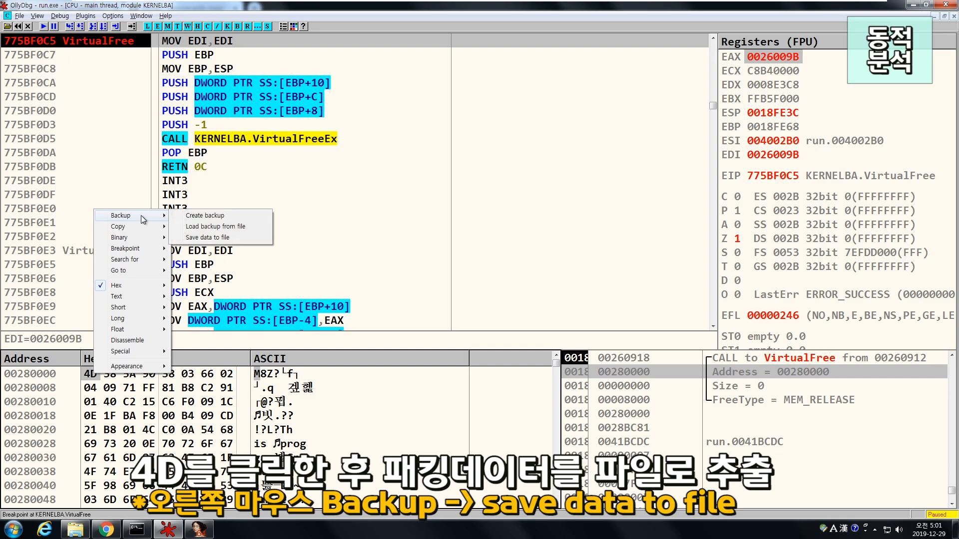
{"action": "left_click", "coordinate": [217, 237]}
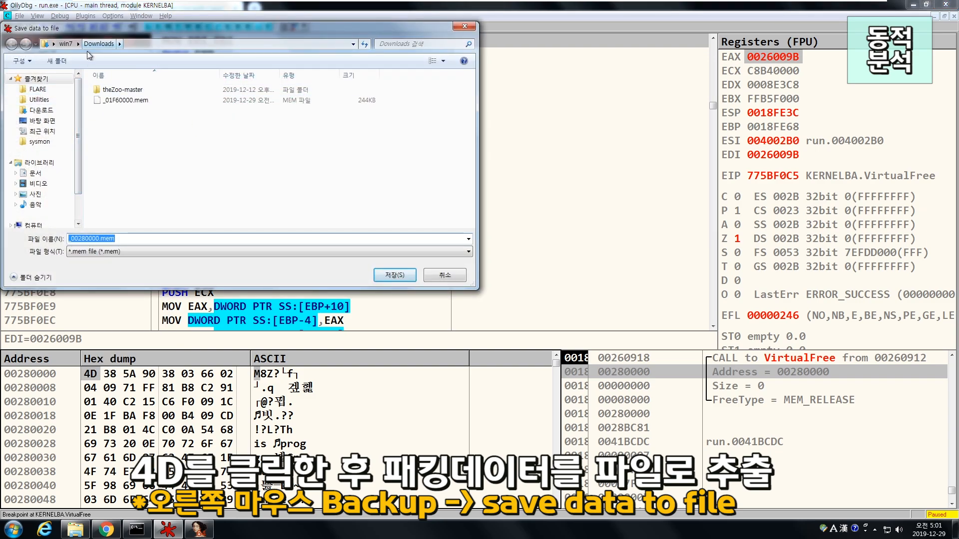
{"action": "left_click_drag", "start_coordinate": [115, 32], "coordinate": [317, 95]}
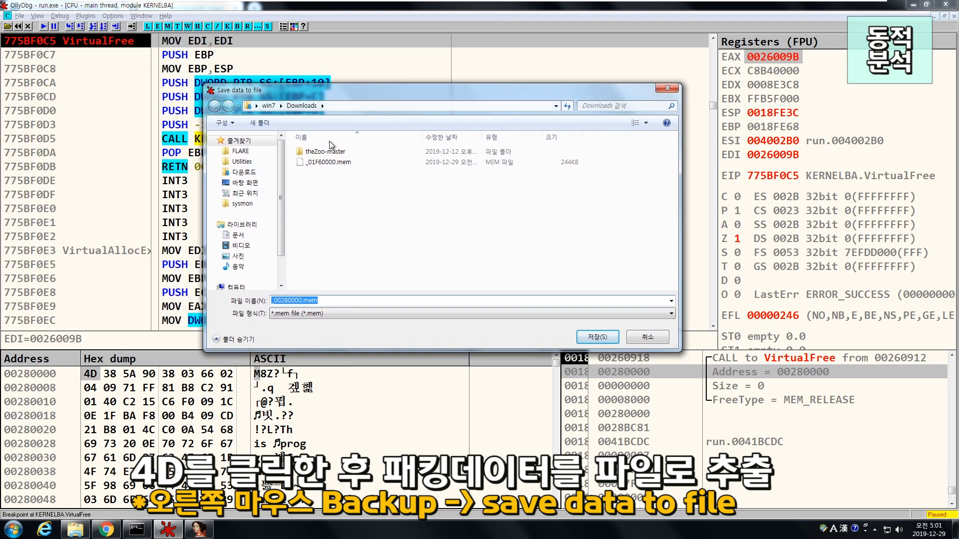
{"action": "left_click", "coordinate": [602, 338]}
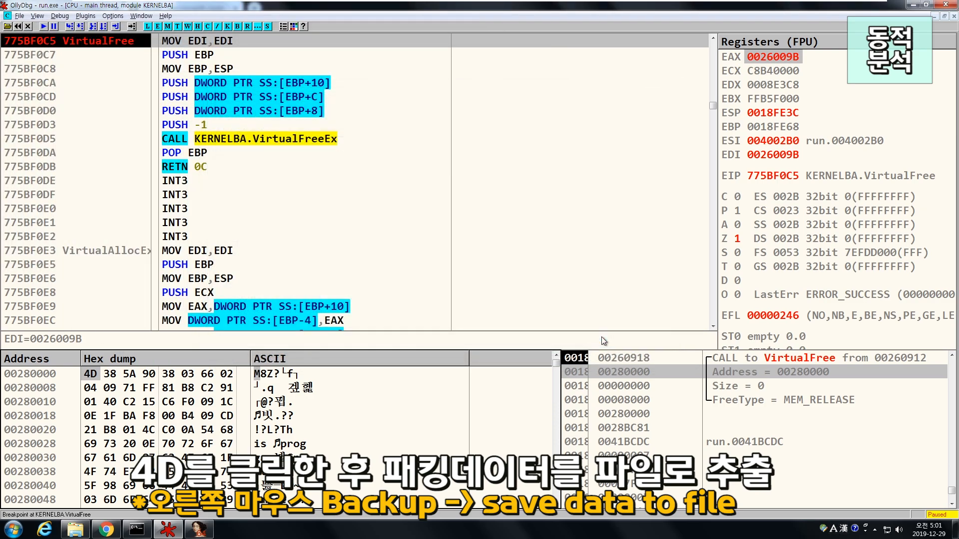
Switch to the Downloads folder in Explorer, select _00280000.mem and launch HxD.
{"action": "left_click", "coordinate": [75, 529]}
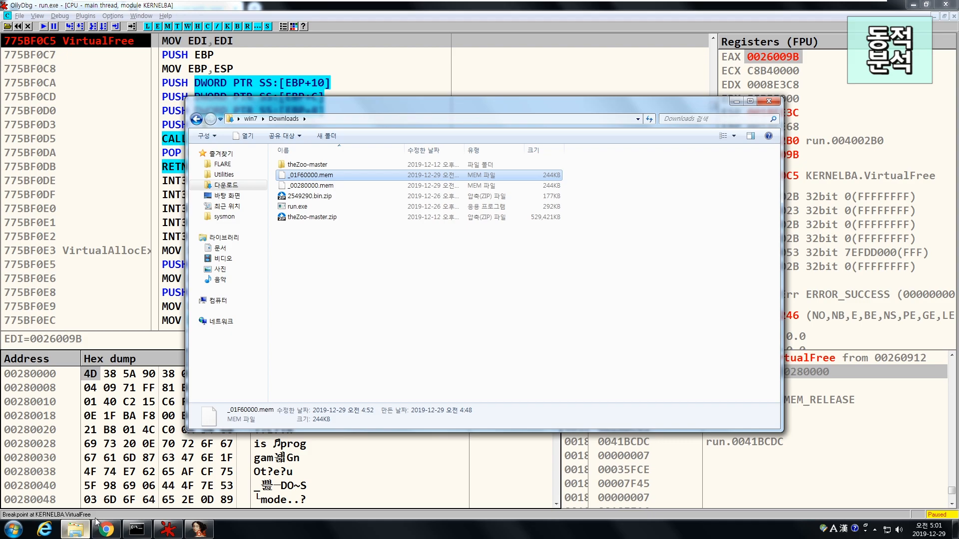
{"action": "left_click", "coordinate": [312, 187]}
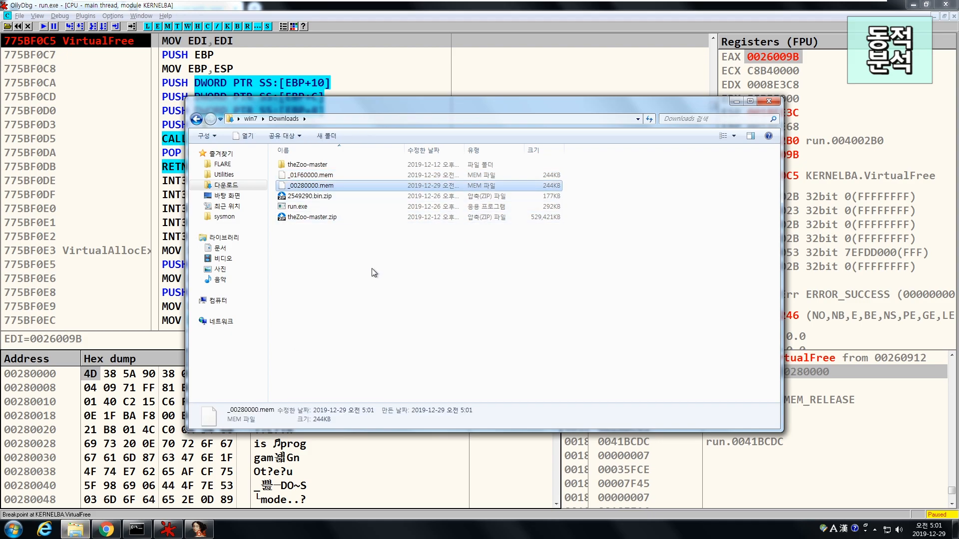
{"action": "key", "text": "super"}
{"action": "type", "text": "hxd"}
{"action": "key", "text": "Return"}
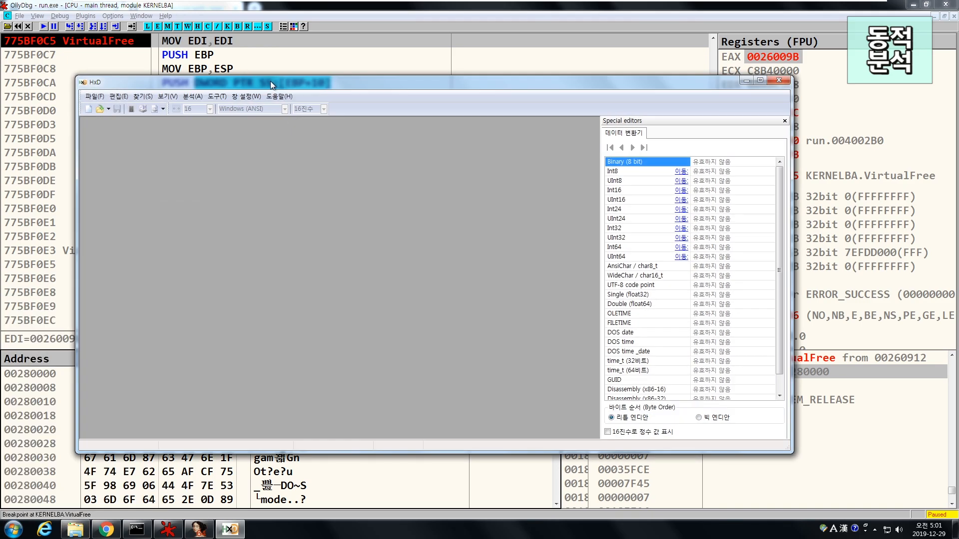
Load _00280000.mem into HxD, examine its hex data from the M8Z header onward and close HxD.
{"action": "left_click_drag", "start_coordinate": [271, 80], "coordinate": [494, 183]}
{"action": "left_click_drag", "start_coordinate": [287, 186], "coordinate": [249, 117]}
{"action": "scroll", "coordinate": [380, 319], "scroll_direction": "down", "scroll_amount": 20}
{"action": "scroll", "coordinate": [379, 320], "scroll_direction": "down", "scroll_amount": 1}
{"action": "mouse_move", "coordinate": [637, 178]}
{"action": "left_mouse_down"}
{"action": "mouse_move", "coordinate": [638, 378]}
{"action": "mouse_move", "coordinate": [633, 173]}
{"action": "left_mouse_up"}
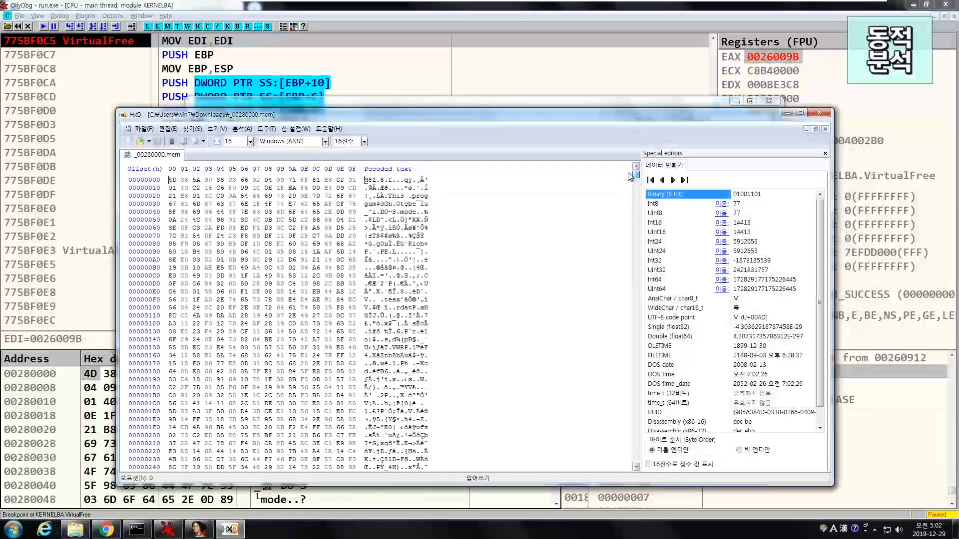
{"action": "left_click", "coordinate": [818, 112]}
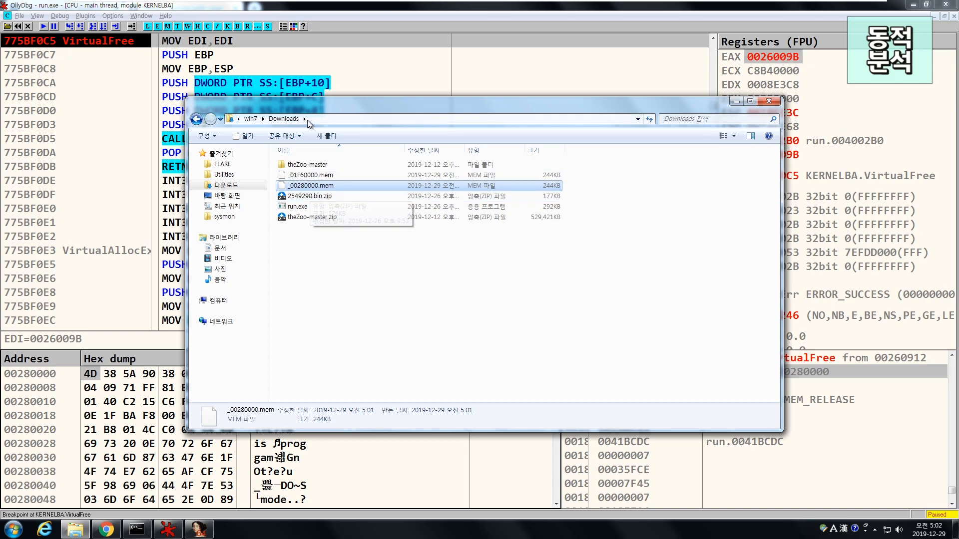
Switch to Chrome and review the aplib-ripper repository's file list, aPlib description and Use Cases section.
{"action": "left_click_drag", "start_coordinate": [301, 111], "coordinate": [327, 107]}
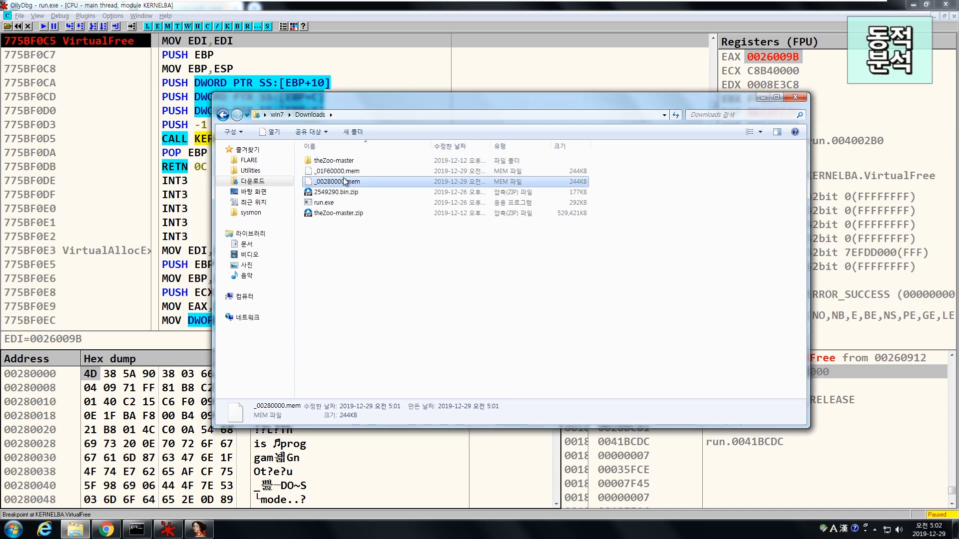
{"action": "left_click", "coordinate": [106, 529]}
{"action": "scroll", "coordinate": [313, 299], "scroll_direction": "up", "scroll_amount": 3}
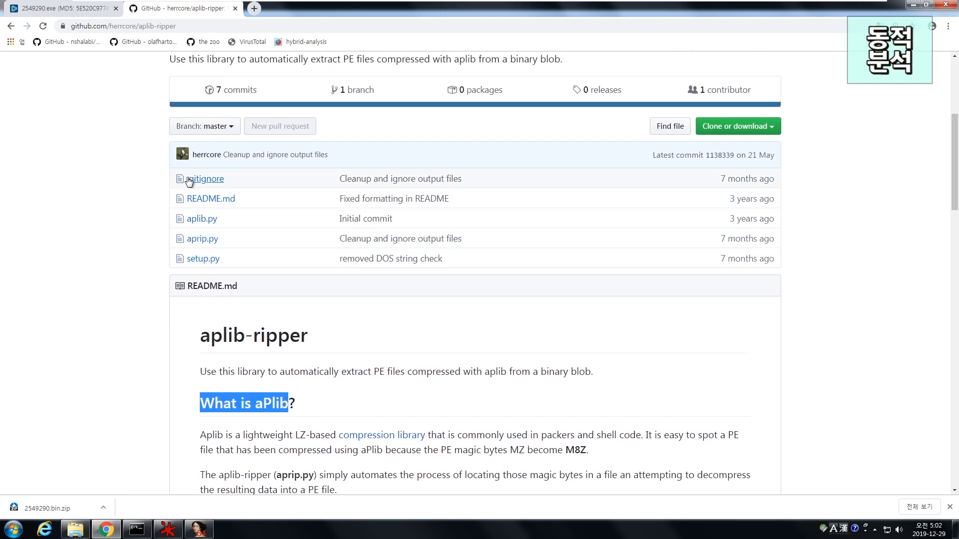
{"action": "scroll", "coordinate": [123, 261], "scroll_direction": "down", "scroll_amount": 4}
{"action": "scroll", "coordinate": [122, 262], "scroll_direction": "down", "scroll_amount": 2}
{"action": "scroll", "coordinate": [121, 262], "scroll_direction": "up", "scroll_amount": 4}
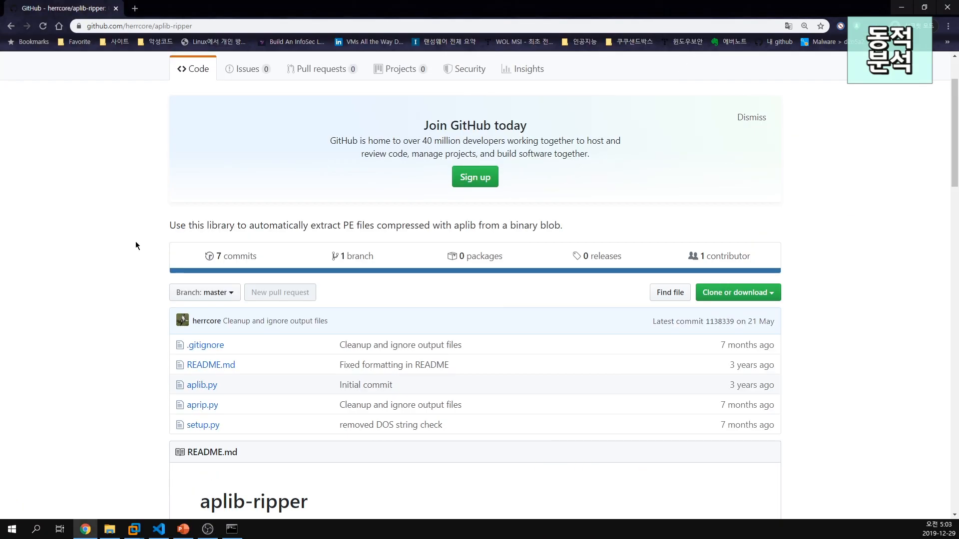
{"action": "scroll", "coordinate": [136, 241], "scroll_direction": "down", "scroll_amount": 7}
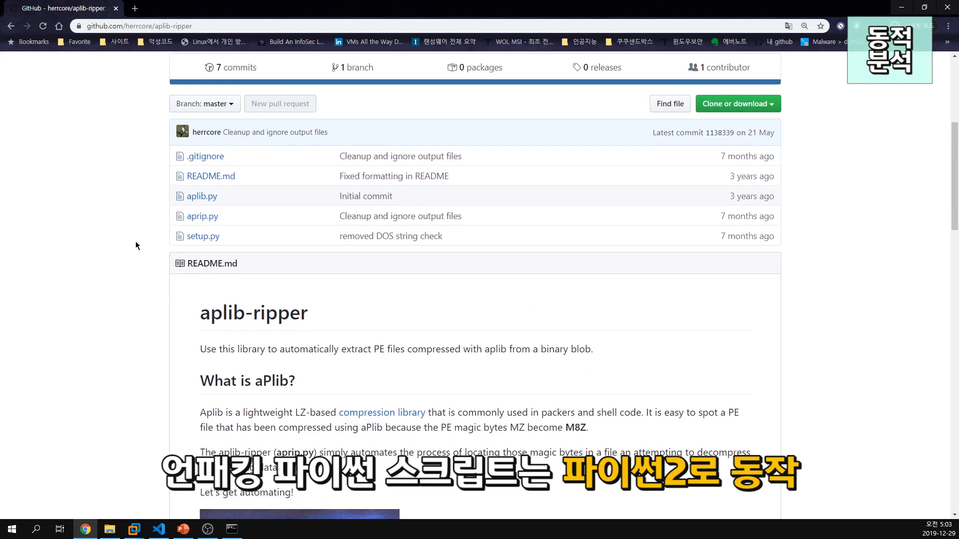
{"action": "scroll", "coordinate": [136, 241], "scroll_direction": "down", "scroll_amount": 8}
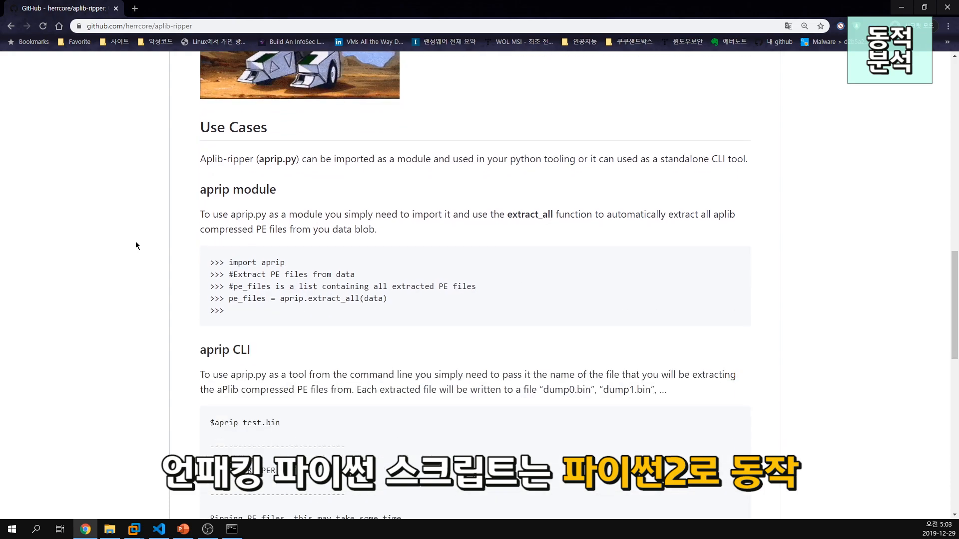
{"action": "scroll", "coordinate": [136, 242], "scroll_direction": "up", "scroll_amount": 2}
{"action": "scroll", "coordinate": [136, 241], "scroll_direction": "up", "scroll_amount": 14}
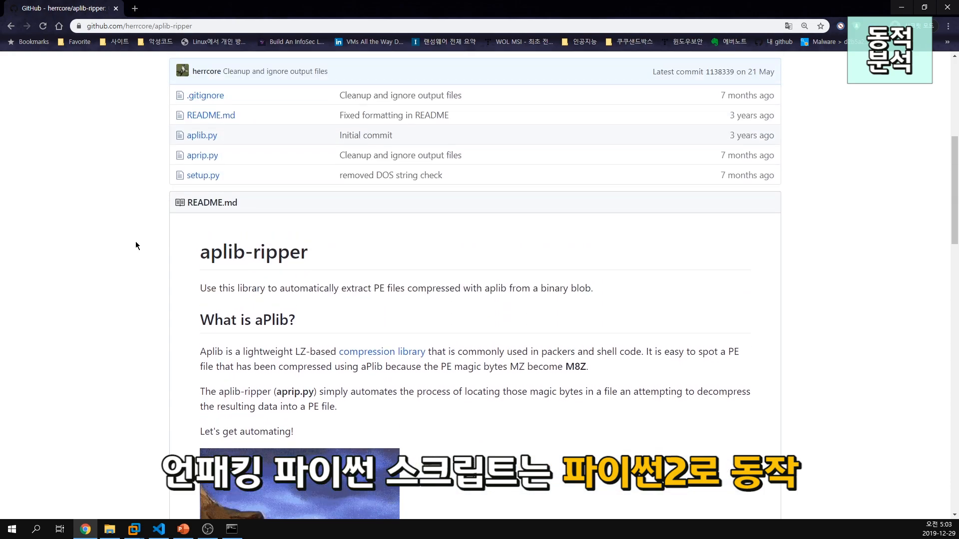
Clear the python2 command prompt's screen and switch back to GitHub to show the repository's download options.
{"action": "left_click", "coordinate": [231, 529]}
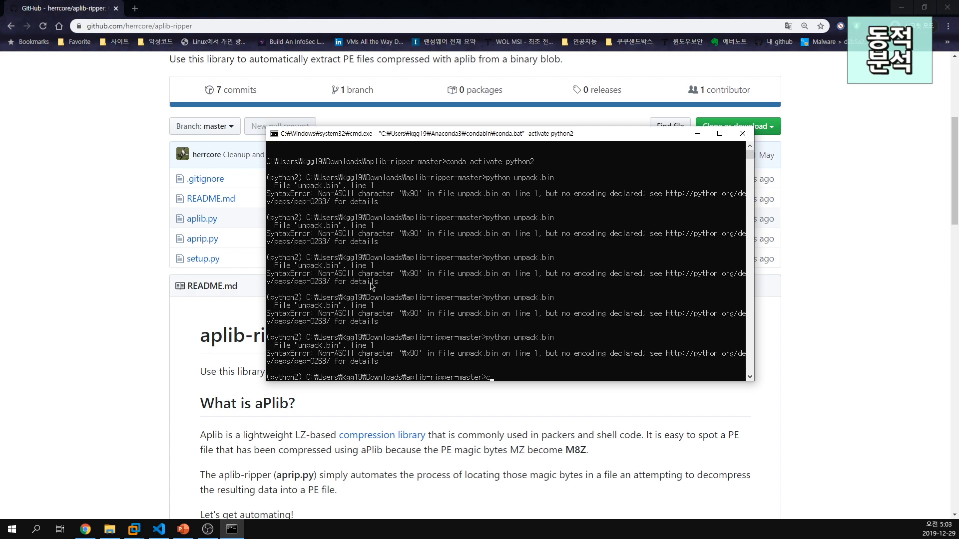
{"action": "type", "text": "cls"}
{"action": "key", "text": "Return"}
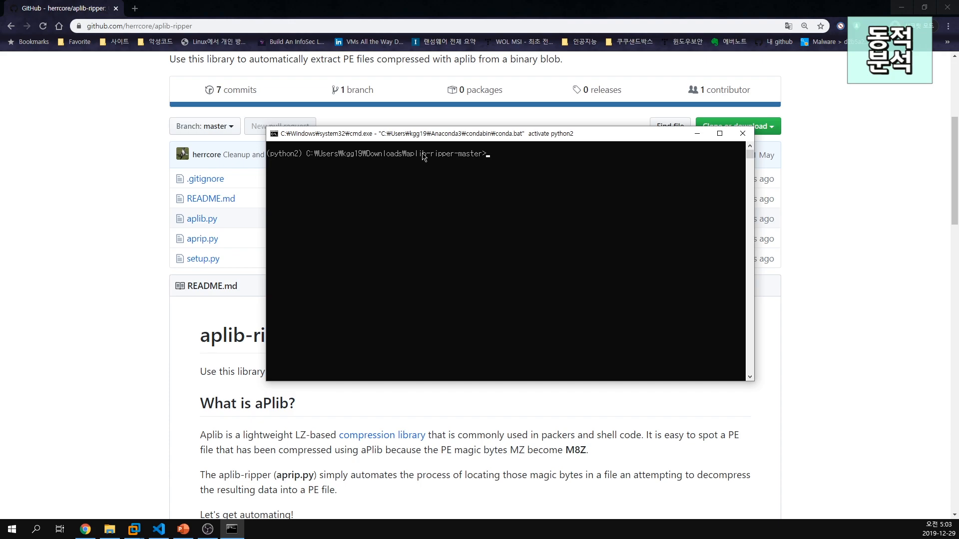
{"action": "key", "text": "alt+Tab"}
{"action": "left_click", "coordinate": [738, 126]}
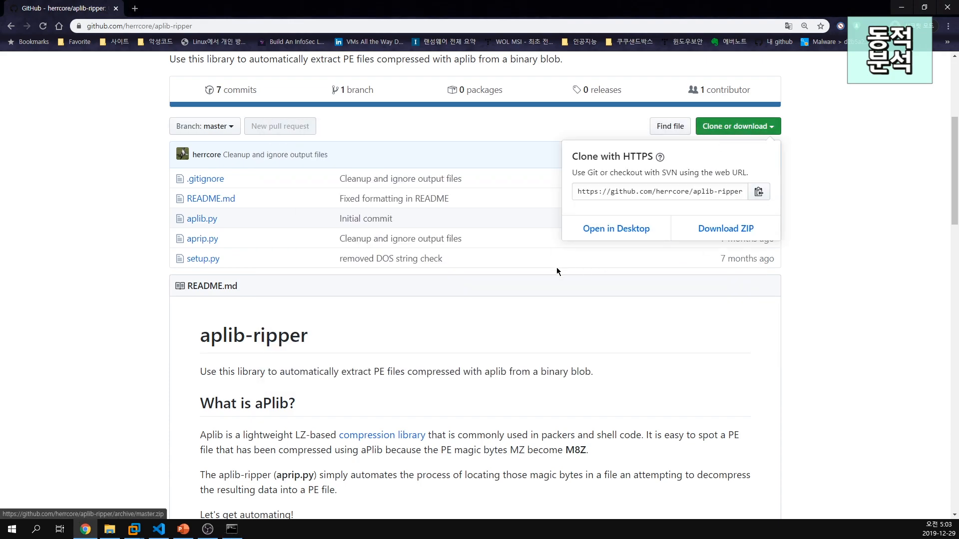
Run python setup.py install in the python2 command prompt from the aplib-ripper-master folder.
{"action": "key", "text": "alt+Tab"}
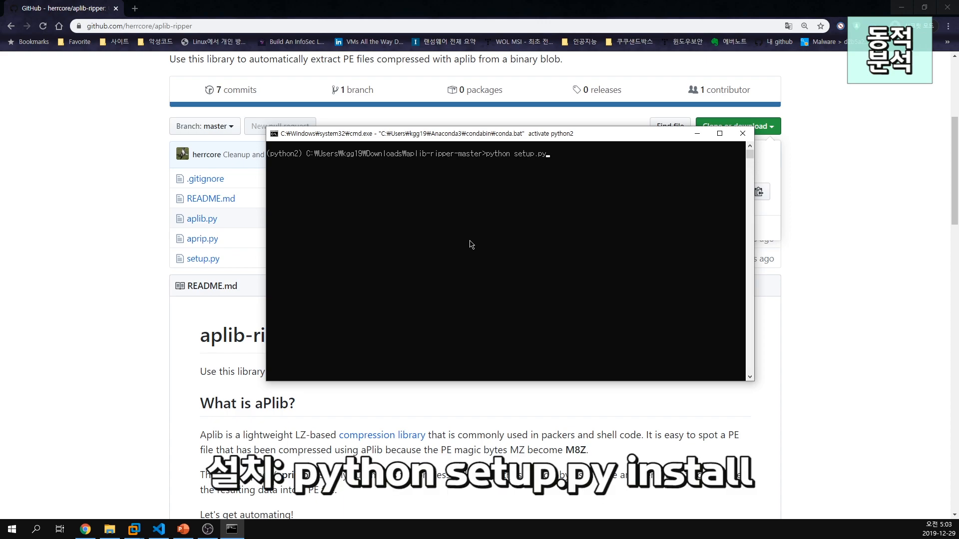
{"action": "key", "text": "Return"}
{"action": "key", "text": "alt+Tab"}
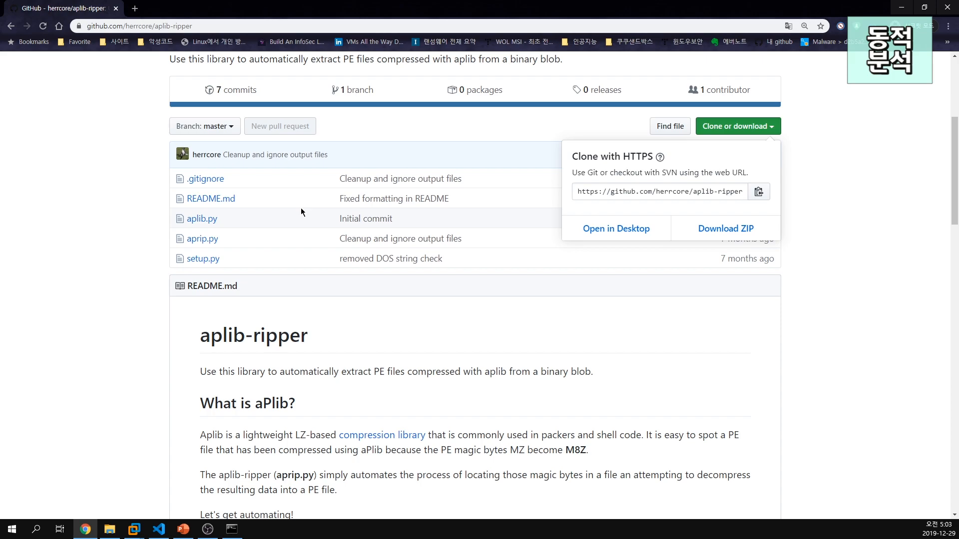
{"action": "key", "text": "alt+Tab"}
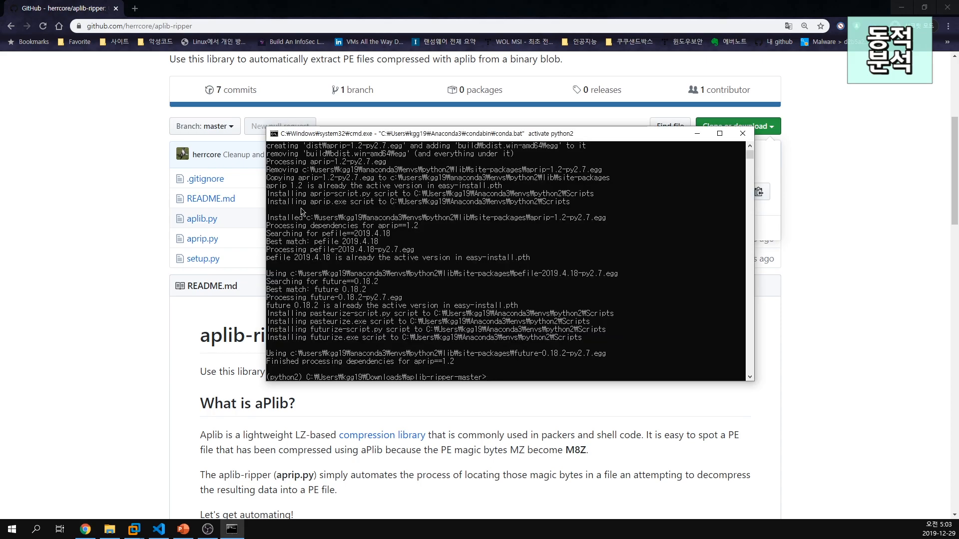
Return to the GitHub page, dismiss the download options and read the README's aprip module usage example.
{"action": "key", "text": "alt+Tab"}
{"action": "left_click", "coordinate": [125, 277]}
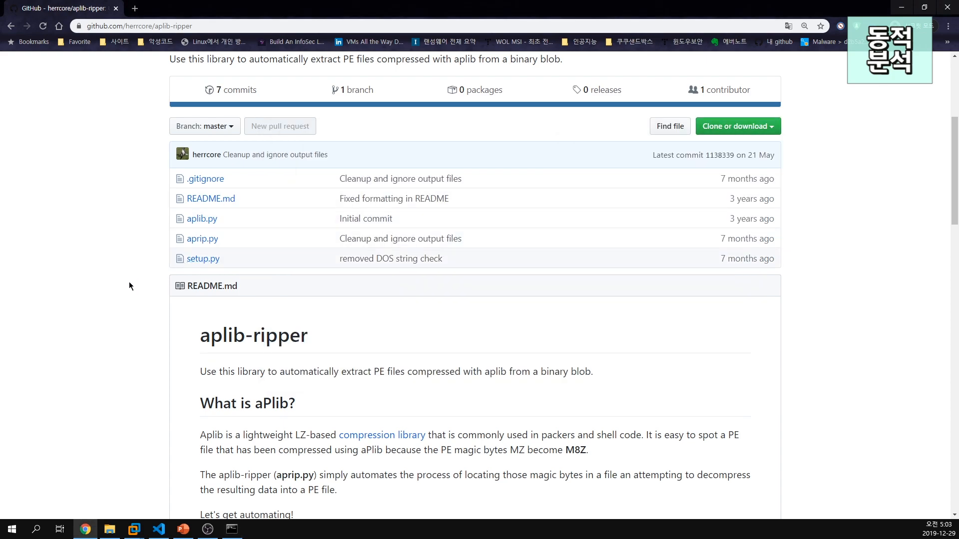
{"action": "scroll", "coordinate": [129, 283], "scroll_direction": "down", "scroll_amount": 8}
{"action": "scroll", "coordinate": [129, 282], "scroll_direction": "down", "scroll_amount": 2}
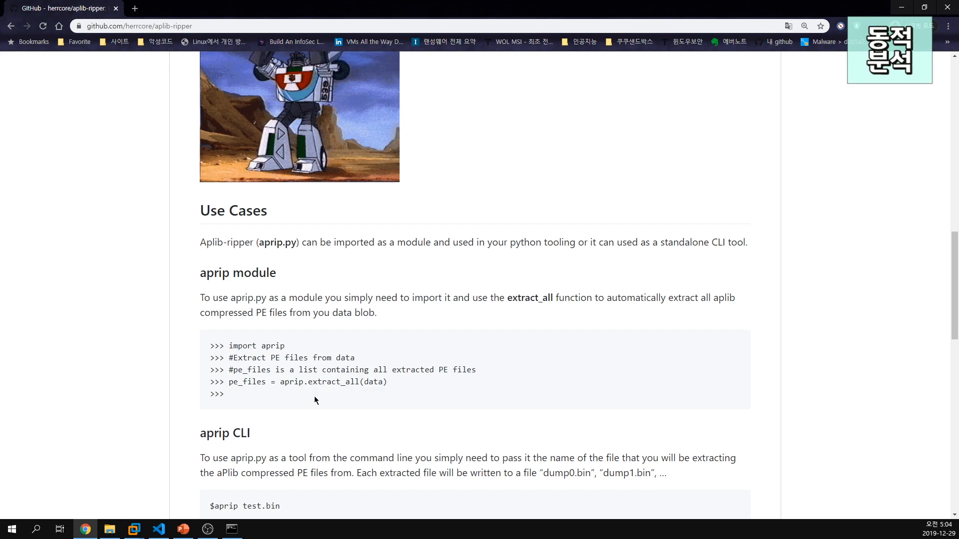
{"action": "left_click_drag", "start_coordinate": [316, 396], "coordinate": [216, 348]}
{"action": "left_click", "coordinate": [216, 349]}
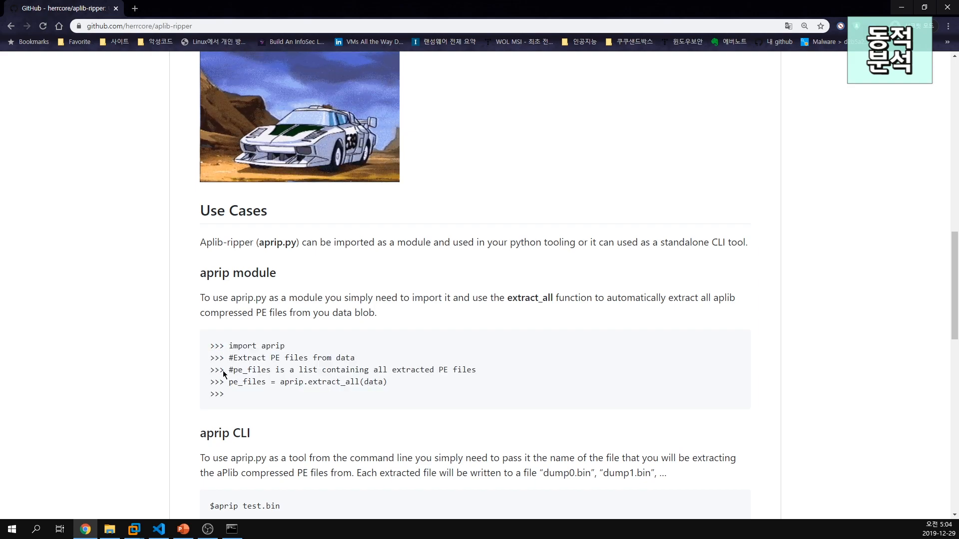
Switch to Visual Studio Code, close unpack.py, and save a new file as unpacking.py in the aplib-ripper-master folder.
{"action": "left_click", "coordinate": [158, 530]}
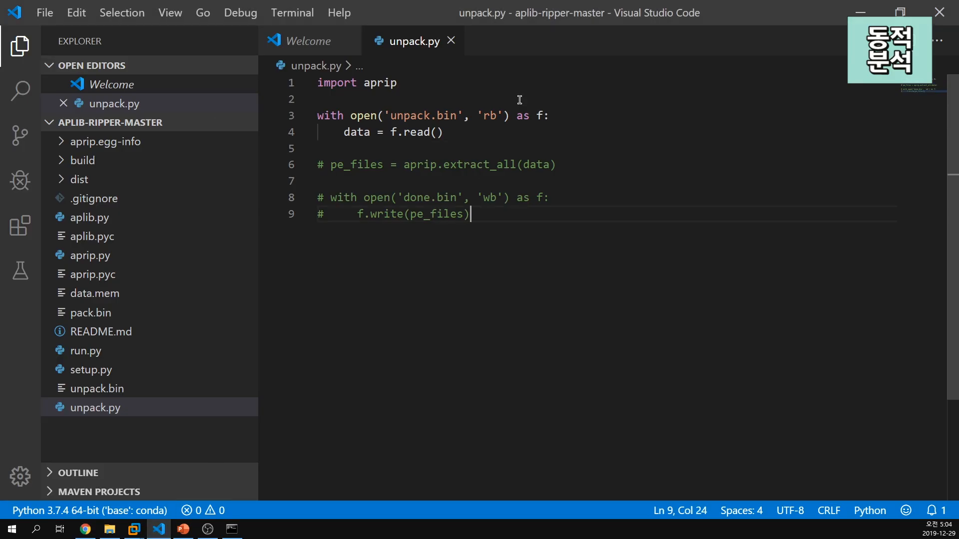
{"action": "left_click", "coordinate": [449, 40]}
{"action": "left_click", "coordinate": [45, 12]}
{"action": "left_click", "coordinate": [76, 40]}
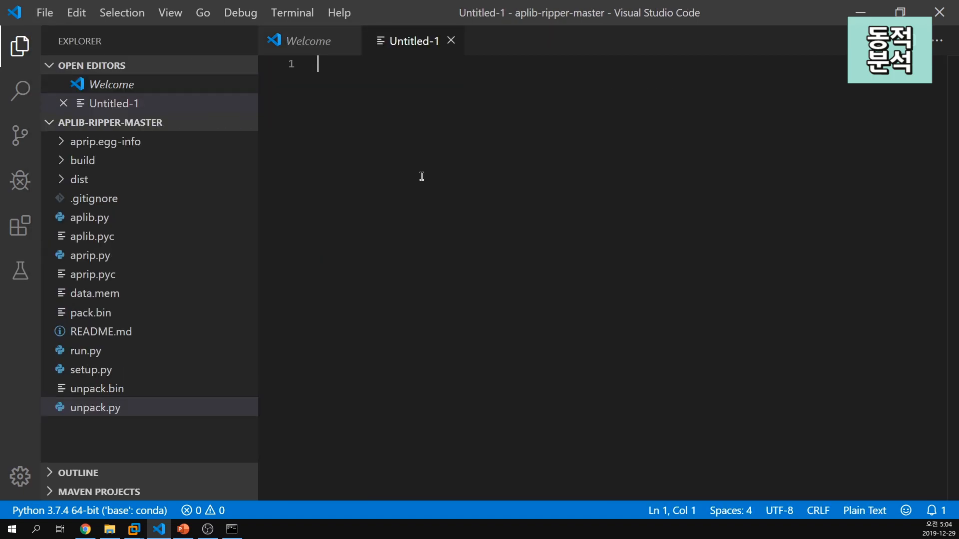
{"action": "key", "text": "ctrl+s"}
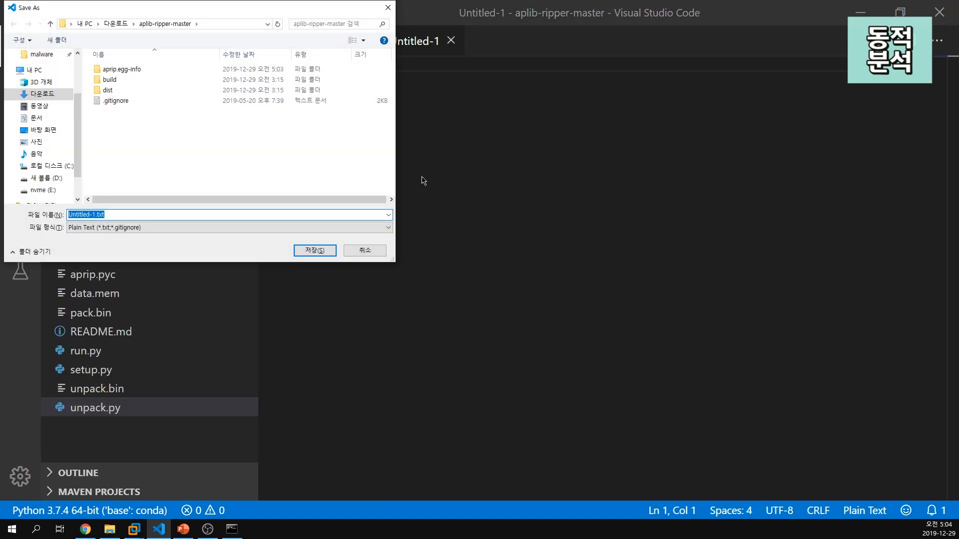
{"action": "key", "text": "BackSpace"}
{"action": "type", "text": "u"}
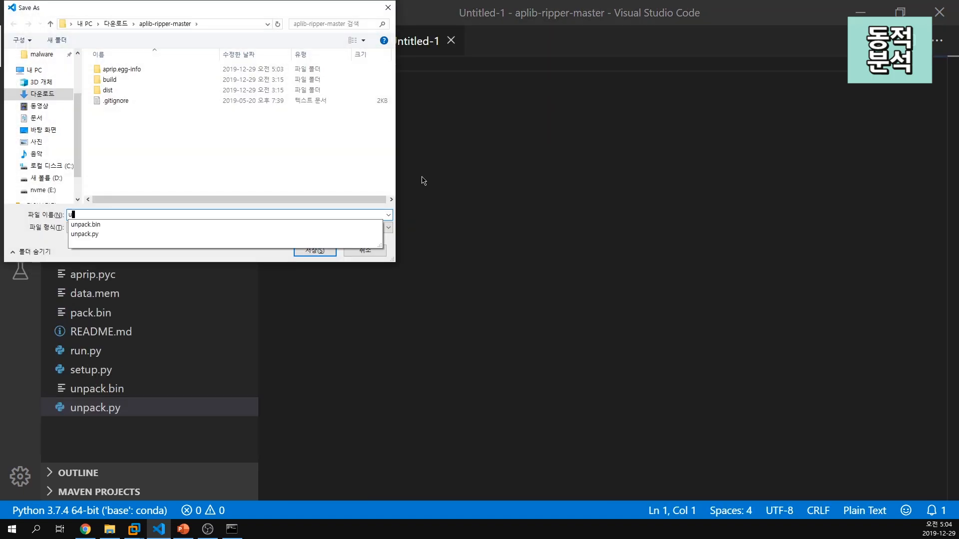
{"action": "type", "text": "npacking.py"}
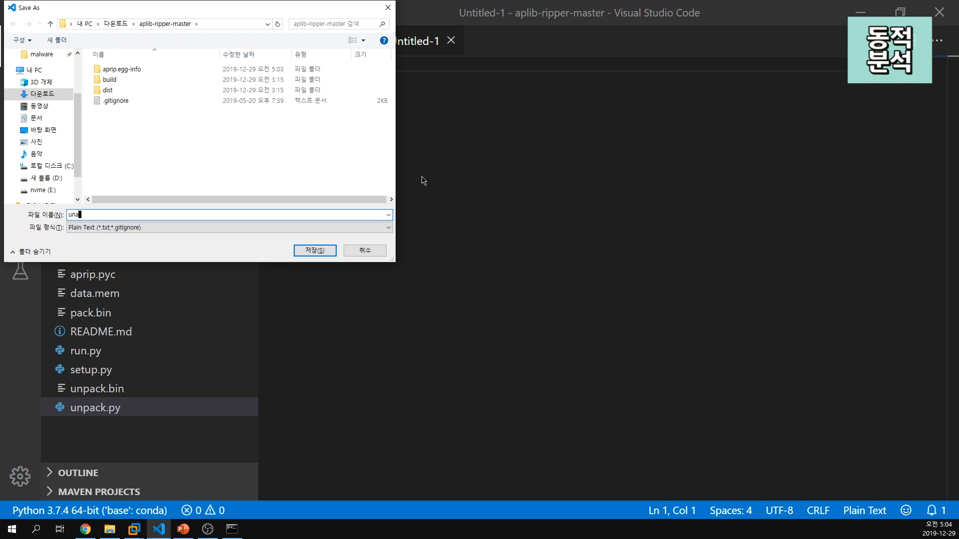
{"action": "key", "text": "Return"}
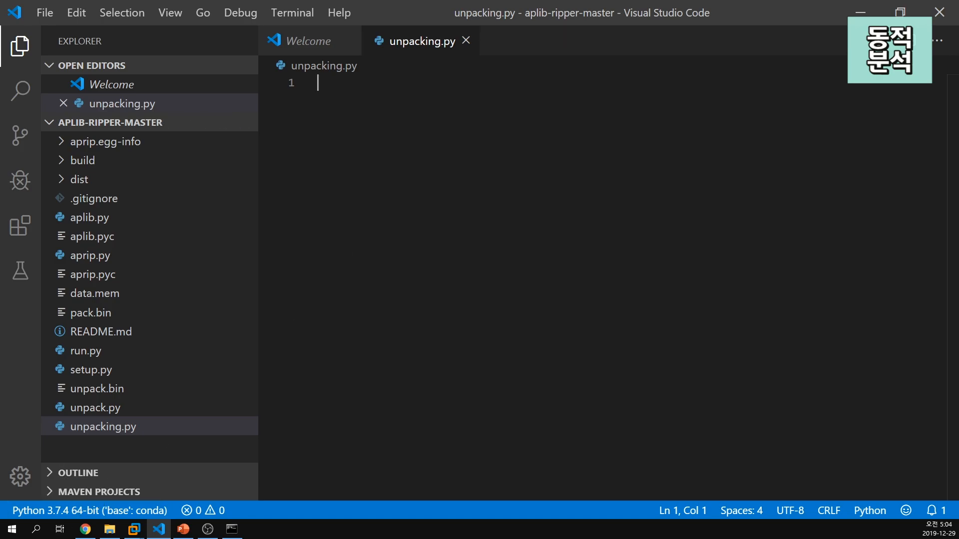
Copy the line import aprip from the GitHub README example in Chrome into unpacking.py.
{"action": "key", "text": "alt+Tab"}
{"action": "mouse_move", "coordinate": [285, 346]}
{"action": "left_mouse_down"}
{"action": "mouse_move", "coordinate": [233, 349]}
{"action": "mouse_move", "coordinate": [286, 345]}
{"action": "left_mouse_up"}
{"action": "key", "text": "ctrl+c"}
{"action": "left_click", "coordinate": [158, 530]}
{"action": "key", "text": "ctrl+v"}
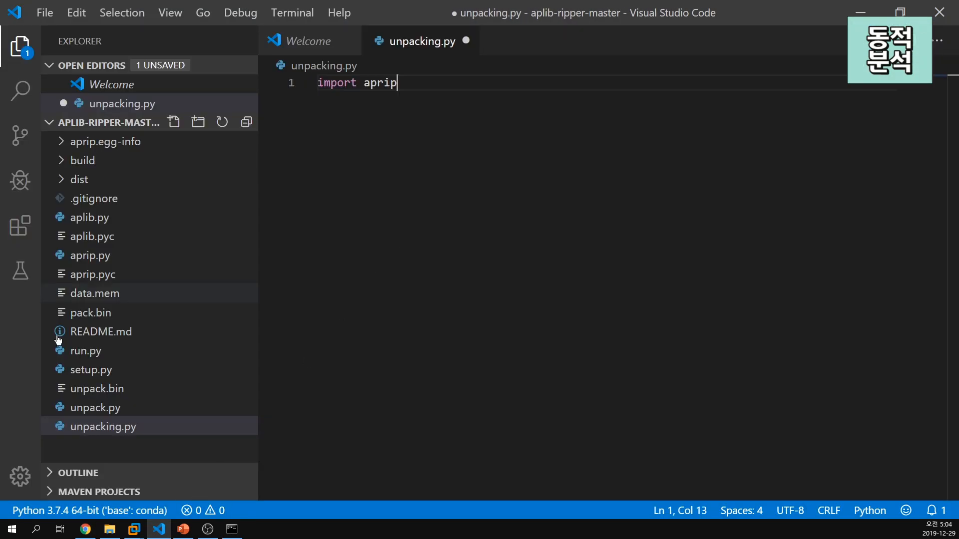
Copy pe_files = aprip.extract_all(data) from the README's module example into unpacking.py, leaving an empty line below the import.
{"action": "key", "text": "alt+Tab"}
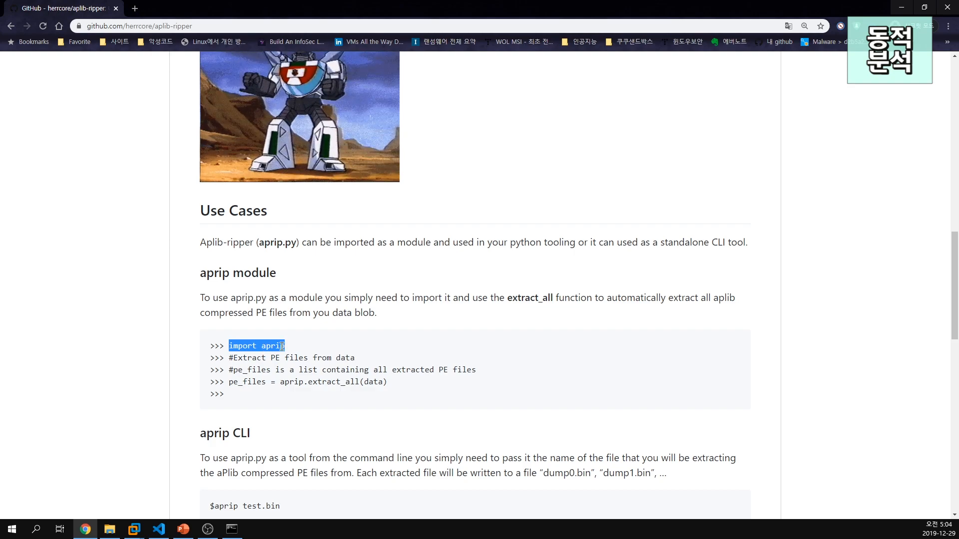
{"action": "left_click", "coordinate": [275, 345]}
{"action": "left_click_drag", "start_coordinate": [285, 345], "coordinate": [229, 344]}
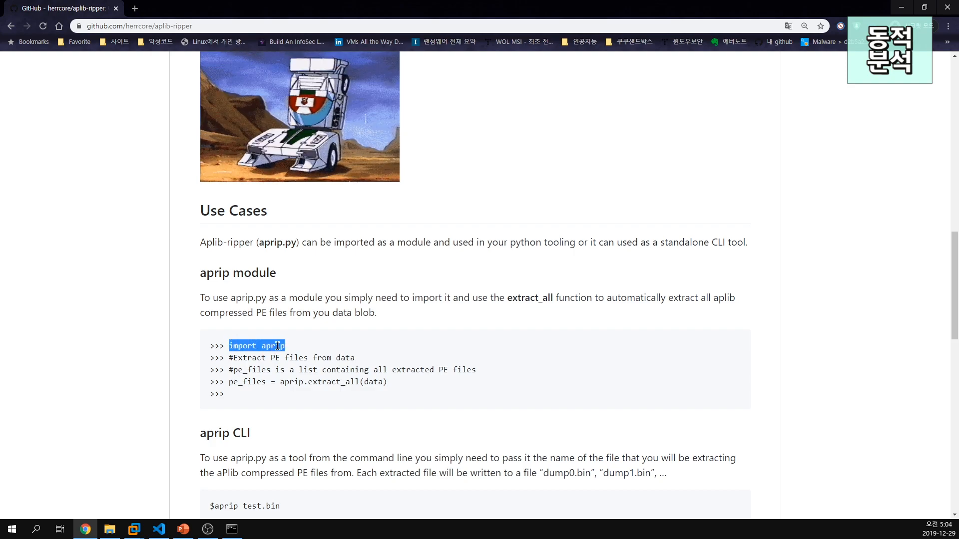
{"action": "scroll", "coordinate": [282, 354], "scroll_direction": "up", "scroll_amount": 10}
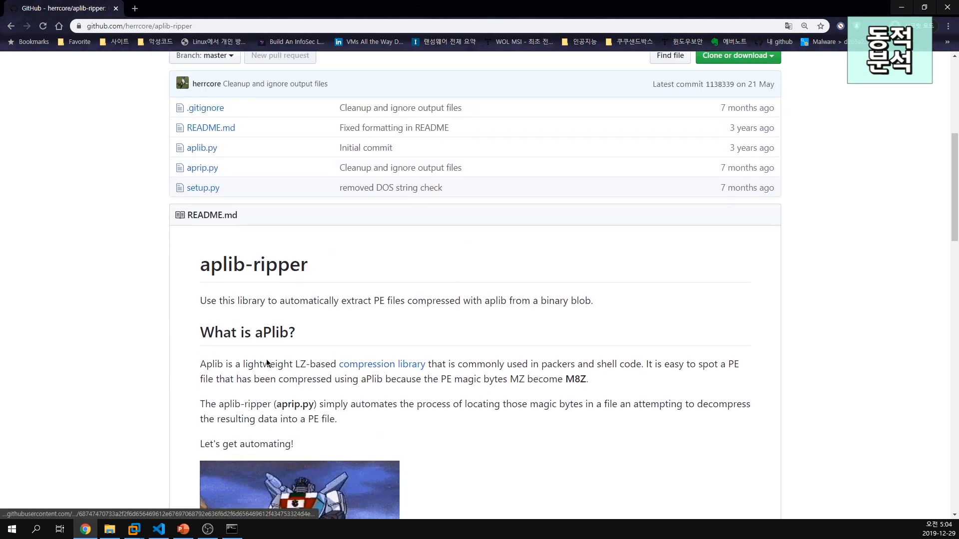
{"action": "scroll", "coordinate": [324, 315], "scroll_direction": "down", "scroll_amount": 8}
{"action": "scroll", "coordinate": [323, 315], "scroll_direction": "down", "scroll_amount": 5}
{"action": "scroll", "coordinate": [321, 315], "scroll_direction": "up", "scroll_amount": 2}
{"action": "left_click", "coordinate": [322, 315]}
{"action": "left_click_drag", "start_coordinate": [388, 299], "coordinate": [239, 302]}
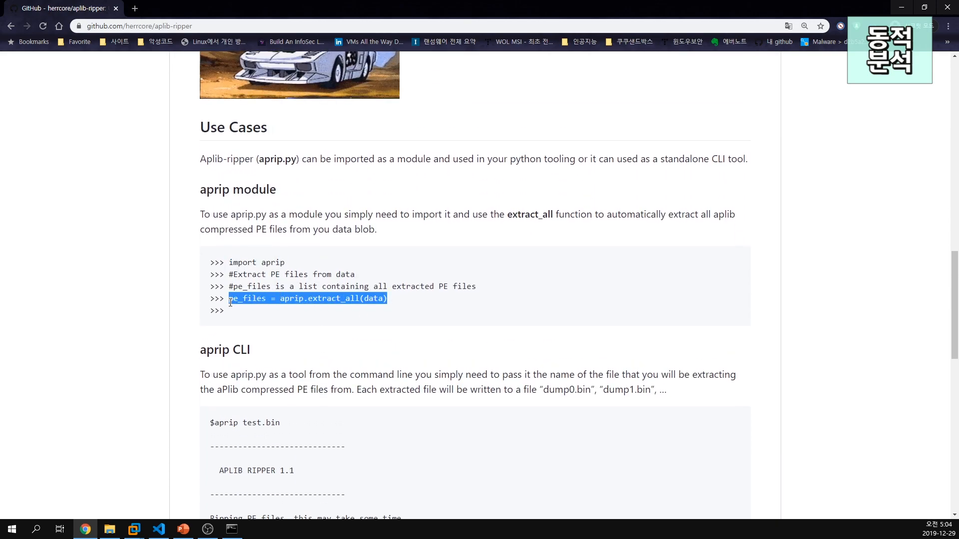
{"action": "key", "text": "alt+Tab"}
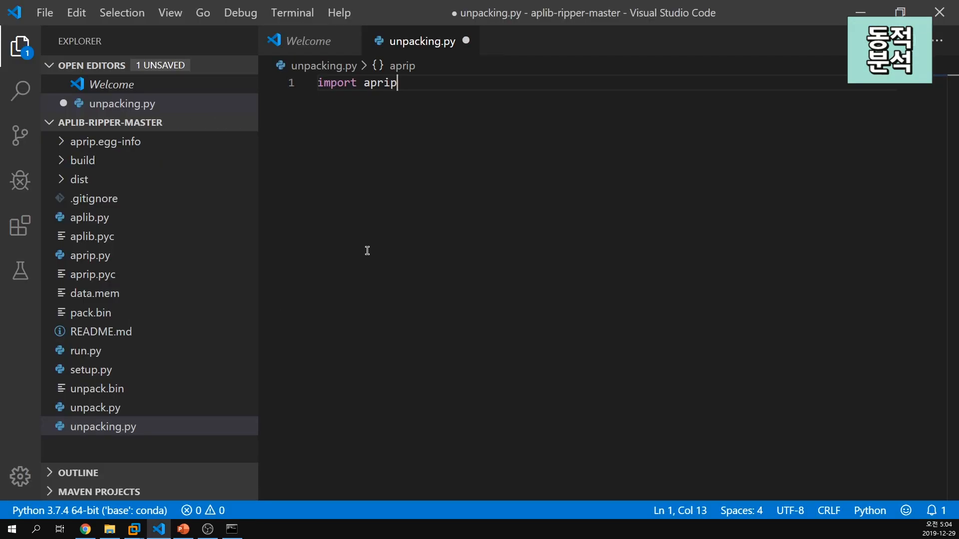
{"action": "key", "text": "Return"}
{"action": "key", "text": "Return"}
{"action": "key", "text": "ctrl+v"}
{"action": "key", "text": "Up"}
{"action": "left_click", "coordinate": [535, 116]}
{"action": "double_click", "coordinate": [530, 115]}
{"action": "left_click", "coordinate": [513, 102]}
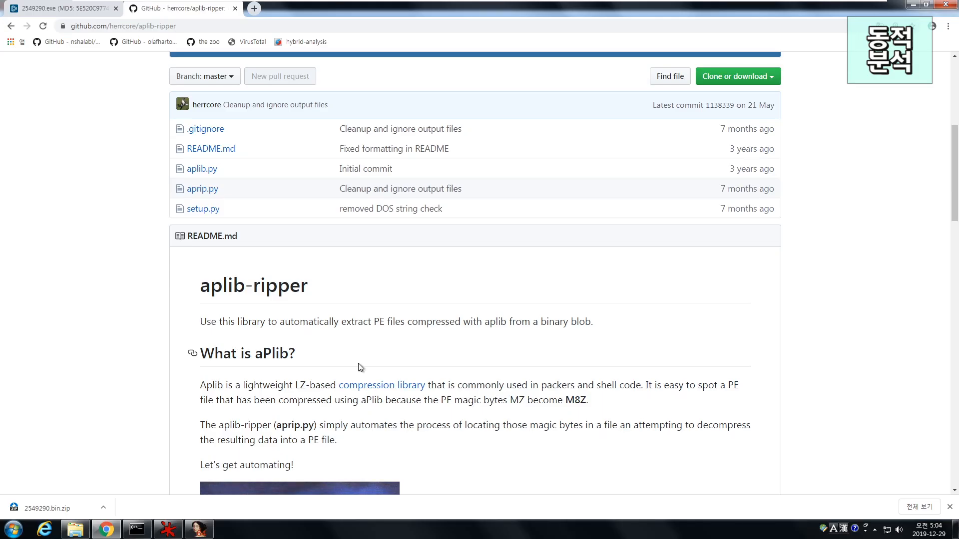
Copy the dumped _00280000.mem from the virtual machine's Downloads folder into the host's aplib-ripper-master folder.
{"action": "left_click", "coordinate": [168, 530]}
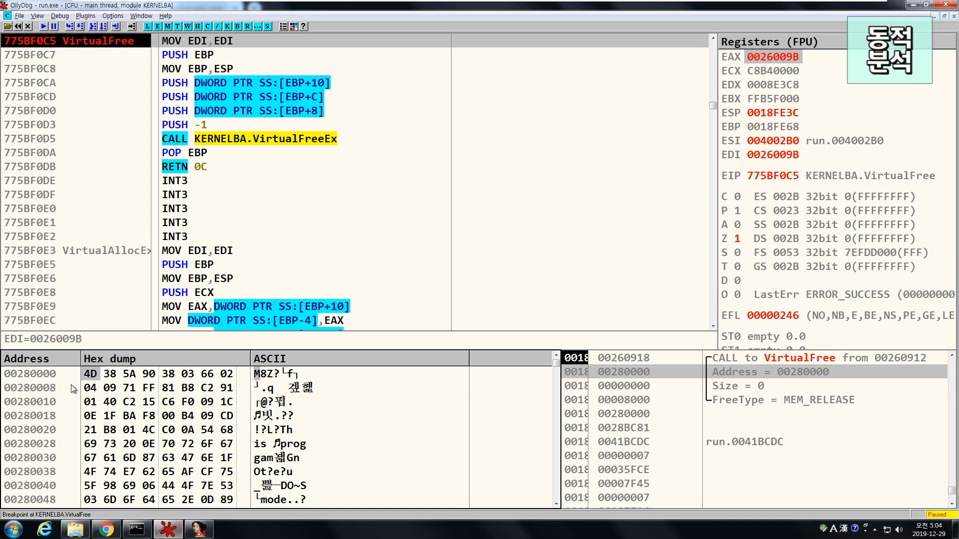
{"action": "left_click", "coordinate": [75, 529]}
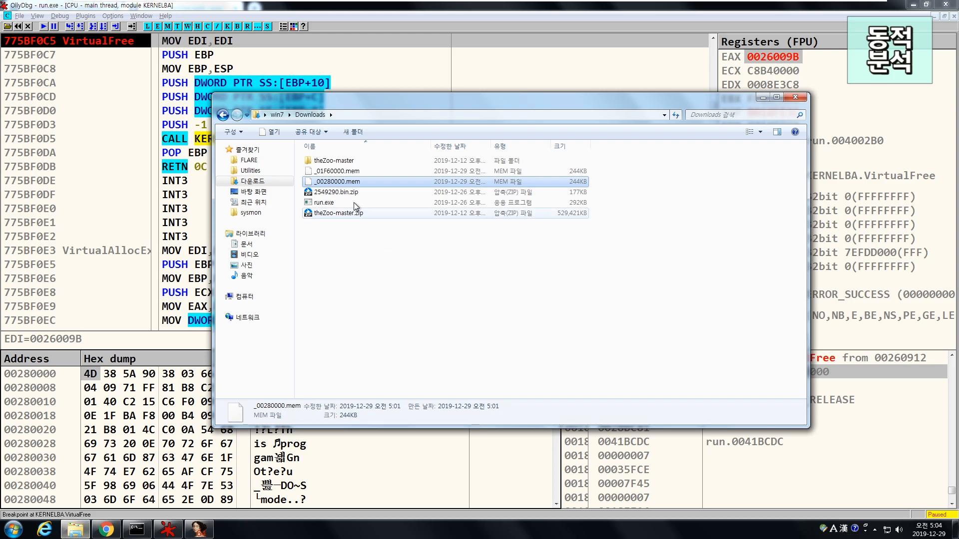
{"action": "left_click", "coordinate": [358, 245]}
{"action": "left_click", "coordinate": [340, 182]}
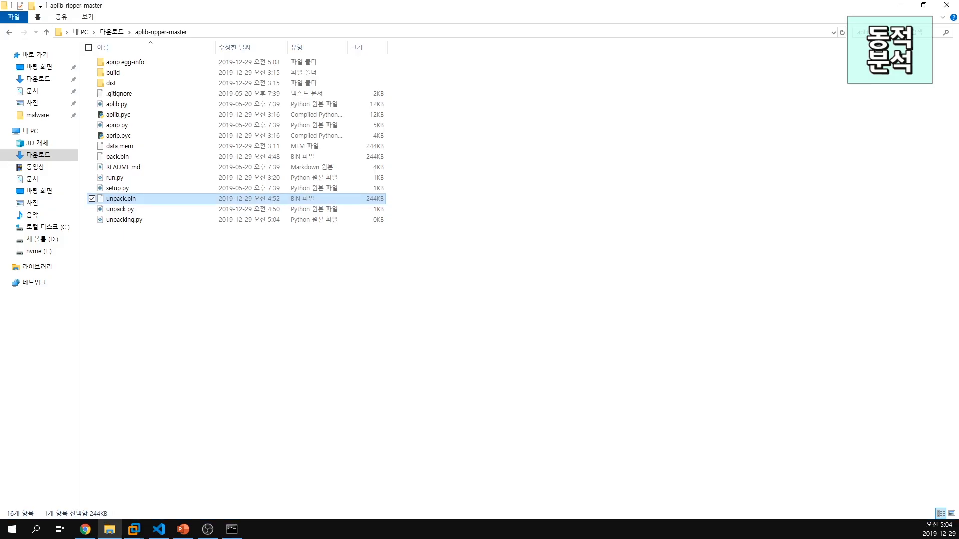
{"action": "left_click", "coordinate": [266, 316]}
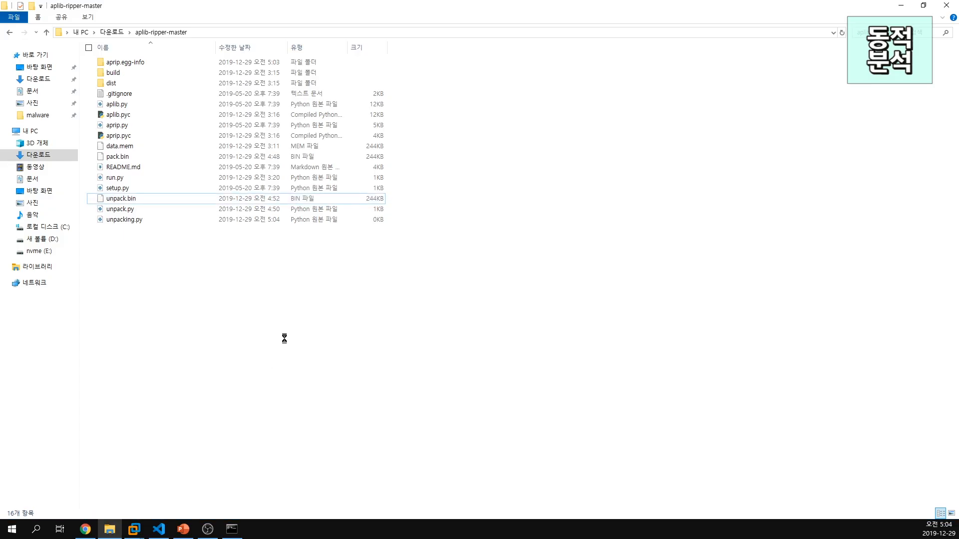
{"action": "key", "text": "ctrl+v"}
Rename the pasted memory dump in aplib-ripper-master to data.bin.
{"action": "left_click", "coordinate": [130, 105]}
{"action": "key", "text": "BackSpace"}
{"action": "type", "text": "dat"}
{"action": "key", "text": "BackSpace"}
{"action": "key", "text": "BackSpace"}
{"action": "key", "text": "BackSpace"}
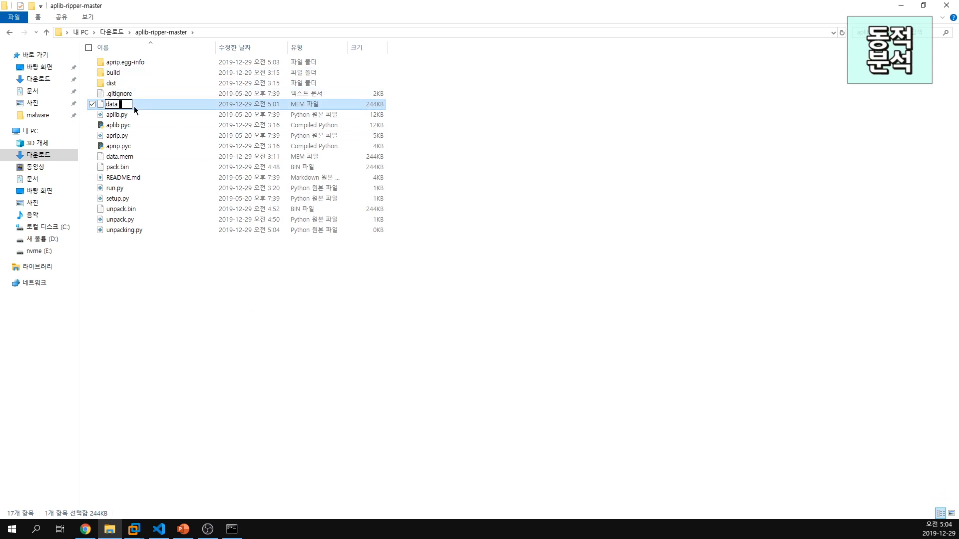
{"action": "type", "text": "bin"}
{"action": "key", "text": "Return"}
{"action": "key", "text": "Return"}
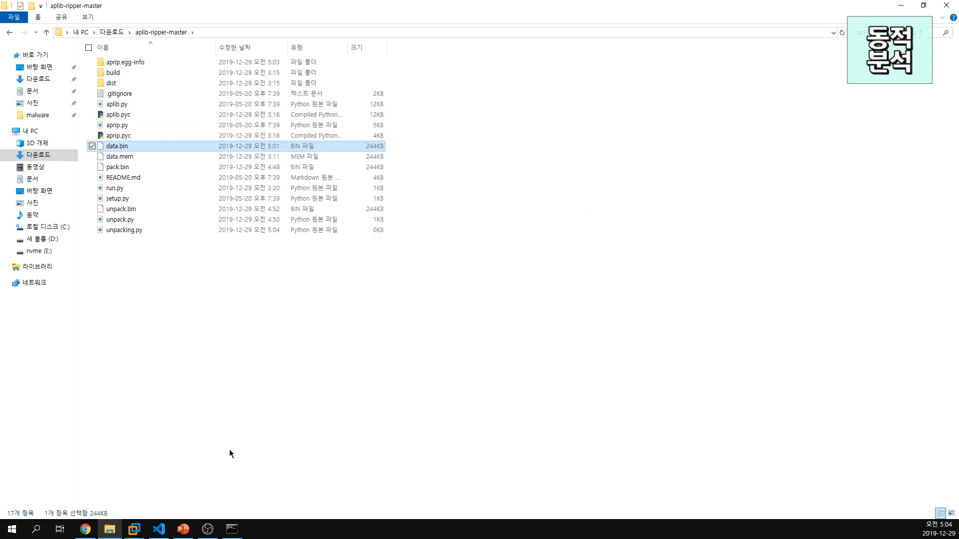
Return to unpacking.py and write with read('data.bin', 'rb') as f: on the empty line between the import and extract_all lines.
{"action": "left_click", "coordinate": [158, 529]}
{"action": "left_click", "coordinate": [427, 164]}
{"action": "double_click", "coordinate": [520, 114]}
{"action": "left_click", "coordinate": [489, 103]}
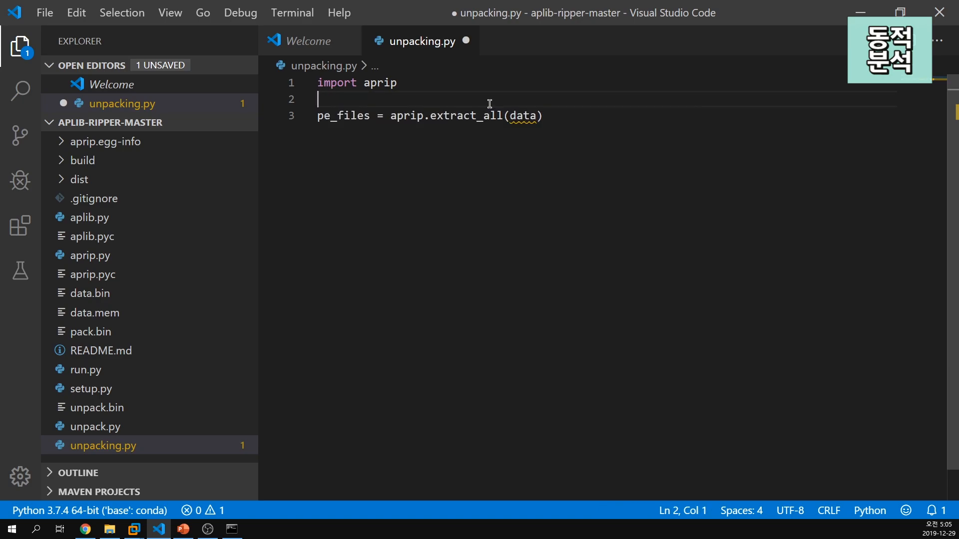
{"action": "type", "text": "wti"}
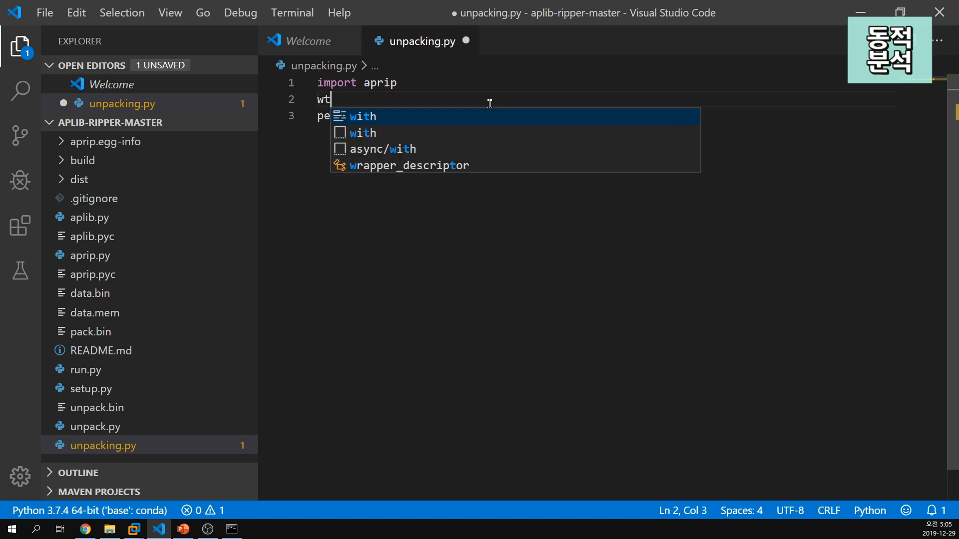
{"action": "key", "text": "BackSpace"}
{"action": "key", "text": "BackSpace"}
{"action": "type", "text": "ith "}
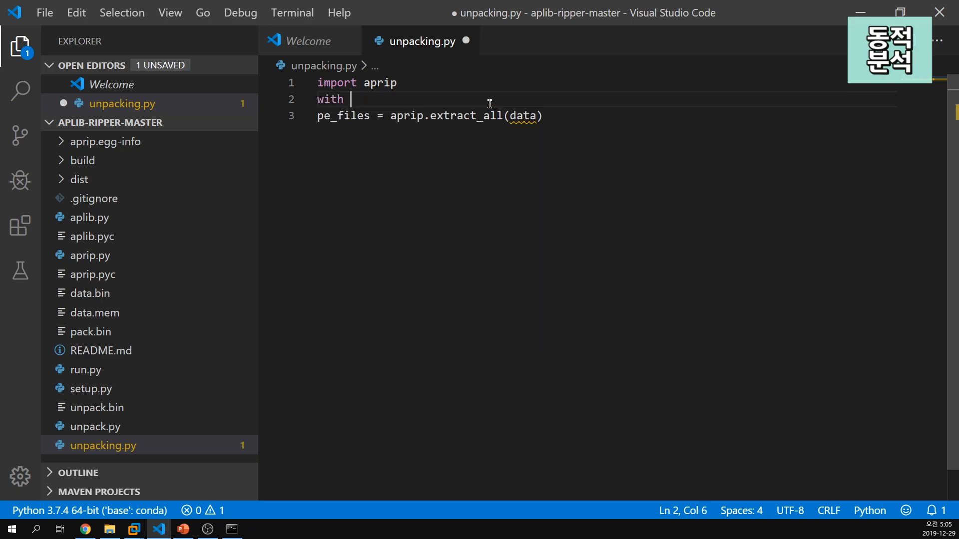
{"action": "type", "text": "read("}
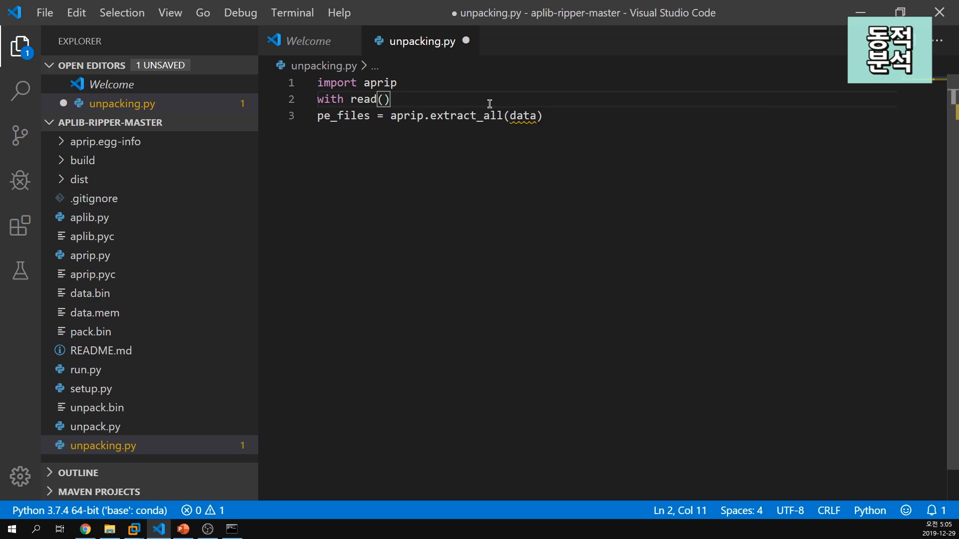
{"action": "type", "text": "'"}
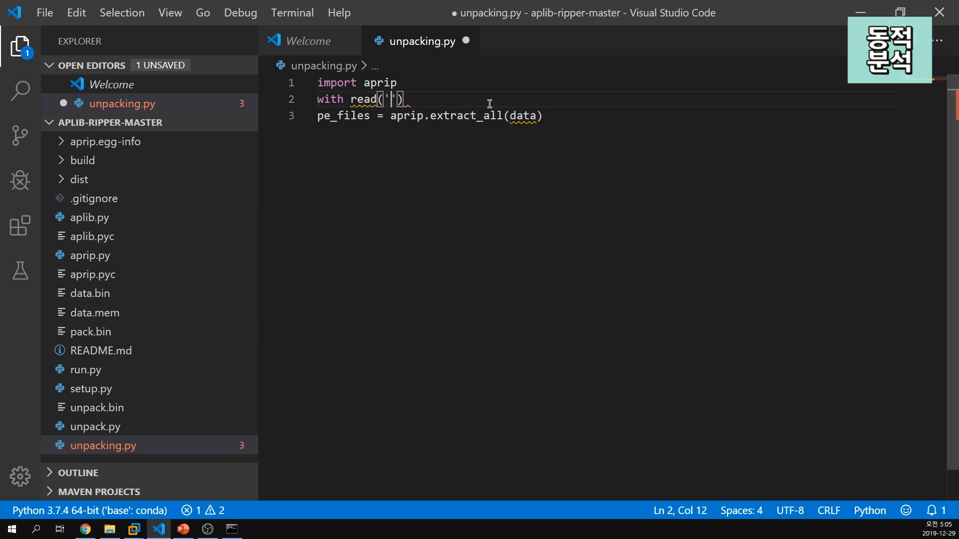
{"action": "type", "text": "data.bin',"}
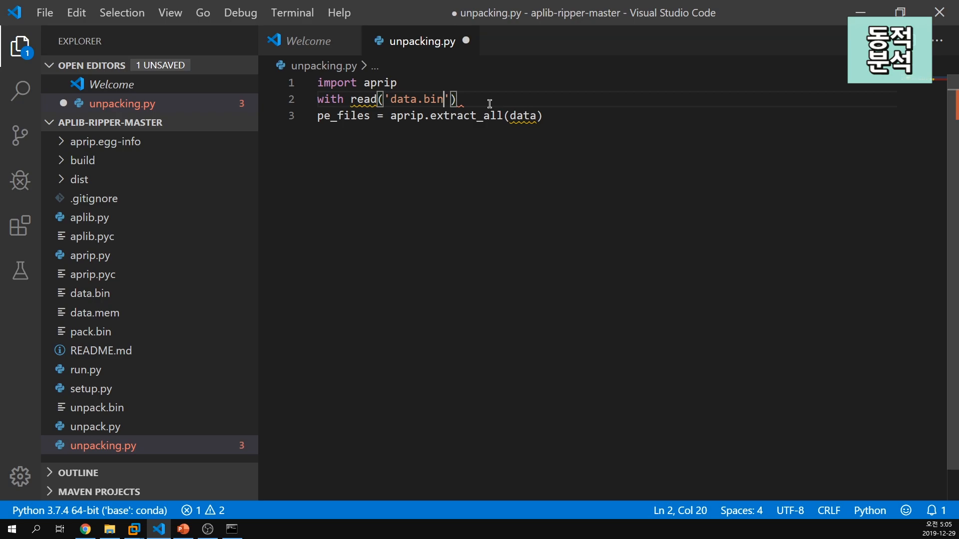
{"action": "type", "text": " 'rb') as f:"}
{"action": "key", "text": "Return"}
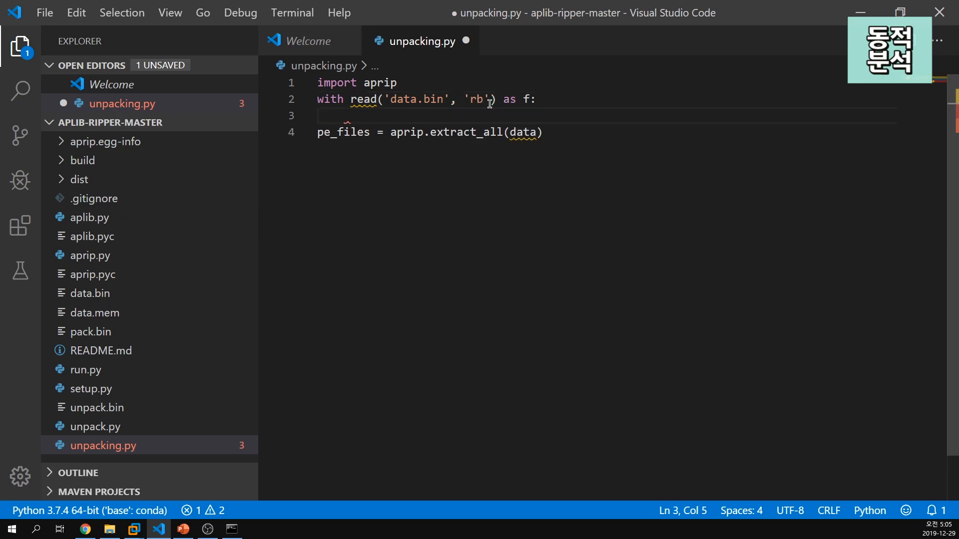
Start the with block's body with f. and replace the function read with open in the with statement.
{"action": "type", "text": "f.r"}
{"action": "key", "text": "BackSpace"}
{"action": "key", "text": "Up"}
{"action": "key", "text": "BackSpace"}
{"action": "key", "text": "Delete"}
{"action": "key", "text": "Delete"}
{"action": "key", "text": "Delete"}
{"action": "type", "text": "open"}
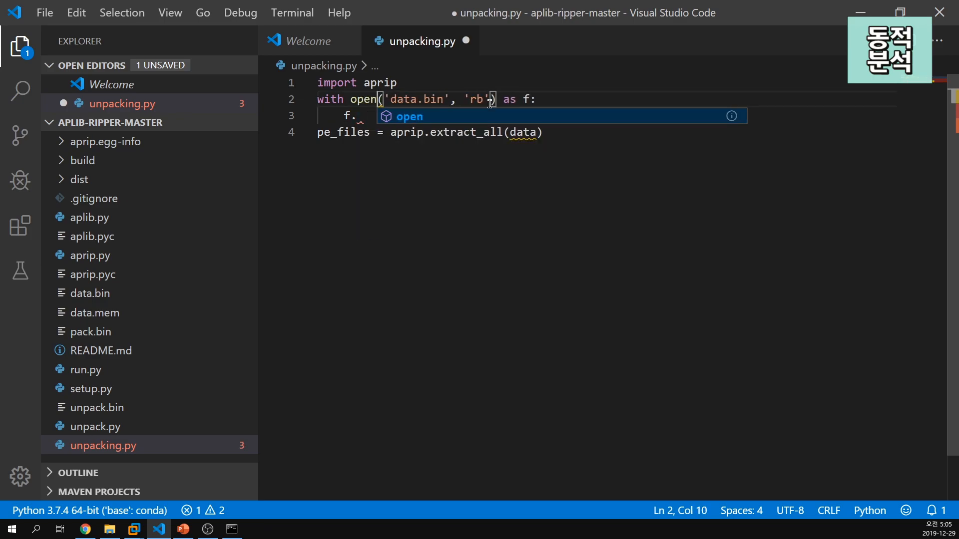
Complete the with block's body as data = f.read().
{"action": "left_click", "coordinate": [545, 133]}
{"action": "double_click", "coordinate": [422, 99]}
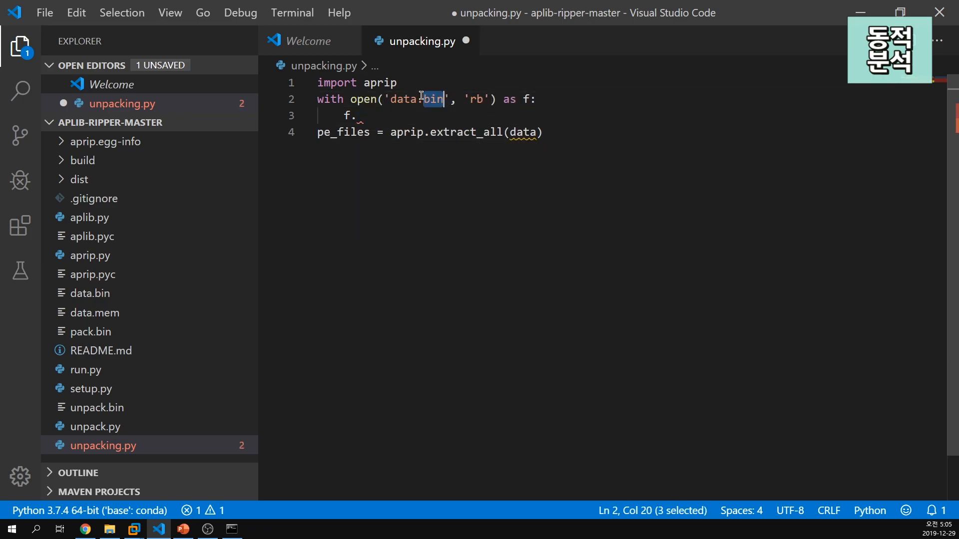
{"action": "left_click", "coordinate": [392, 115]}
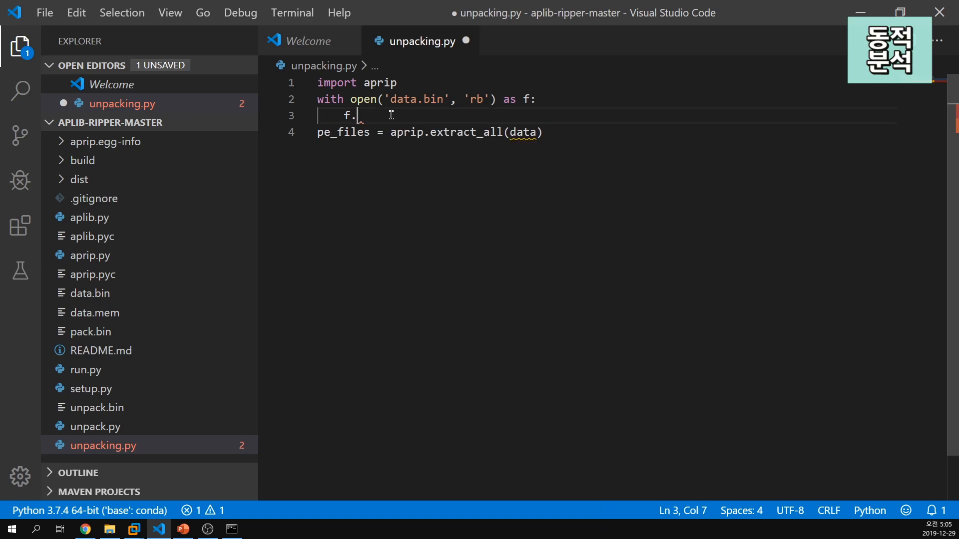
{"action": "type", "text": "read()"}
{"action": "key", "text": "Left"}
{"action": "key", "text": "Left"}
{"action": "key", "text": "Left"}
{"action": "key", "text": "Left"}
{"action": "key", "text": "Left"}
{"action": "key", "text": "Left"}
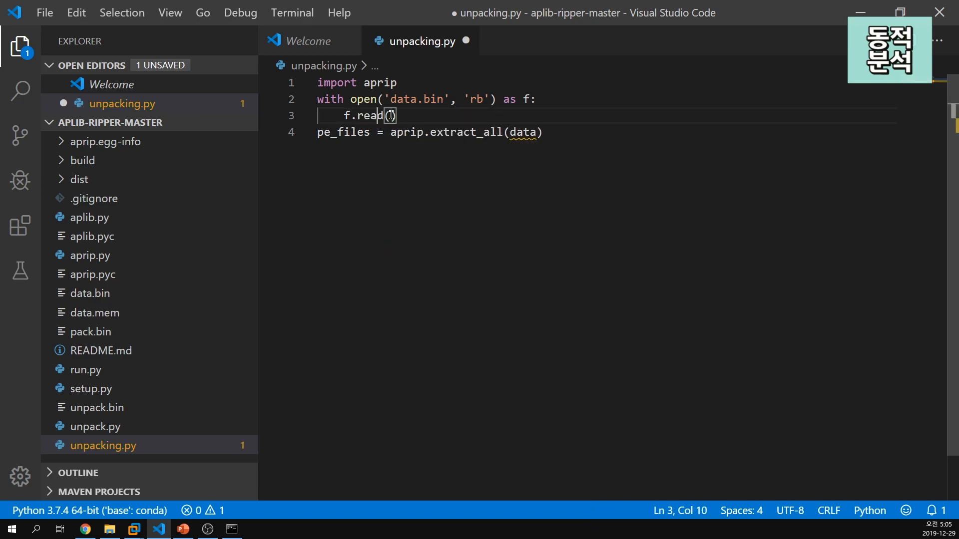
{"action": "key", "text": "shift+End"}
{"action": "key", "text": "Left"}
{"action": "key", "text": "Left"}
{"action": "key", "text": "Right"}
{"action": "key", "text": "Right"}
{"action": "key", "text": "Home"}
{"action": "type", "text": "data ="}
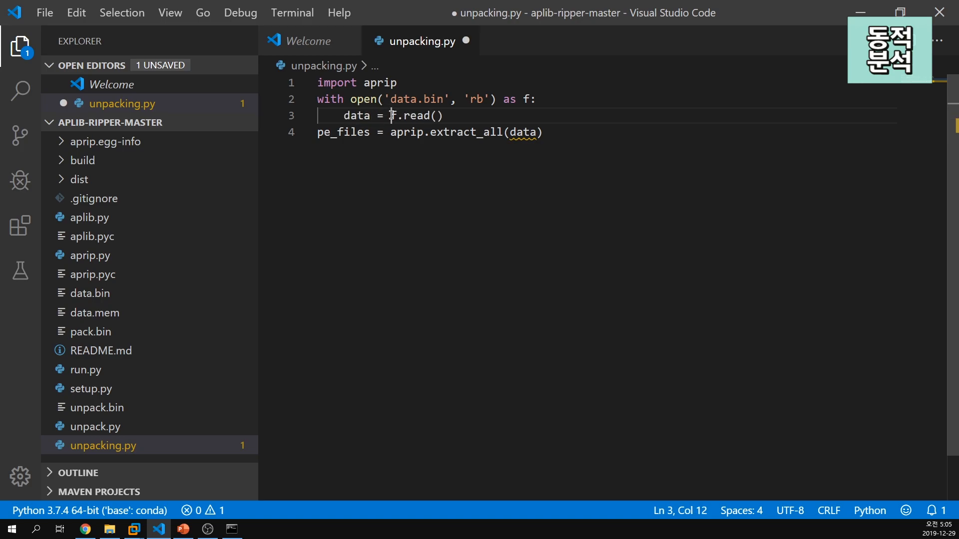
Save unpacking.py and go over the data variable, the aprip module and the pe_files assignment in the script.
{"action": "double_click", "coordinate": [369, 113]}
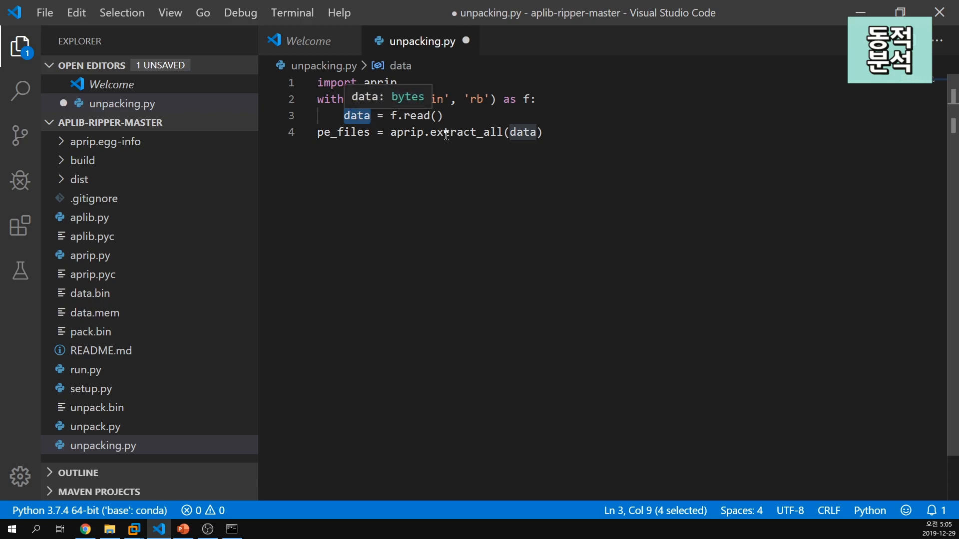
{"action": "left_click", "coordinate": [452, 119]}
{"action": "left_click", "coordinate": [549, 132]}
{"action": "key", "text": "ctrl+s"}
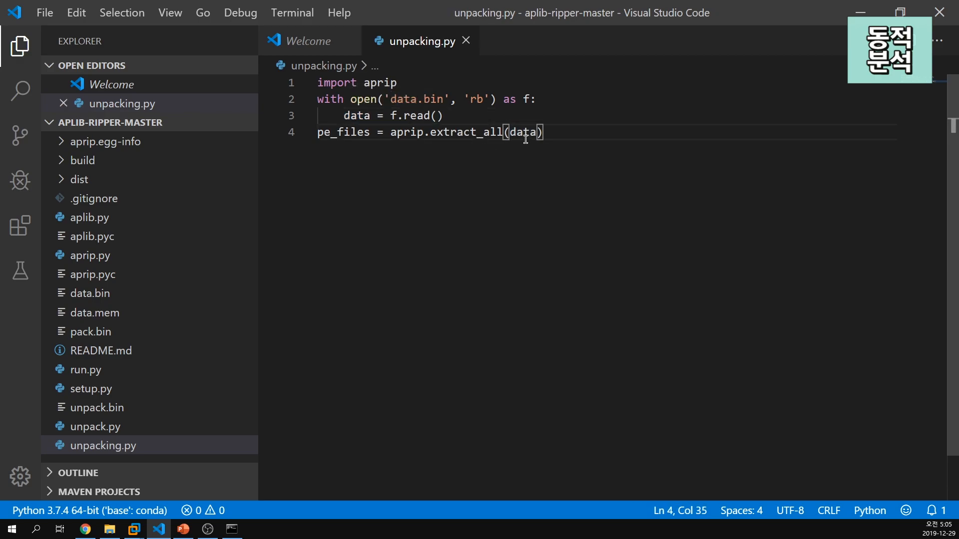
{"action": "double_click", "coordinate": [525, 133]}
{"action": "double_click", "coordinate": [402, 132]}
{"action": "left_click", "coordinate": [358, 133]}
{"action": "left_click", "coordinate": [552, 132]}
Switch to the command prompt and try to run python unpack.bin in the aplib-ripper-master folder.
{"action": "left_click", "coordinate": [232, 530]}
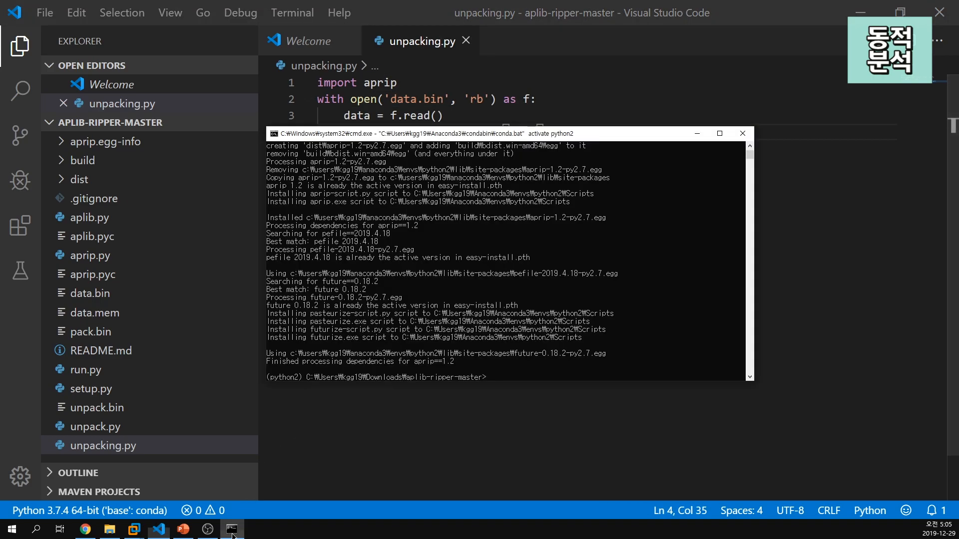
{"action": "type", "text": "p"}
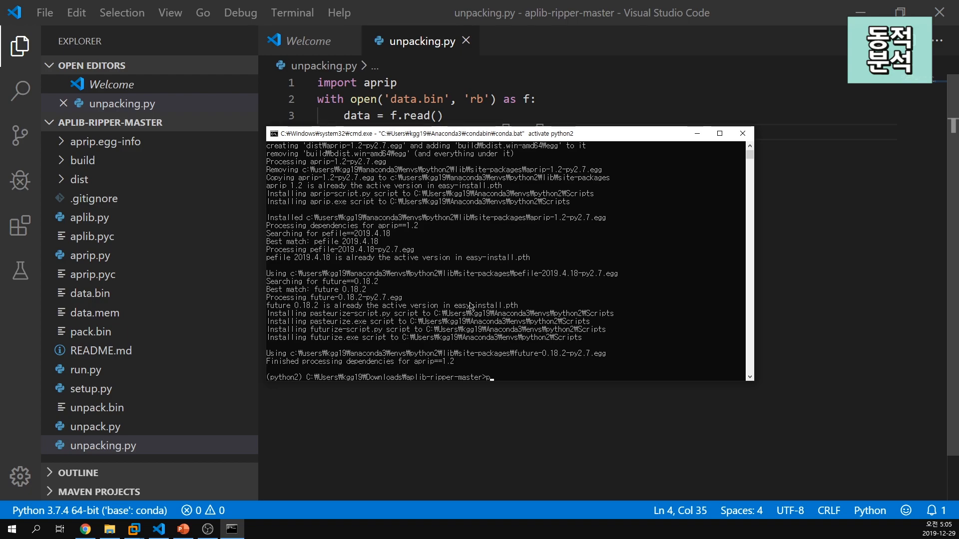
{"action": "type", "text": "ython unpack.bin"}
{"action": "key", "text": "Return"}
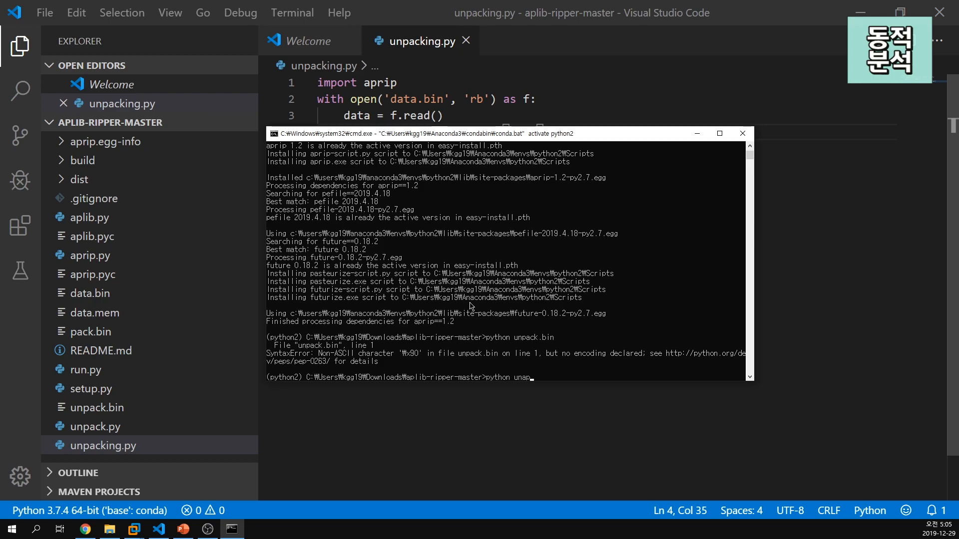
Run python unpacking.py in the python2 environment, check its output in the enlarged console, and return to the script.
{"action": "type", "text": "python unpacking.py"}
{"action": "key", "text": "Return"}
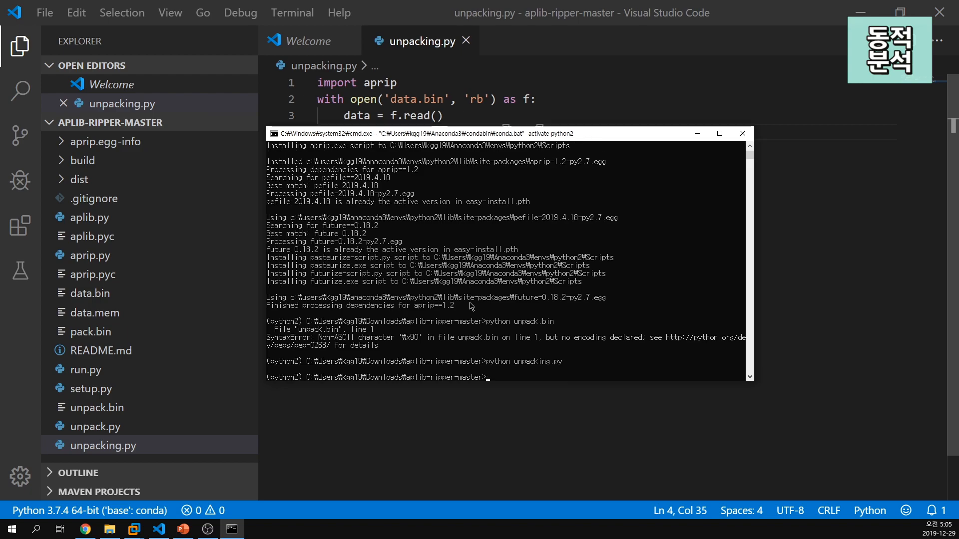
{"action": "double_click", "coordinate": [455, 131]}
{"action": "left_click_drag", "start_coordinate": [211, 248], "coordinate": [6, 244]}
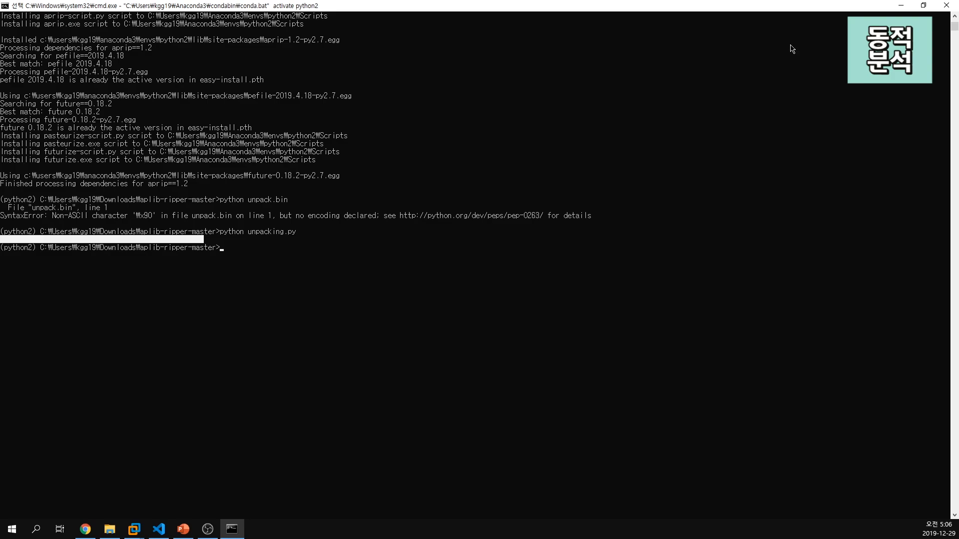
{"action": "left_click", "coordinate": [901, 5]}
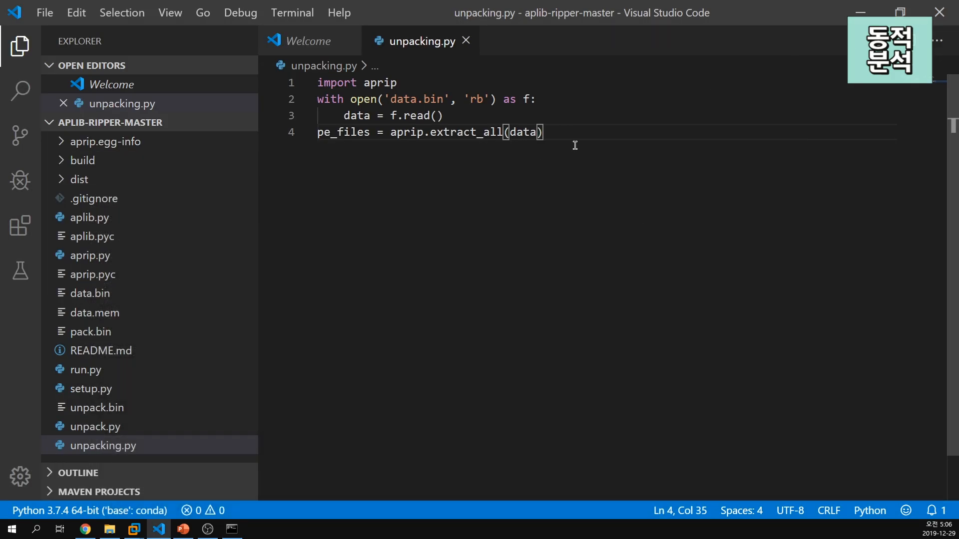
Add the comment #pefile->unpacking on a new line above the pe_files assignment and save unpacking.py.
{"action": "double_click", "coordinate": [523, 132]}
{"action": "left_click", "coordinate": [503, 115]}
{"action": "key", "text": "Return"}
{"action": "key", "text": "BackSpace"}
{"action": "type", "text": "#p"}
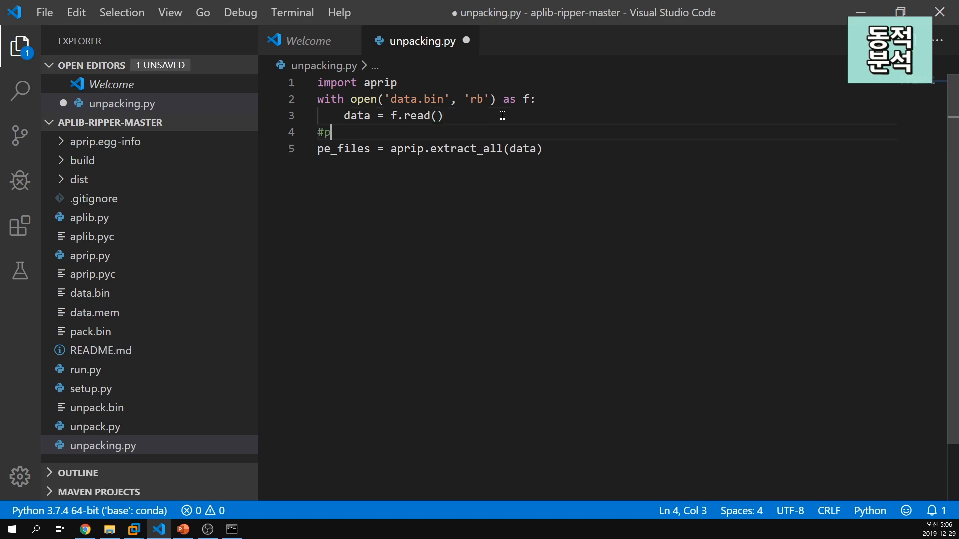
{"action": "type", "text": "efile->un"}
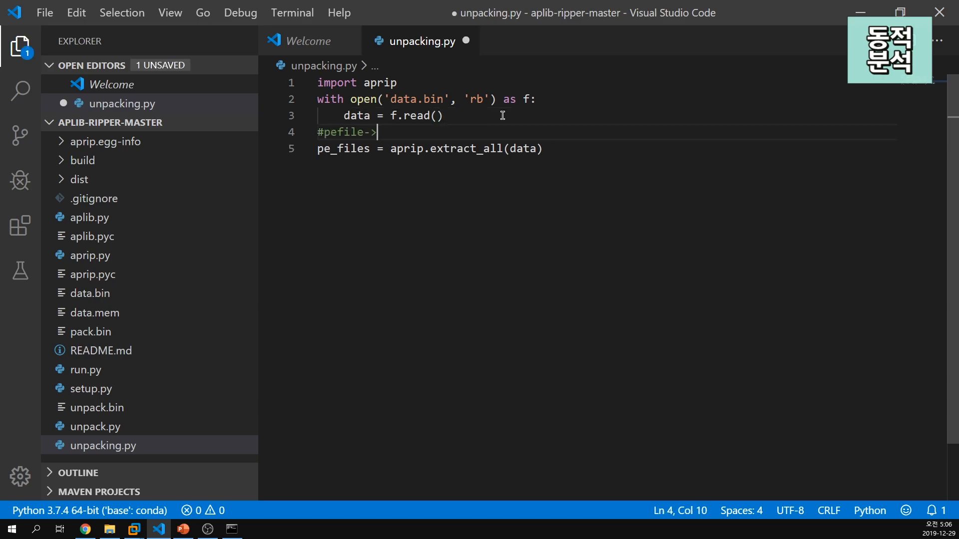
{"action": "type", "text": "packing"}
{"action": "key", "text": "ctrl+s"}
Add with open('unpack.bin', 'wb') as f: on a new line below the pe_files assignment.
{"action": "key", "text": "End"}
{"action": "key", "text": "Down"}
{"action": "key", "text": "End"}
{"action": "key", "text": "Return"}
{"action": "type", "text": "with open('"}
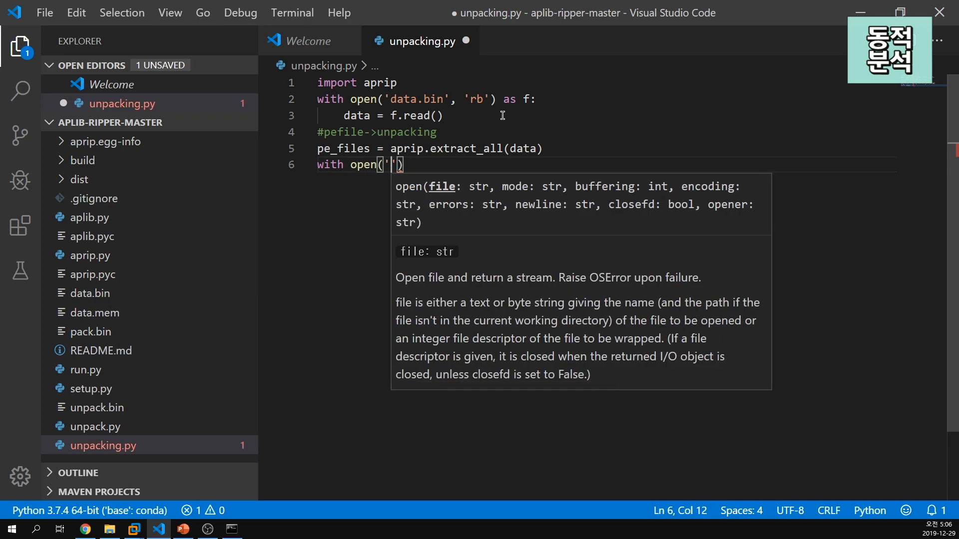
{"action": "type", "text": "unpackin"}
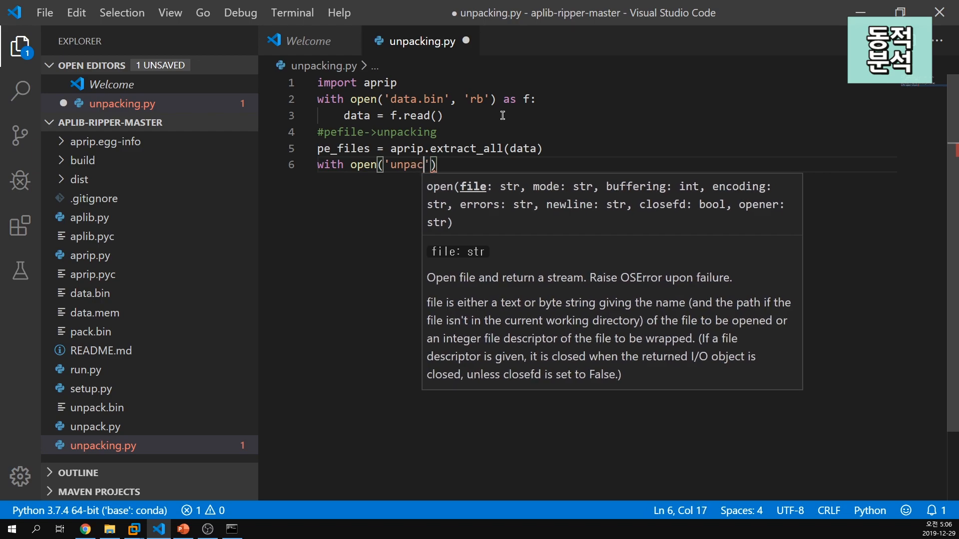
{"action": "key", "text": "BackSpace"}
{"action": "key", "text": "BackSpace"}
{"action": "key", "text": "BackSpace"}
{"action": "key", "text": "BackSpace"}
{"action": "key", "text": "BackSpace"}
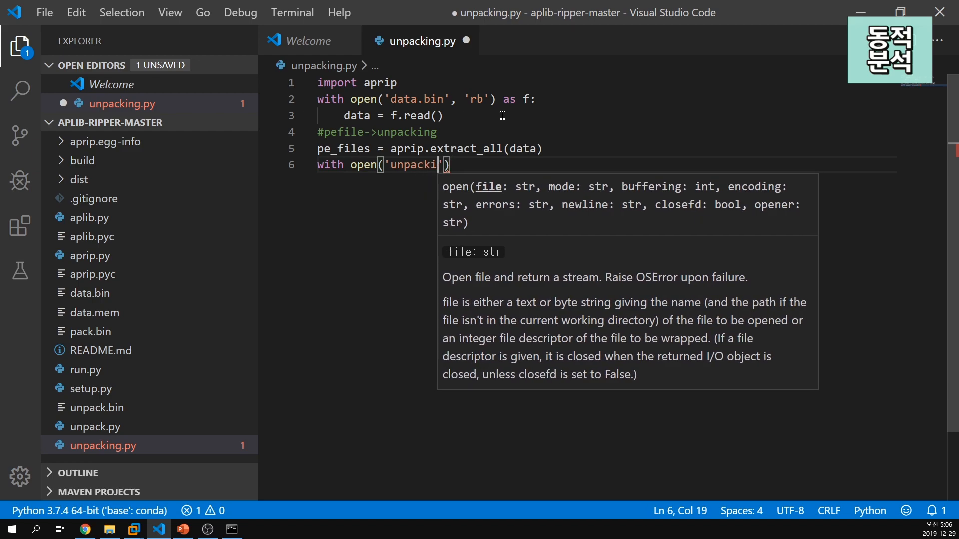
{"action": "type", "text": "ack.bin'"}
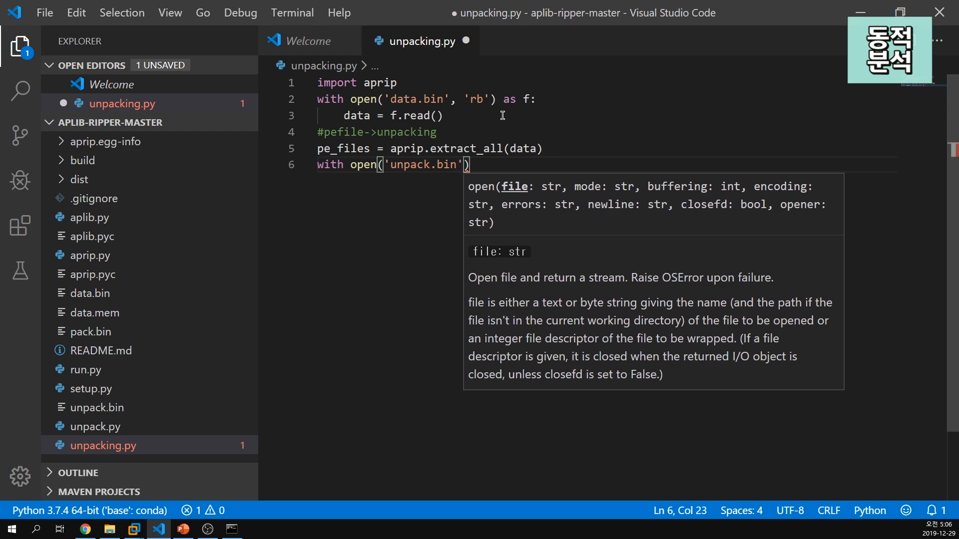
{"action": "type", "text": ", 'wb') as f:"}
{"action": "key", "text": "Return"}
Write f.write(pe_files) as the body of the new with block, copying the variable name from its assignment.
{"action": "type", "text": "f."}
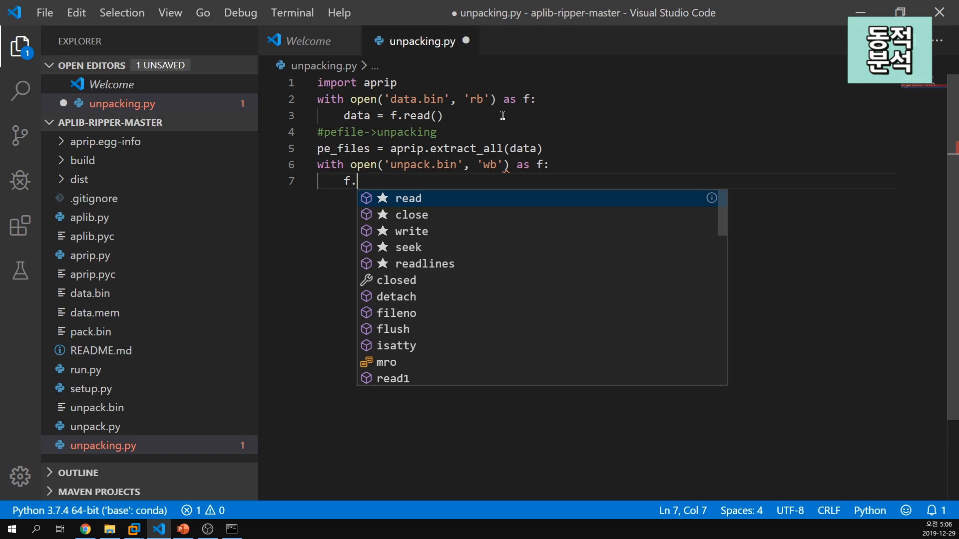
{"action": "type", "text": "write("}
{"action": "key", "text": "ctrl+s"}
{"action": "type", "text": ")"}
{"action": "double_click", "coordinate": [343, 148]}
{"action": "key", "text": "ctrl+c"}
{"action": "left_click", "coordinate": [410, 182]}
{"action": "key", "text": "ctrl+v"}
Review the pe_files variable and index it with [0] in the f.write call, keeping unpacking.py saved.
{"action": "left_click", "coordinate": [436, 148]}
{"action": "double_click", "coordinate": [355, 162]}
{"action": "double_click", "coordinate": [355, 150]}
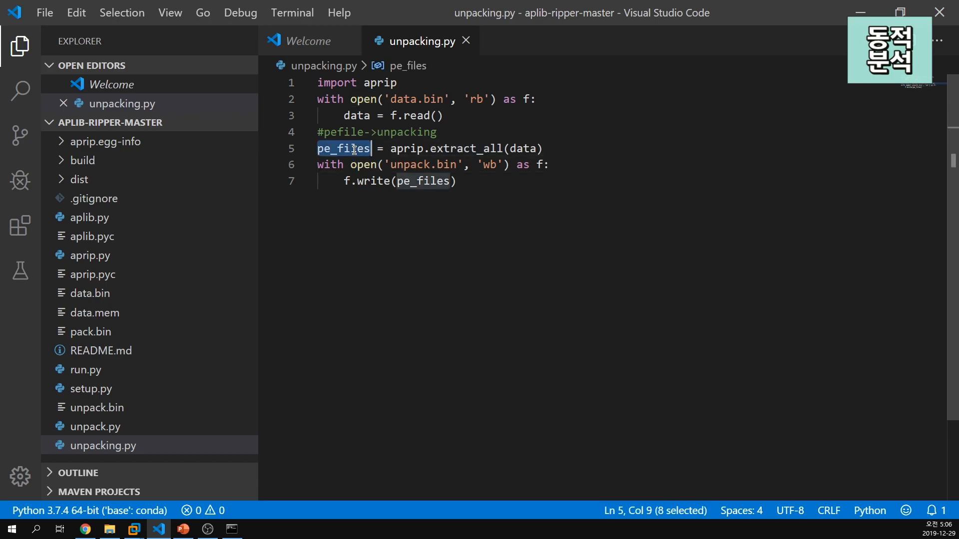
{"action": "left_click", "coordinate": [481, 184]}
{"action": "type", "text": "[0]"}
{"action": "left_click_drag", "start_coordinate": [451, 181], "coordinate": [472, 182]}
{"action": "left_click", "coordinate": [516, 271]}
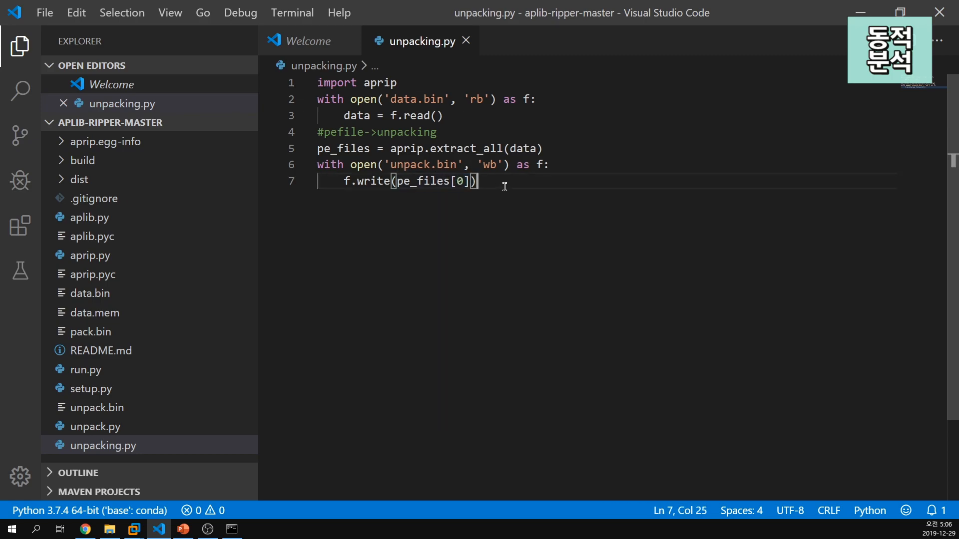
Switch back to the command prompt and rerun python unpacking.py with the file-writing code.
{"action": "key", "text": "alt+Tab"}
{"action": "key", "text": "Up"}
{"action": "key", "text": "Return"}
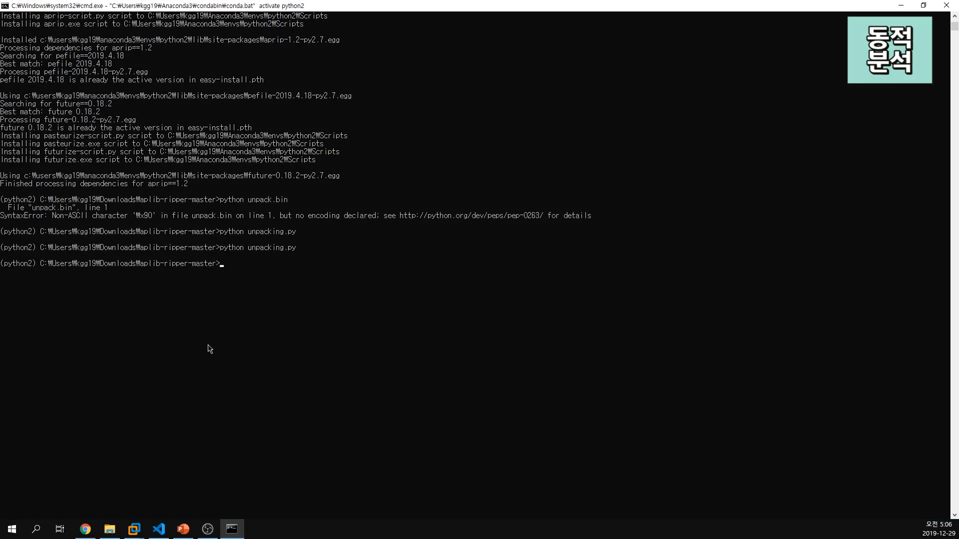
Copy unpack.bin from the aplib-ripper-master folder into the virtual machine's Downloads folder.
{"action": "left_click", "coordinate": [109, 529]}
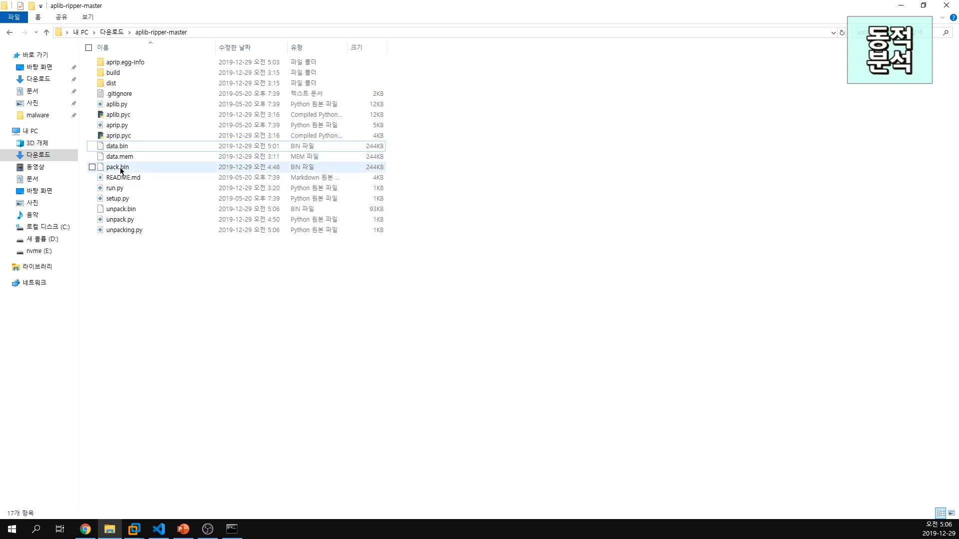
{"action": "left_click", "coordinate": [121, 210]}
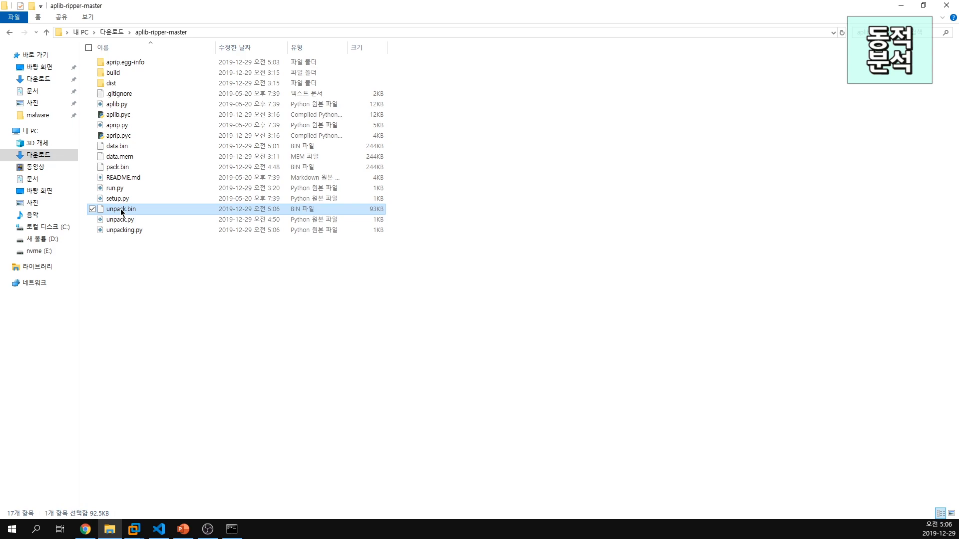
{"action": "mouse_move", "coordinate": [134, 529]}
{"action": "left_click", "coordinate": [178, 468]}
{"action": "left_click", "coordinate": [420, 265]}
{"action": "right_click", "coordinate": [325, 244]}
{"action": "key", "text": "Escape"}
Launch Detect It Easy in the virtual machine and load unpack.bin from the Downloads folder into it.
{"action": "key", "text": "super"}
{"action": "type", "text": "ie"}
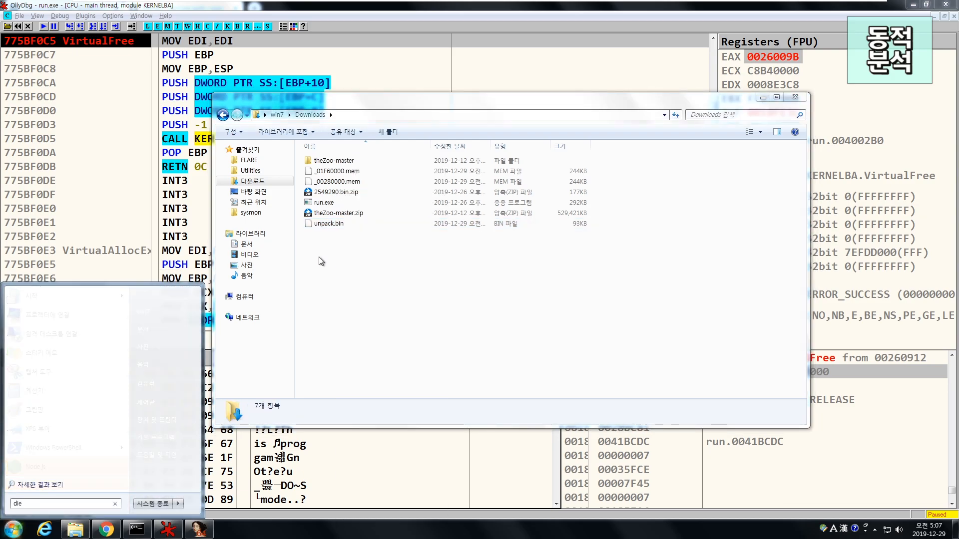
{"action": "key", "text": "Return"}
{"action": "left_click_drag", "start_coordinate": [328, 225], "coordinate": [477, 260]}
{"action": "left_click_drag", "start_coordinate": [497, 185], "coordinate": [403, 188]}
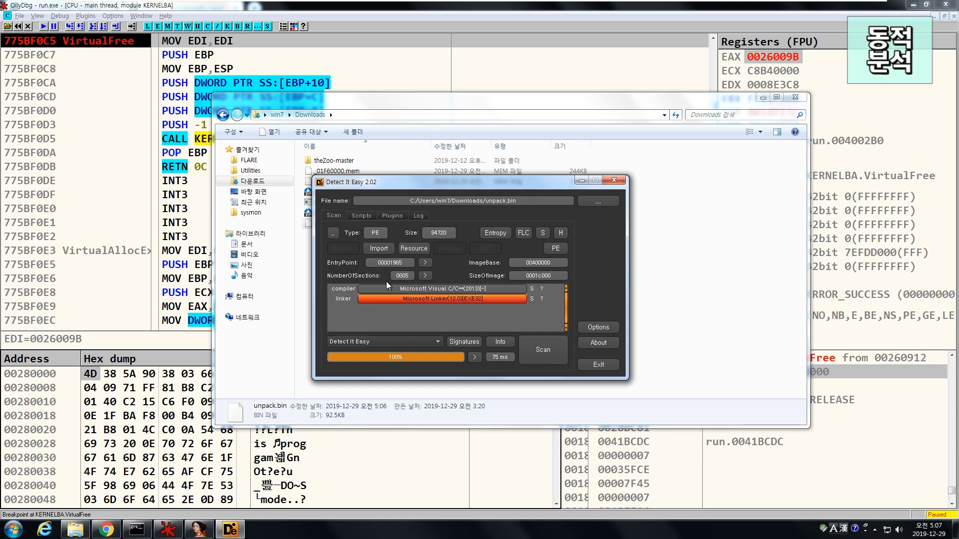
Check the import table and the resource entries of unpack.bin in Detect It Easy.
{"action": "left_click", "coordinate": [378, 250]}
{"action": "key", "text": "Escape"}
{"action": "left_click", "coordinate": [414, 248]}
{"action": "double_click", "coordinate": [387, 219]}
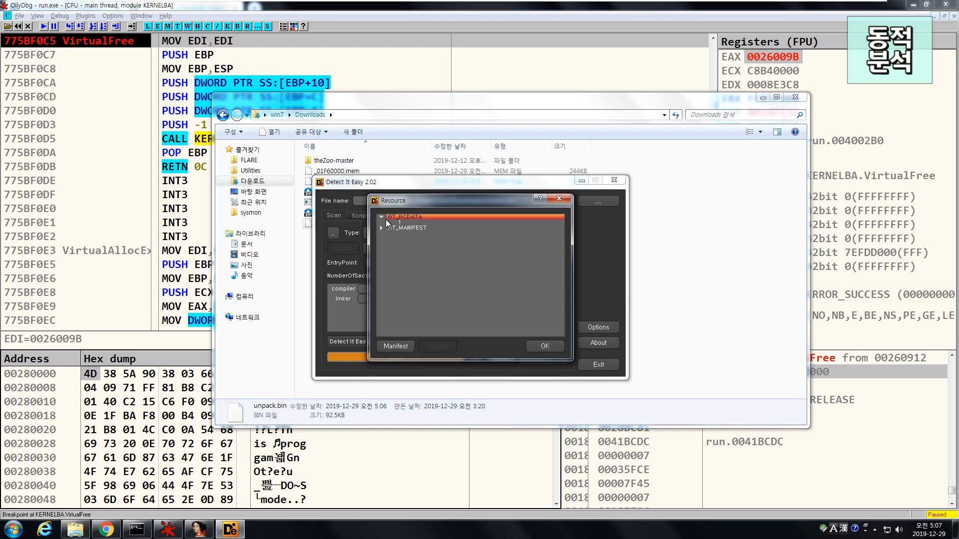
{"action": "left_click", "coordinate": [559, 198]}
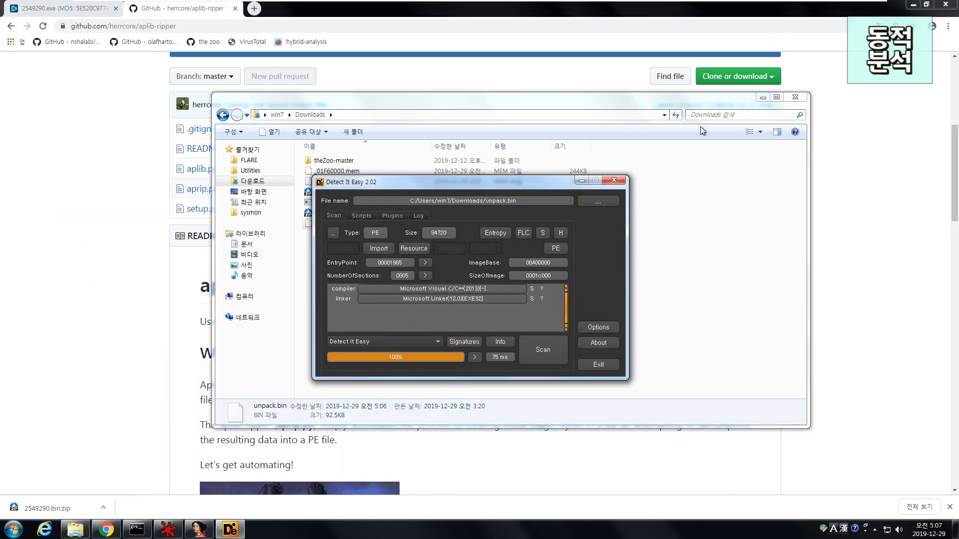
Clear the virtual machine's desktop of the Downloads folder, browser and Detect It Easy windows.
{"action": "left_click", "coordinate": [795, 97]}
{"action": "left_click", "coordinate": [913, 4]}
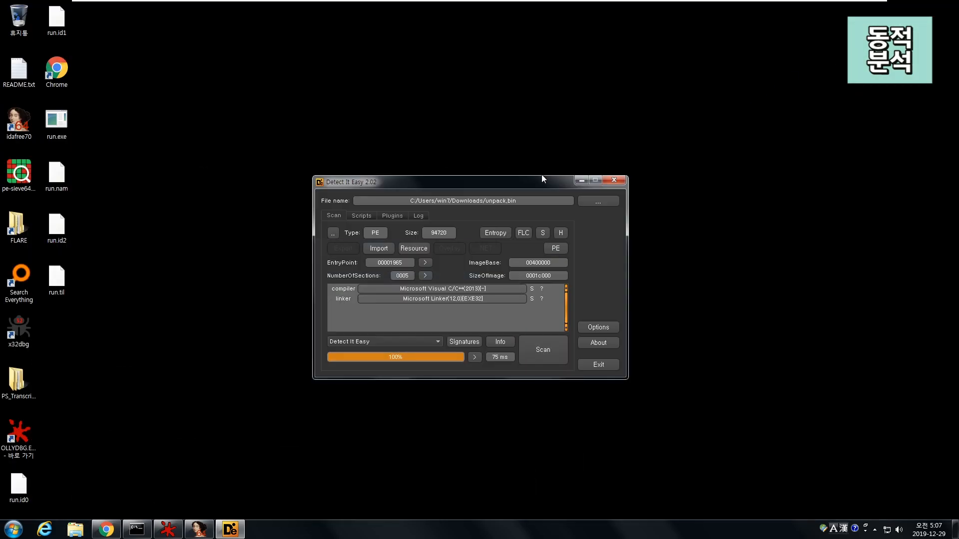
{"action": "left_click", "coordinate": [614, 180]}
Relaunch Detect It Easy and load the packed run.exe from the desktop into it.
{"action": "key", "text": "super"}
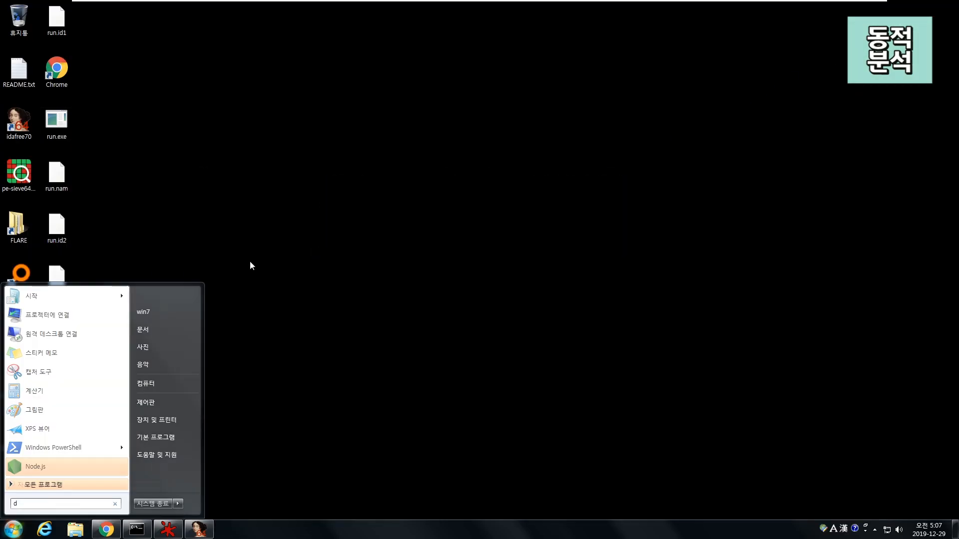
{"action": "type", "text": "die"}
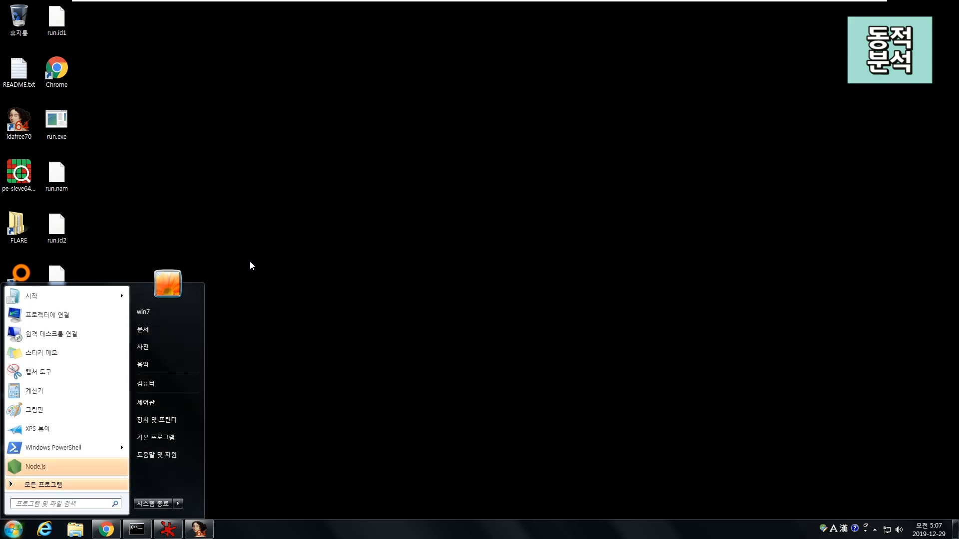
{"action": "key", "text": "Return"}
{"action": "left_click_drag", "start_coordinate": [56, 128], "coordinate": [187, 188]}
{"action": "left_click_drag", "start_coordinate": [222, 237], "coordinate": [366, 268]}
{"action": "left_click_drag", "start_coordinate": [407, 180], "coordinate": [176, 112]}
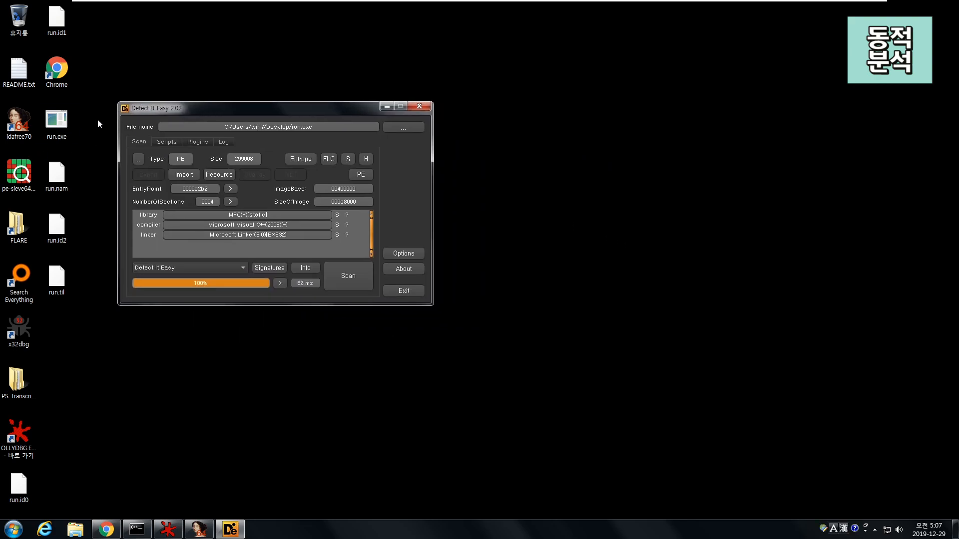
Examine the DLLs imported by run.exe and the functions listed for several of them, then close the import list.
{"action": "left_click", "coordinate": [184, 175]}
{"action": "left_click", "coordinate": [132, 145]}
{"action": "left_click", "coordinate": [132, 154]}
{"action": "scroll", "coordinate": [134, 173], "scroll_direction": "down", "scroll_amount": 2}
{"action": "left_click", "coordinate": [134, 183]}
{"action": "left_click", "coordinate": [134, 191]}
{"action": "left_click", "coordinate": [134, 158]}
{"action": "scroll", "coordinate": [134, 158], "scroll_direction": "up", "scroll_amount": 3}
{"action": "left_click", "coordinate": [134, 157]}
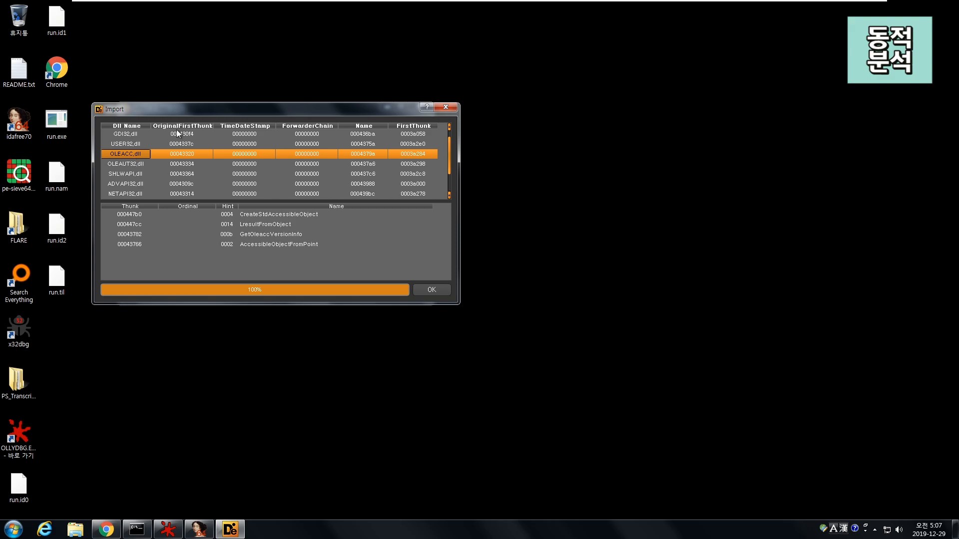
{"action": "left_click", "coordinate": [444, 108]}
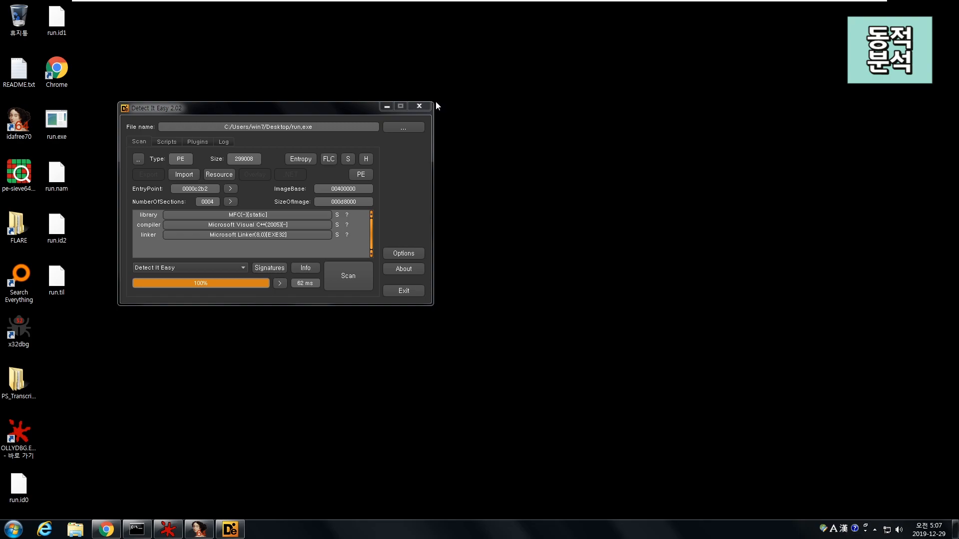
Close the run.exe scan and start a fresh Detect It Easy session.
{"action": "left_click", "coordinate": [420, 107]}
{"action": "key", "text": "super"}
{"action": "type", "text": "cmd"}
{"action": "key", "text": "Return"}
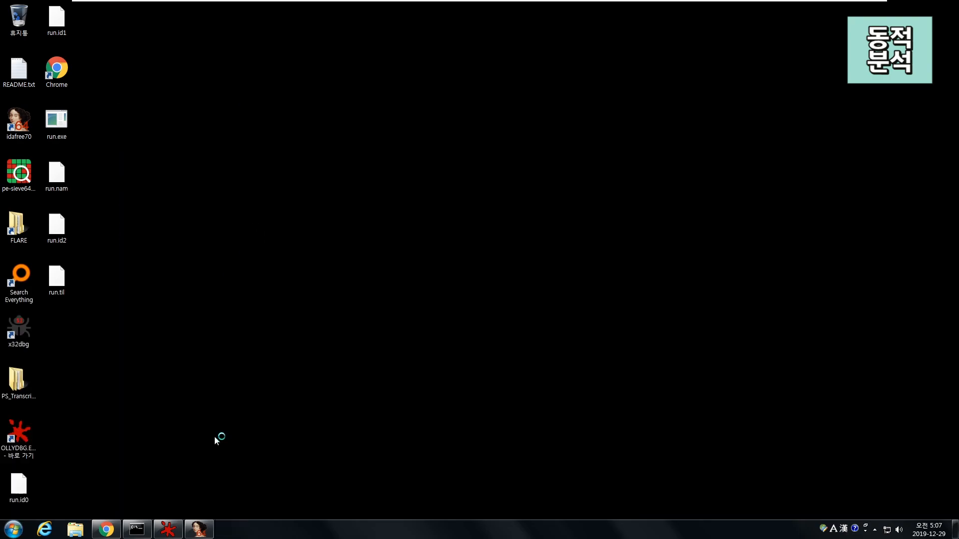
Open the Downloads folder beside Detect It Easy and load unpack.bin for scanning.
{"action": "left_click", "coordinate": [74, 530]}
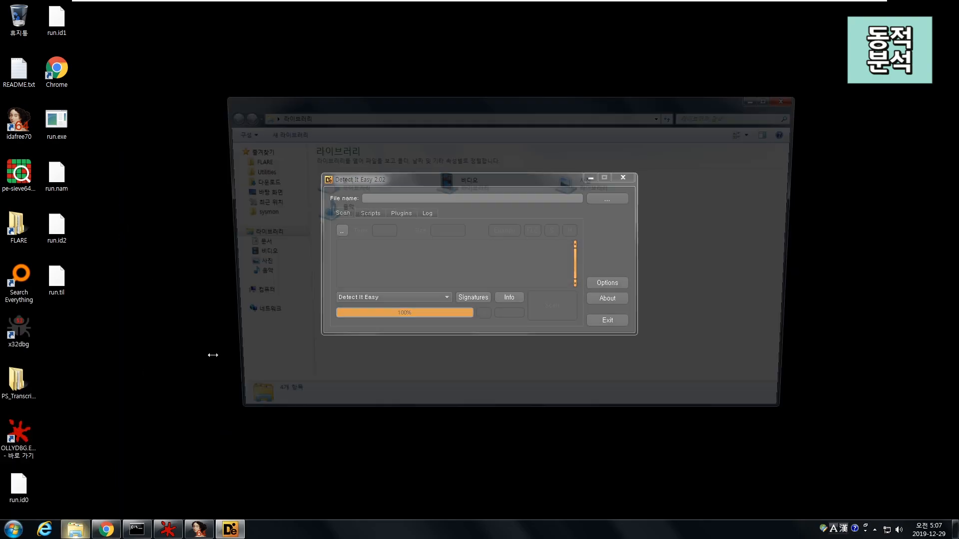
{"action": "left_click", "coordinate": [250, 181]}
{"action": "left_click_drag", "start_coordinate": [300, 100], "coordinate": [633, 114]}
{"action": "left_click_drag", "start_coordinate": [434, 185], "coordinate": [285, 139]}
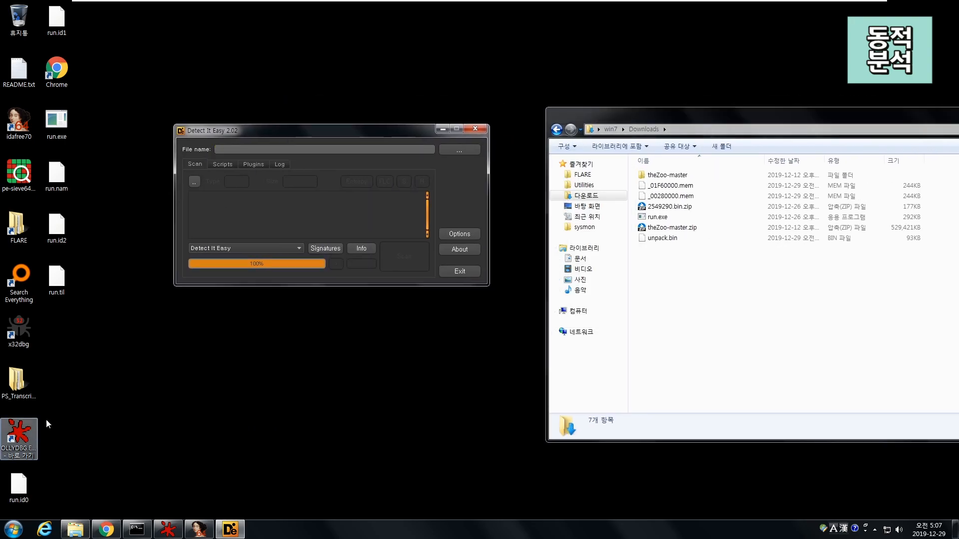
{"action": "left_click", "coordinate": [681, 263]}
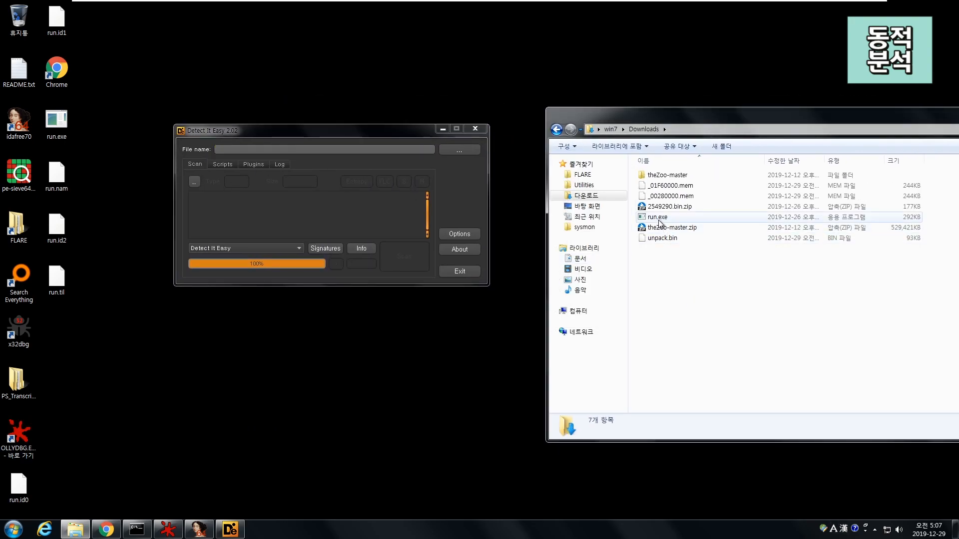
{"action": "left_click_drag", "start_coordinate": [660, 238], "coordinate": [313, 206]}
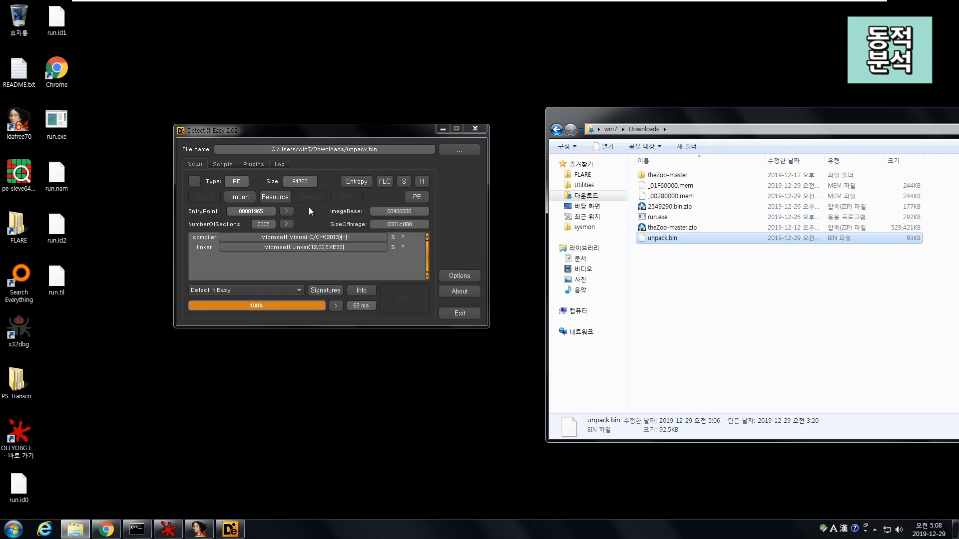
Examine the functions that unpack.bin imports from KERNEL32.dll, then close the import list.
{"action": "left_click", "coordinate": [251, 197]}
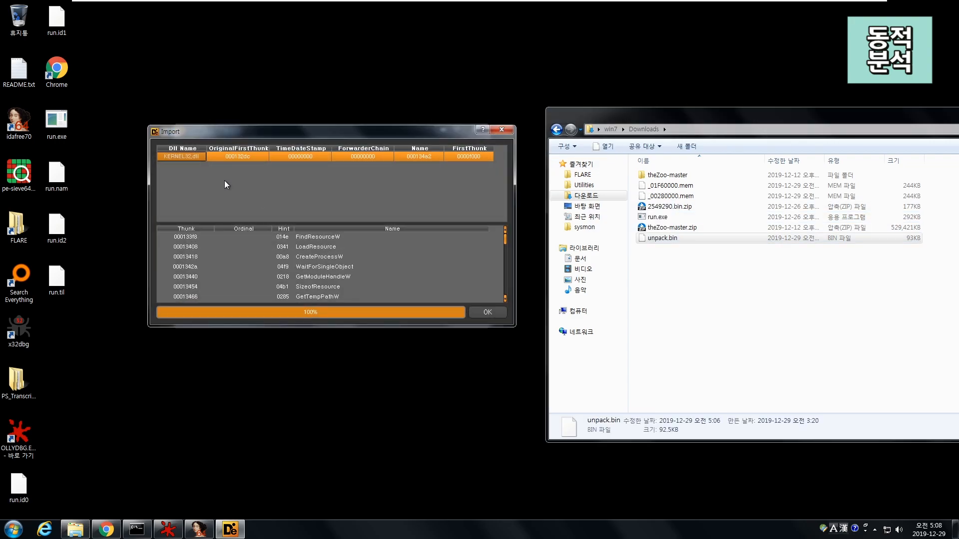
{"action": "scroll", "coordinate": [328, 276], "scroll_direction": "down", "scroll_amount": 10}
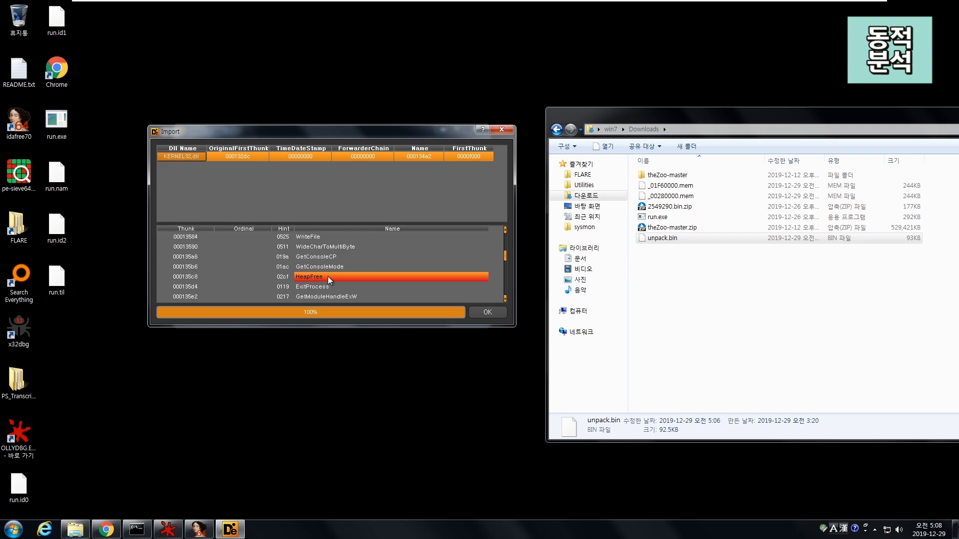
{"action": "scroll", "coordinate": [328, 277], "scroll_direction": "down", "scroll_amount": 4}
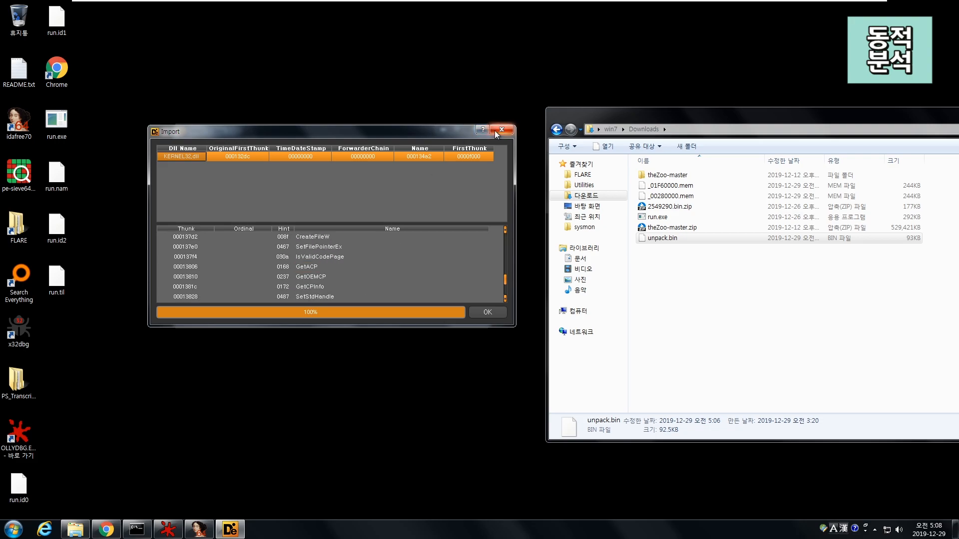
{"action": "left_click", "coordinate": [501, 130]}
Launch Resource Hacker, place its window beside the desktop files, and load the packed run.exe from the desktop into it.
{"action": "key", "text": "super"}
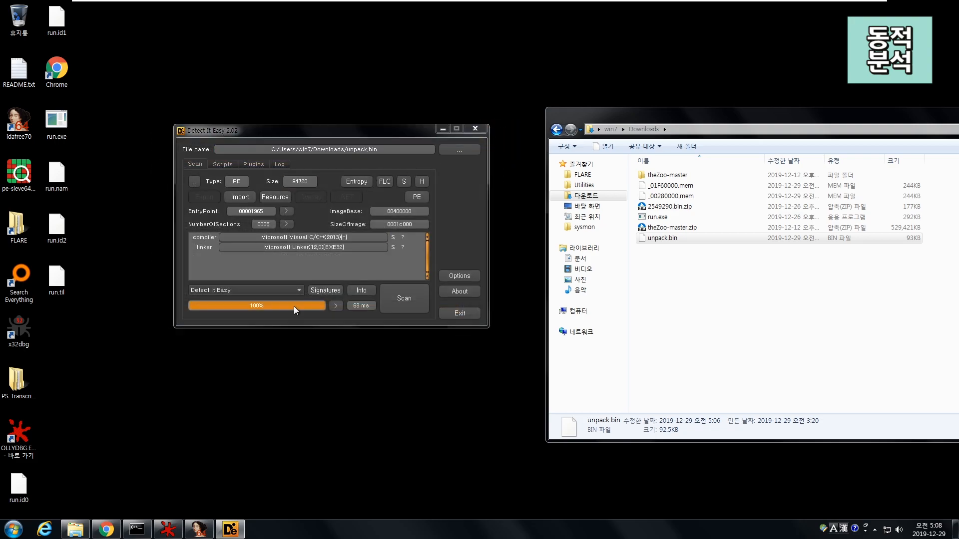
{"action": "type", "text": "reousr"}
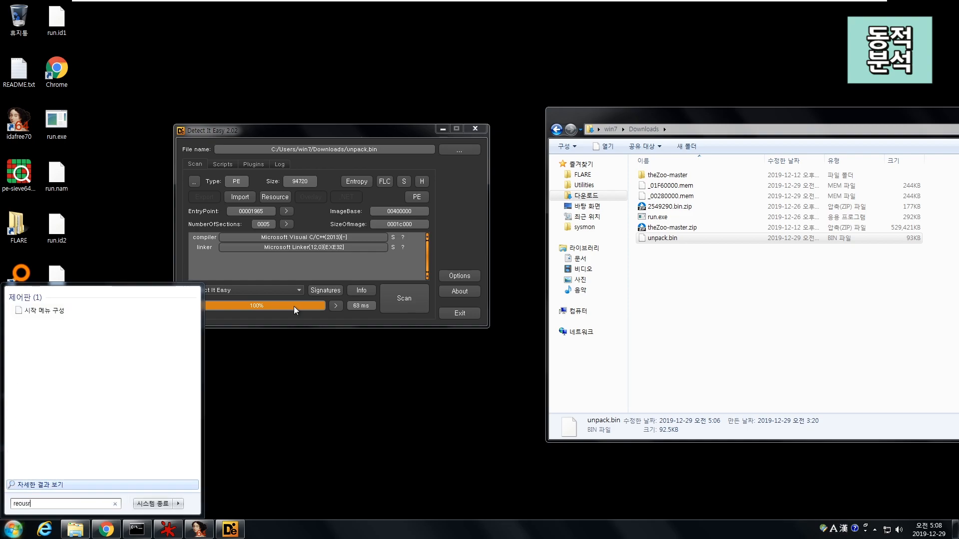
{"action": "key", "text": "BackSpace"}
{"action": "key", "text": "BackSpace"}
{"action": "type", "text": "source"}
{"action": "key", "text": "Return"}
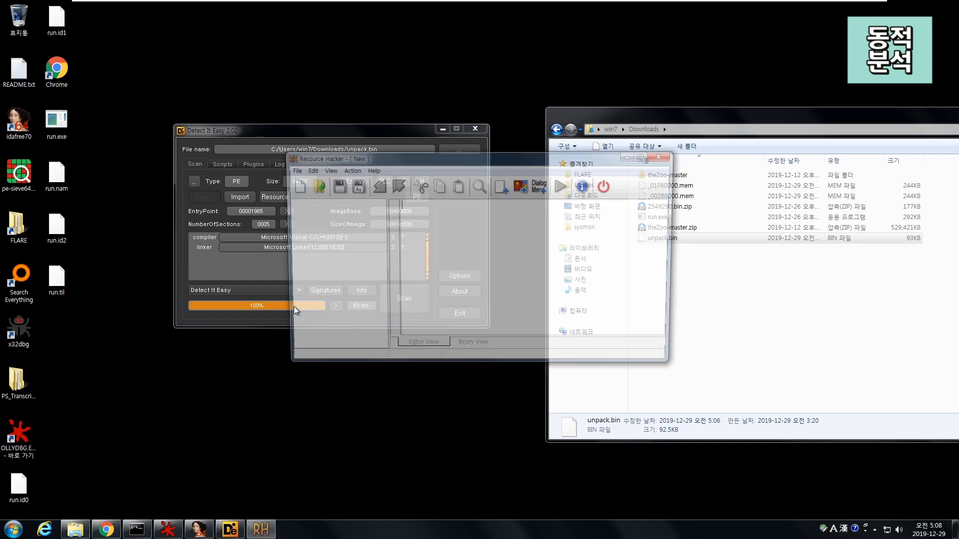
{"action": "left_click_drag", "start_coordinate": [405, 159], "coordinate": [282, 81]}
{"action": "mouse_move", "coordinate": [670, 240]}
{"action": "left_mouse_down"}
{"action": "mouse_move", "coordinate": [511, 234]}
{"action": "mouse_move", "coordinate": [310, 196]}
{"action": "mouse_move", "coordinate": [679, 245]}
{"action": "left_mouse_up"}
{"action": "left_click_drag", "start_coordinate": [56, 122], "coordinate": [253, 209]}
Inspect the Dialog, Version Info and Manifest resources of run.exe, including dialogs 82 and 86.
{"action": "left_click", "coordinate": [167, 127]}
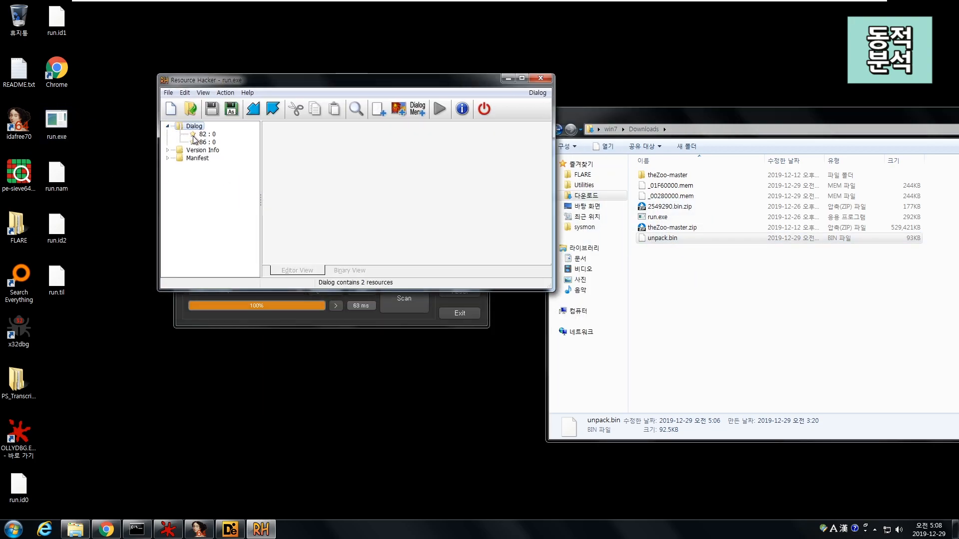
{"action": "left_click", "coordinate": [206, 134]}
{"action": "left_click", "coordinate": [211, 142]}
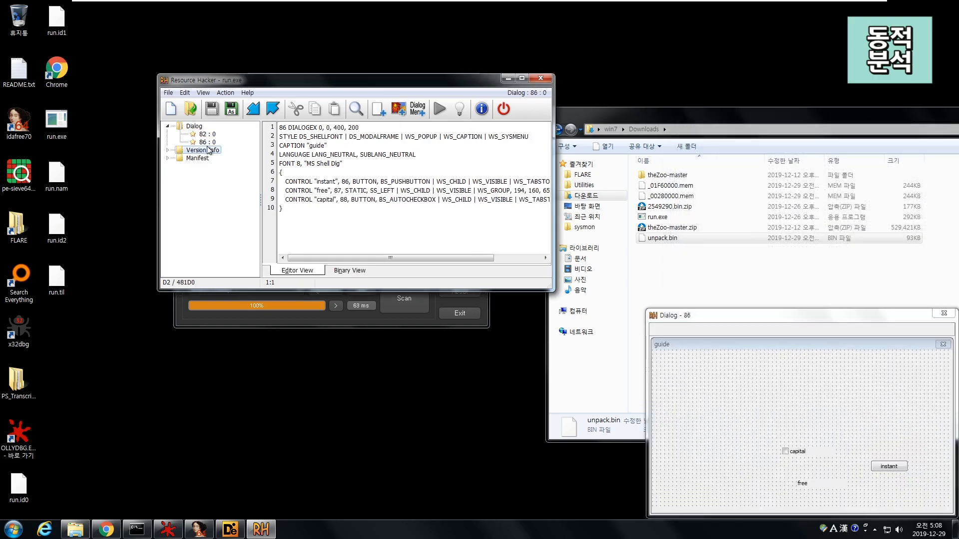
{"action": "left_click", "coordinate": [208, 150]}
{"action": "double_click", "coordinate": [208, 150]}
{"action": "left_click", "coordinate": [205, 158]}
{"action": "left_click", "coordinate": [199, 167]}
{"action": "double_click", "coordinate": [177, 167]}
{"action": "left_click", "coordinate": [205, 174]}
{"action": "left_click", "coordinate": [204, 166]}
{"action": "left_click", "coordinate": [207, 142]}
Load unpack.bin from Downloads into Resource Hacker and view its RCData 1 entries 1024 and 1049.
{"action": "left_click", "coordinate": [662, 237]}
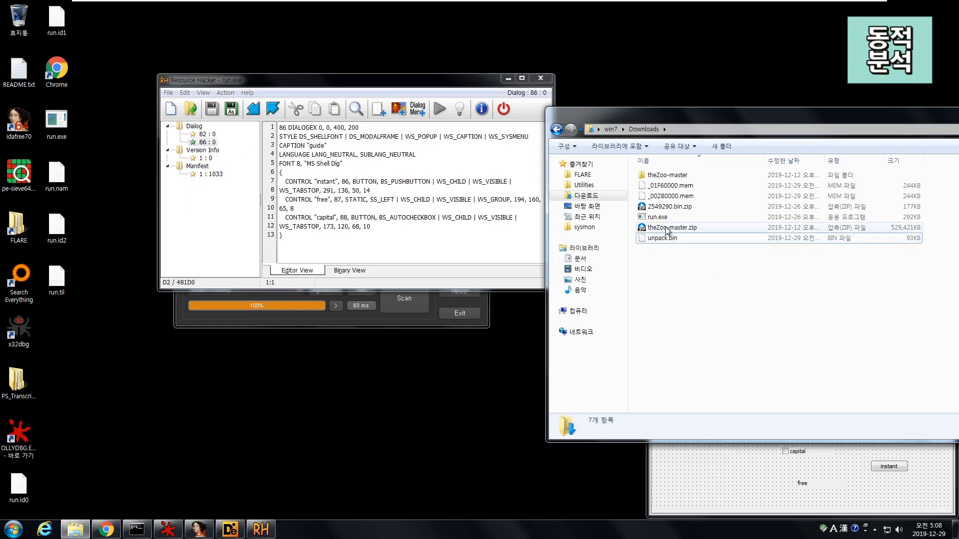
{"action": "left_click_drag", "start_coordinate": [665, 237], "coordinate": [272, 180]}
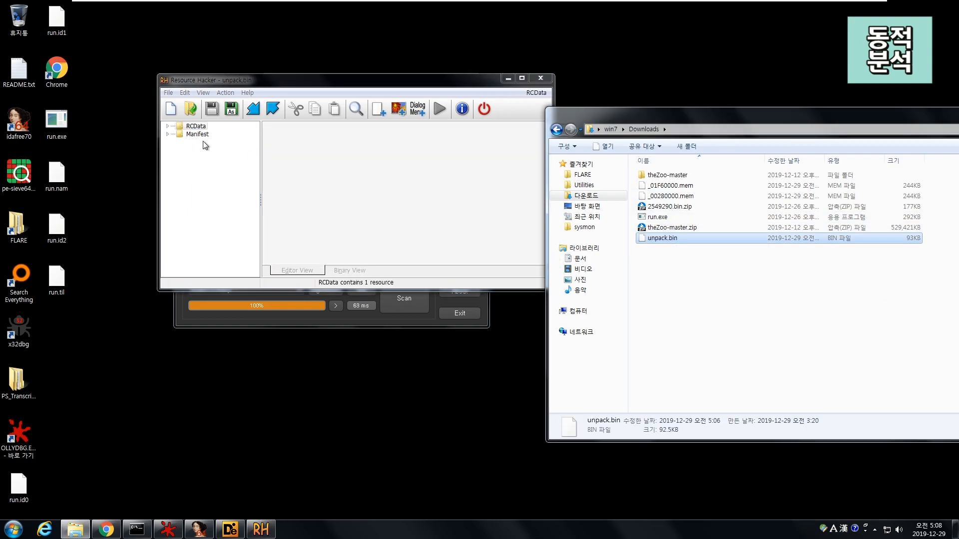
{"action": "left_click", "coordinate": [178, 128]}
{"action": "double_click", "coordinate": [195, 135]}
{"action": "left_click", "coordinate": [214, 143]}
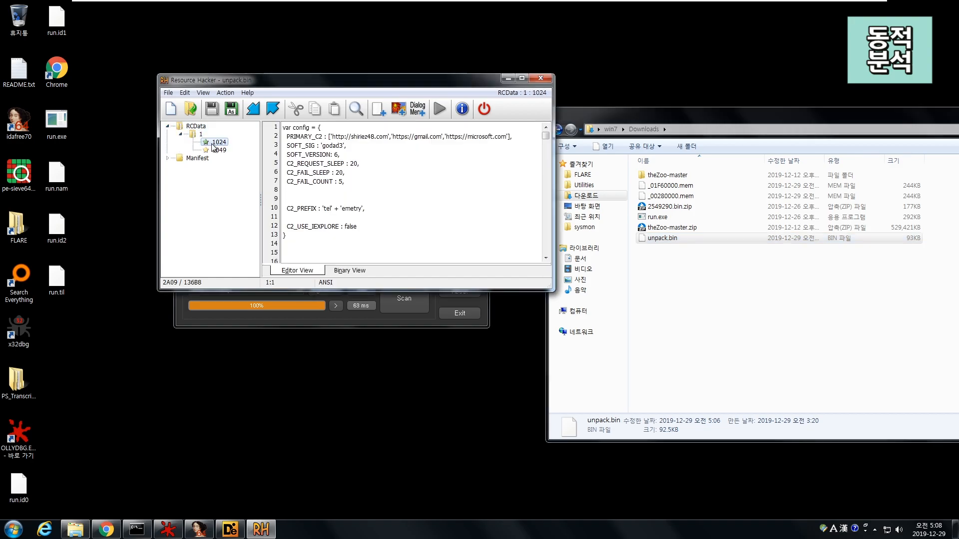
{"action": "left_click", "coordinate": [213, 150]}
{"action": "left_click", "coordinate": [216, 142]}
Read through the JavaScript in RCData entry 1024 with the window enlarged, and compare it with entry 1049.
{"action": "double_click", "coordinate": [265, 82]}
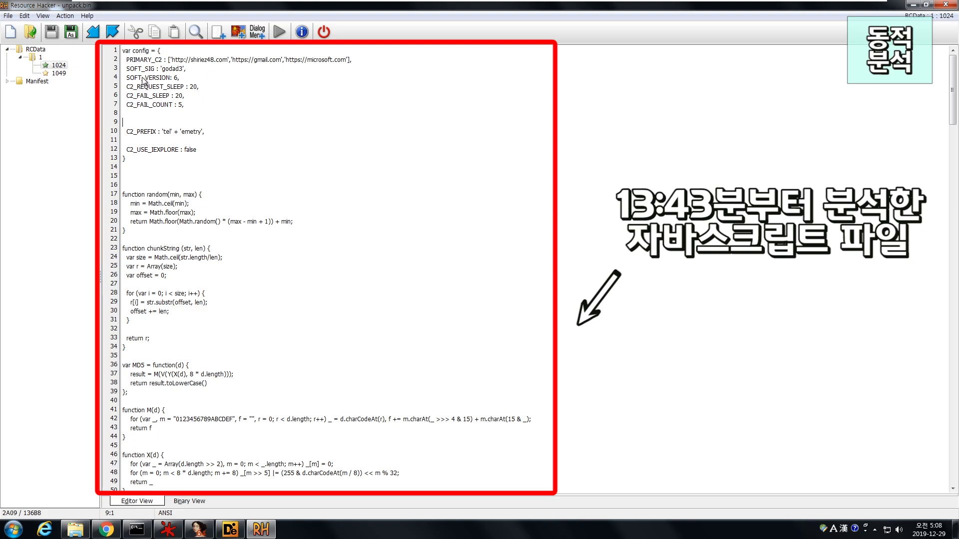
{"action": "left_click_drag", "start_coordinate": [125, 50], "coordinate": [252, 265]}
{"action": "scroll", "coordinate": [252, 264], "scroll_direction": "down", "scroll_amount": 15}
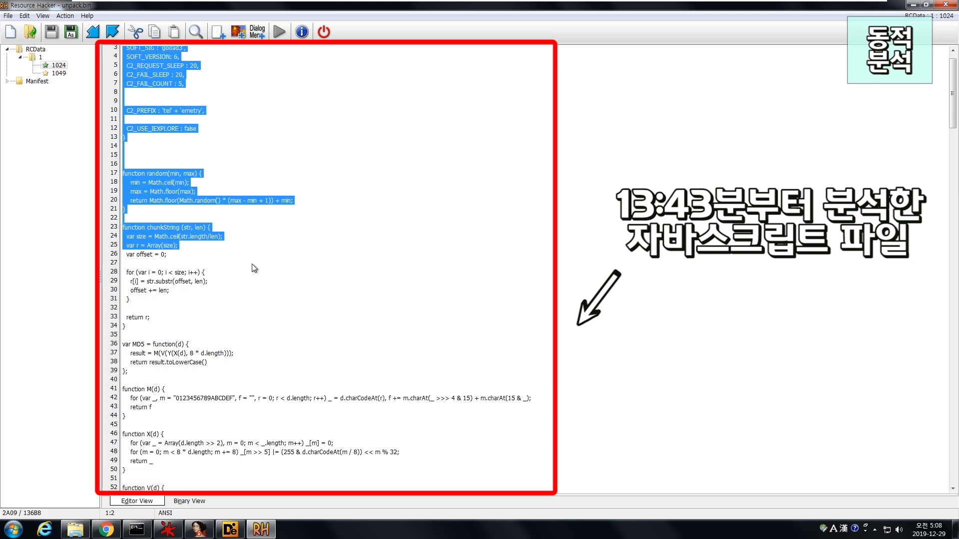
{"action": "scroll", "coordinate": [254, 268], "scroll_direction": "down", "scroll_amount": 17}
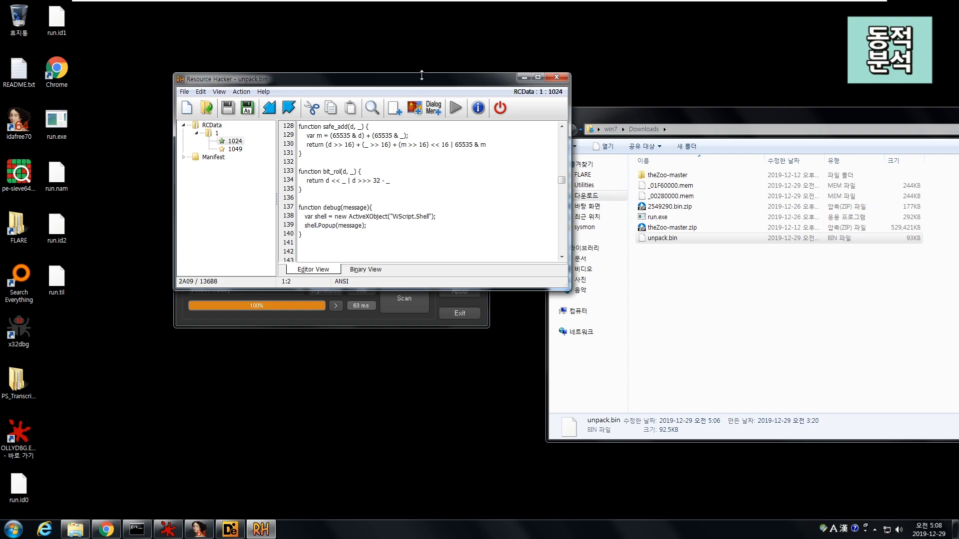
{"action": "left_click", "coordinate": [233, 149]}
{"action": "left_click", "coordinate": [234, 142]}
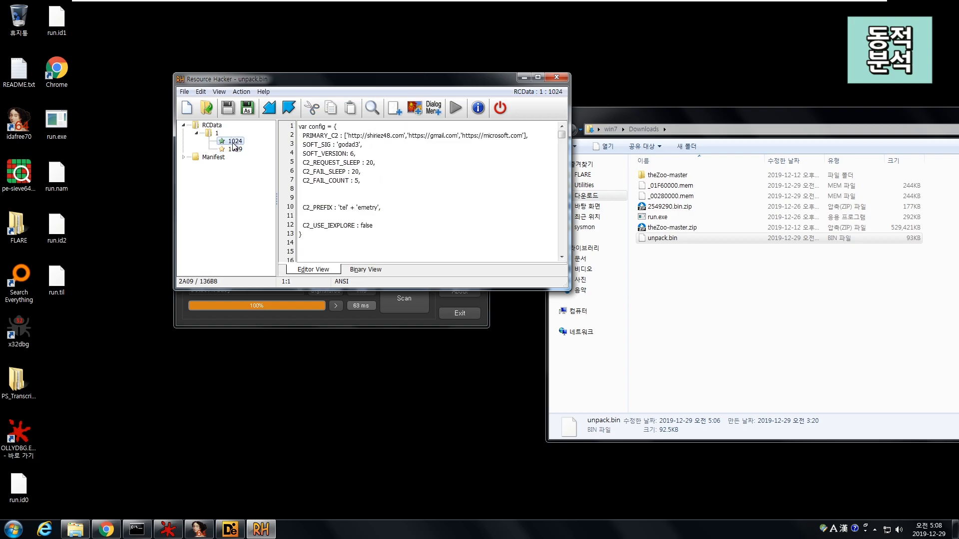
Open VirusTotal in Chrome from the bookmarks and submit unpack.bin from Downloads for analysis.
{"action": "left_click", "coordinate": [96, 372]}
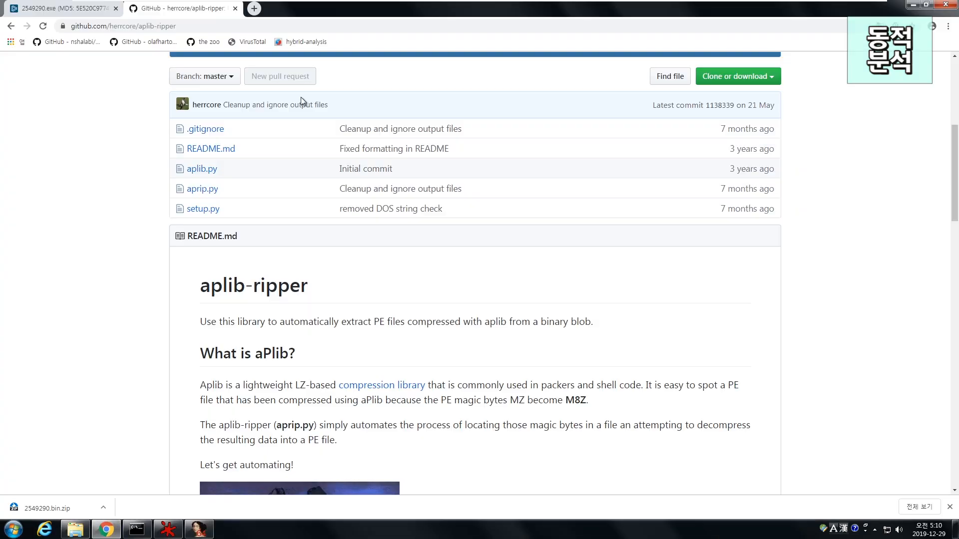
{"action": "left_click", "coordinate": [249, 42]}
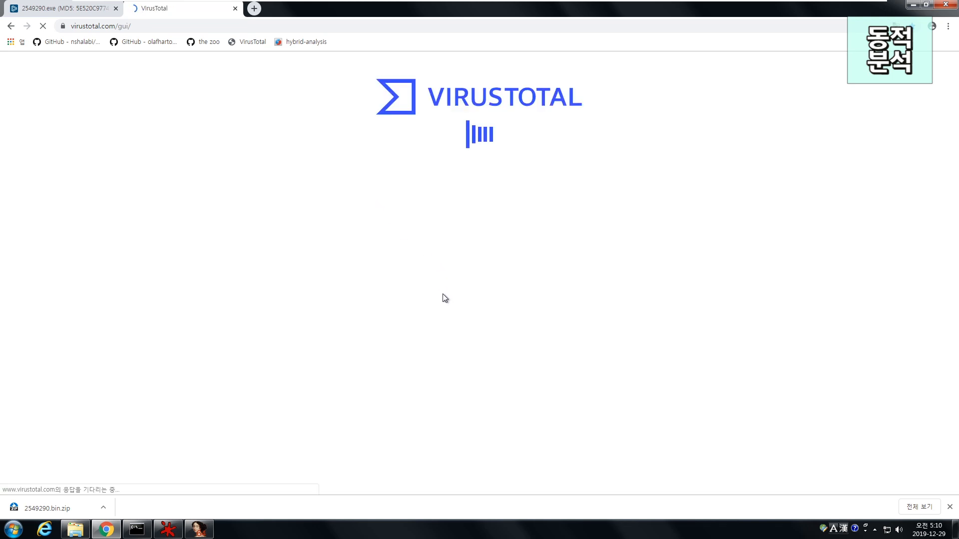
{"action": "left_click", "coordinate": [475, 338]}
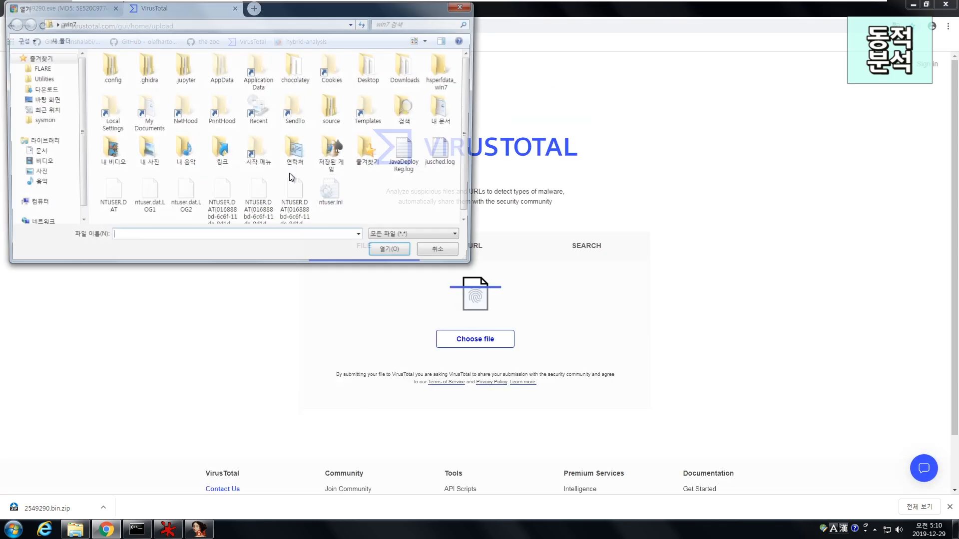
{"action": "left_click", "coordinate": [40, 89]}
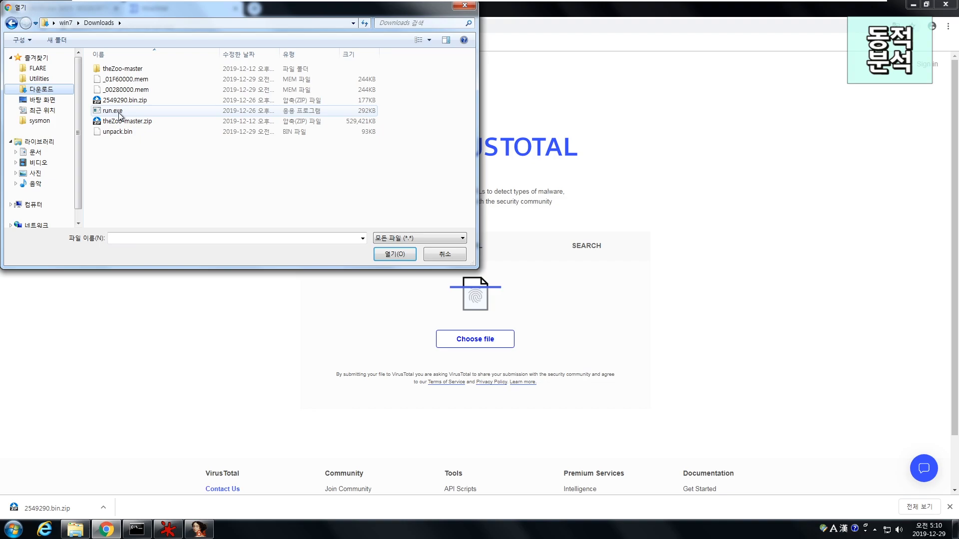
{"action": "double_click", "coordinate": [120, 131]}
{"action": "left_click", "coordinate": [457, 338]}
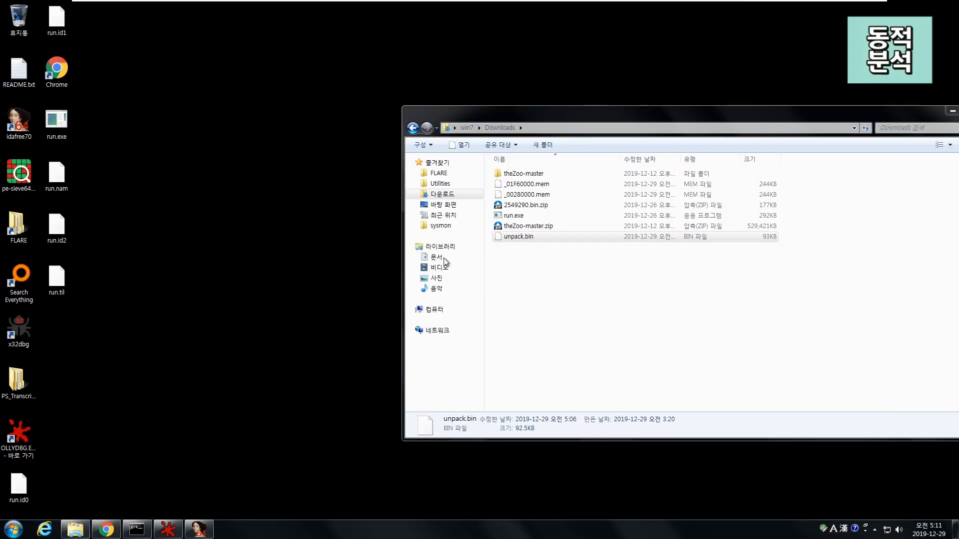
Load unpack.bin into IDA as a portable executable, try a symbol lookup, and skip choosing a PDB file.
{"action": "left_click_drag", "start_coordinate": [515, 236], "coordinate": [18, 122]}
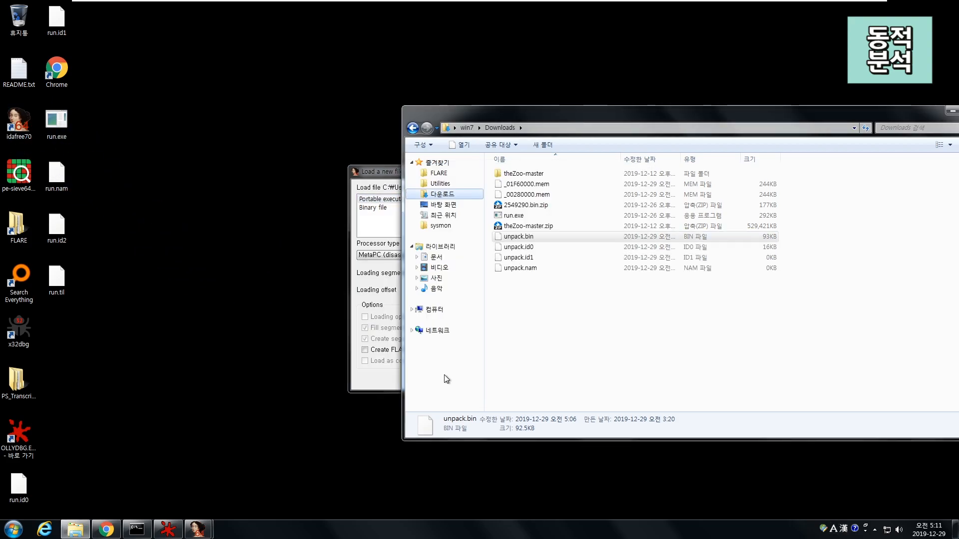
{"action": "left_click", "coordinate": [440, 378]}
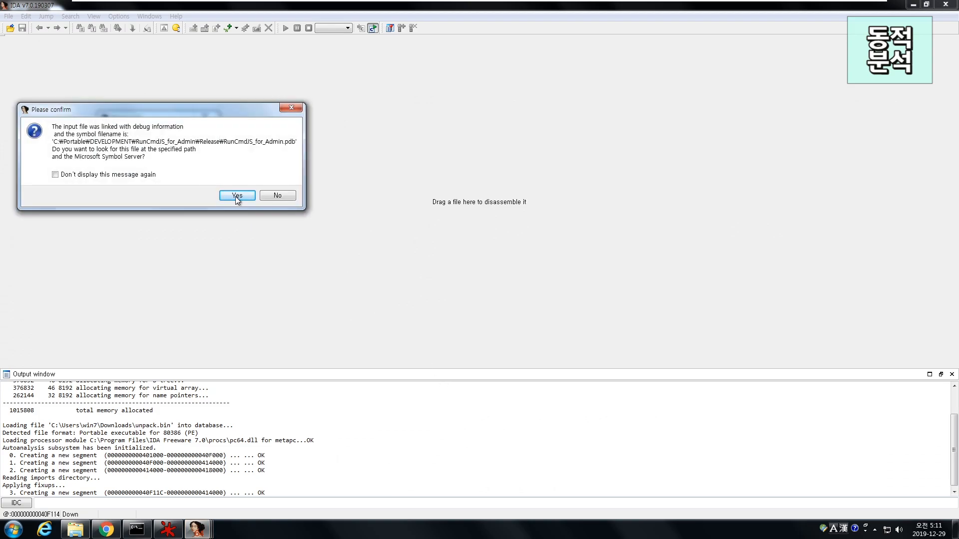
{"action": "left_click", "coordinate": [237, 195]}
{"action": "left_click", "coordinate": [232, 186]}
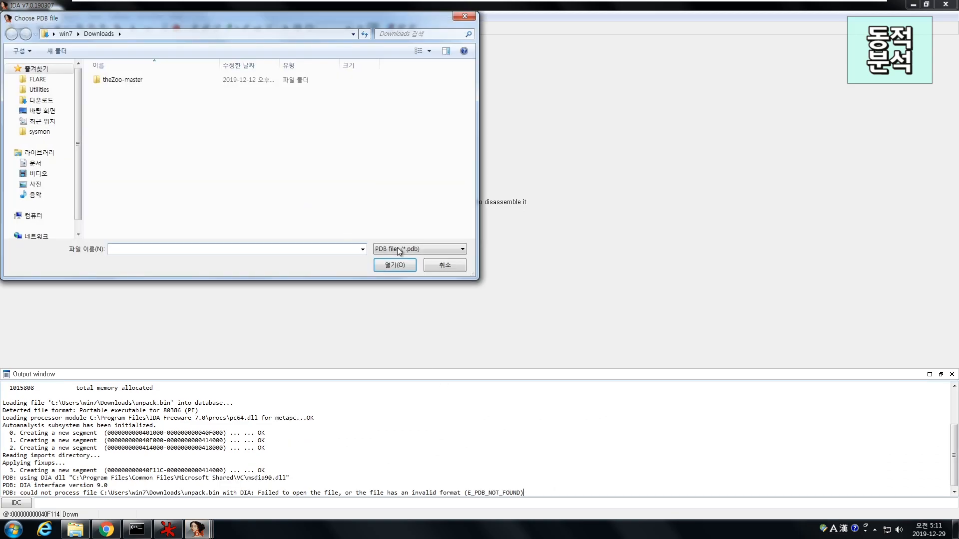
{"action": "left_click", "coordinate": [432, 263]}
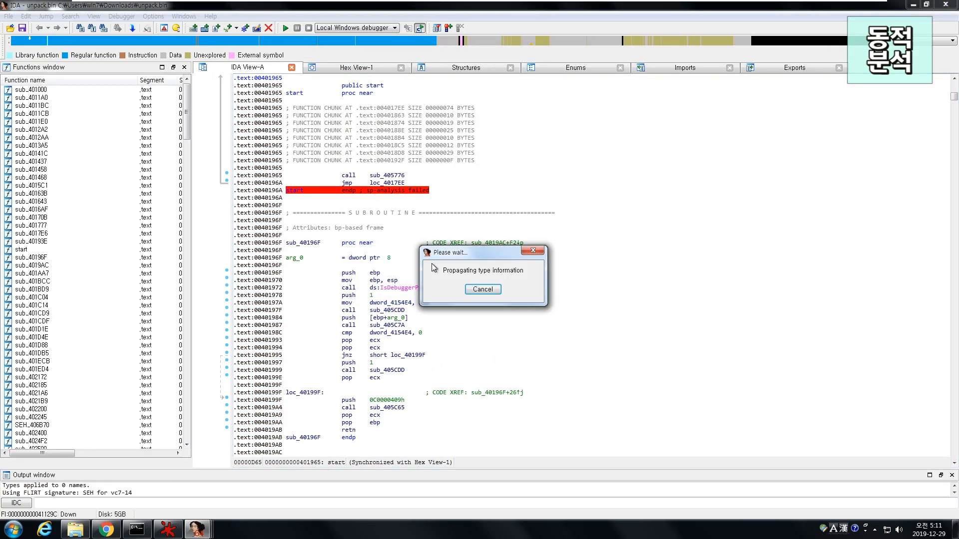
Follow the start function's graph to its final blocks and examine the arguments pushed before the call to sub_401000.
{"action": "left_click_drag", "start_coordinate": [403, 348], "coordinate": [394, 276]}
{"action": "scroll", "coordinate": [394, 276], "scroll_direction": "down", "scroll_amount": 5}
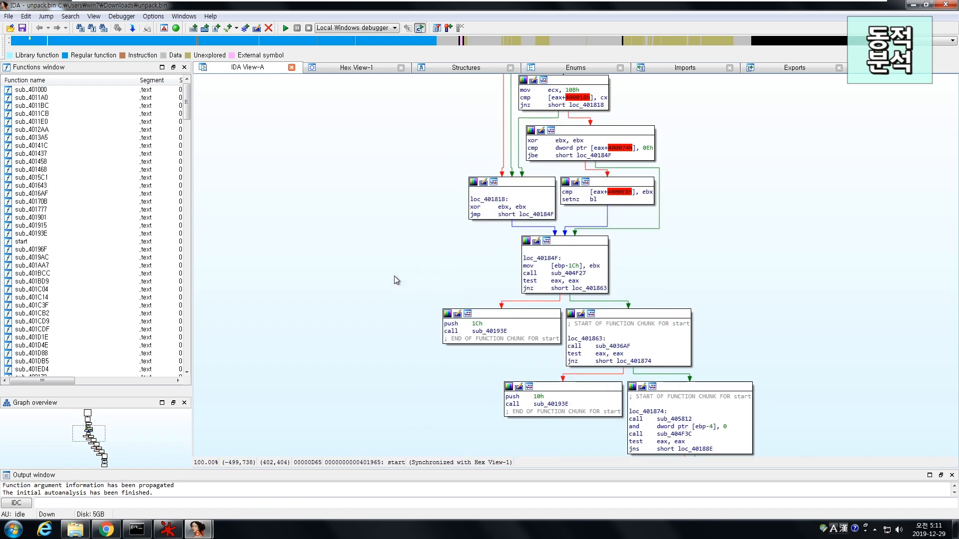
{"action": "scroll", "coordinate": [394, 276], "scroll_direction": "up", "scroll_amount": 7}
{"action": "left_click", "coordinate": [492, 126]}
{"action": "scroll", "coordinate": [377, 217], "scroll_direction": "down", "scroll_amount": 10}
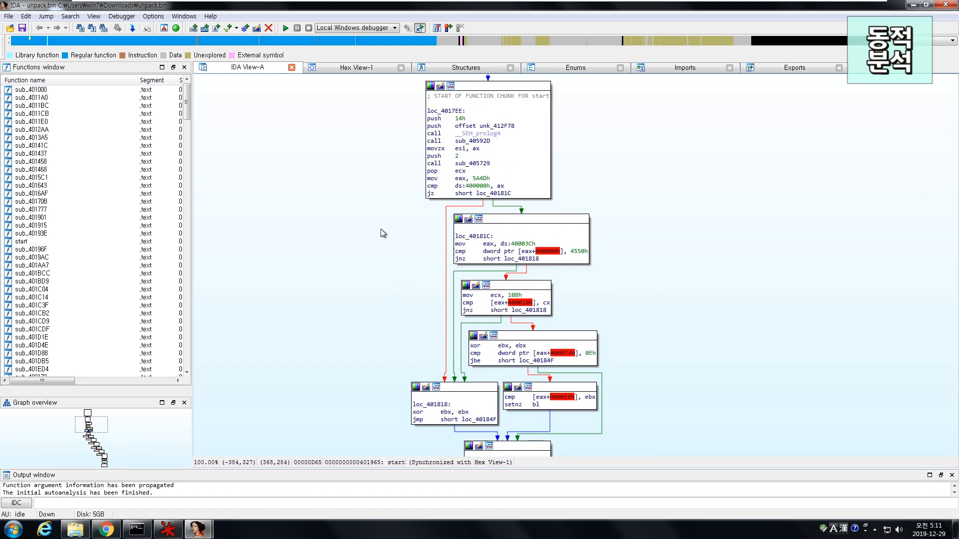
{"action": "scroll", "coordinate": [370, 283], "scroll_direction": "down", "scroll_amount": 8}
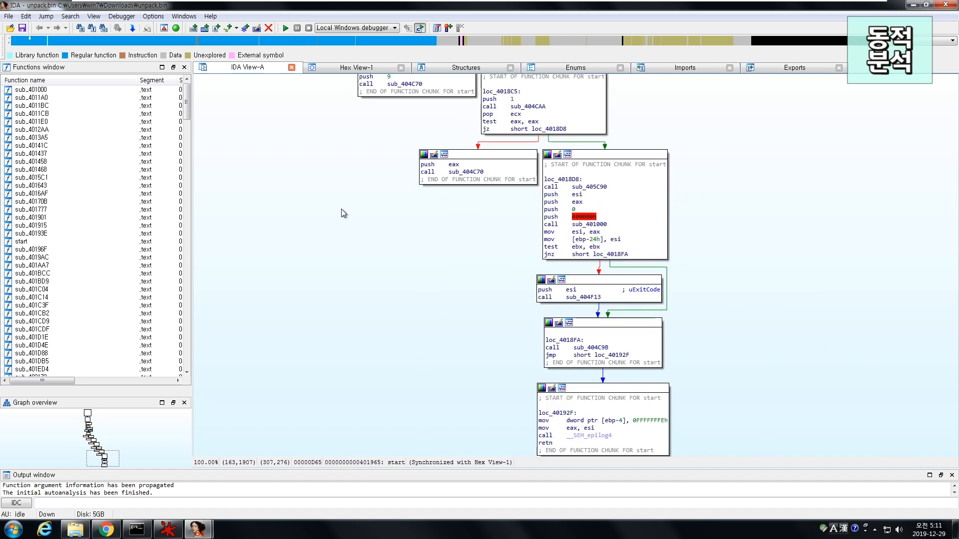
{"action": "left_click_drag", "start_coordinate": [393, 237], "coordinate": [381, 256]}
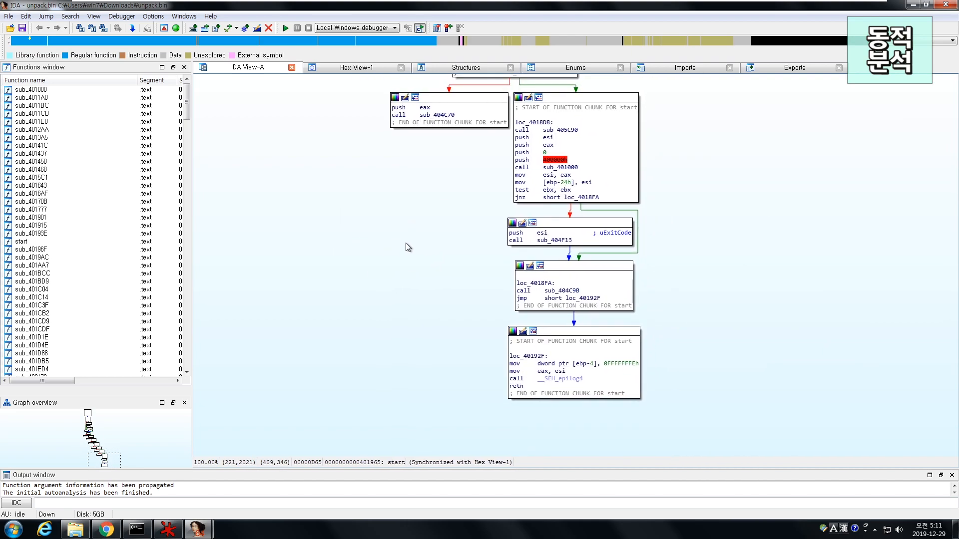
{"action": "left_click", "coordinate": [547, 168]}
{"action": "left_click", "coordinate": [522, 137]}
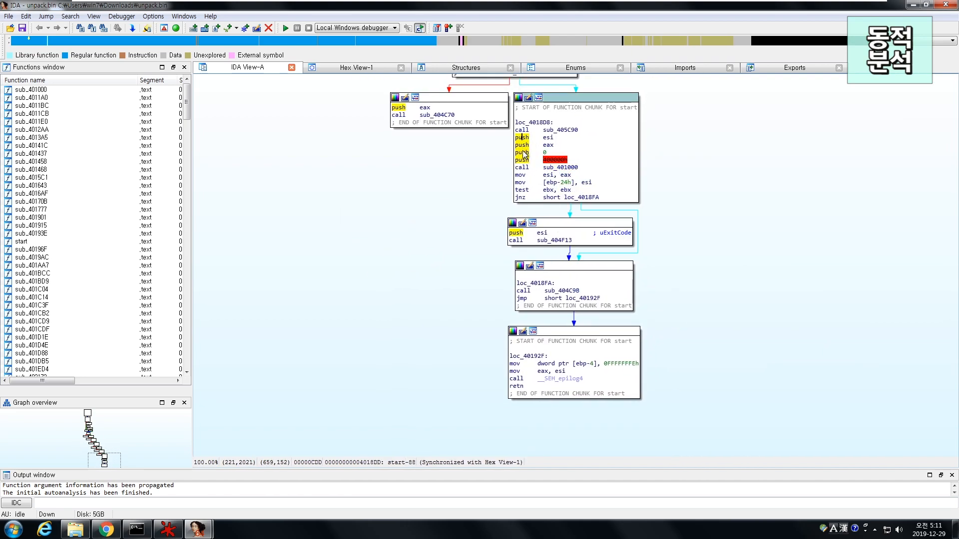
Go into sub_401000 and rename the function Winmain.
{"action": "double_click", "coordinate": [556, 167]}
{"action": "left_click", "coordinate": [406, 105]}
{"action": "type", "text": "nWi"}
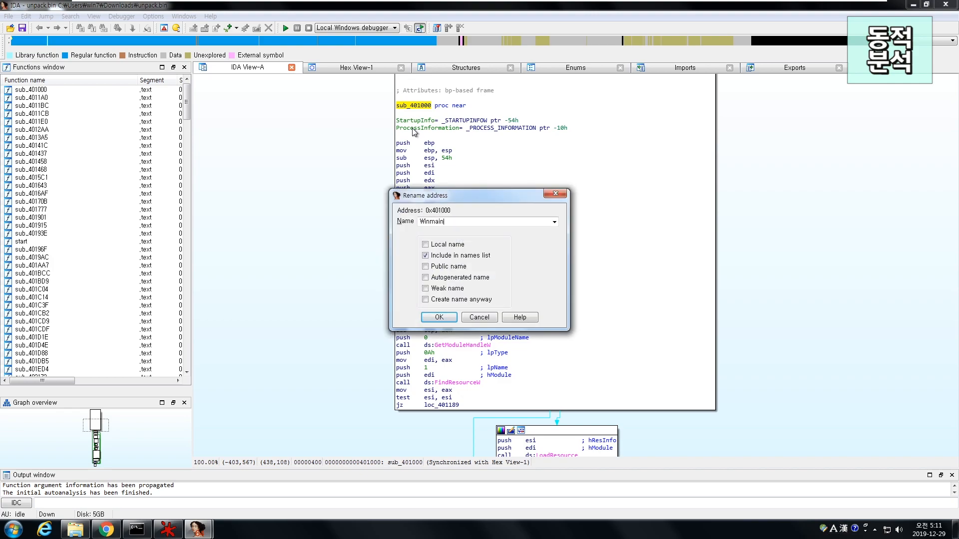
{"action": "key", "text": "Return"}
Trace Winmain's resource-loading calls, from GetModuleHandleW and FindResourceW through LoadResource, LockResource and SizeofResource, to the wscript command block.
{"action": "scroll", "coordinate": [417, 207], "scroll_direction": "down", "scroll_amount": 3}
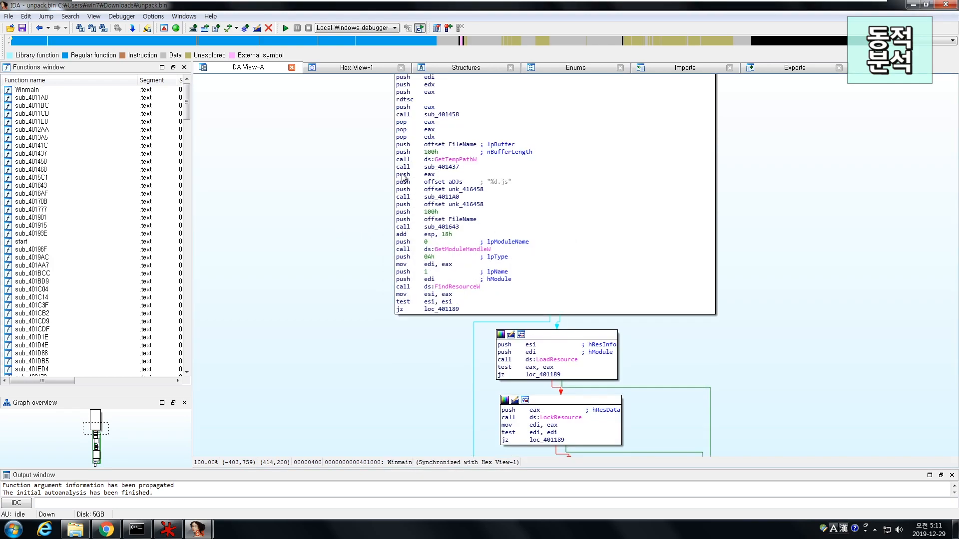
{"action": "left_click", "coordinate": [459, 248]}
{"action": "left_click", "coordinate": [468, 286]}
{"action": "left_click_drag", "start_coordinate": [440, 349], "coordinate": [326, 208]}
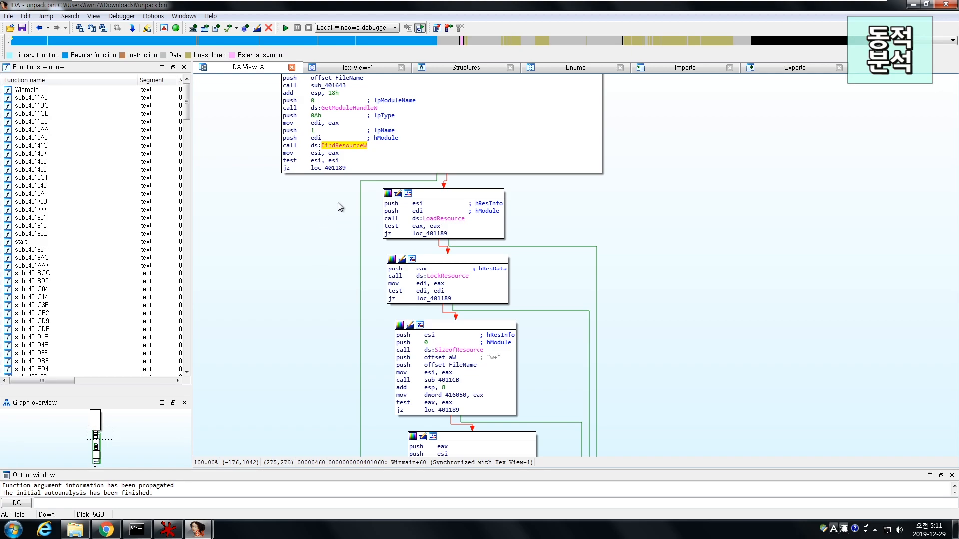
{"action": "left_click", "coordinate": [440, 218]}
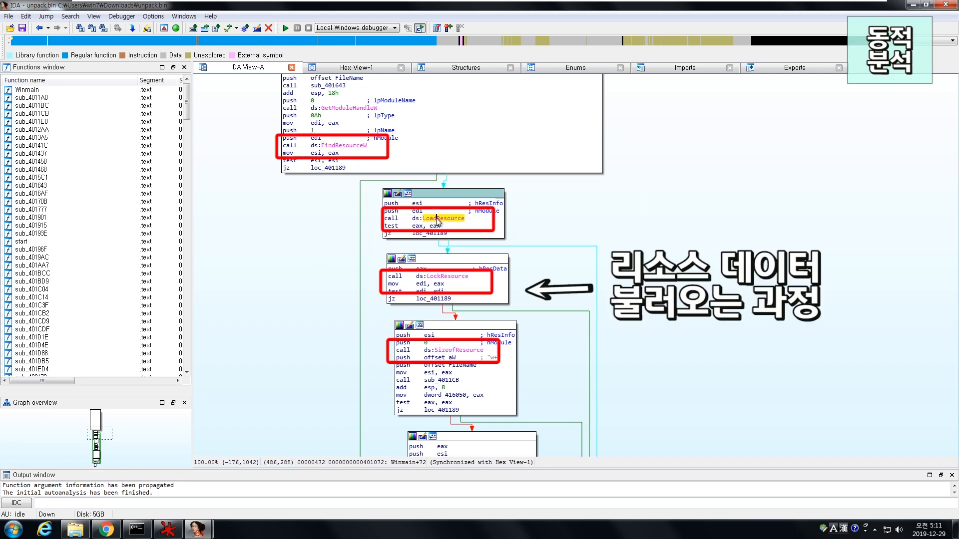
{"action": "left_click", "coordinate": [458, 276]}
{"action": "left_click_drag", "start_coordinate": [287, 329], "coordinate": [277, 232]}
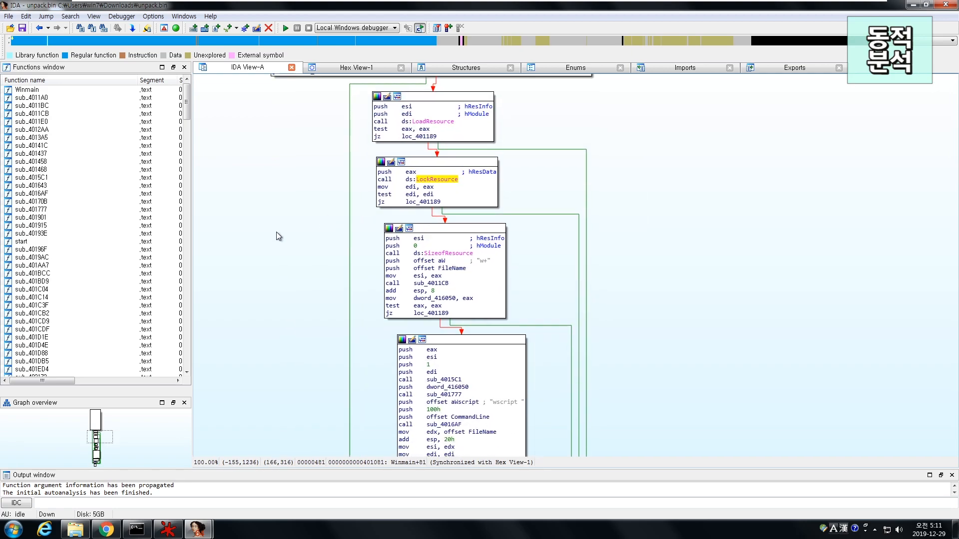
{"action": "scroll", "coordinate": [277, 231], "scroll_direction": "down", "scroll_amount": 3}
{"action": "scroll", "coordinate": [277, 249], "scroll_direction": "down", "scroll_amount": 3}
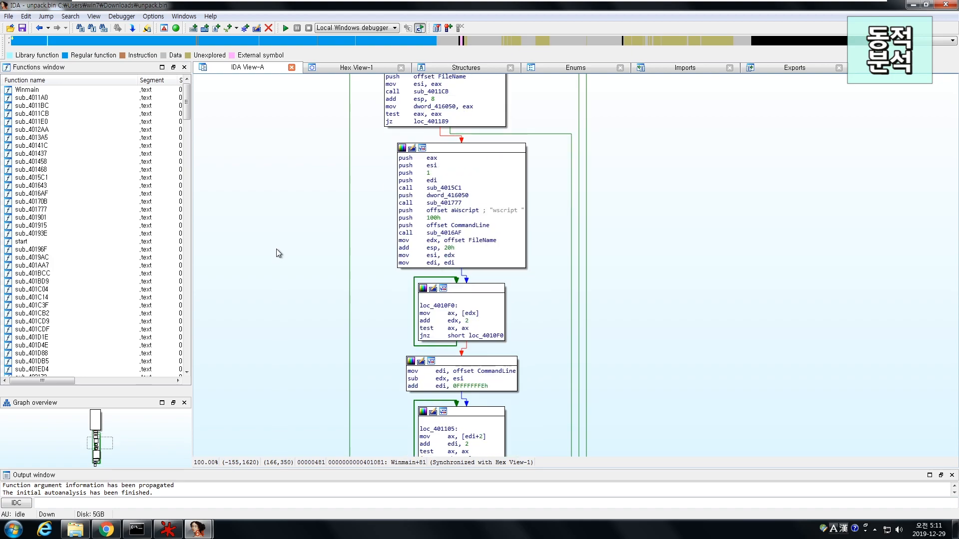
Look through Winmain's remaining blocks, from the wscript block to the end of the function, and go back to the SizeofResource block.
{"action": "scroll", "coordinate": [293, 275], "scroll_direction": "down", "scroll_amount": 2}
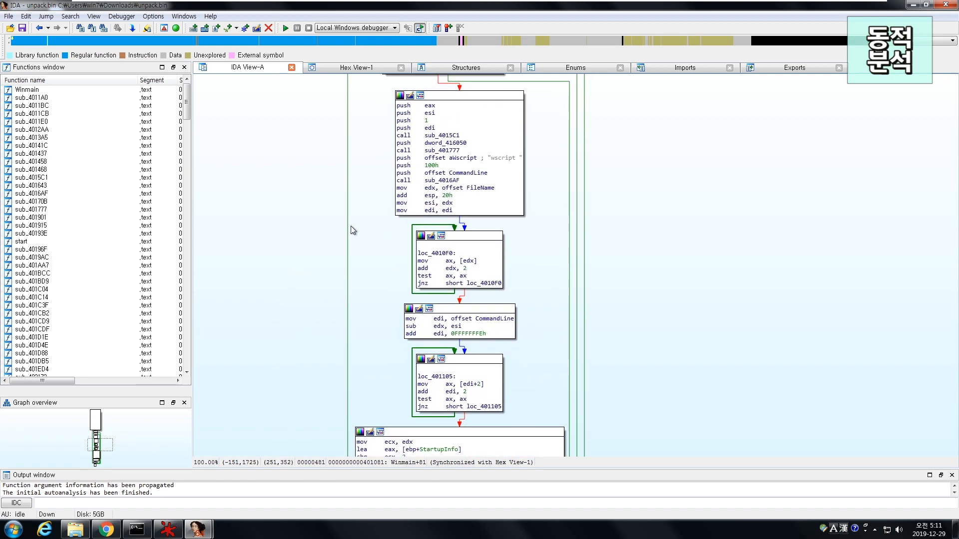
{"action": "scroll", "coordinate": [615, 300], "scroll_direction": "down", "scroll_amount": 3}
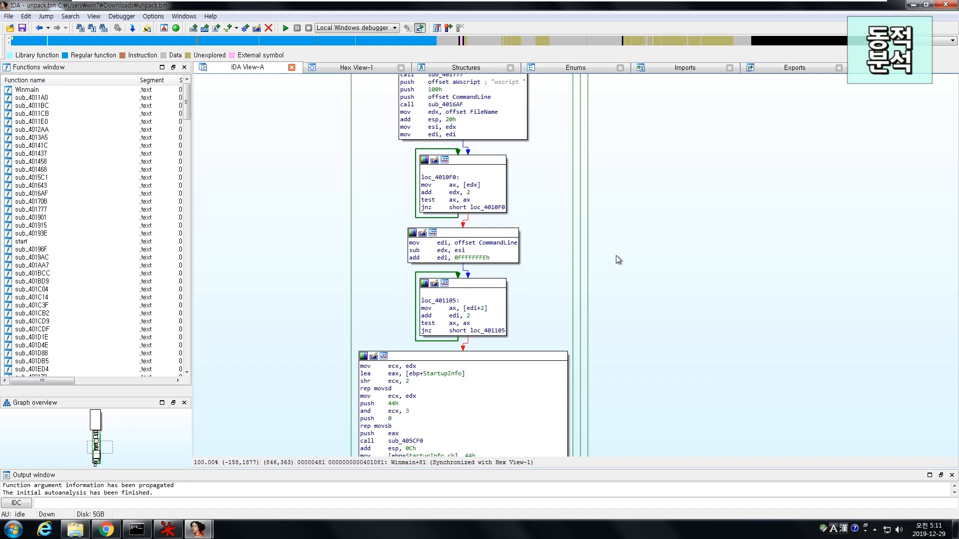
{"action": "scroll", "coordinate": [622, 322], "scroll_direction": "down", "scroll_amount": 15}
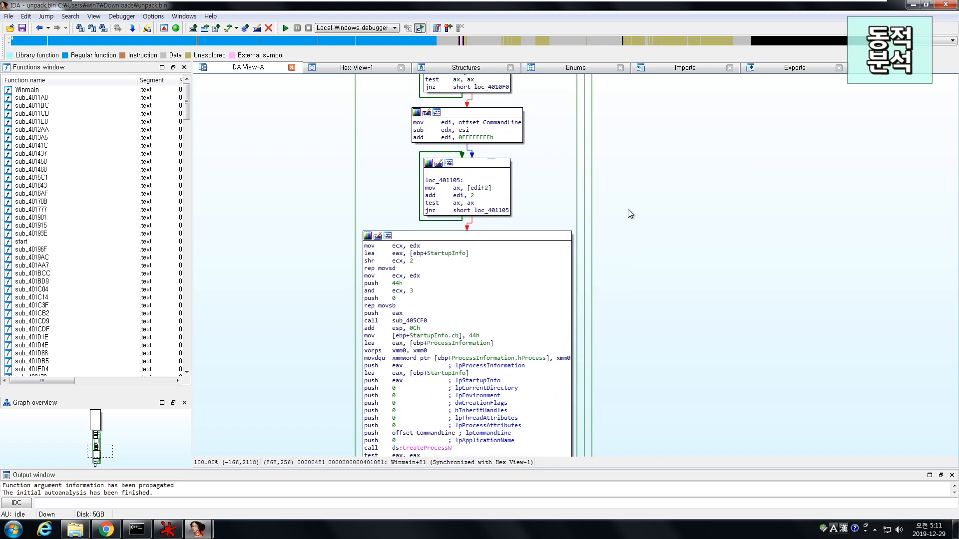
{"action": "scroll", "coordinate": [667, 227], "scroll_direction": "up", "scroll_amount": 15}
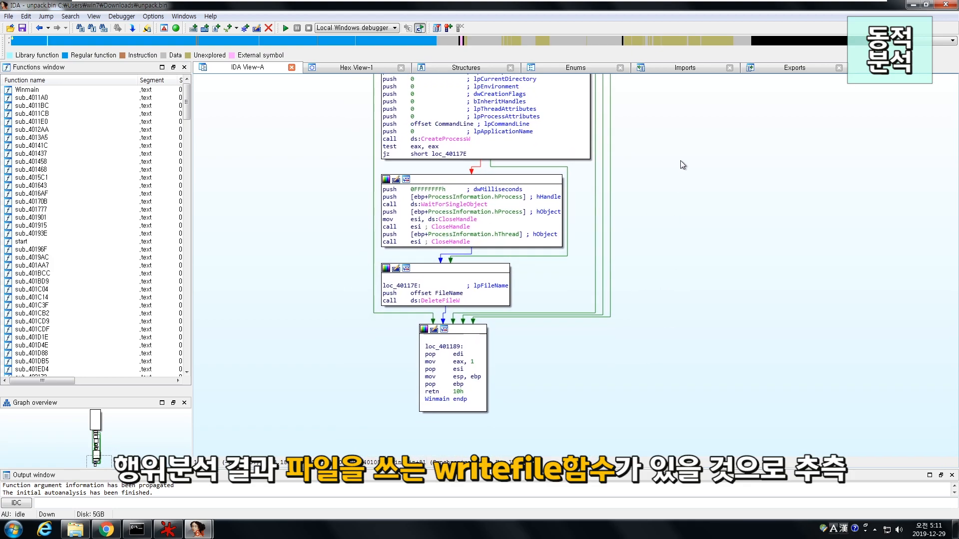
{"action": "scroll", "coordinate": [623, 340], "scroll_direction": "up", "scroll_amount": 5}
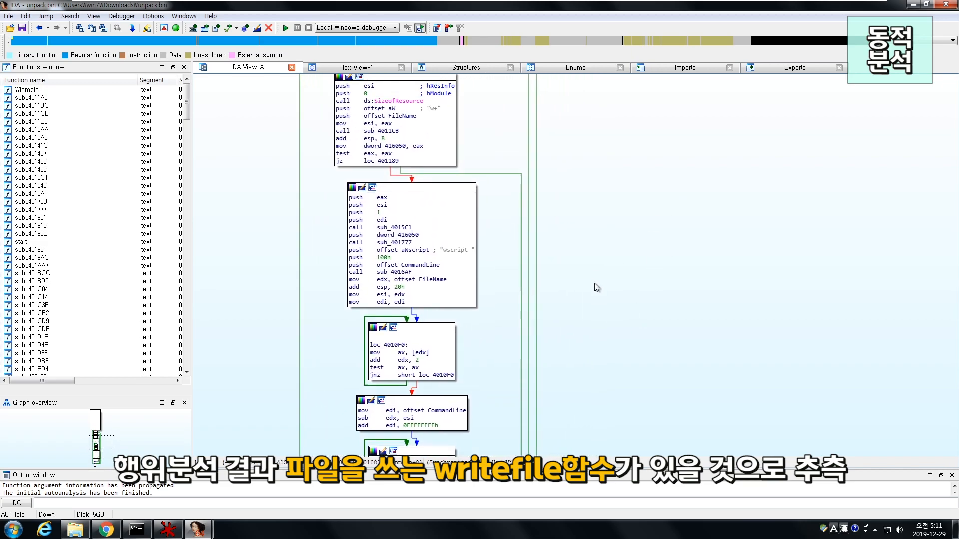
Find WriteFile among the imported functions, inspect its cross-references, and return to Winmain's graph.
{"action": "left_click", "coordinate": [684, 69]}
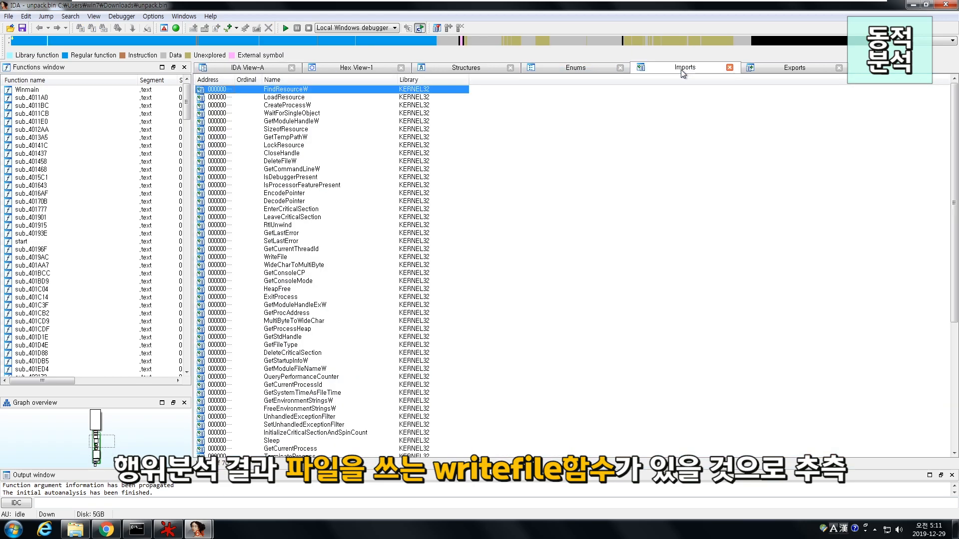
{"action": "left_click", "coordinate": [408, 283]}
{"action": "scroll", "coordinate": [408, 289], "scroll_direction": "down", "scroll_amount": 8}
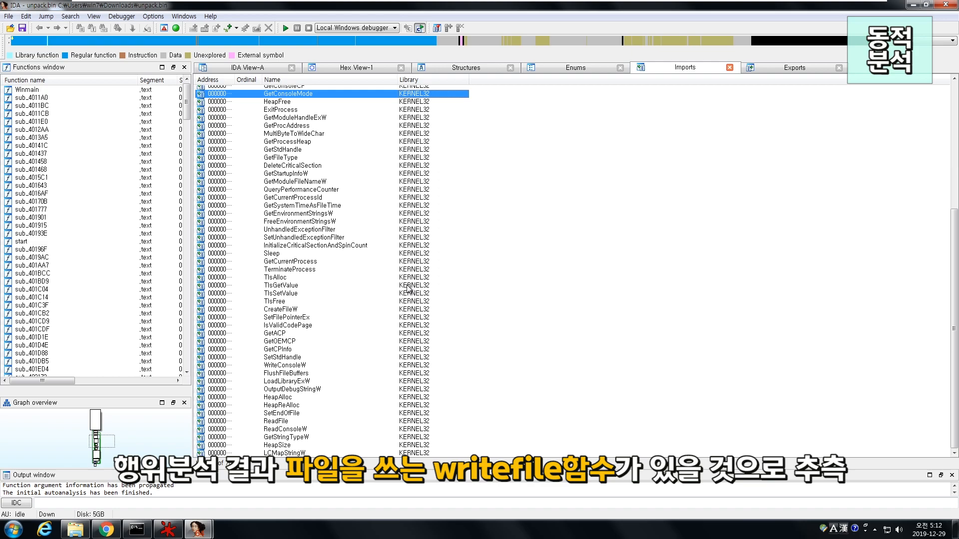
{"action": "type", "text": "w"}
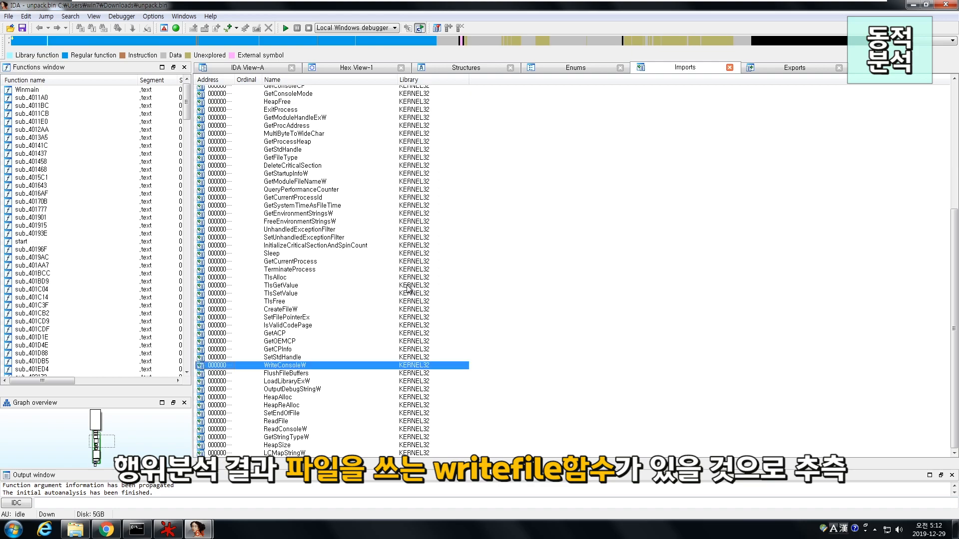
{"action": "type", "text": "ritefile"}
{"action": "key", "text": "Return"}
{"action": "key", "text": "x"}
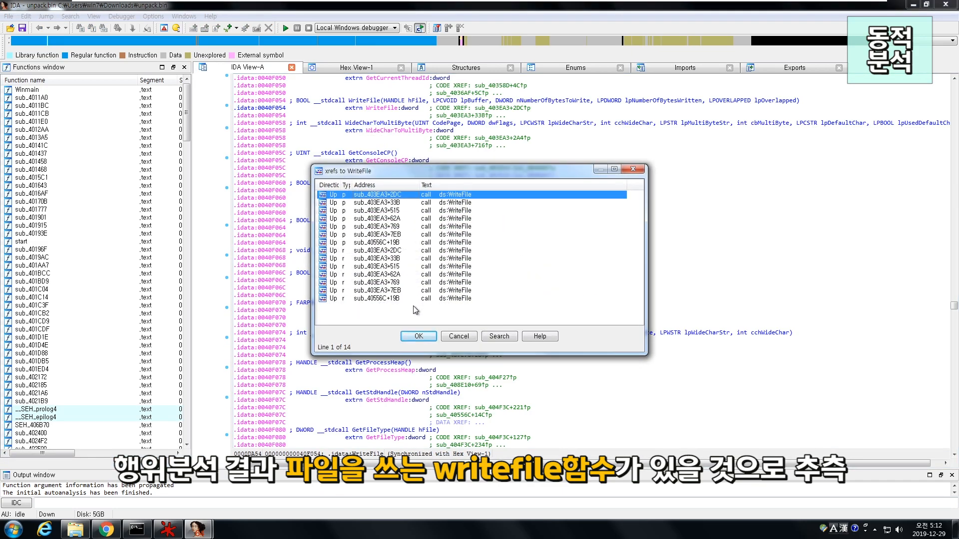
{"action": "left_click", "coordinate": [417, 337]}
{"action": "key", "text": "Escape"}
{"action": "key", "text": "Escape"}
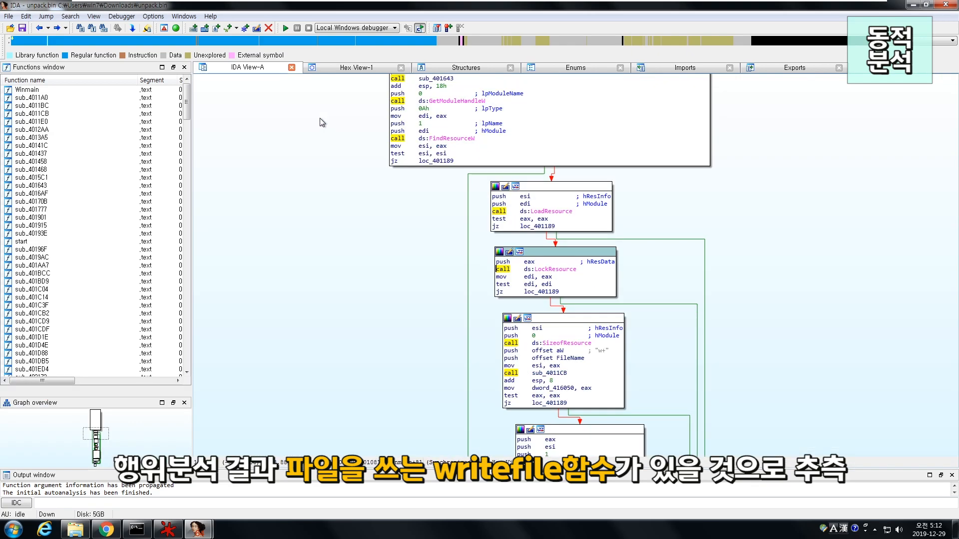
Examine the sub_4011CB call in the SizeofResource block together with its FileName and "w+" arguments.
{"action": "scroll", "coordinate": [328, 235], "scroll_direction": "up", "scroll_amount": 5}
{"action": "scroll", "coordinate": [333, 249], "scroll_direction": "down", "scroll_amount": 5}
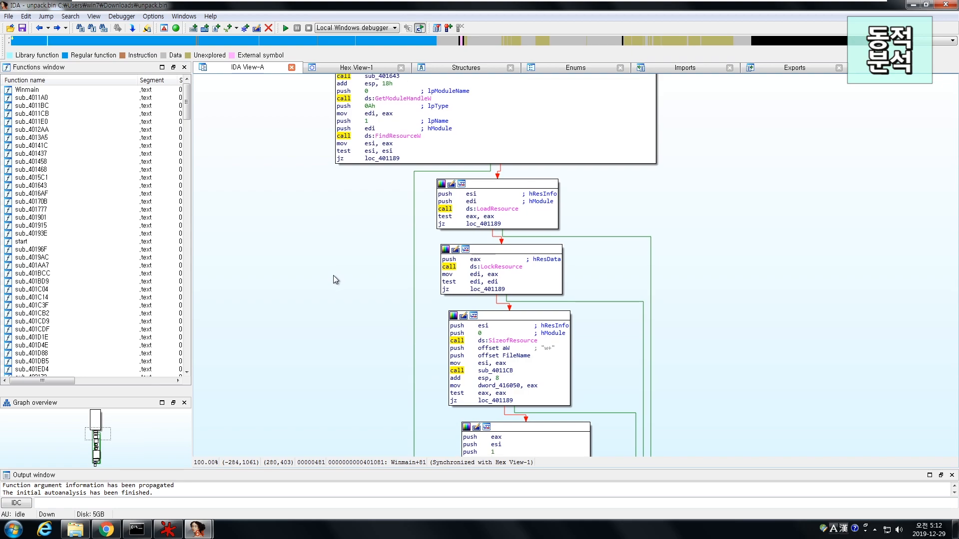
{"action": "scroll", "coordinate": [377, 340], "scroll_direction": "down", "scroll_amount": 5}
{"action": "left_click", "coordinate": [419, 244]}
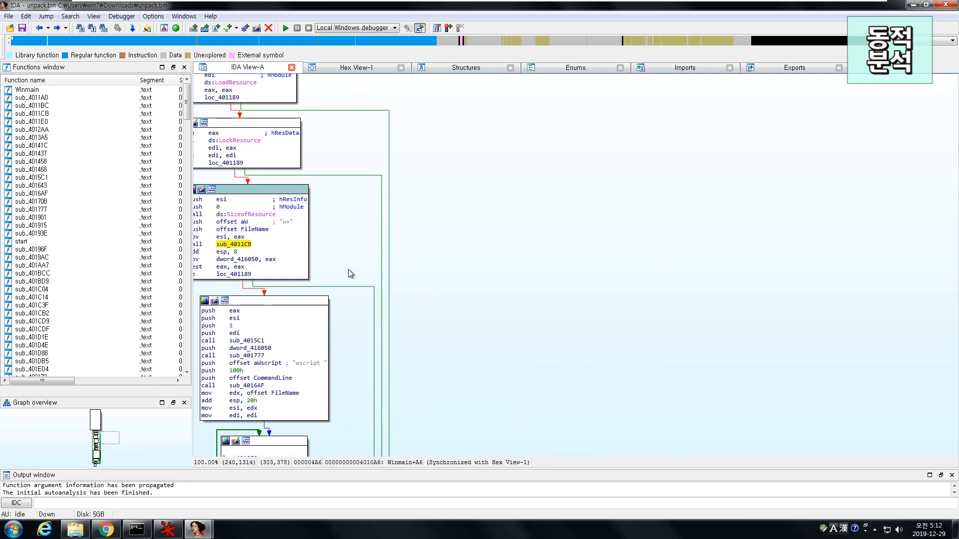
{"action": "left_click_drag", "start_coordinate": [349, 272], "coordinate": [479, 246]}
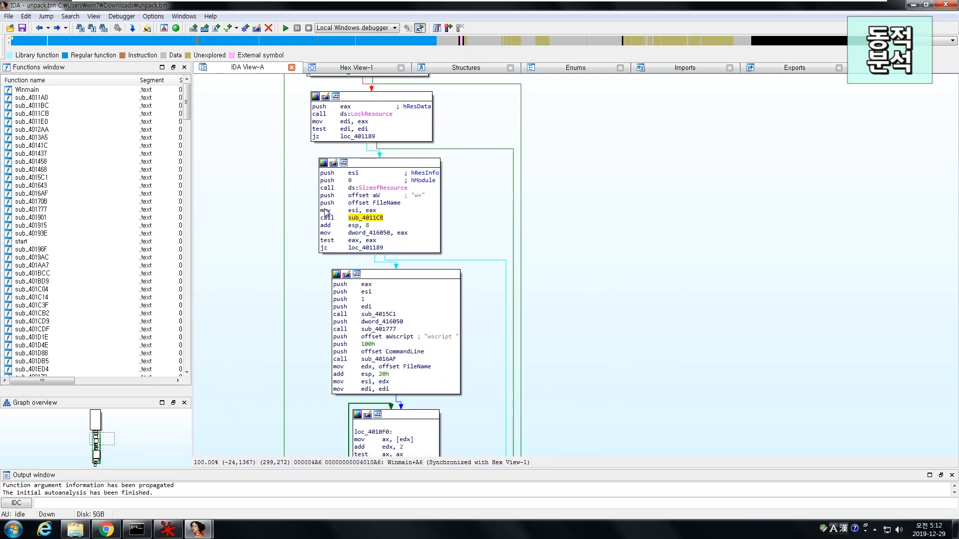
{"action": "left_click", "coordinate": [330, 217]}
{"action": "left_click", "coordinate": [393, 204]}
{"action": "left_click", "coordinate": [379, 219]}
{"action": "left_click_drag", "start_coordinate": [553, 225], "coordinate": [602, 231]}
{"action": "mouse_move", "coordinate": [418, 225]}
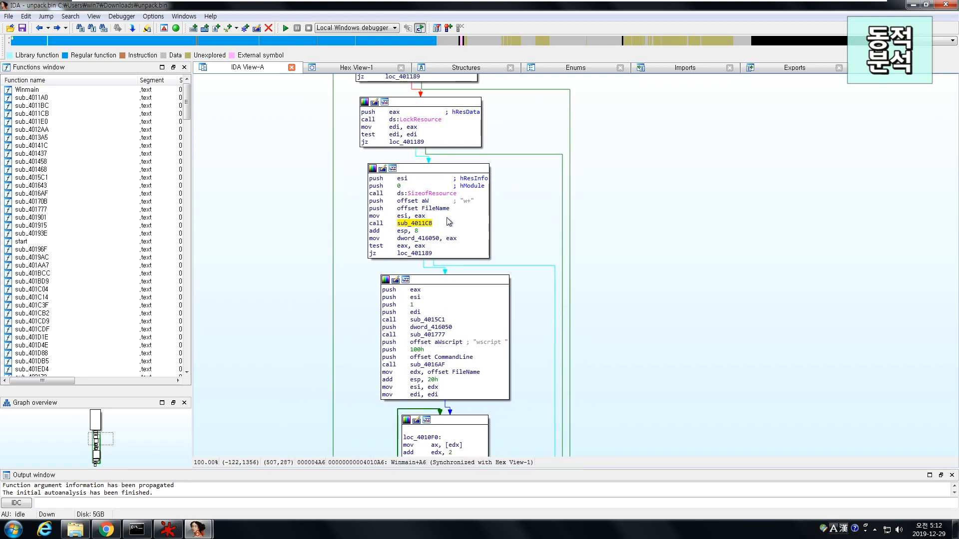
{"action": "left_click", "coordinate": [435, 209]}
{"action": "left_click", "coordinate": [425, 201]}
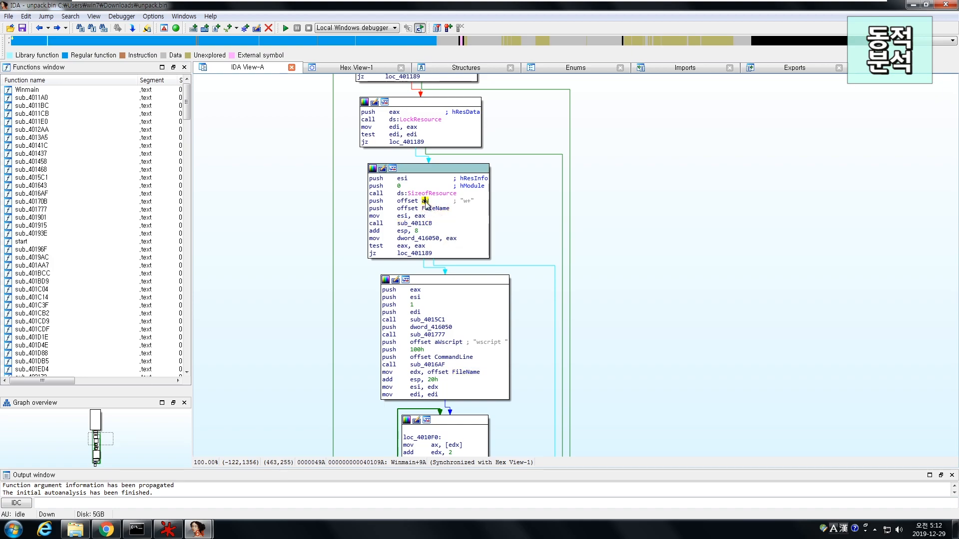
{"action": "mouse_move", "coordinate": [467, 204]}
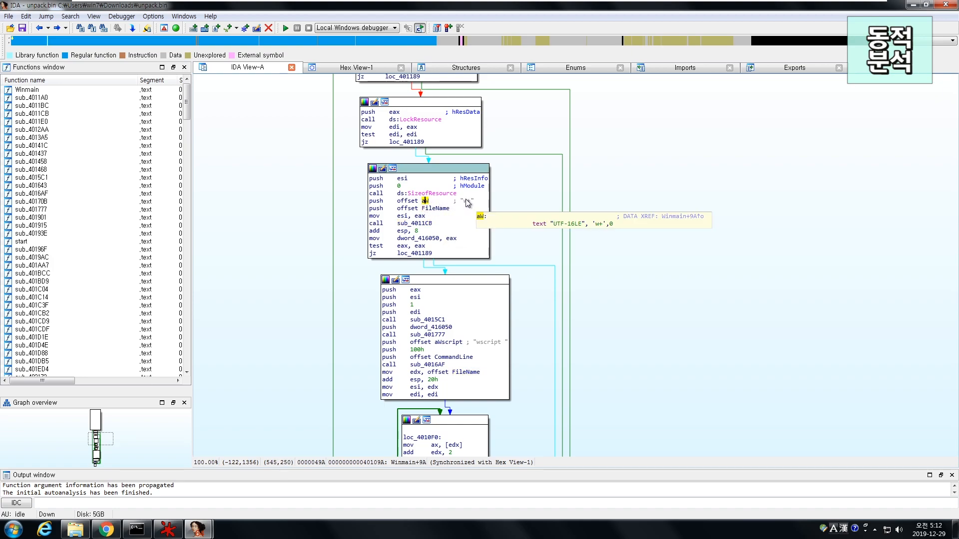
Rename the function sub_4011CB as maybe_writefile.
{"action": "left_click", "coordinate": [426, 224]}
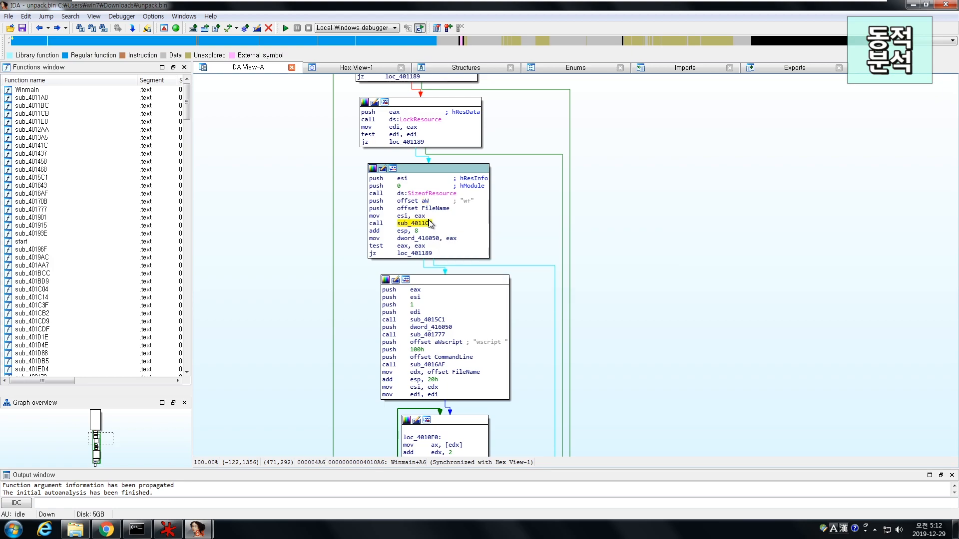
{"action": "mouse_move", "coordinate": [427, 227]}
{"action": "key", "text": "n"}
{"action": "key", "text": "BackSpace"}
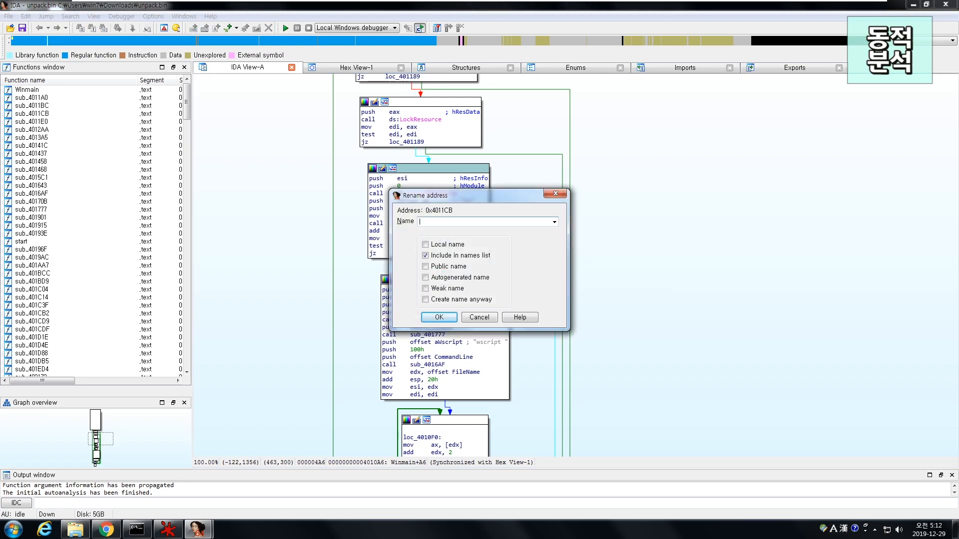
{"action": "type", "text": "maybe_d"}
{"action": "key", "text": "BackSpace"}
{"action": "type", "text": "write"}
{"action": "key", "text": "Return"}
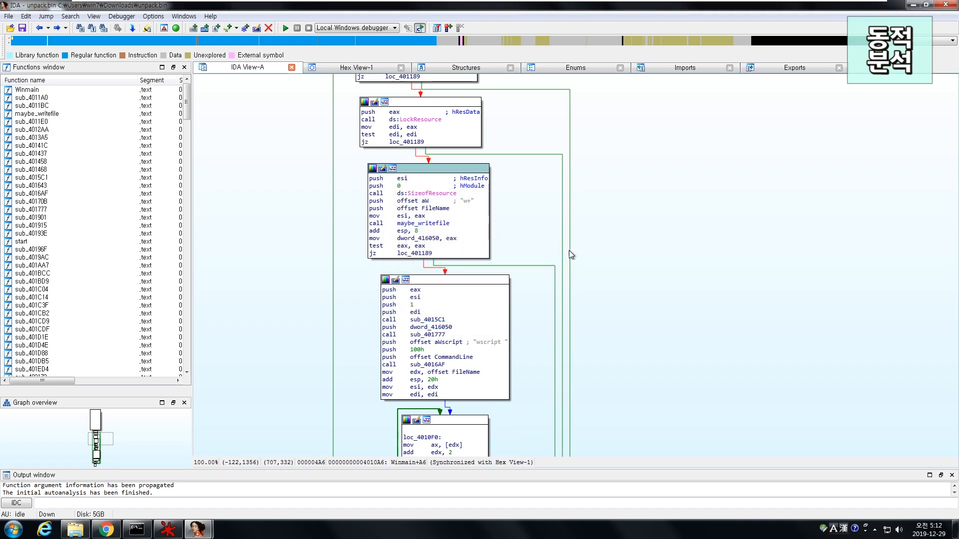
Follow Winmain past the command-line loops and examine the CreateProcessW call with its CommandLine argument.
{"action": "scroll", "coordinate": [619, 210], "scroll_direction": "down", "scroll_amount": 3}
{"action": "scroll", "coordinate": [621, 206], "scroll_direction": "down", "scroll_amount": 3}
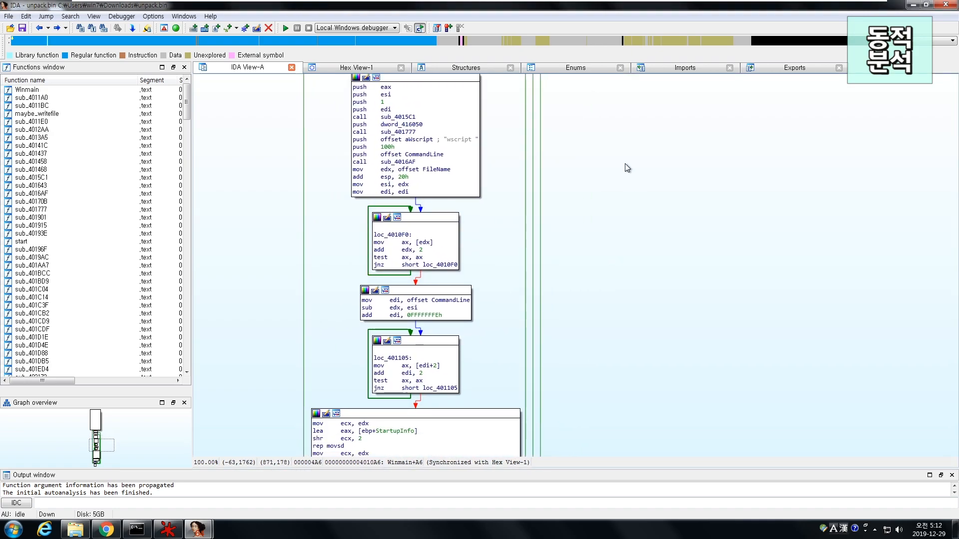
{"action": "scroll", "coordinate": [672, 205], "scroll_direction": "down", "scroll_amount": 8}
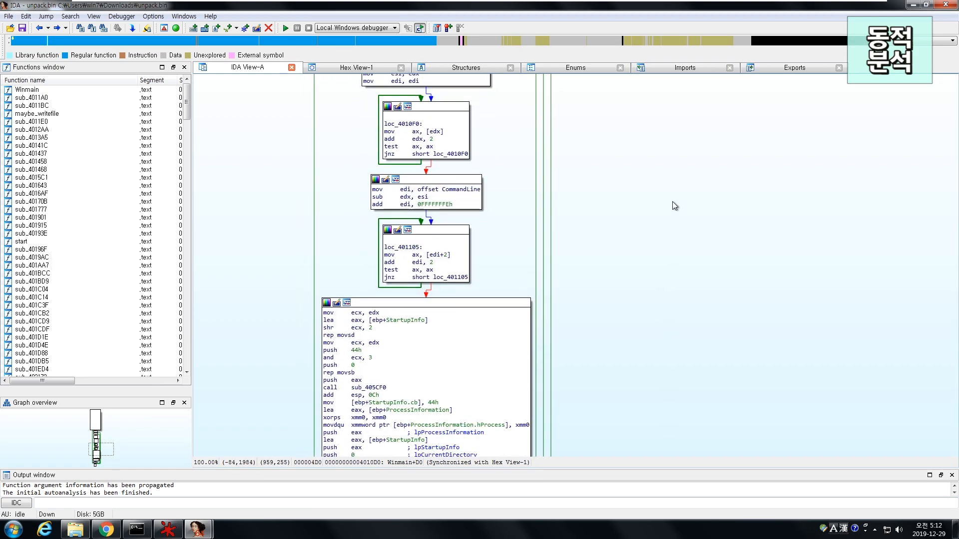
{"action": "scroll", "coordinate": [680, 271], "scroll_direction": "down", "scroll_amount": 3}
{"action": "left_click", "coordinate": [365, 270]}
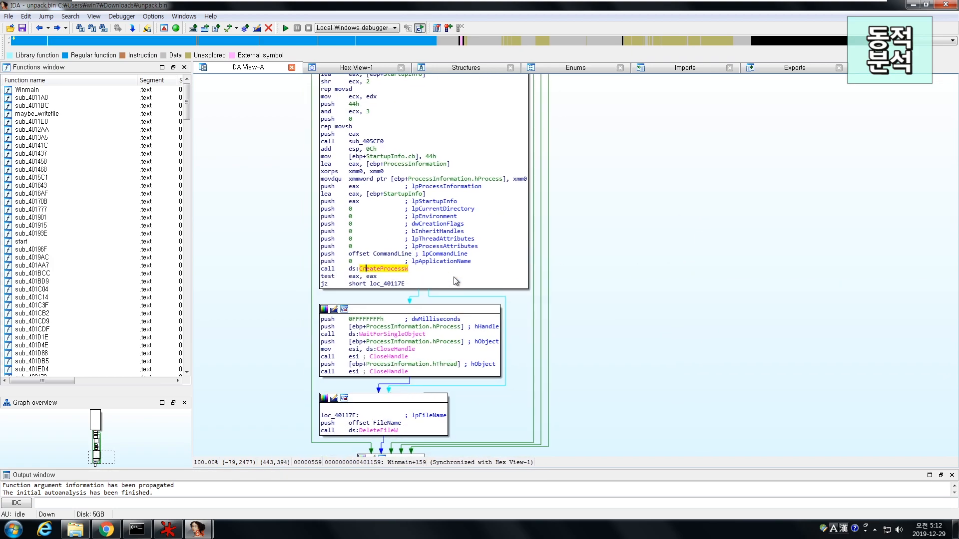
{"action": "scroll", "coordinate": [708, 226], "scroll_direction": "down", "scroll_amount": 2}
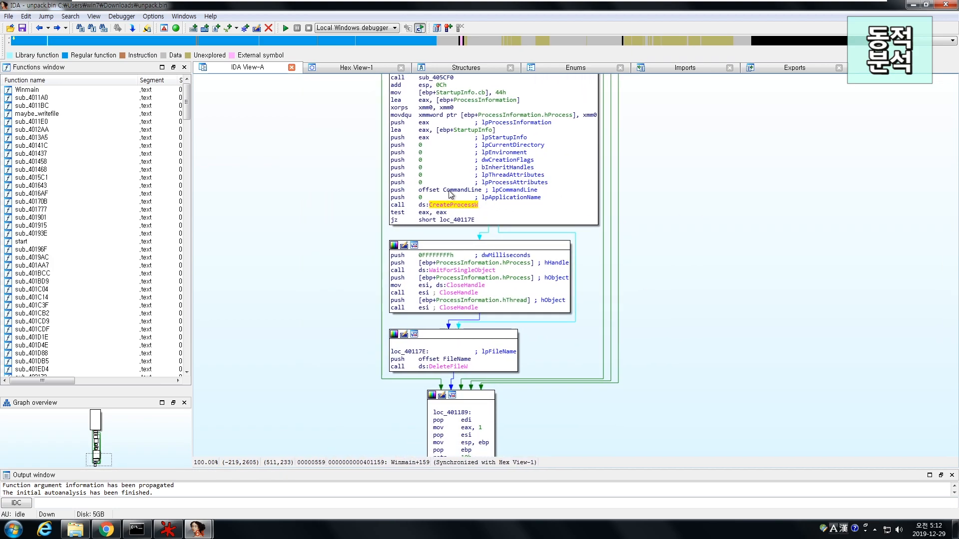
{"action": "mouse_move", "coordinate": [455, 208]}
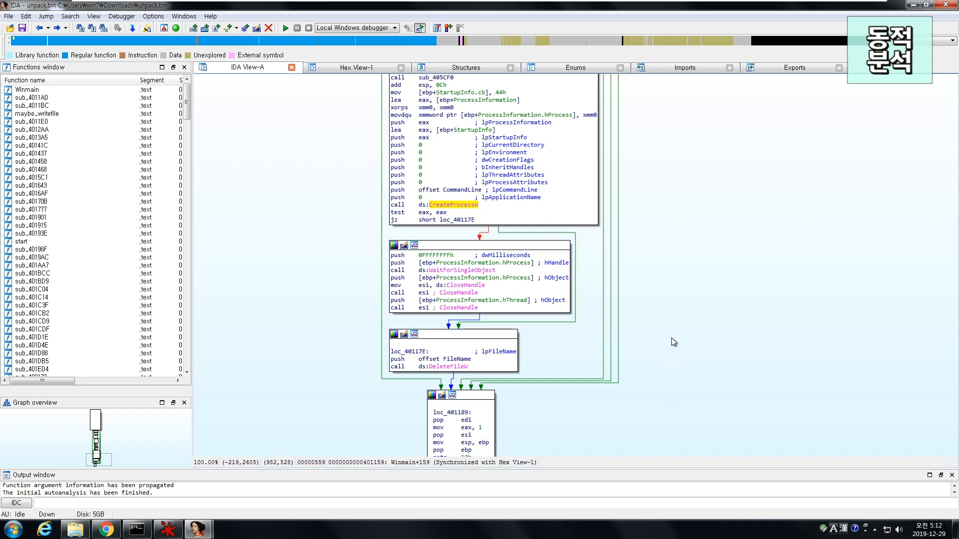
Examine the DeleteFileW call at loc_40117E and the FileName argument passed to it.
{"action": "scroll", "coordinate": [669, 338], "scroll_direction": "down", "scroll_amount": 3}
{"action": "left_click", "coordinate": [463, 302]}
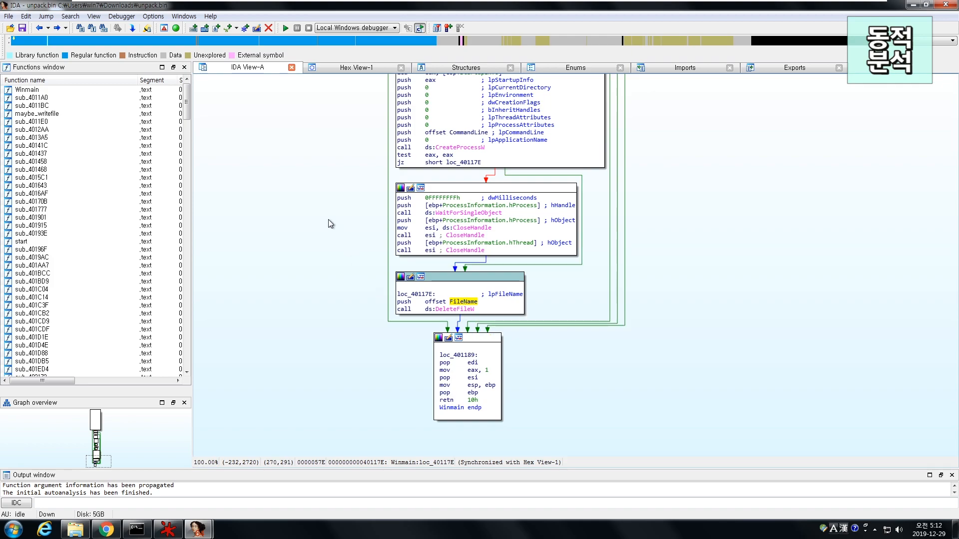
{"action": "left_click_drag", "start_coordinate": [328, 223], "coordinate": [285, 203]}
{"action": "key", "text": "Down"}
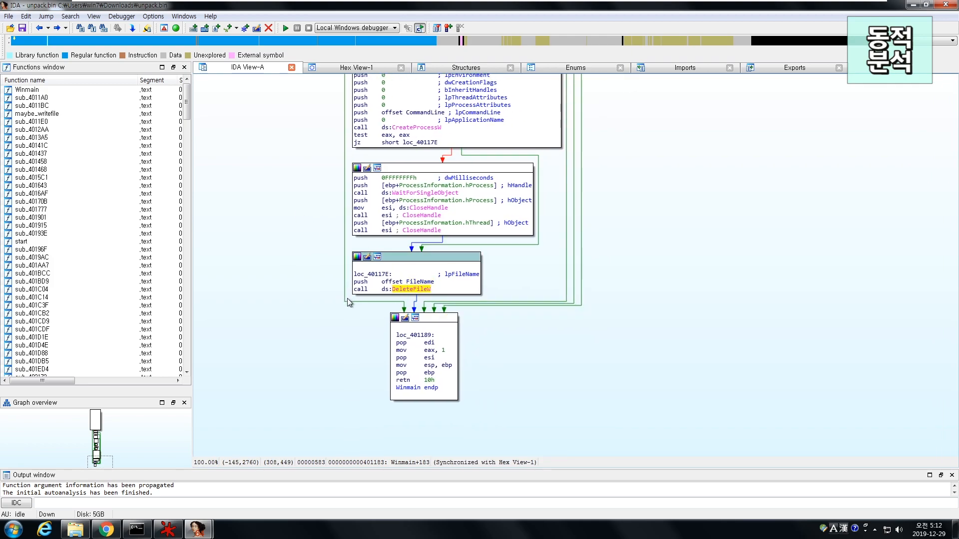
{"action": "left_click_drag", "start_coordinate": [338, 223], "coordinate": [302, 275]}
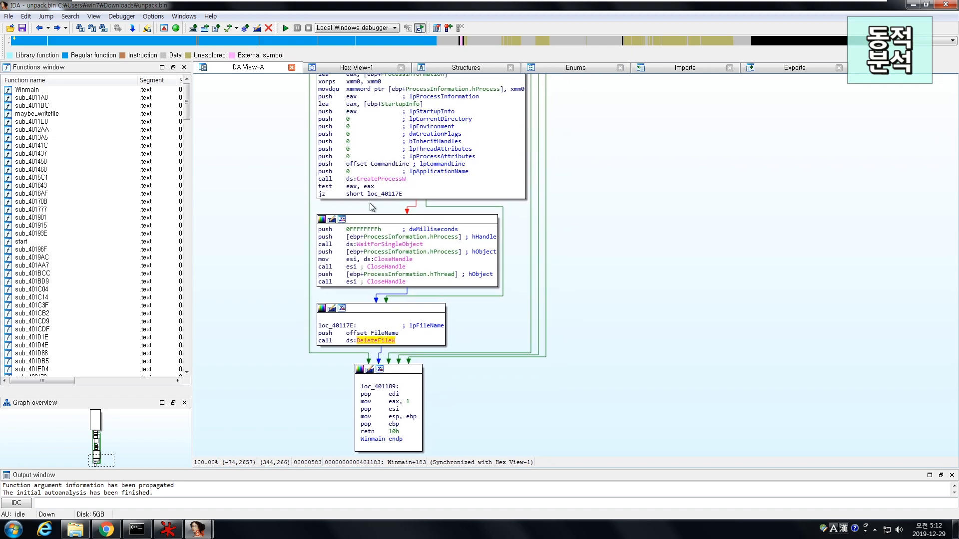
Trace the closing call sequence of Winmain from CreateProcessW through WaitForSingleObject to DeleteFileW.
{"action": "left_click", "coordinate": [389, 183]}
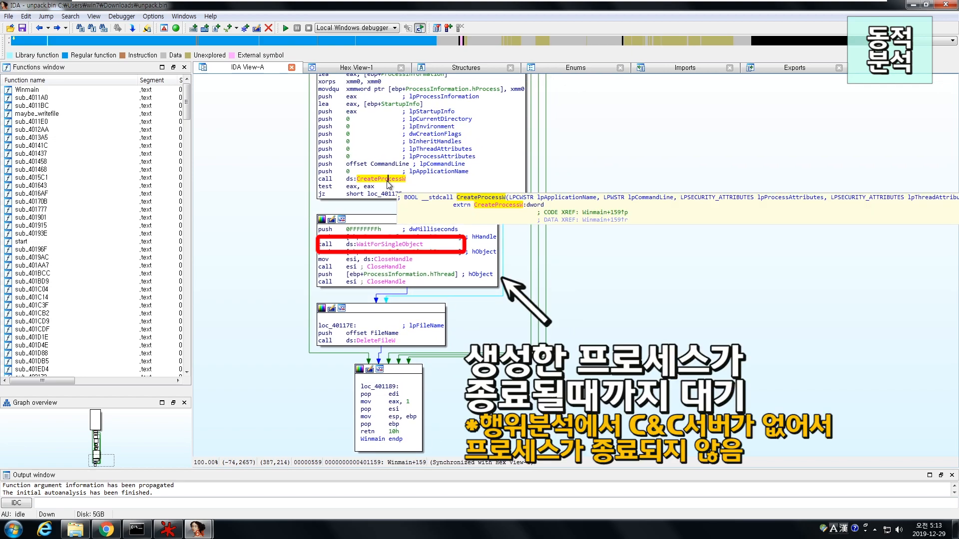
{"action": "left_click", "coordinate": [383, 245]}
{"action": "left_click_drag", "start_coordinate": [438, 245], "coordinate": [361, 247]}
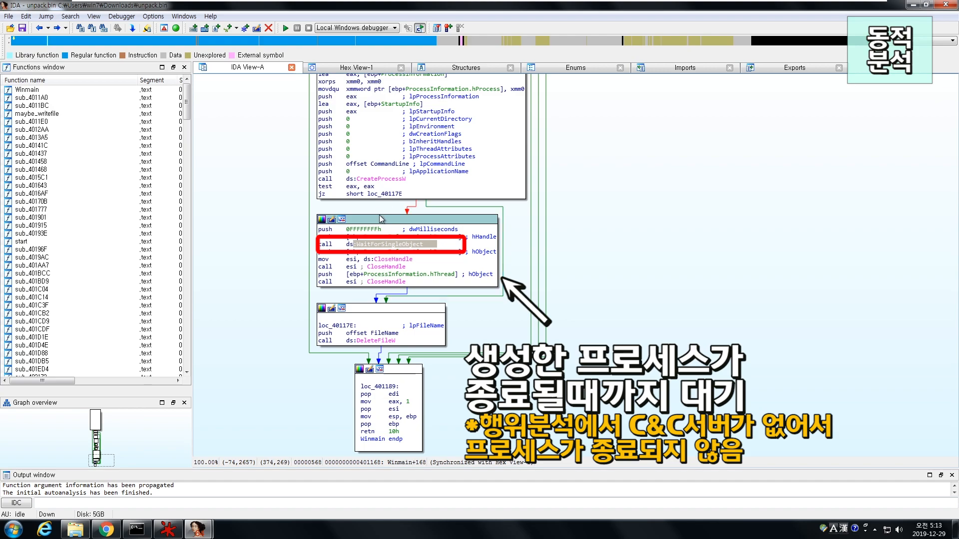
{"action": "left_click", "coordinate": [378, 244]}
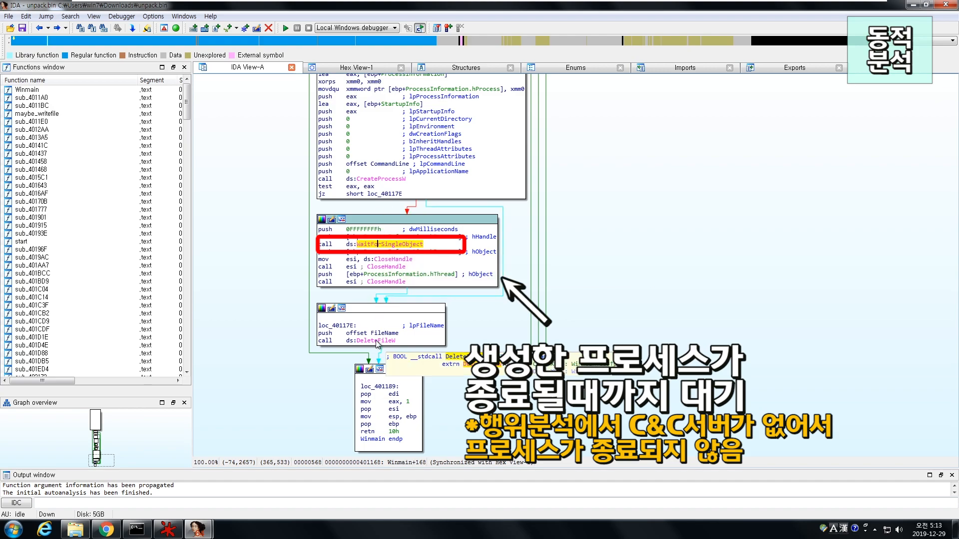
{"action": "left_click", "coordinate": [376, 342]}
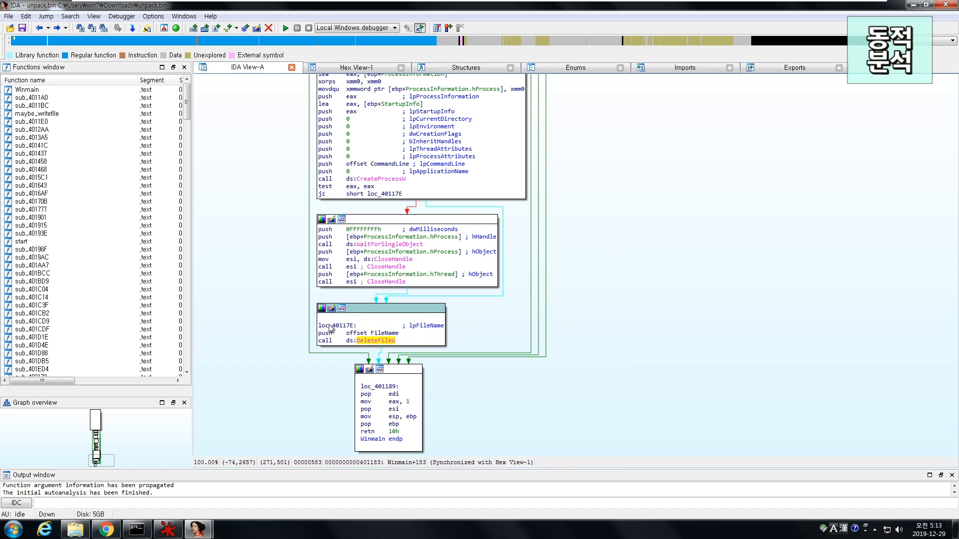
{"action": "left_click_drag", "start_coordinate": [241, 297], "coordinate": [266, 280]}
Switch to Chrome and review the VirusTotal score and detection names for unpack.bin, enlarging the page to 125%.
{"action": "left_click", "coordinate": [106, 530]}
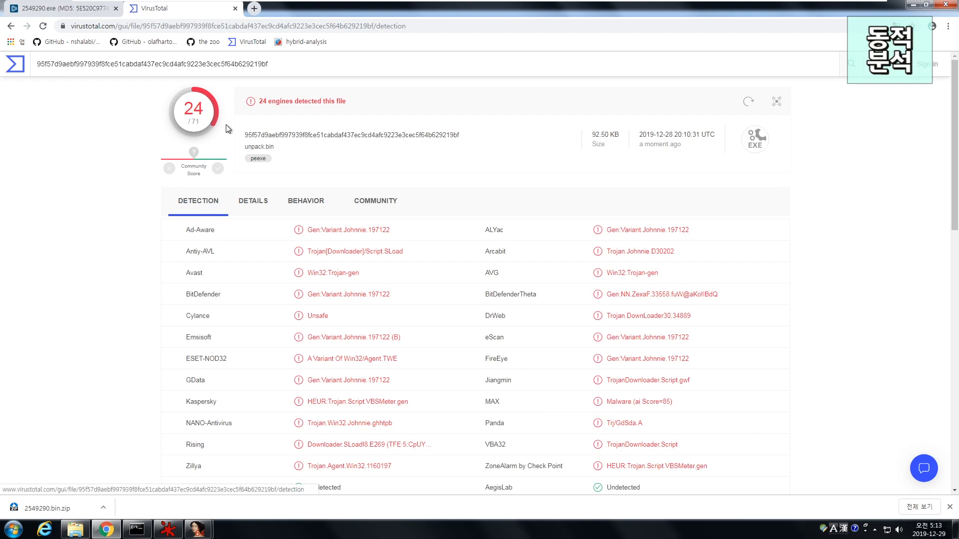
{"action": "left_click_drag", "start_coordinate": [182, 109], "coordinate": [203, 109]}
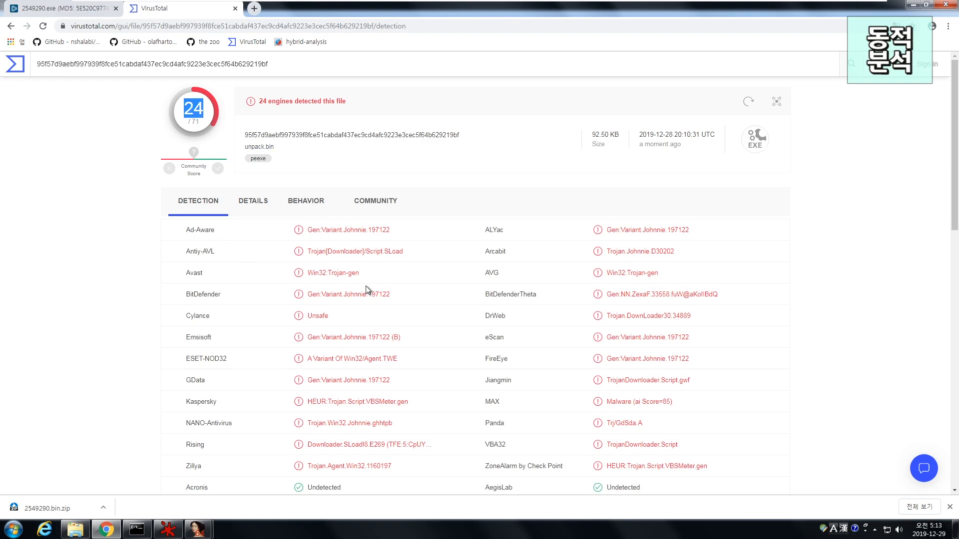
{"action": "scroll", "coordinate": [395, 250], "scroll_direction": "down", "scroll_amount": 1}
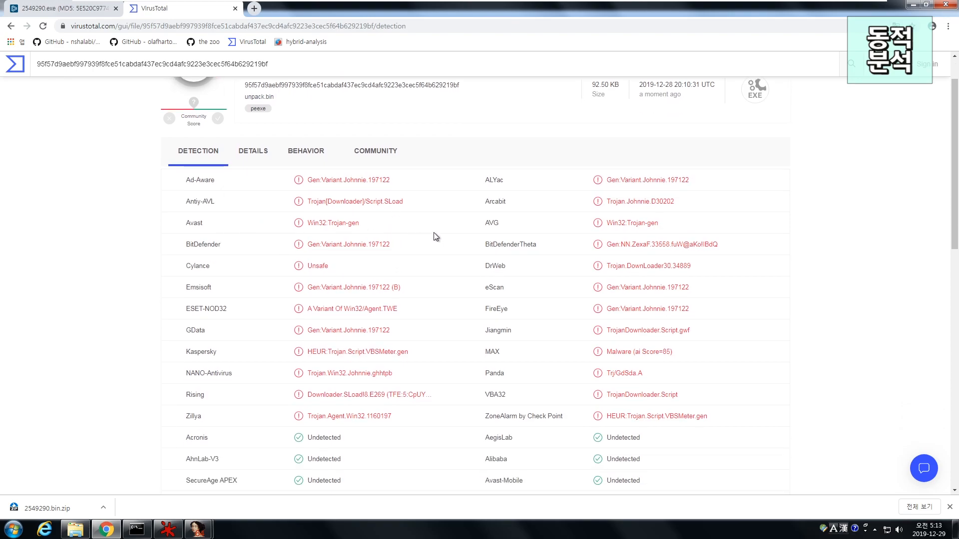
{"action": "key", "text": "ctrl+plus"}
{"action": "key", "text": "ctrl+plus"}
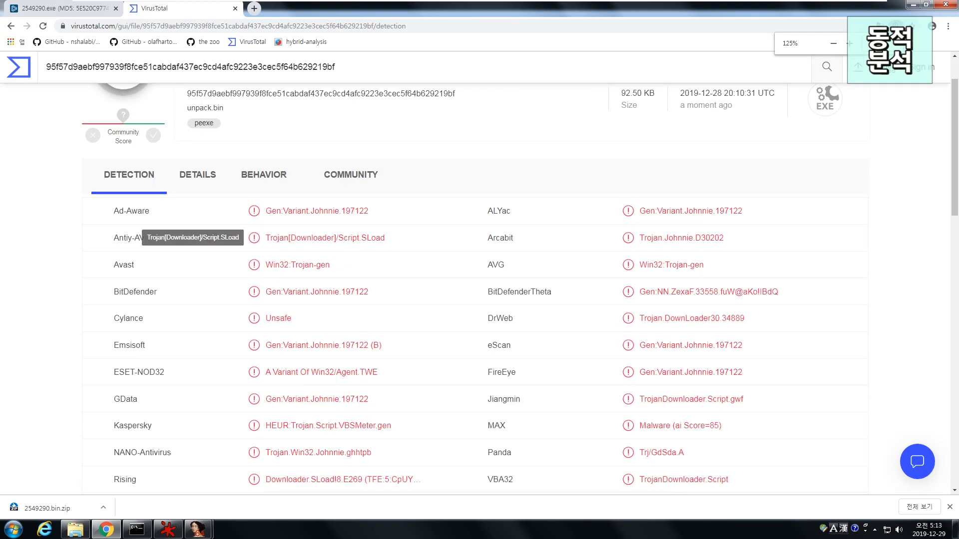
Examine the detection names reported by Ad-Aware, DrWeb and Antiy-AVL, especially the DownLoader and Script.SLoad parts.
{"action": "left_click_drag", "start_coordinate": [265, 211], "coordinate": [308, 210]}
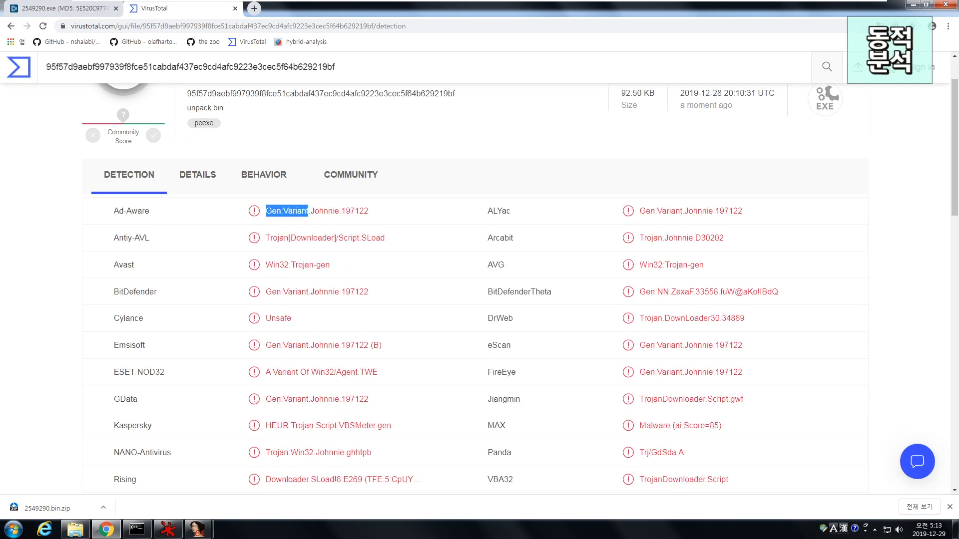
{"action": "scroll", "coordinate": [364, 328], "scroll_direction": "down", "scroll_amount": 1}
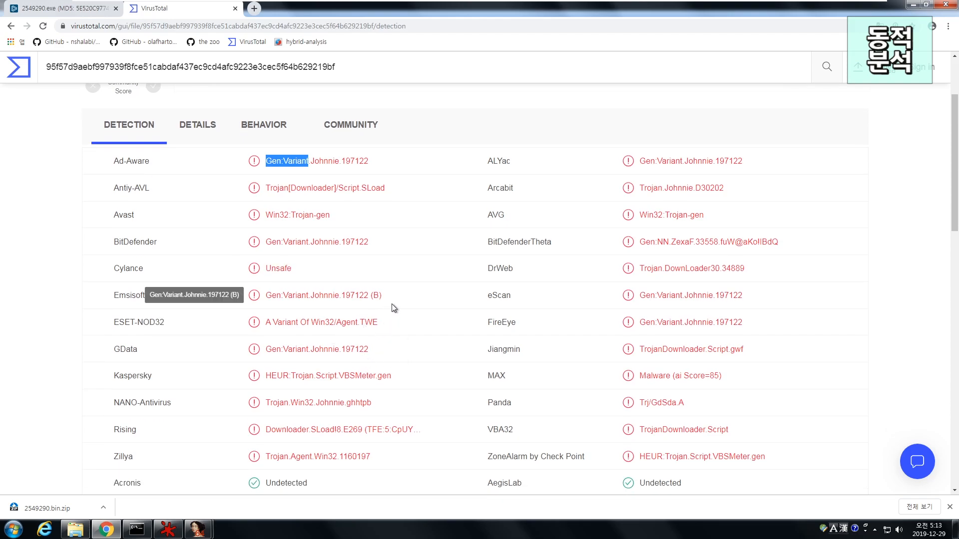
{"action": "left_click_drag", "start_coordinate": [665, 268], "coordinate": [745, 268]}
{"action": "left_click_drag", "start_coordinate": [665, 268], "coordinate": [695, 268]}
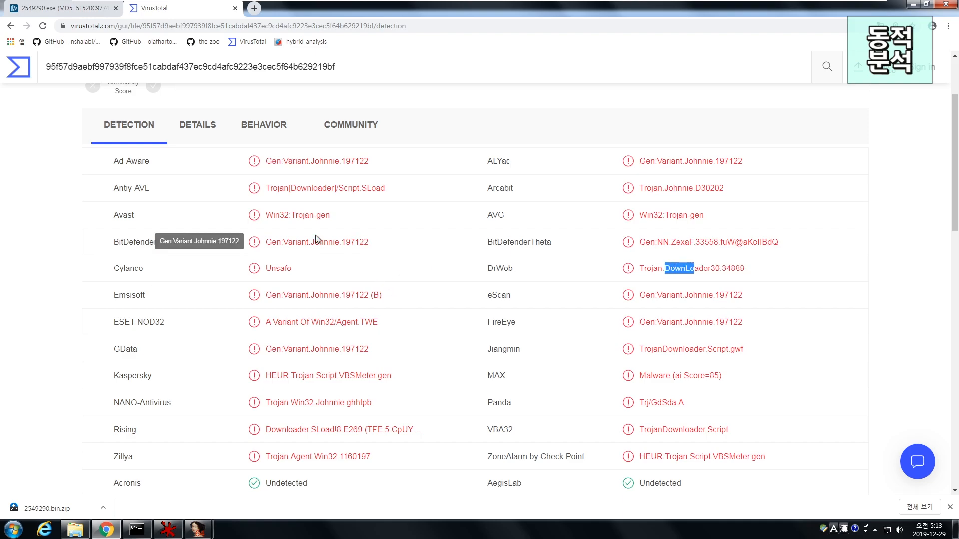
{"action": "double_click", "coordinate": [348, 188]}
{"action": "left_click_drag", "start_coordinate": [358, 188], "coordinate": [385, 188]}
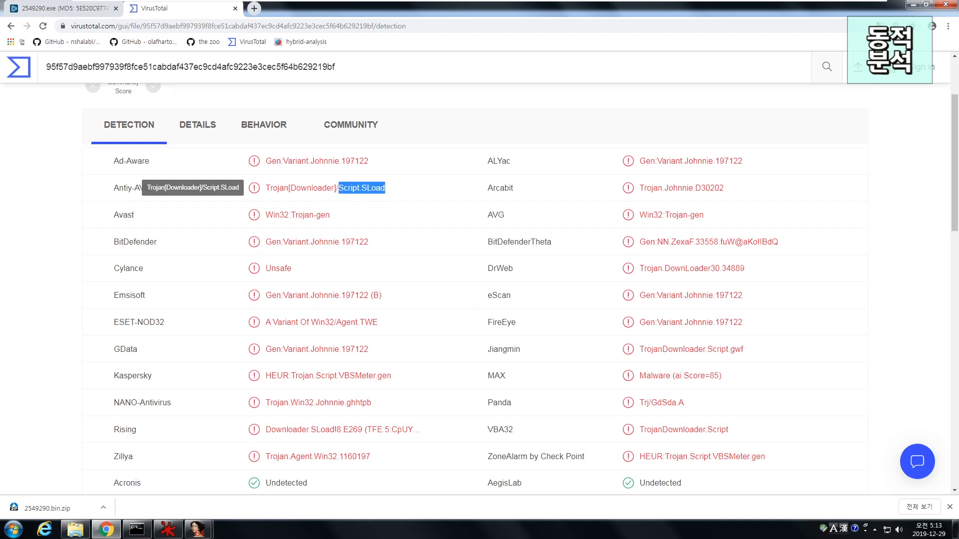
{"action": "left_click", "coordinate": [389, 186]}
{"action": "mouse_move", "coordinate": [141, 190]}
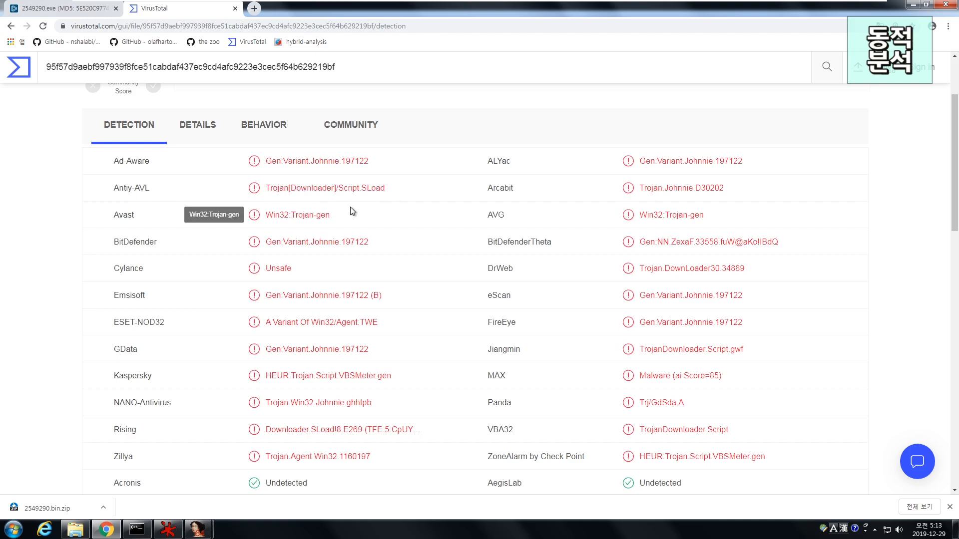
{"action": "left_click_drag", "start_coordinate": [395, 192], "coordinate": [344, 188]}
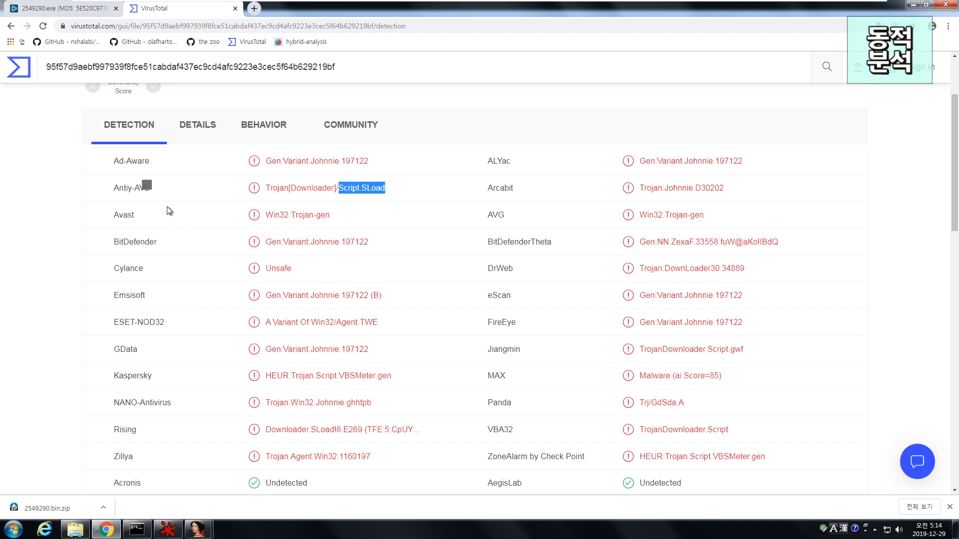
{"action": "left_click", "coordinate": [57, 213]}
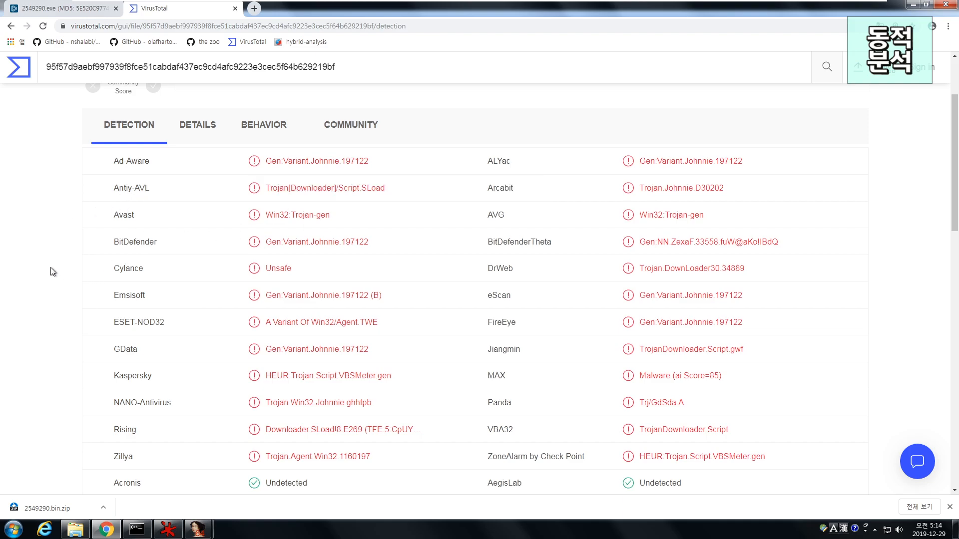
Find ahnlab-V3 on the results page and review its verdict along with the engines listed below it.
{"action": "key", "text": "ctrl+f"}
{"action": "type", "text": "ah"}
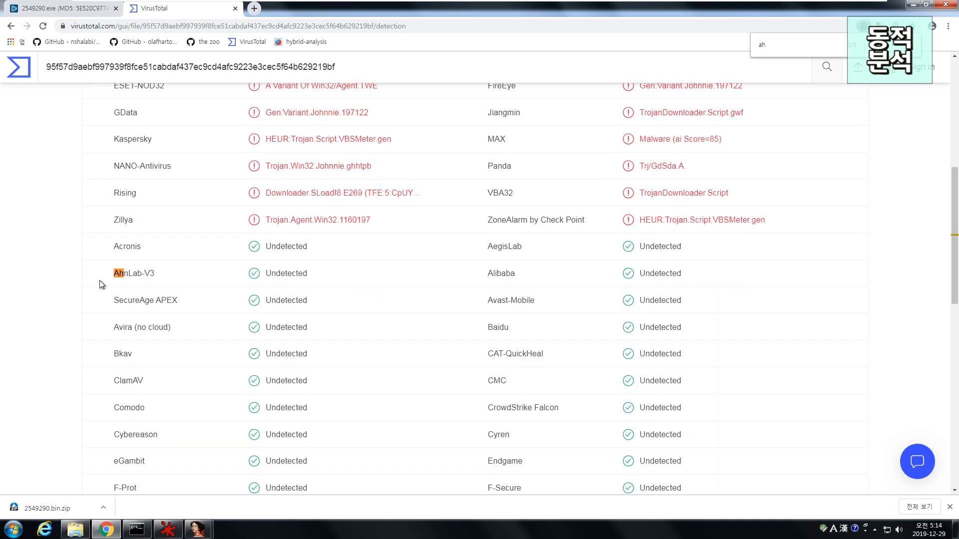
{"action": "type", "text": "nlab-V3"}
{"action": "mouse_move", "coordinate": [128, 277]}
{"action": "left_click_drag", "start_coordinate": [245, 274], "coordinate": [752, 276]}
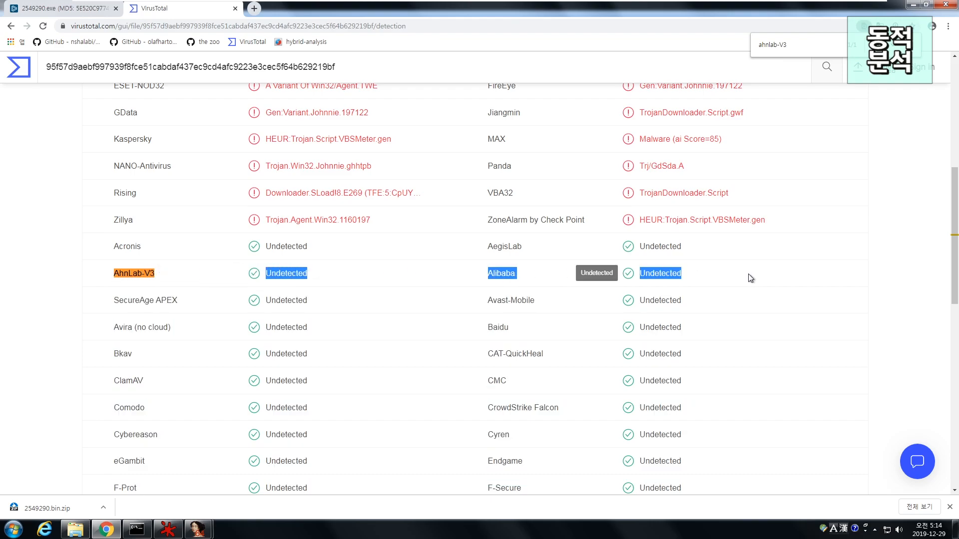
{"action": "scroll", "coordinate": [406, 297], "scroll_direction": "down", "scroll_amount": 3}
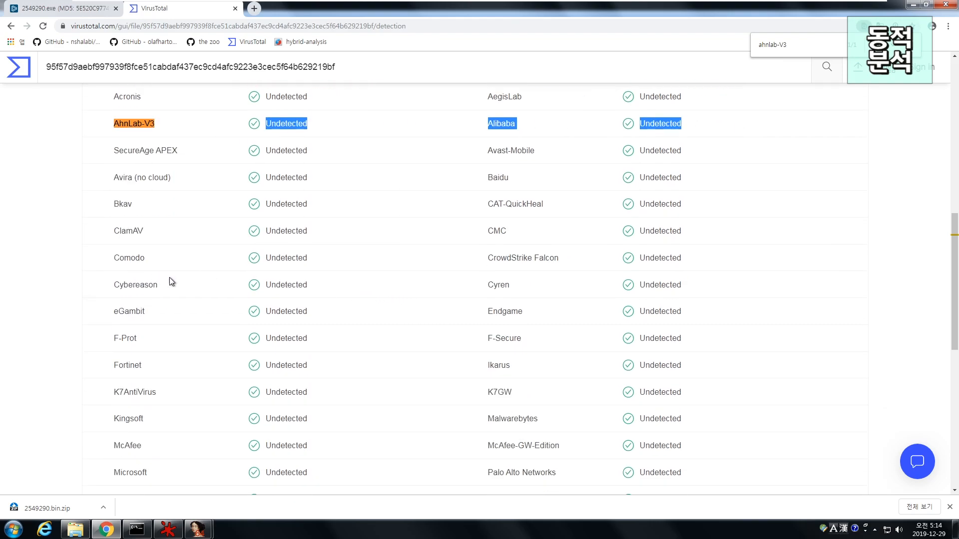
{"action": "scroll", "coordinate": [477, 279], "scroll_direction": "down", "scroll_amount": 2}
{"action": "scroll", "coordinate": [474, 289], "scroll_direction": "down", "scroll_amount": 5}
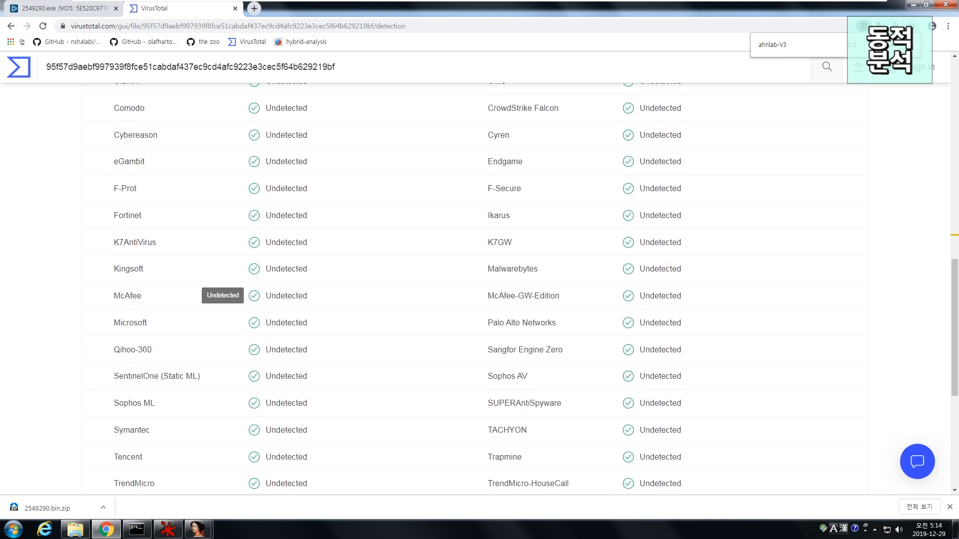
{"action": "scroll", "coordinate": [297, 293], "scroll_direction": "up", "scroll_amount": 5}
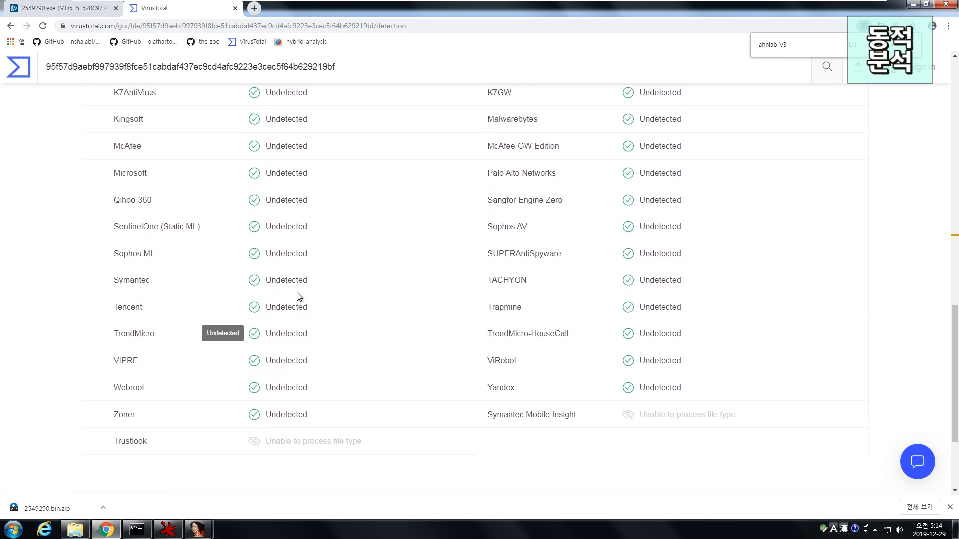
{"action": "scroll", "coordinate": [333, 293], "scroll_direction": "up", "scroll_amount": 2}
Find MAX on the results page and review the surrounding detections with the page enlarged to 175%.
{"action": "key", "text": "ctrl+f"}
{"action": "type", "text": "m"}
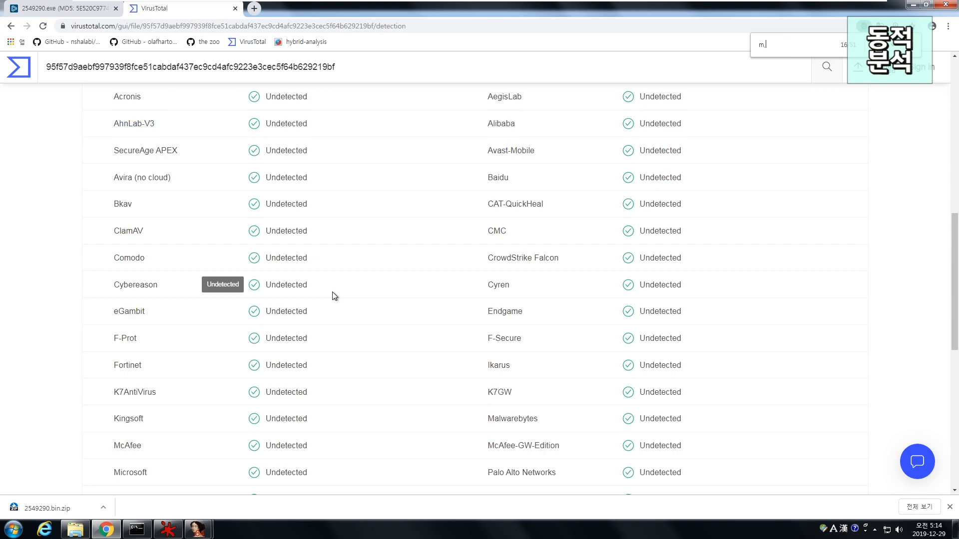
{"action": "type", "text": ",MAX"}
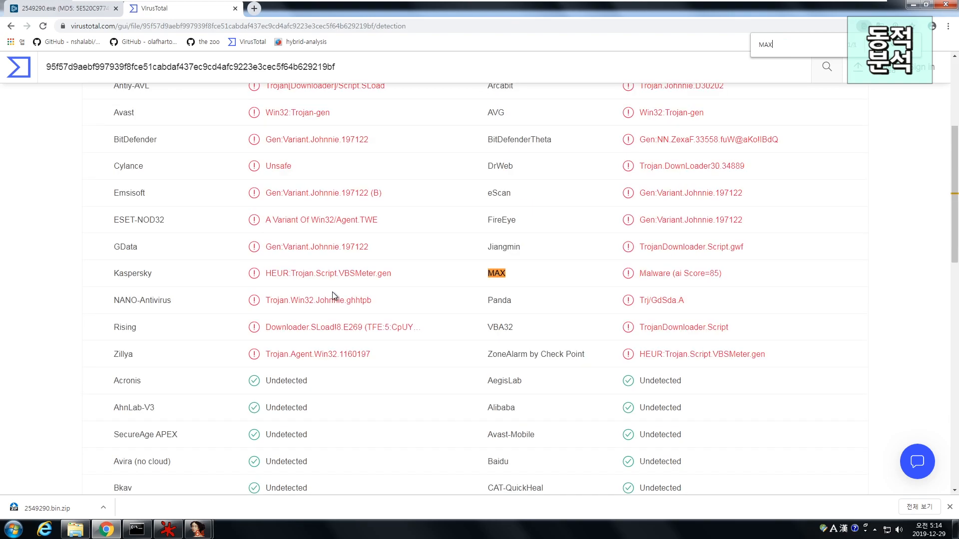
{"action": "scroll", "coordinate": [332, 292], "scroll_direction": "up", "scroll_amount": 4}
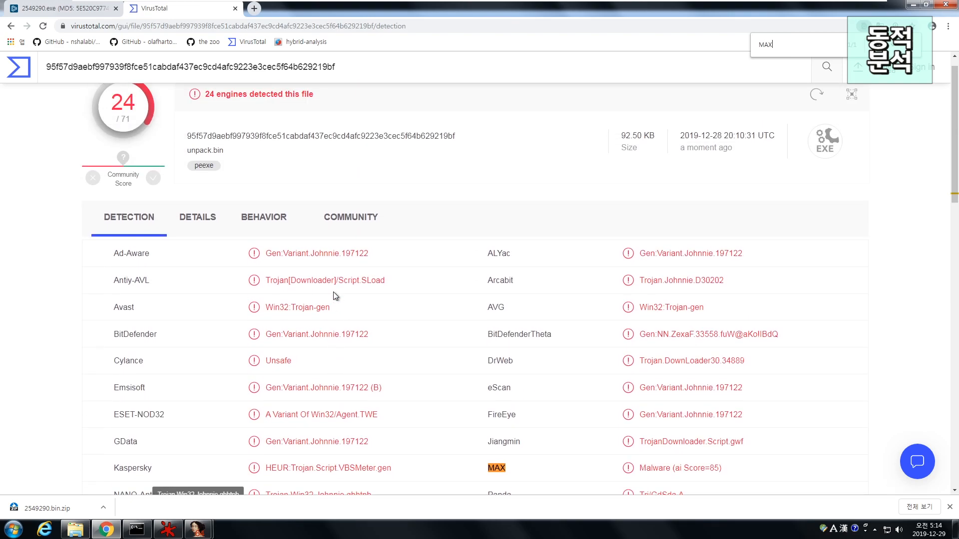
{"action": "scroll", "coordinate": [546, 332], "scroll_direction": "down", "scroll_amount": 2}
{"action": "left_click_drag", "start_coordinate": [742, 379], "coordinate": [510, 368]}
{"action": "left_click", "coordinate": [797, 373]}
{"action": "scroll", "coordinate": [797, 375], "scroll_direction": "up", "scroll_amount": 2}
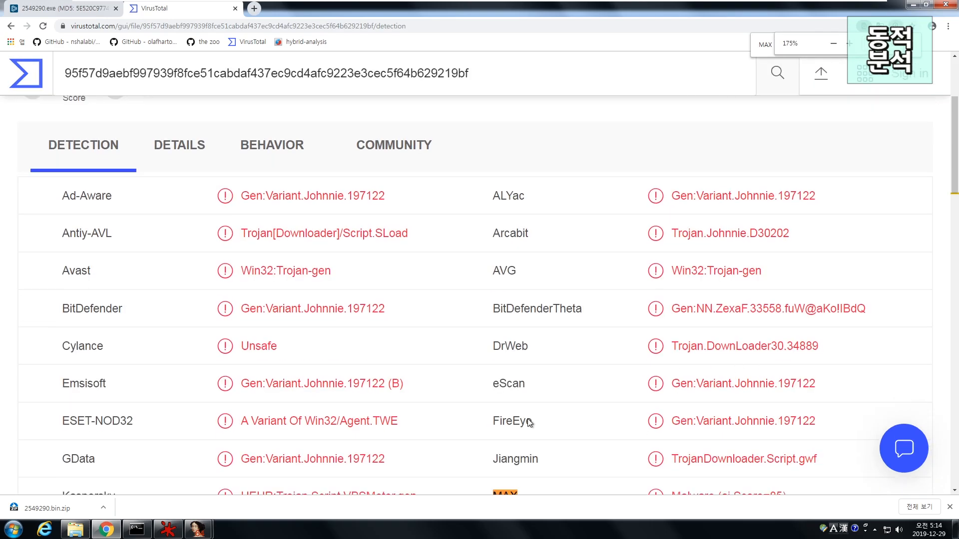
Examine the ai Score in MAX's detection name, then reduce the page zoom to 150%.
{"action": "scroll", "coordinate": [530, 422], "scroll_direction": "down", "scroll_amount": 2}
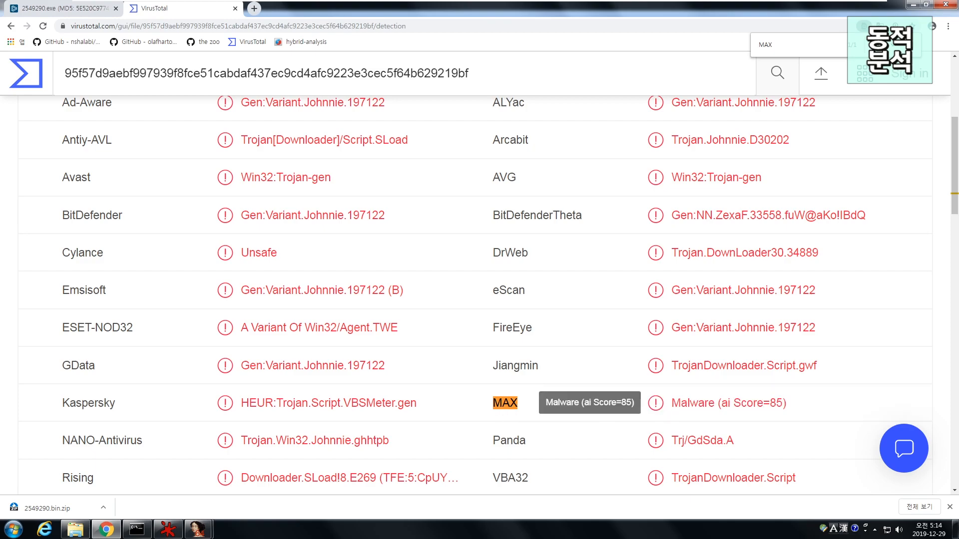
{"action": "left_click_drag", "start_coordinate": [783, 403], "coordinate": [721, 403]}
{"action": "left_click_drag", "start_coordinate": [784, 403], "coordinate": [769, 403]}
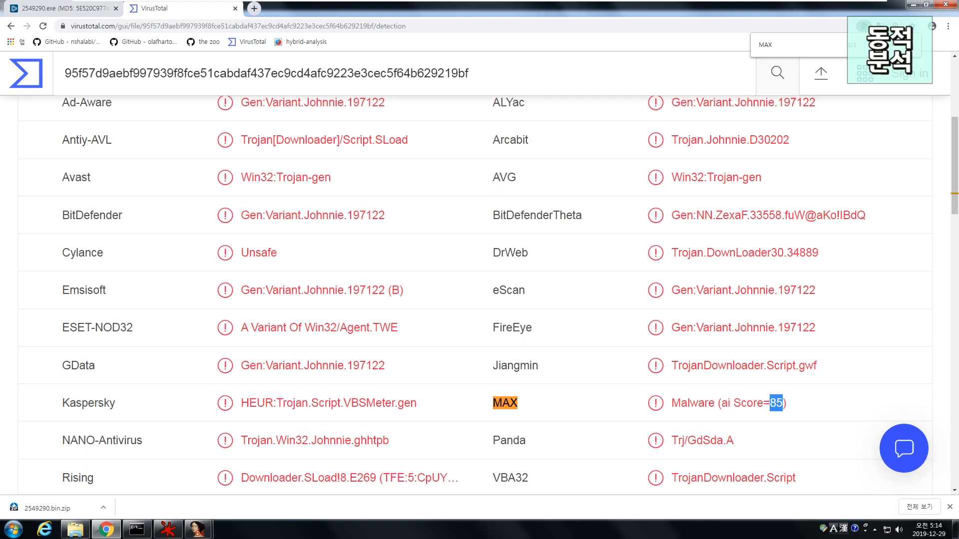
{"action": "left_click", "coordinate": [795, 407]}
{"action": "key", "text": "ctrl+minus"}
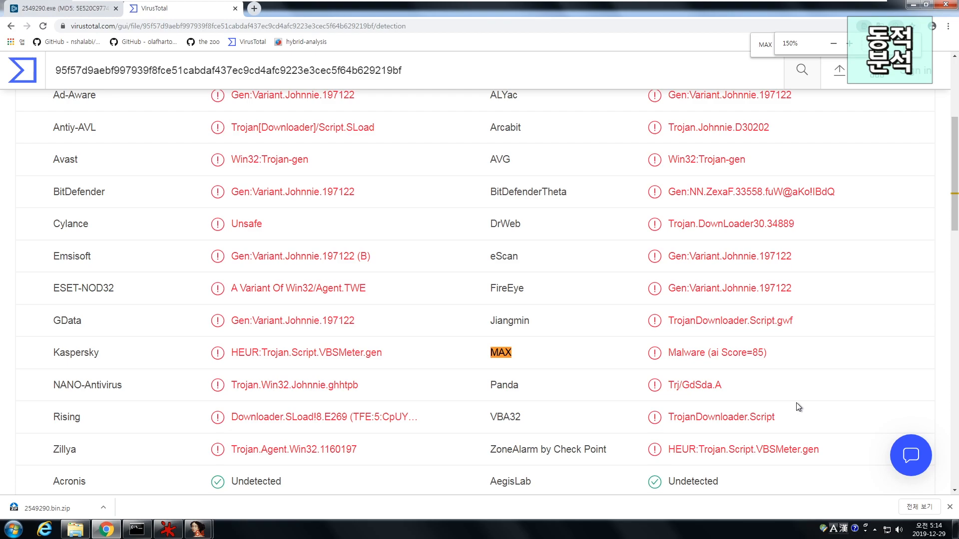